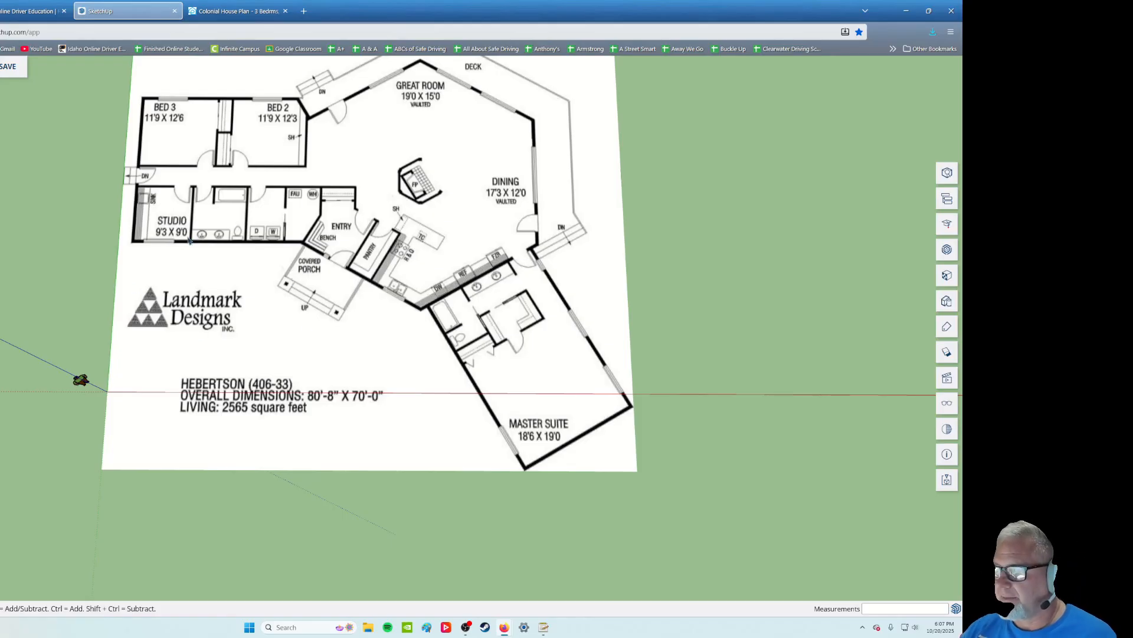
Examine the imported Hebertson floor plan image, including its overall dimensions text and the room layout
{"action": "scroll", "coordinate": [378, 165], "scroll_direction": "down", "scroll_amount": 5}
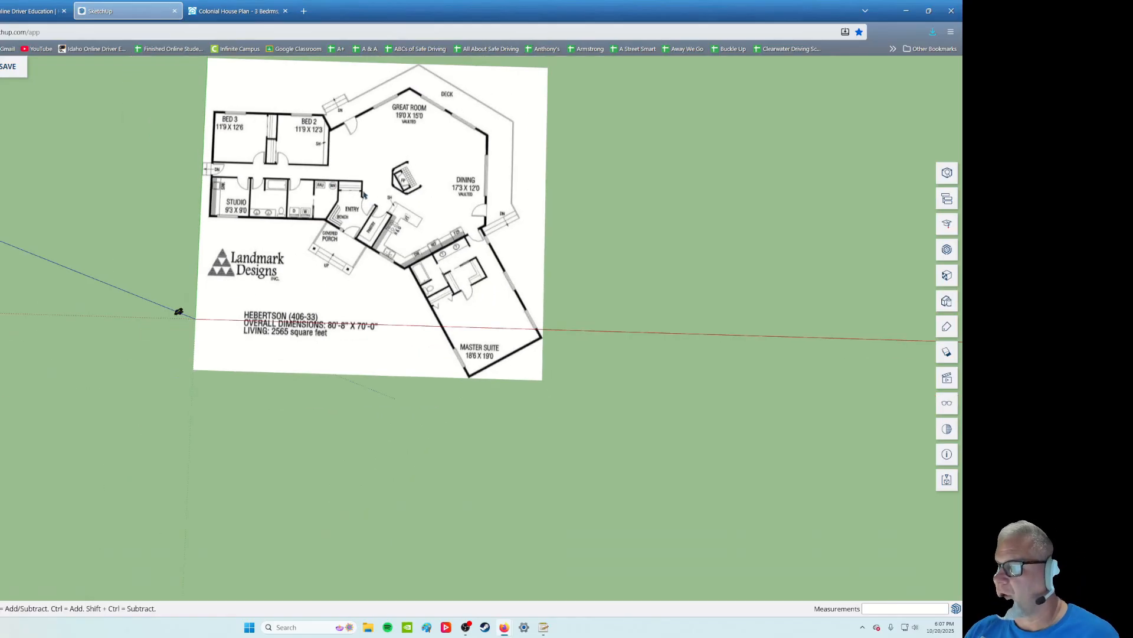
{"action": "middle_click_drag", "start_coordinate": [307, 178], "coordinate": [294, 207], "text": "shift"}
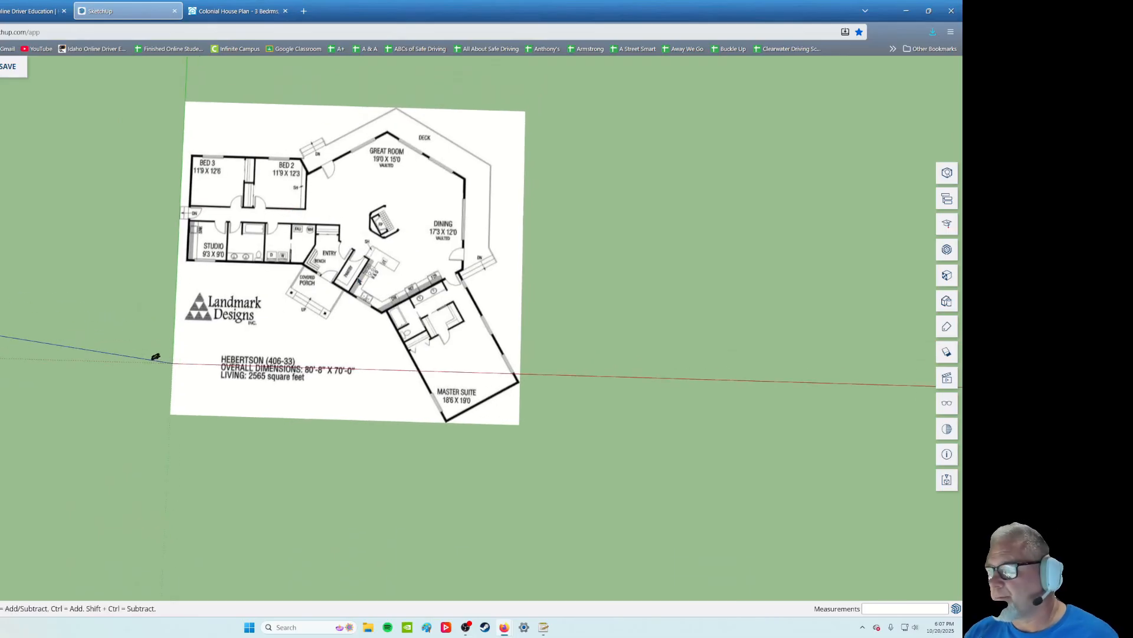
{"action": "scroll", "coordinate": [359, 281], "scroll_direction": "up", "scroll_amount": 3}
{"action": "middle_click_drag", "start_coordinate": [356, 310], "coordinate": [333, 285]}
{"action": "mouse_move", "coordinate": [324, 442]}
{"action": "middle_mouse_down"}
{"action": "mouse_move", "coordinate": [293, 401]}
{"action": "mouse_move", "coordinate": [332, 408]}
{"action": "mouse_move", "coordinate": [327, 419]}
{"action": "middle_mouse_up"}
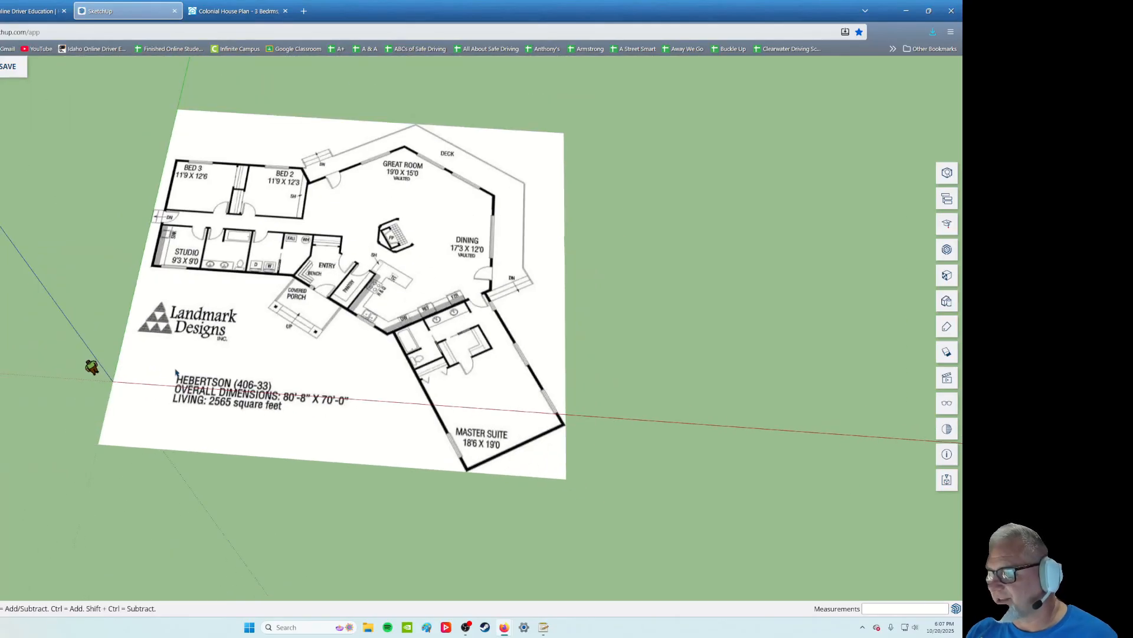
{"action": "scroll", "coordinate": [299, 411], "scroll_direction": "up", "scroll_amount": 4}
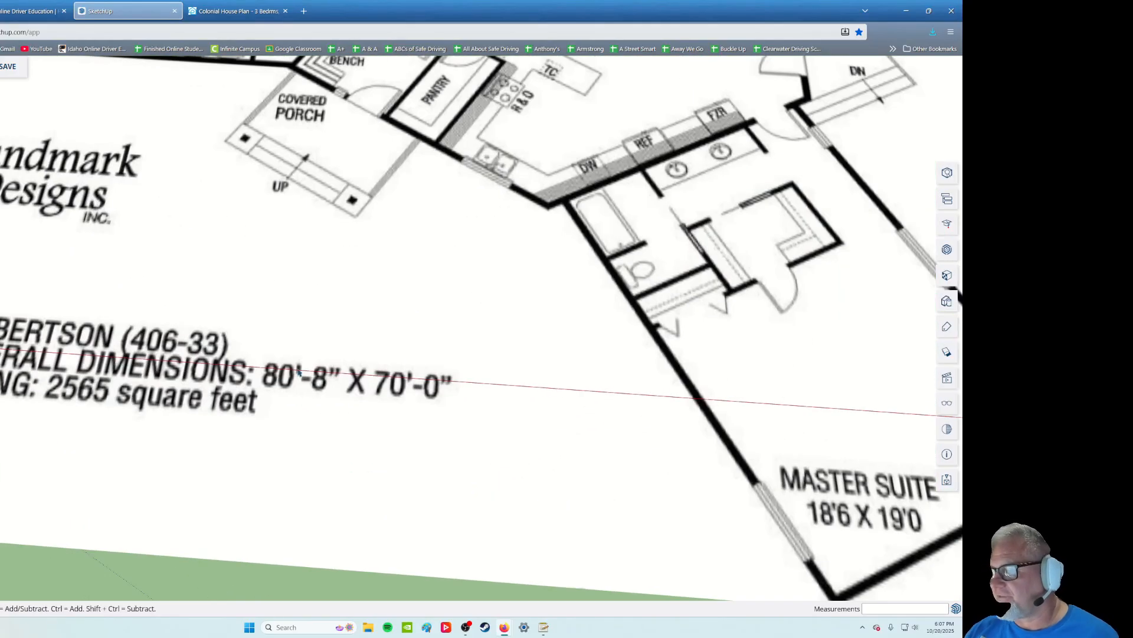
{"action": "scroll", "coordinate": [318, 380], "scroll_direction": "down", "scroll_amount": 6}
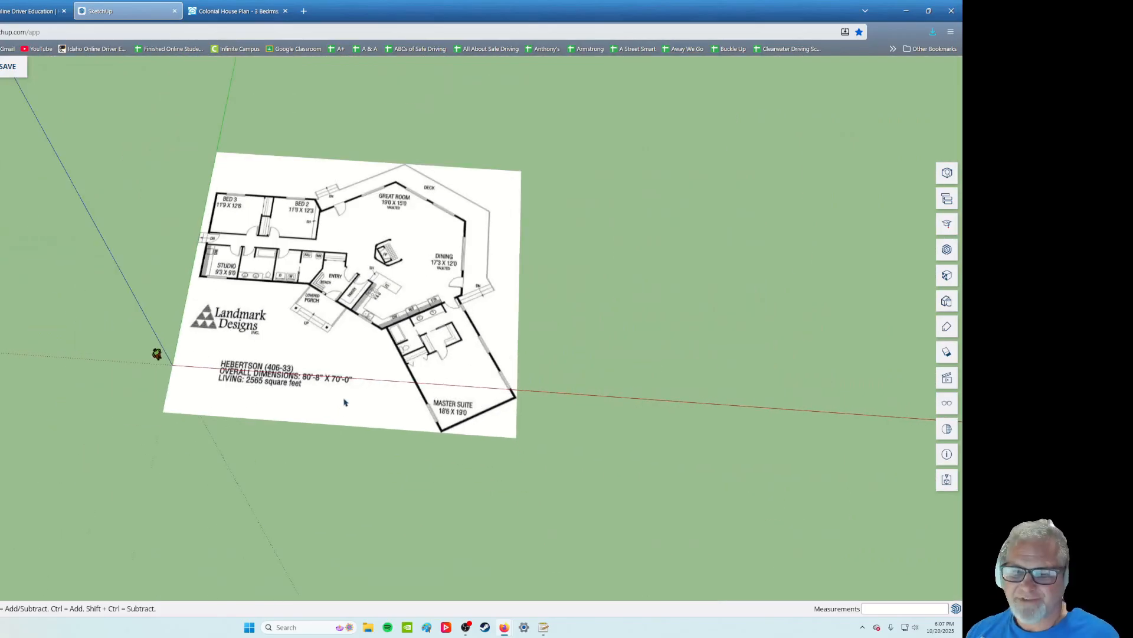
{"action": "scroll", "coordinate": [393, 390], "scroll_direction": "up", "scroll_amount": 3}
{"action": "middle_click_drag", "start_coordinate": [394, 361], "coordinate": [399, 366]}
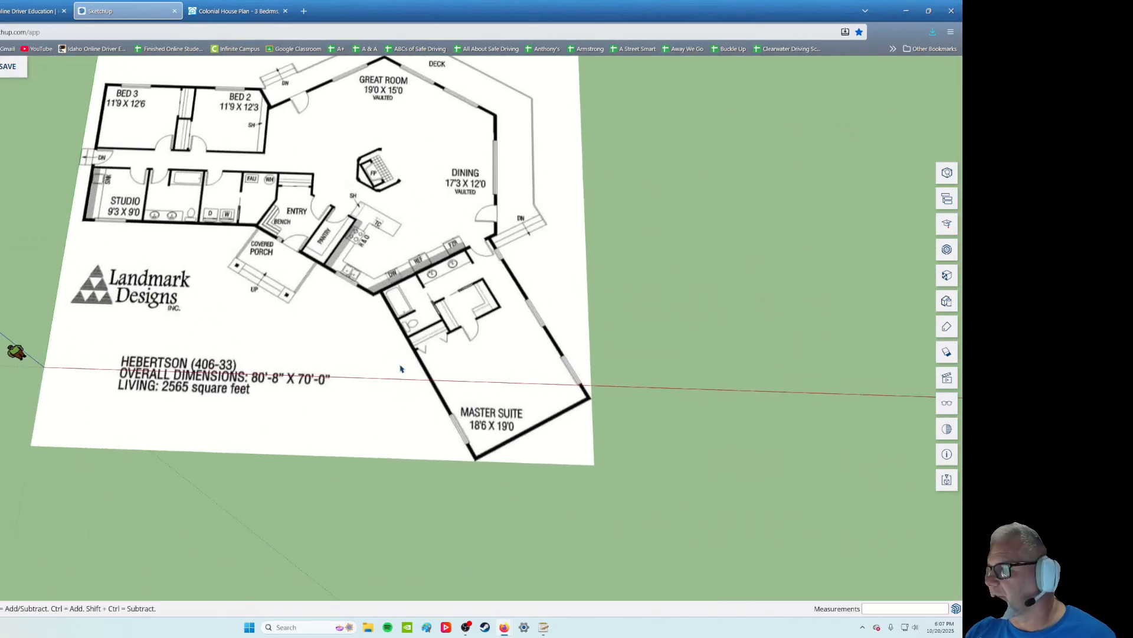
{"action": "scroll", "coordinate": [375, 323], "scroll_direction": "down", "scroll_amount": 3}
{"action": "middle_click_drag", "start_coordinate": [311, 288], "coordinate": [294, 304]}
{"action": "scroll", "coordinate": [269, 307], "scroll_direction": "up", "scroll_amount": 5}
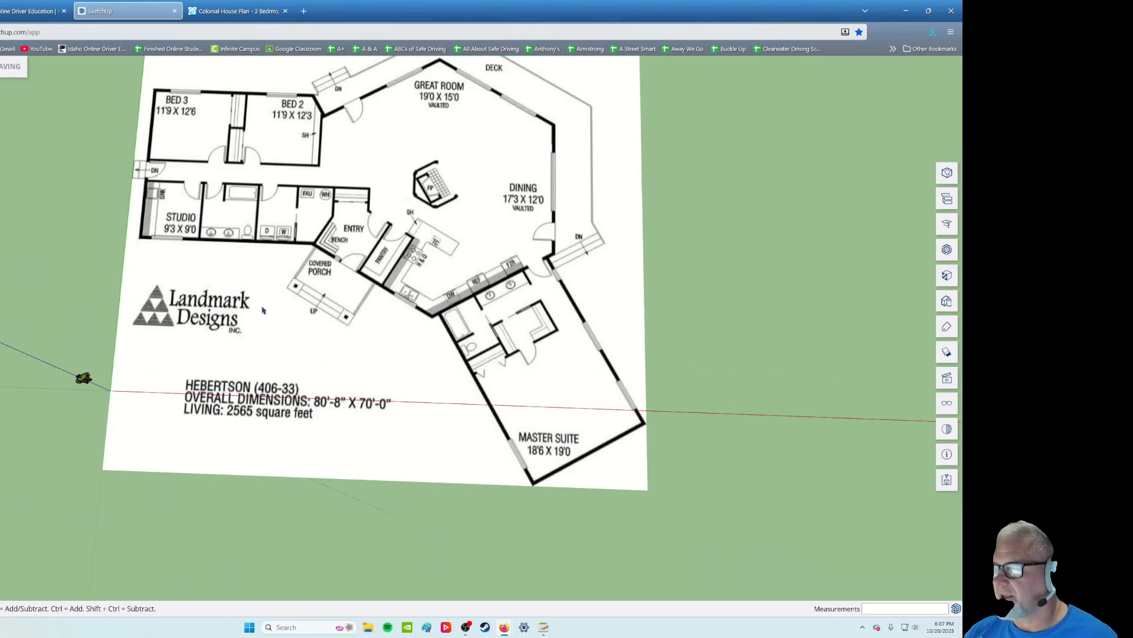
{"action": "scroll", "coordinate": [230, 325], "scroll_direction": "down", "scroll_amount": 4}
{"action": "scroll", "coordinate": [207, 361], "scroll_direction": "up", "scroll_amount": 2}
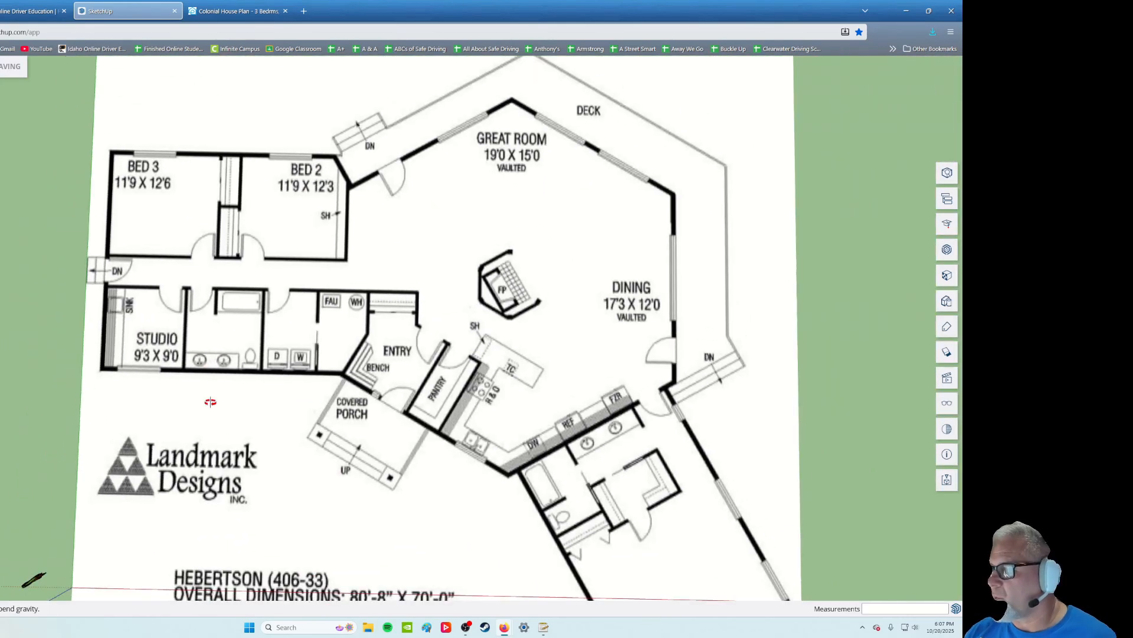
{"action": "middle_click_drag", "start_coordinate": [365, 422], "coordinate": [337, 334]}
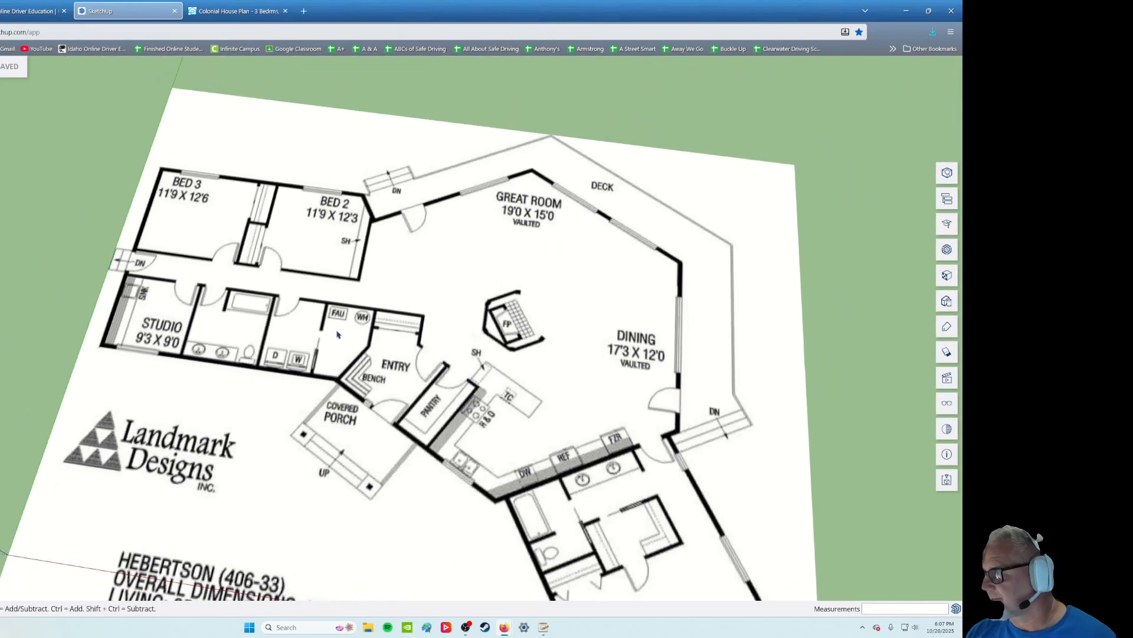
{"action": "scroll", "coordinate": [452, 308], "scroll_direction": "down", "scroll_amount": 4}
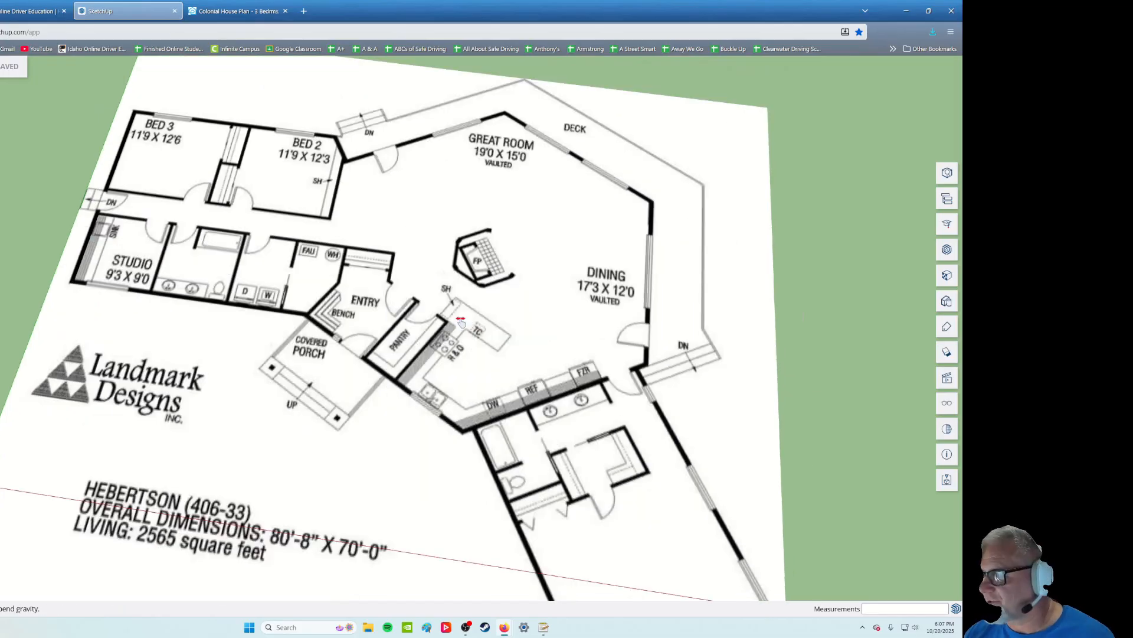
{"action": "scroll", "coordinate": [381, 475], "scroll_direction": "up", "scroll_amount": 4}
{"action": "mouse_move", "coordinate": [381, 475]}
{"action": "middle_mouse_down"}
{"action": "mouse_move", "coordinate": [413, 448]}
{"action": "mouse_move", "coordinate": [399, 363]}
{"action": "middle_mouse_up"}
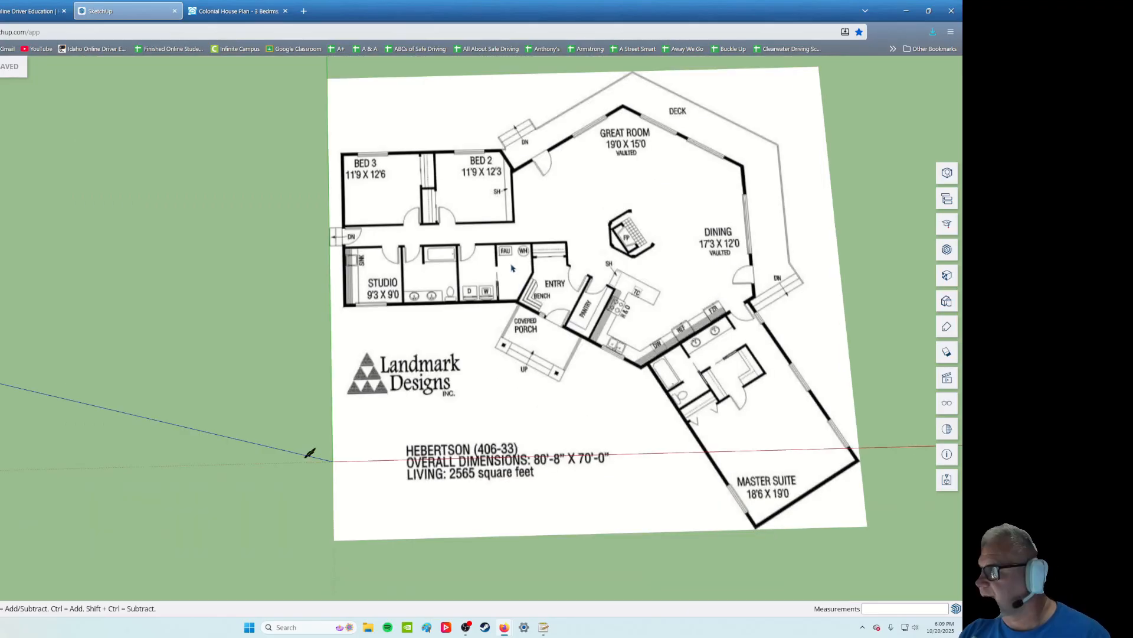
Start a line at the outer corner of the master suite's end wall, next to the 18'6 x 19'0 label
{"action": "mouse_move", "coordinate": [628, 403]}
{"action": "middle_mouse_down", "text": "shift"}
{"action": "mouse_move", "coordinate": [494, 268]}
{"action": "mouse_move", "coordinate": [479, 269]}
{"action": "middle_mouse_up", "text": "shift"}
{"action": "middle_click_drag", "start_coordinate": [565, 328], "coordinate": [505, 316], "text": "shift"}
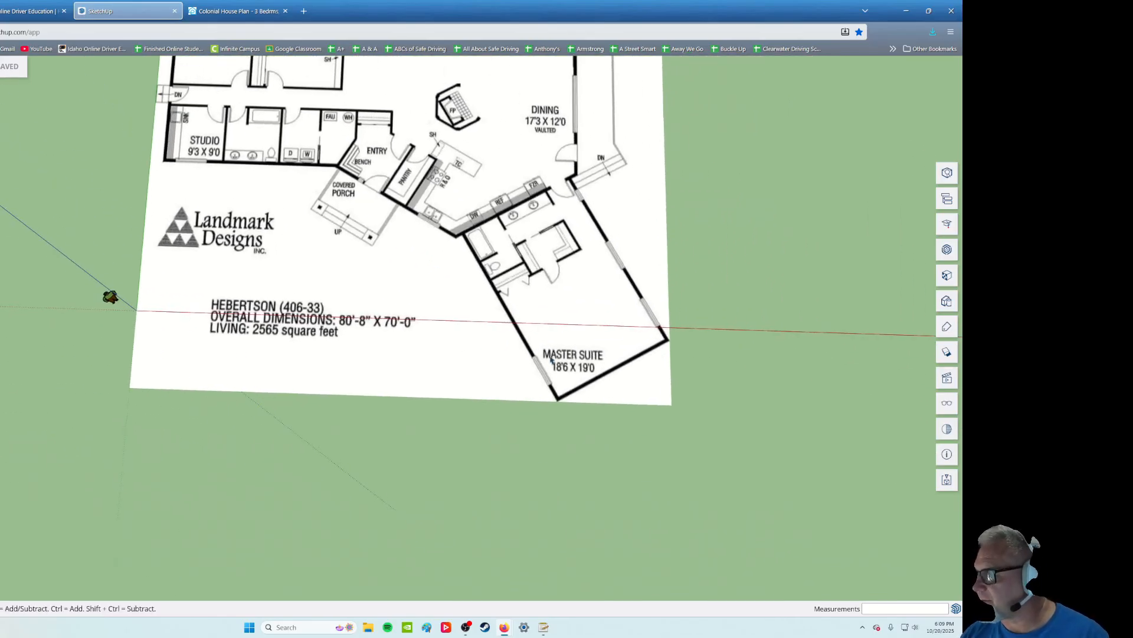
{"action": "scroll", "coordinate": [552, 351], "scroll_direction": "up", "scroll_amount": 5}
{"action": "scroll", "coordinate": [590, 402], "scroll_direction": "down", "scroll_amount": 2}
{"action": "scroll", "coordinate": [609, 420], "scroll_direction": "up", "scroll_amount": 2}
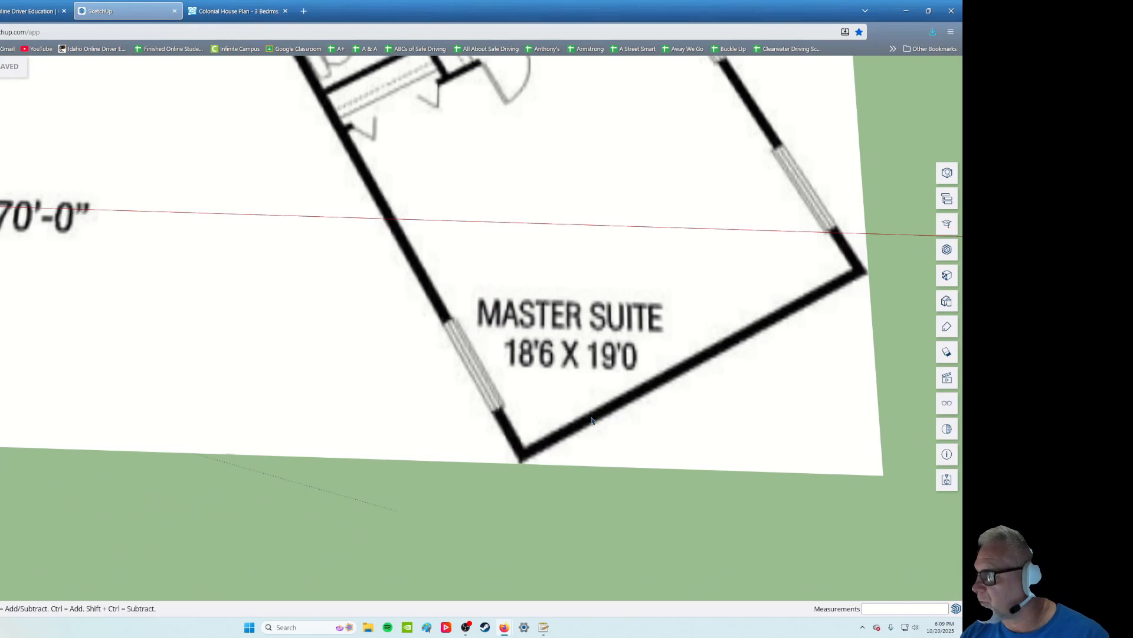
{"action": "scroll", "coordinate": [592, 420], "scroll_direction": "down", "scroll_amount": 2}
{"action": "mouse_move", "coordinate": [547, 380]}
{"action": "middle_mouse_down"}
{"action": "mouse_move", "coordinate": [546, 400]}
{"action": "mouse_move", "coordinate": [497, 371]}
{"action": "mouse_move", "coordinate": [484, 342]}
{"action": "mouse_move", "coordinate": [425, 376]}
{"action": "mouse_move", "coordinate": [331, 364]}
{"action": "middle_mouse_up"}
{"action": "scroll", "coordinate": [475, 392], "scroll_direction": "up", "scroll_amount": 5}
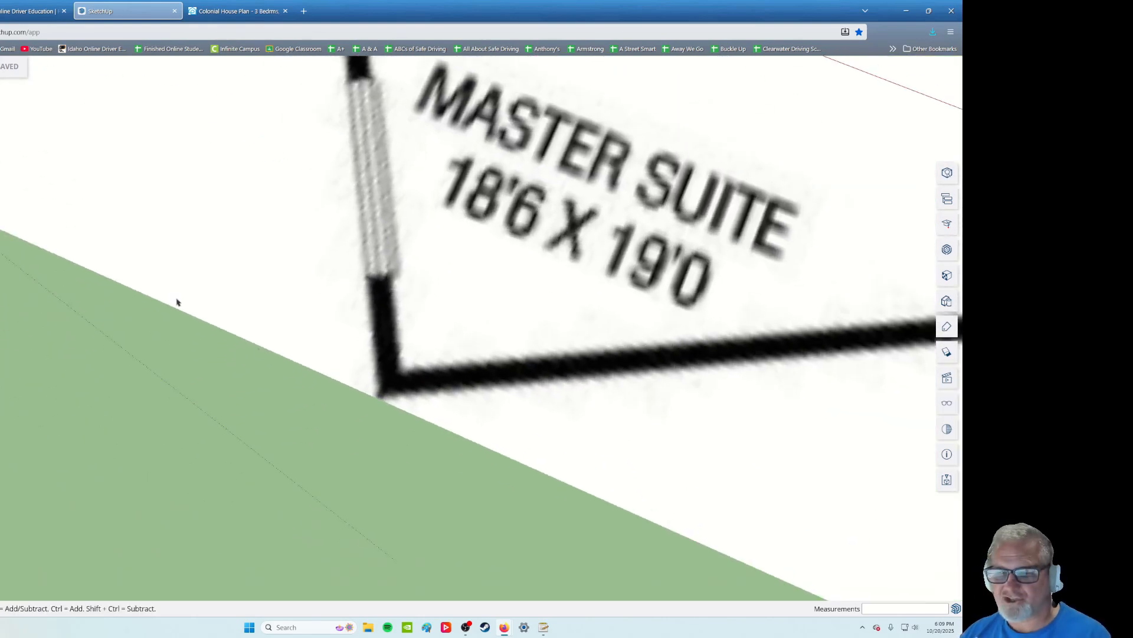
{"action": "key", "text": "l"}
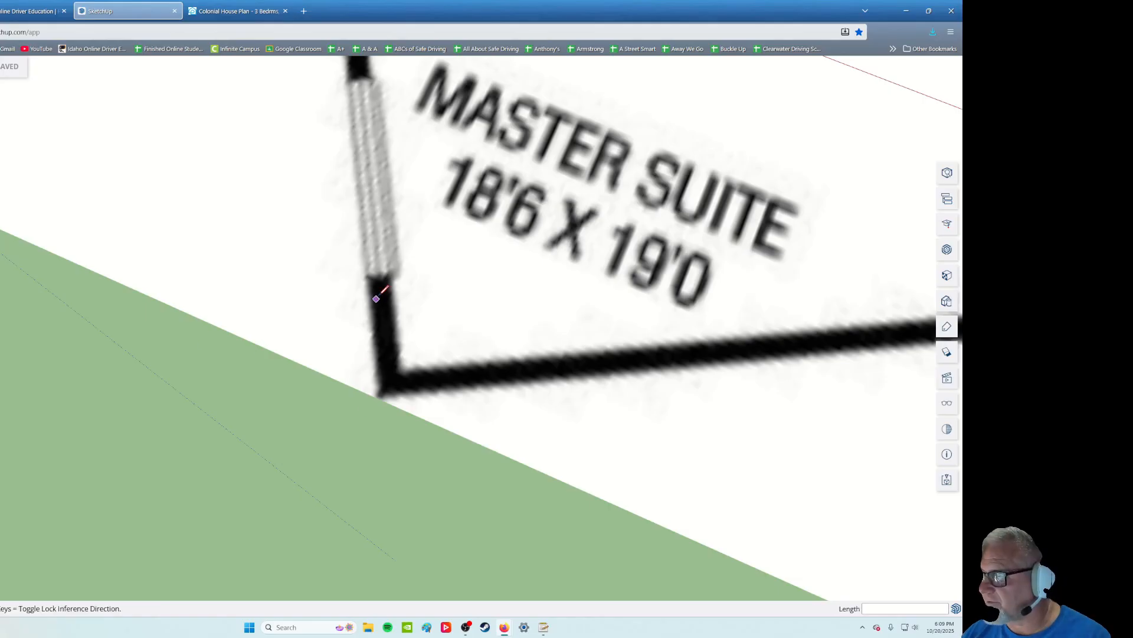
{"action": "scroll", "coordinate": [380, 344], "scroll_direction": "down", "scroll_amount": 2}
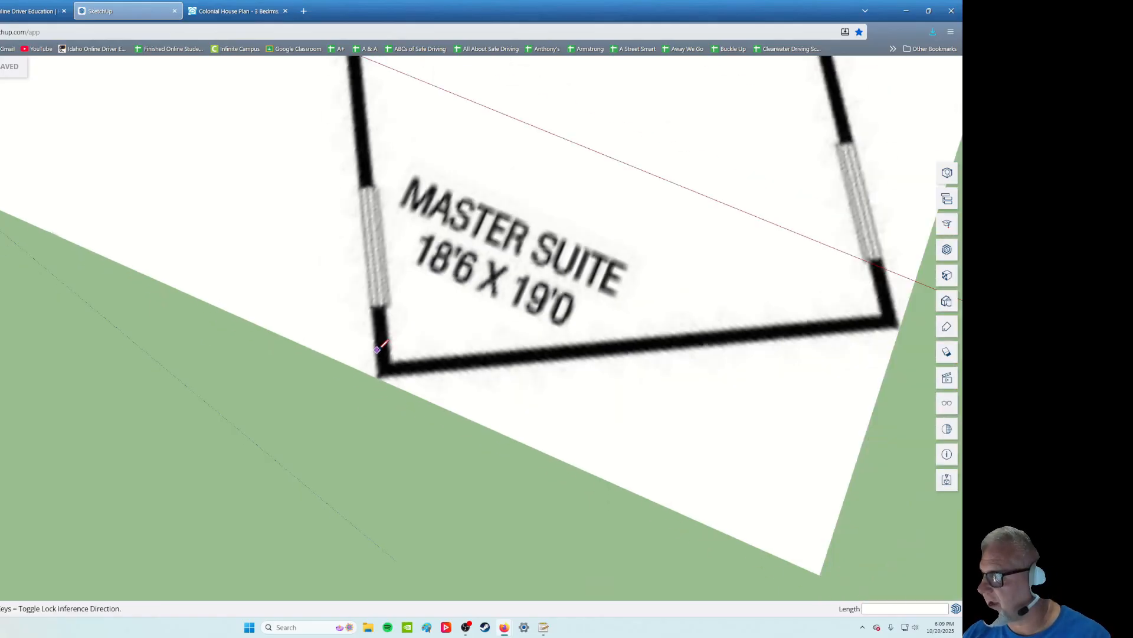
{"action": "scroll", "coordinate": [385, 375], "scroll_direction": "up", "scroll_amount": 3}
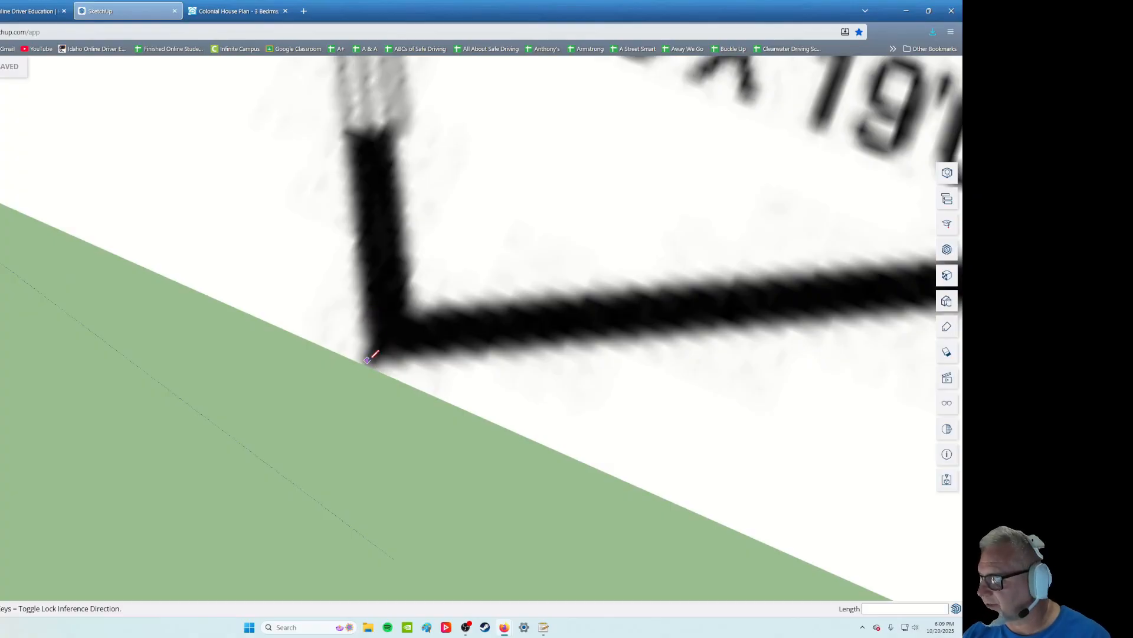
{"action": "left_click", "coordinate": [367, 358]}
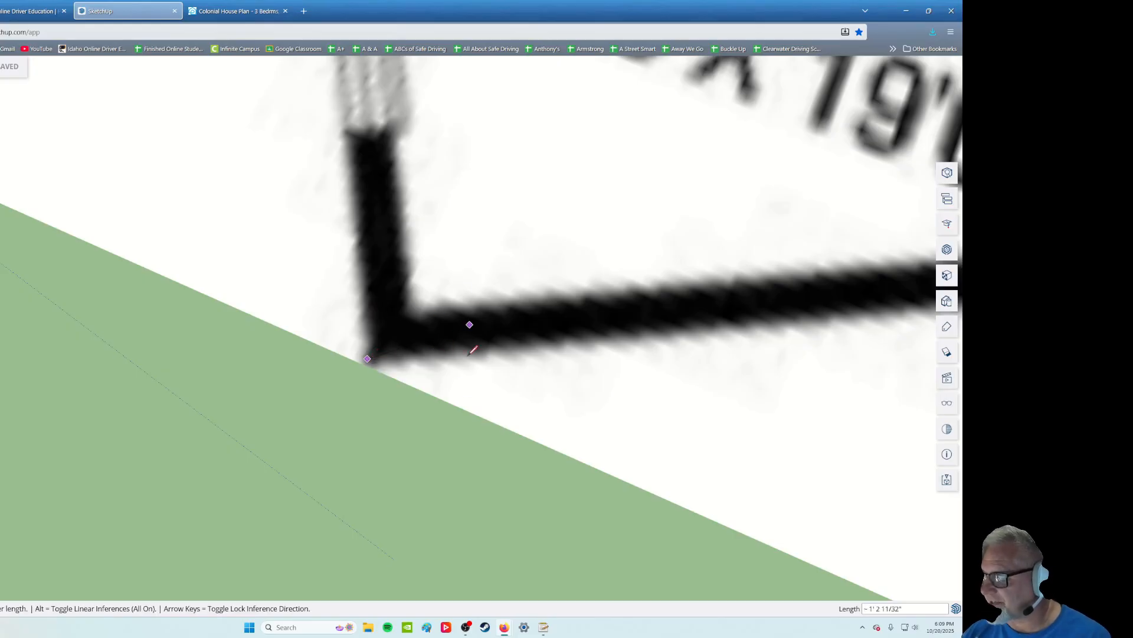
{"action": "scroll", "coordinate": [469, 331], "scroll_direction": "down", "scroll_amount": 5}
{"action": "scroll", "coordinate": [524, 387], "scroll_direction": "down", "scroll_amount": 5}
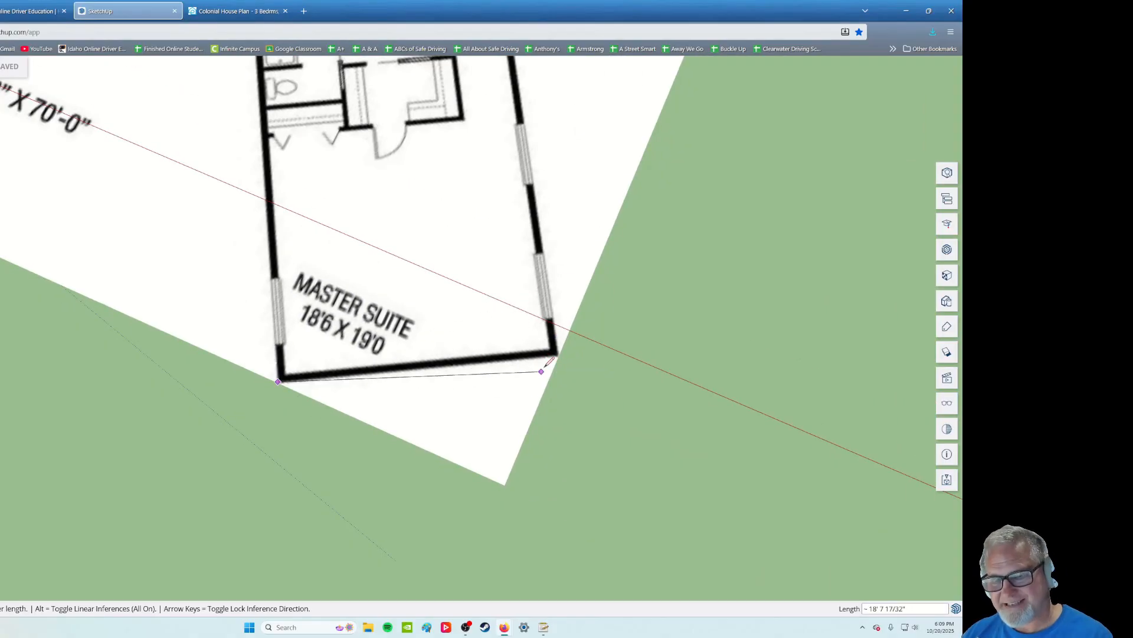
{"action": "scroll", "coordinate": [557, 357], "scroll_direction": "up", "scroll_amount": 4}
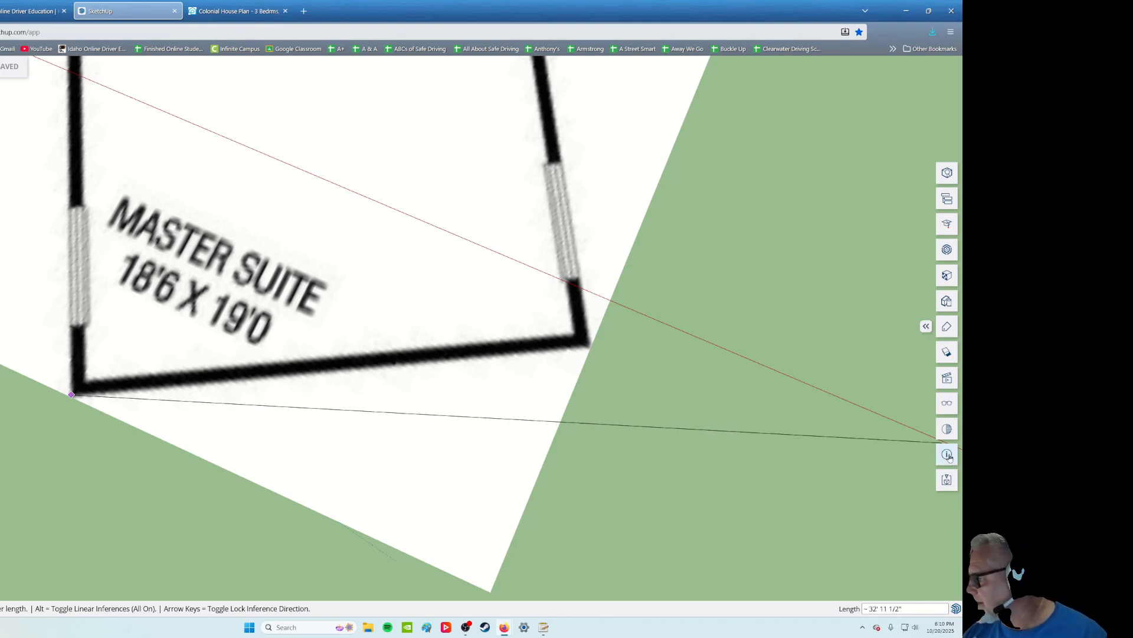
Check the model's length and angle unit settings and finish the line along the end wall's outer edge, about 19' 9" long
{"action": "left_click", "coordinate": [947, 455]}
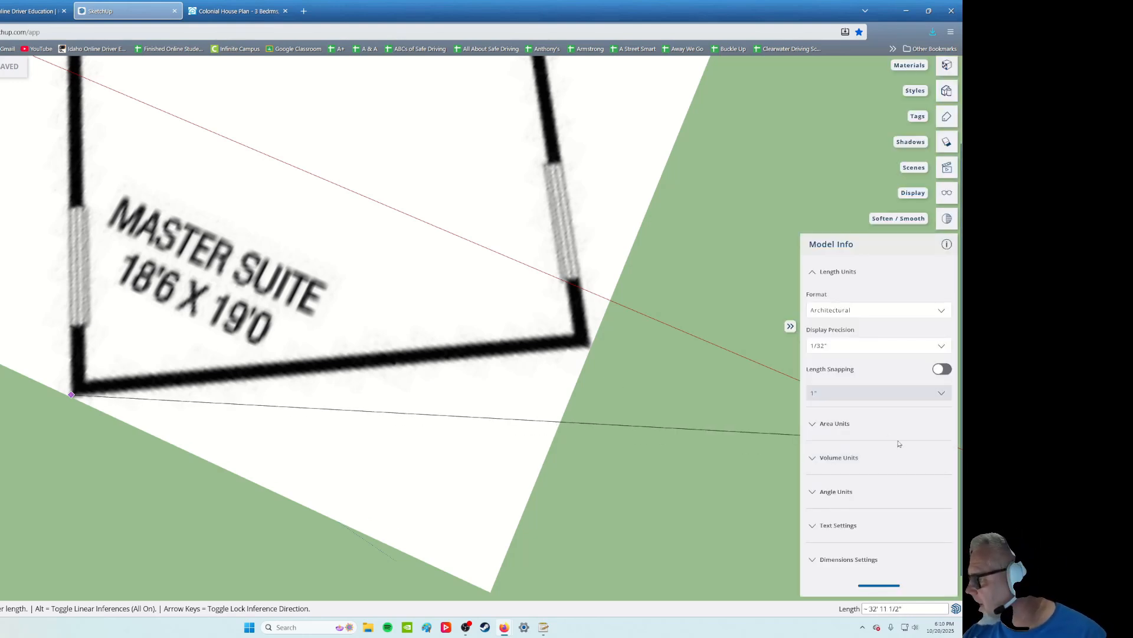
{"action": "left_click", "coordinate": [839, 493]}
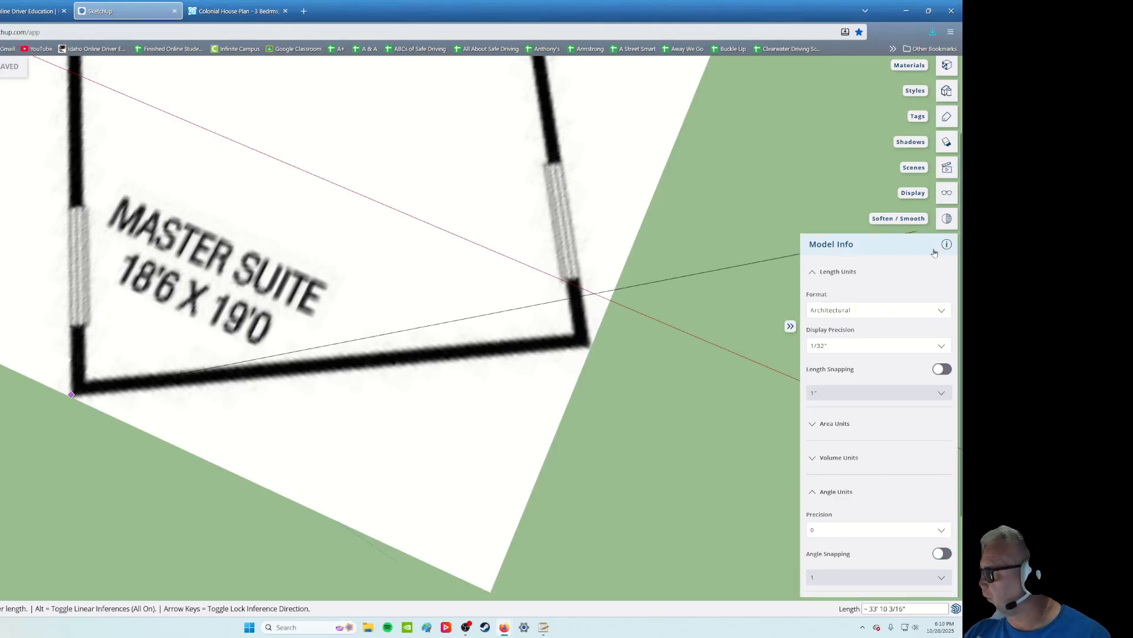
{"action": "left_click", "coordinate": [790, 328]}
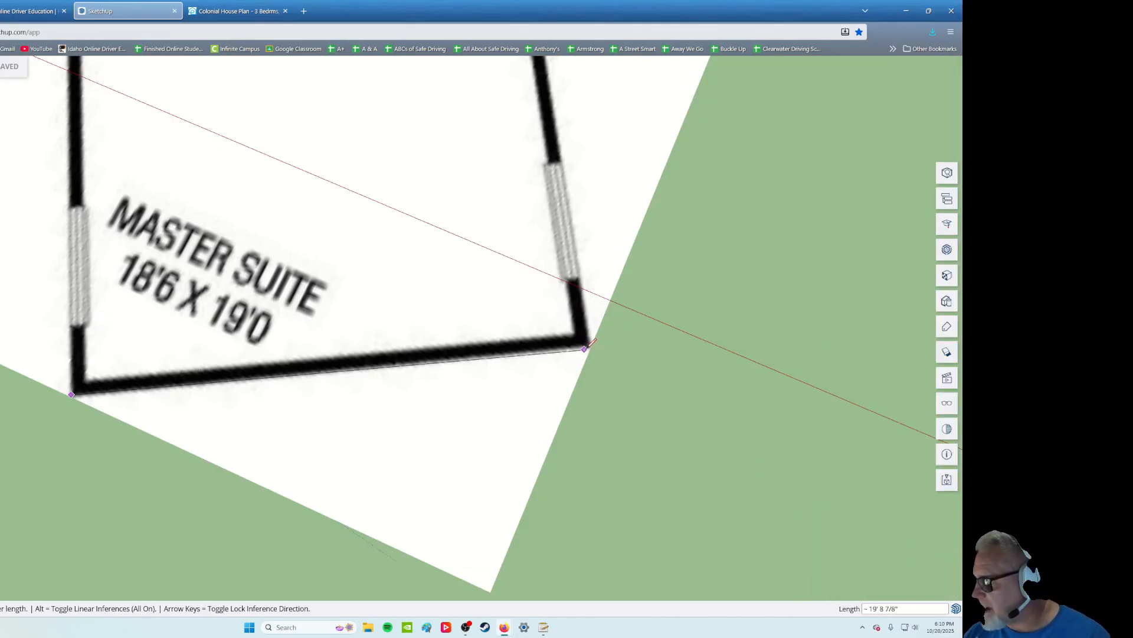
{"action": "left_click", "coordinate": [591, 345]}
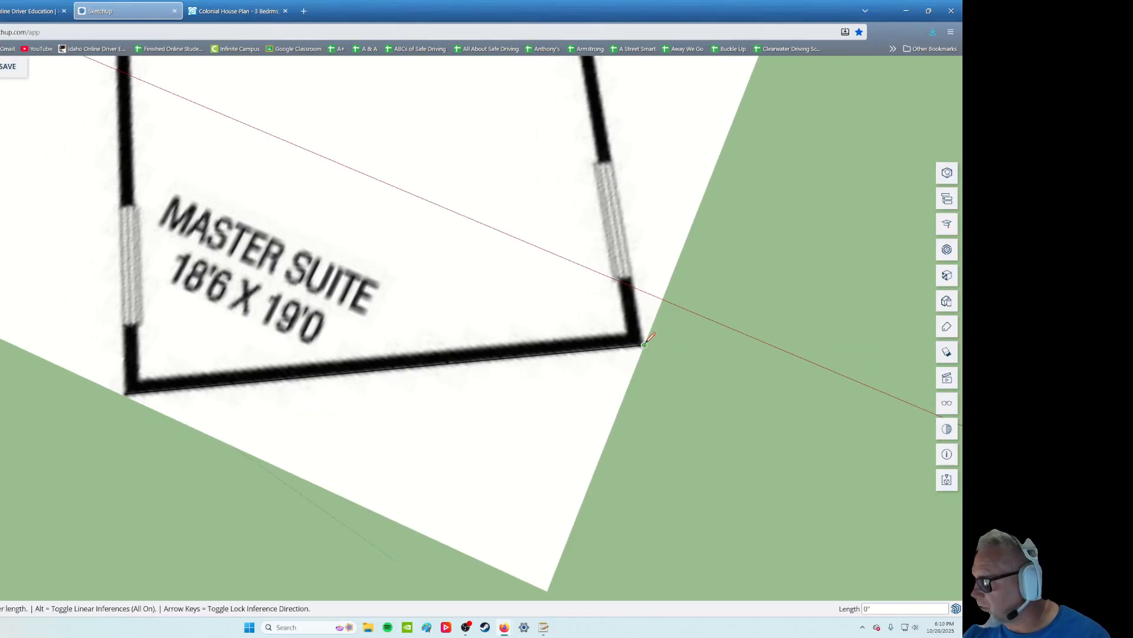
Try to trace the master suite's adjoining side wall with a line from the corner towards the window
{"action": "scroll", "coordinate": [644, 345], "scroll_direction": "up", "scroll_amount": 6}
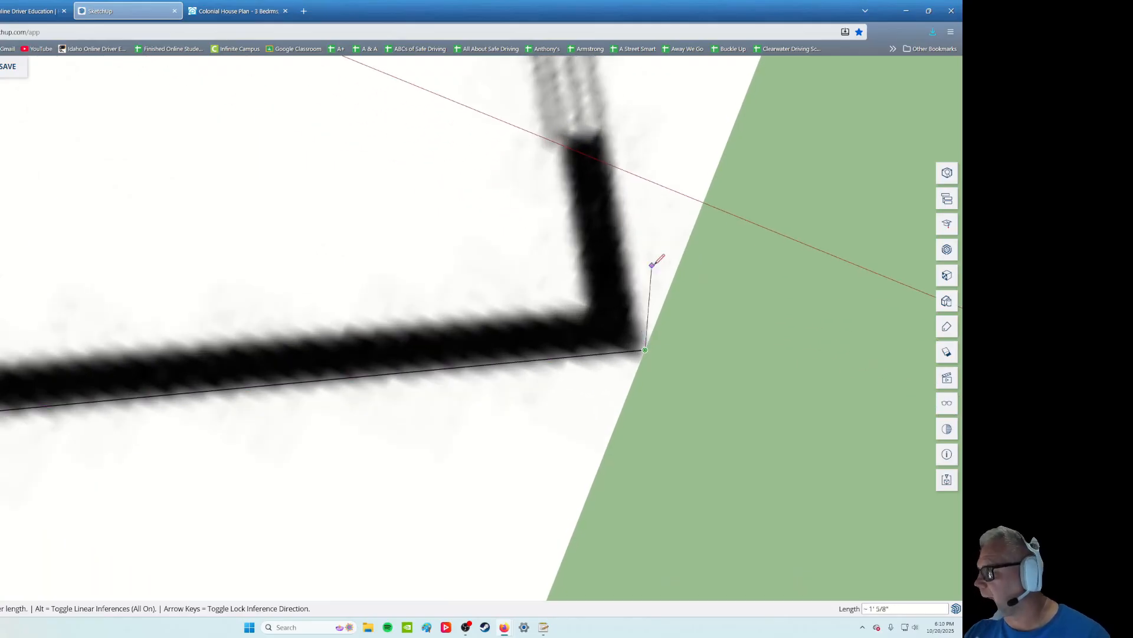
{"action": "middle_click_drag", "start_coordinate": [638, 265], "coordinate": [519, 284], "text": "shift"}
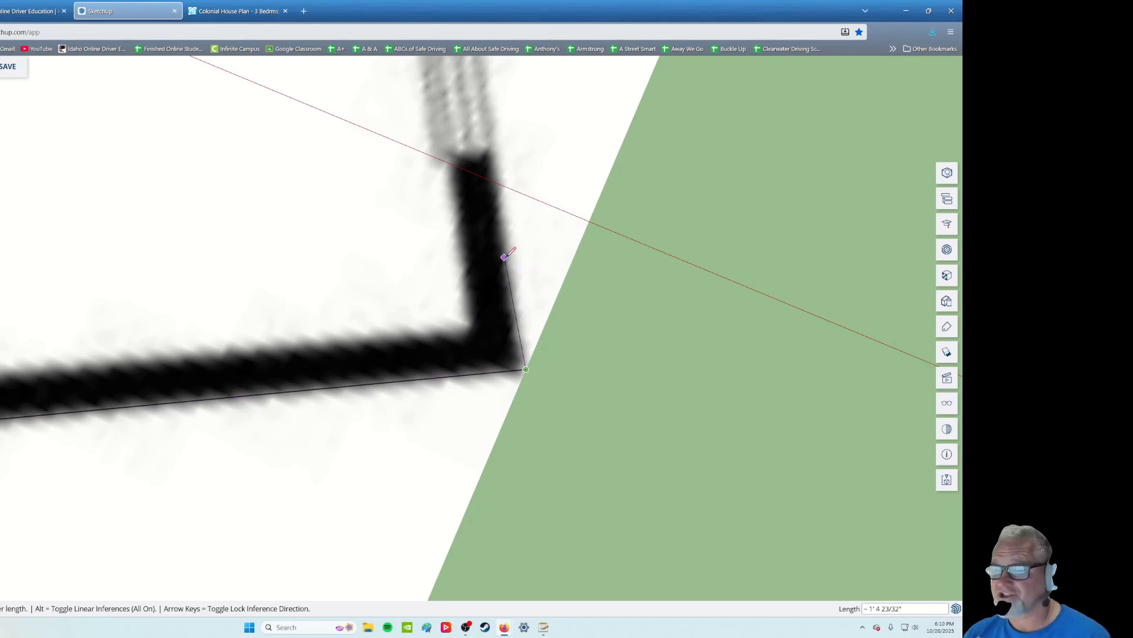
{"action": "left_click", "coordinate": [500, 173]}
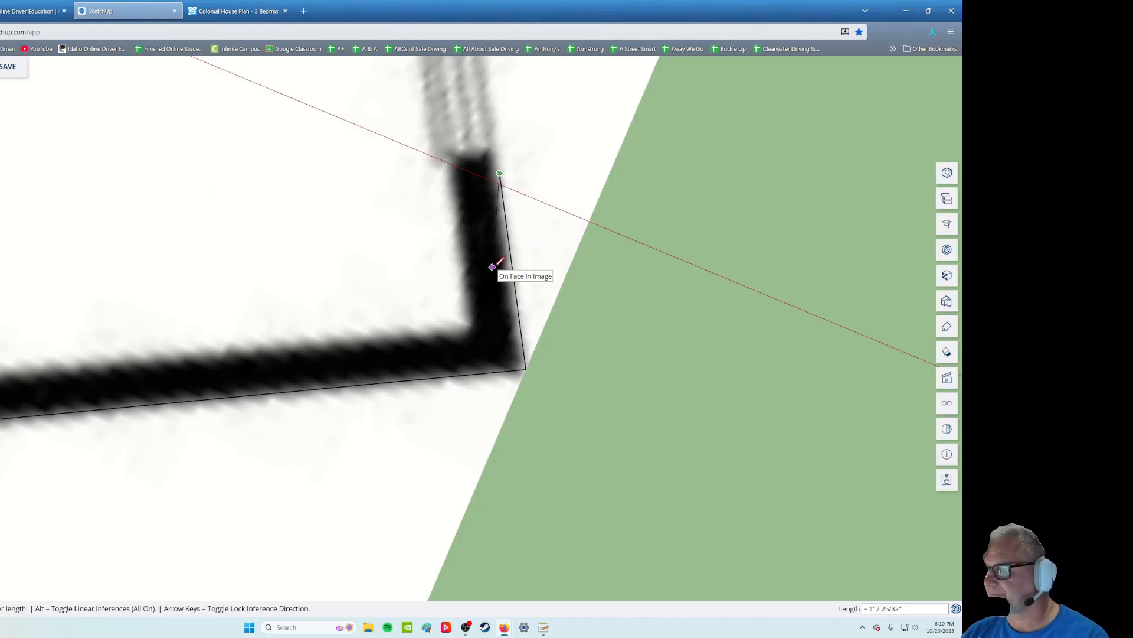
{"action": "key", "text": "Escape"}
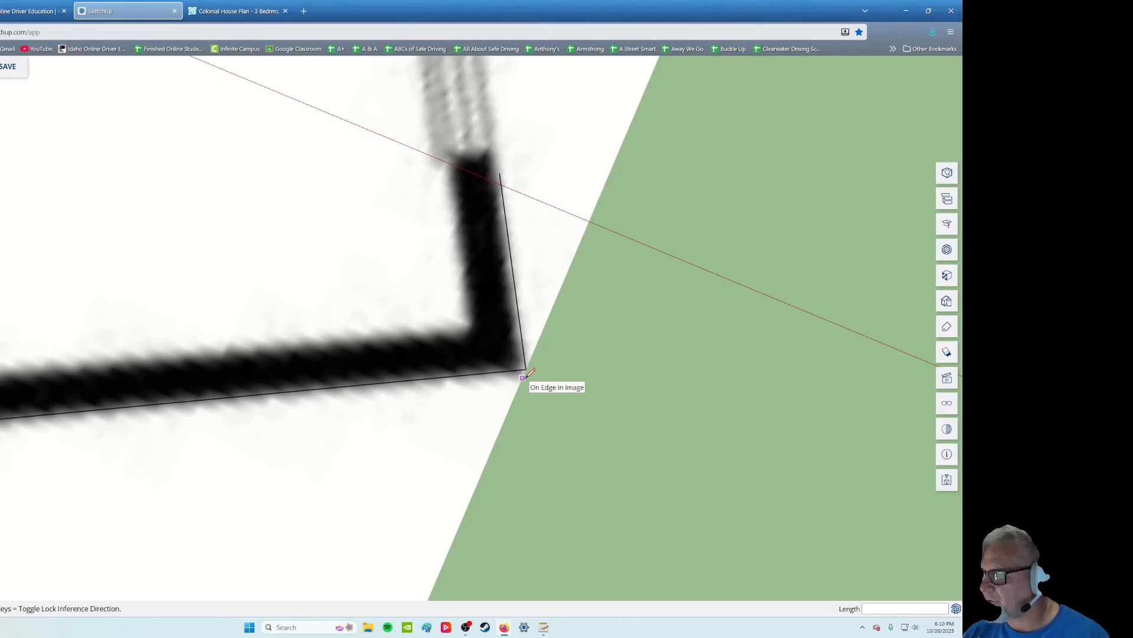
{"action": "key", "text": "ctrl+z"}
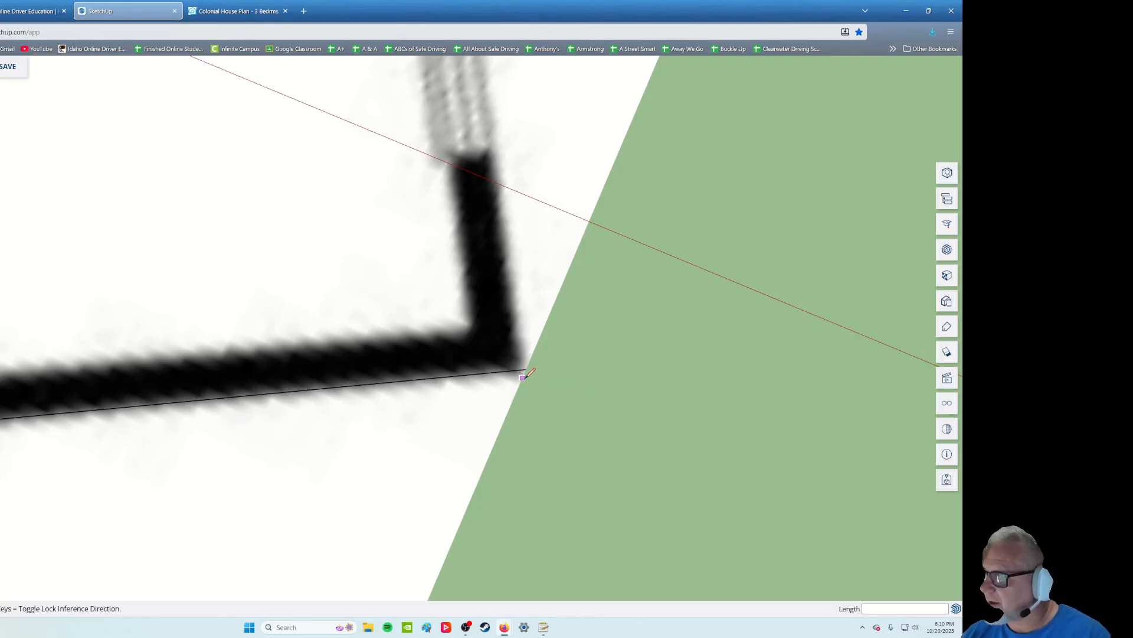
Try a 4" line from the end wall's corner along the outer edge of the side wall and undo it
{"action": "left_click", "coordinate": [526, 370]}
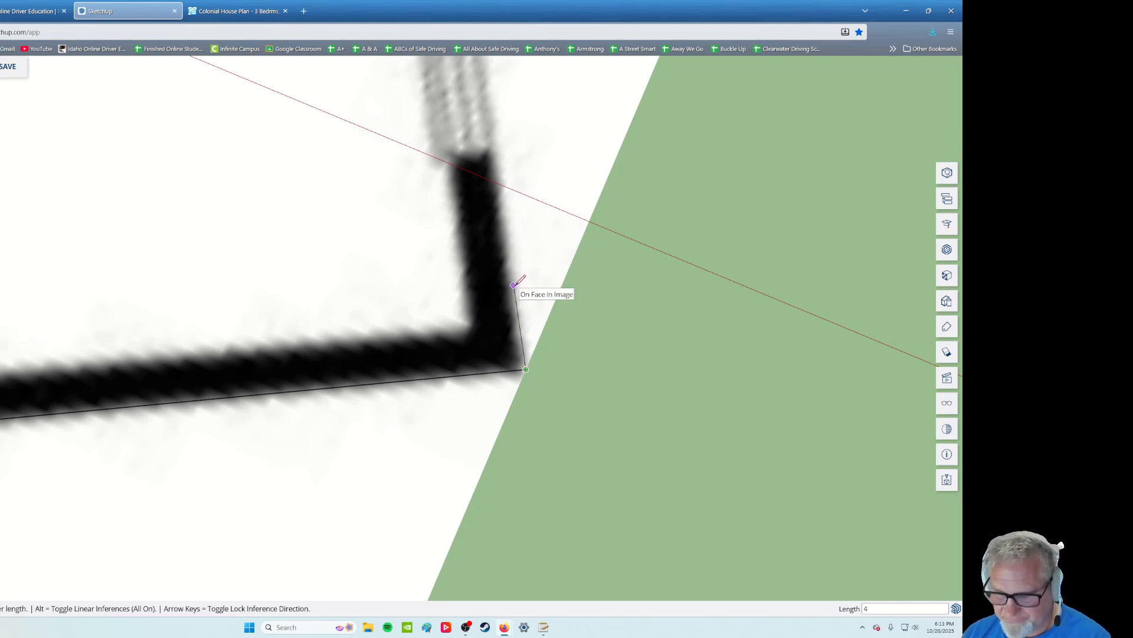
{"action": "key", "text": "Return"}
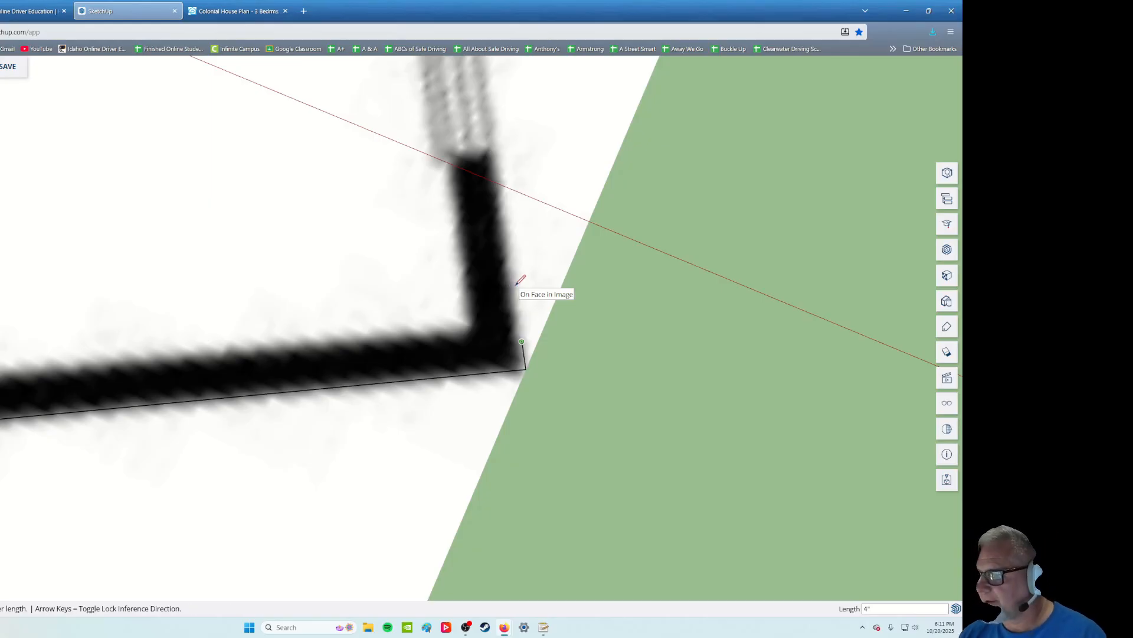
{"action": "scroll", "coordinate": [486, 400], "scroll_direction": "down", "scroll_amount": 1}
{"action": "scroll", "coordinate": [486, 400], "scroll_direction": "up", "scroll_amount": 1}
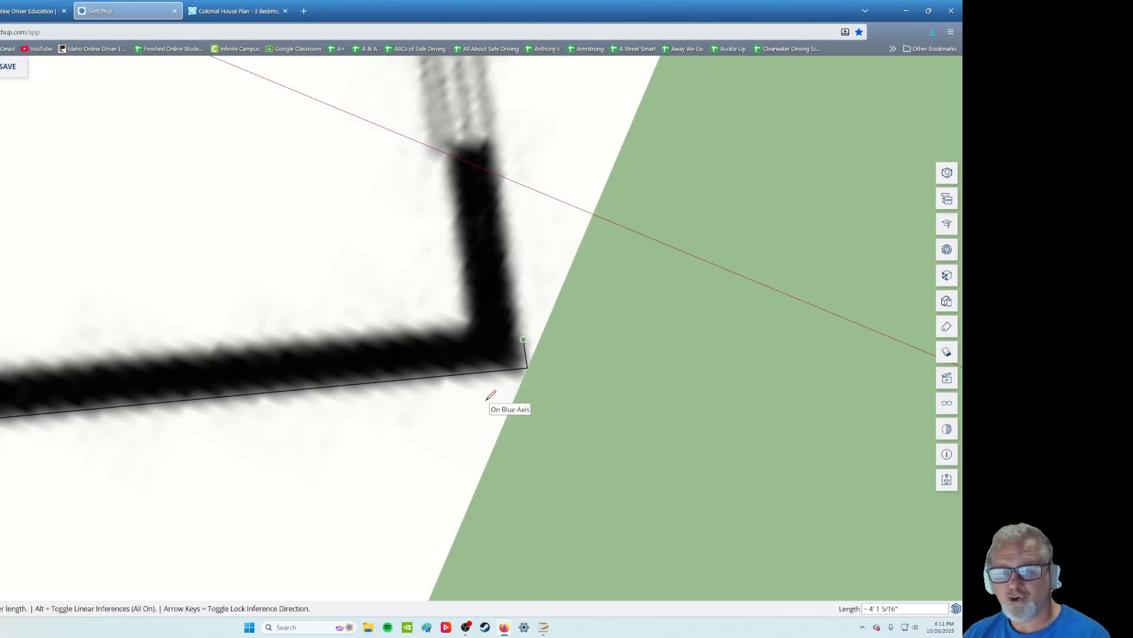
{"action": "key", "text": "Escape"}
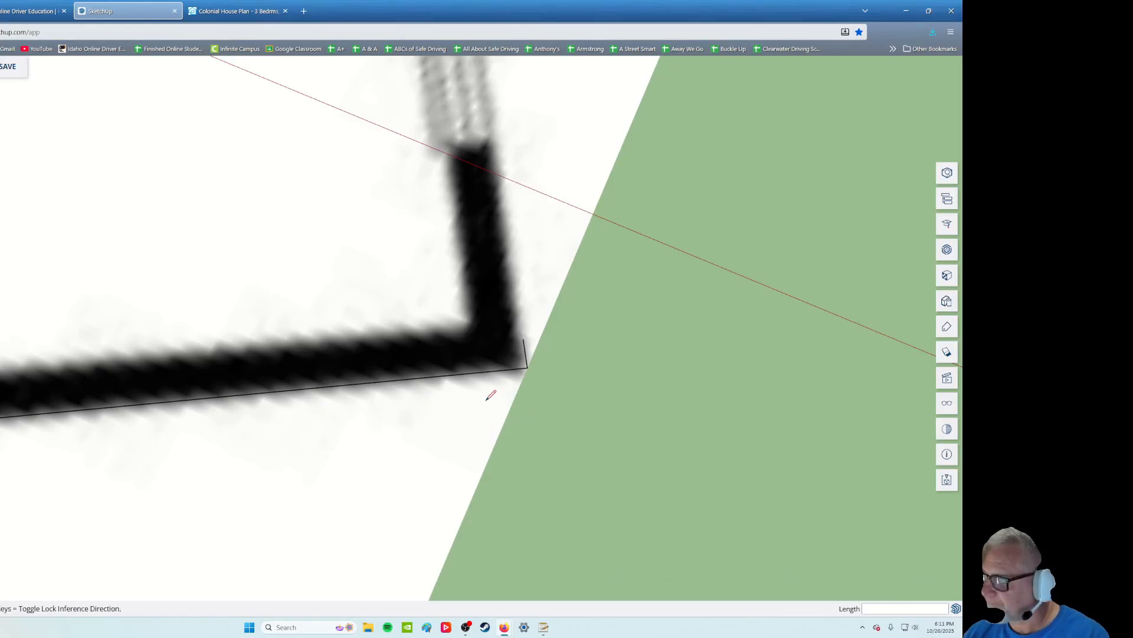
{"action": "key", "text": "ctrl+z"}
{"action": "left_click", "coordinate": [527, 367]}
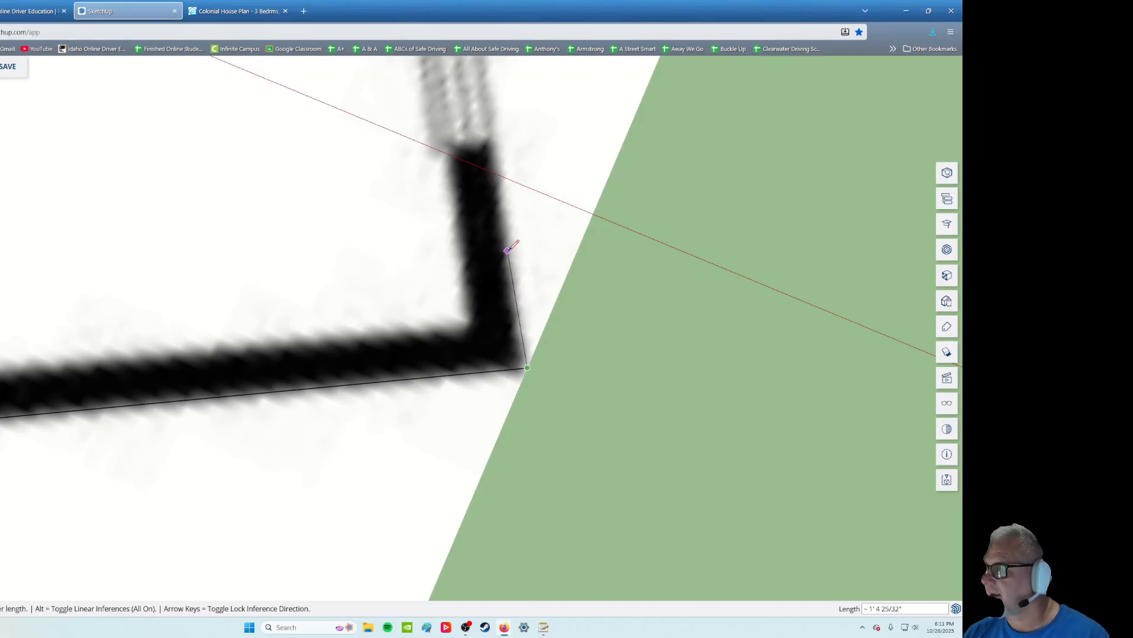
{"action": "scroll", "coordinate": [514, 239], "scroll_direction": "down", "scroll_amount": 3}
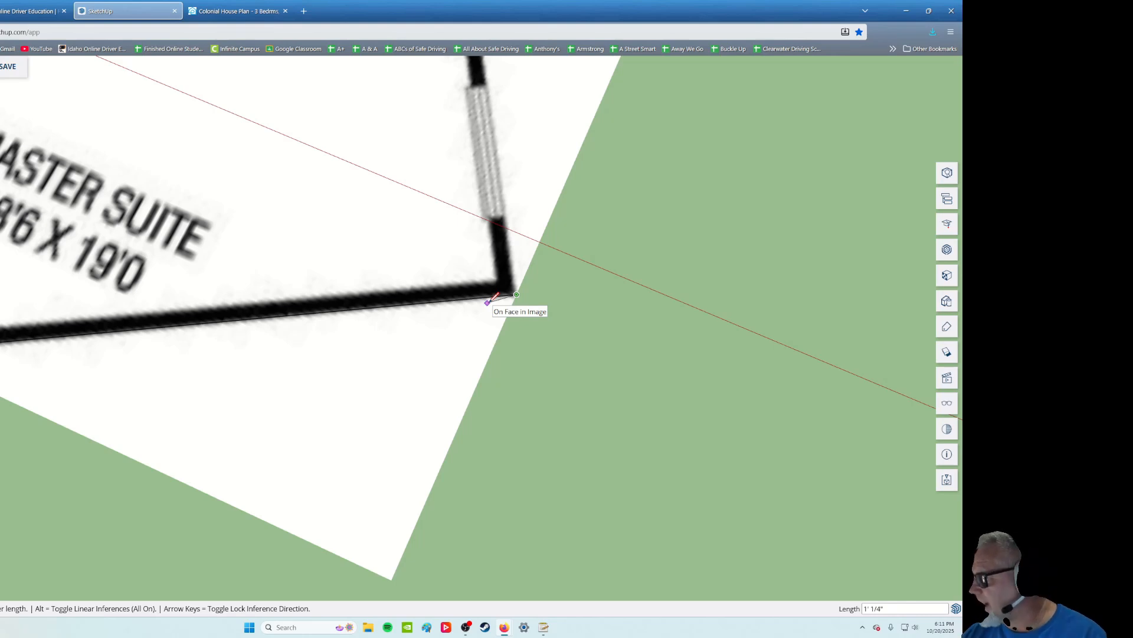
{"action": "key", "text": "Escape"}
Draw a short line perpendicular to the end wall's outer edge across its thickness, ending at the wall's inner edge
{"action": "scroll", "coordinate": [466, 316], "scroll_direction": "up", "scroll_amount": 2}
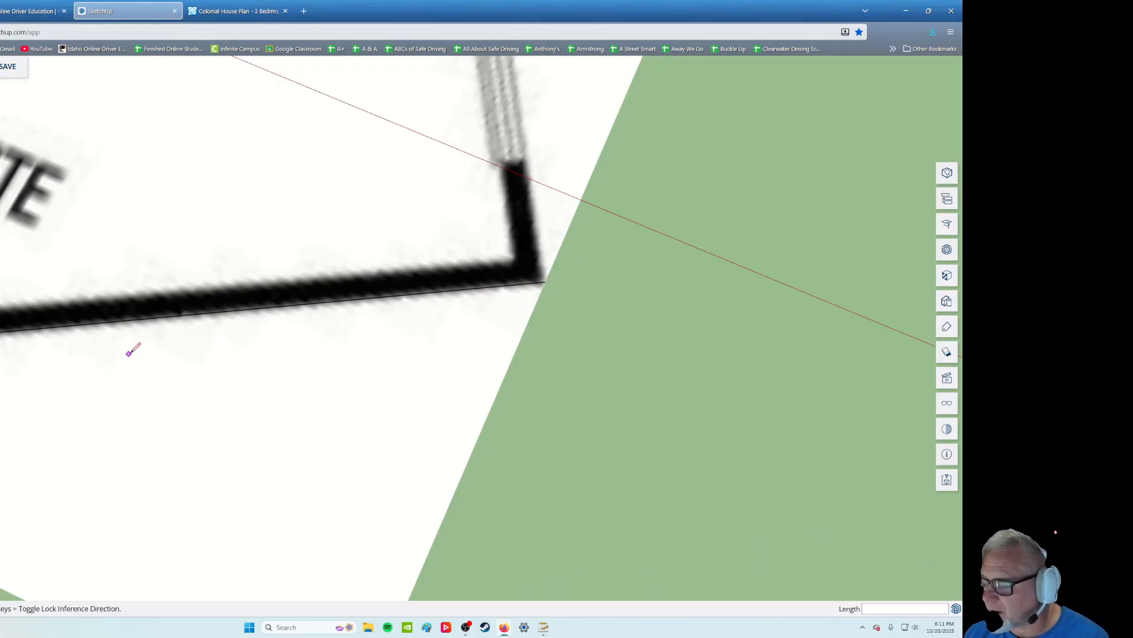
{"action": "left_click", "coordinate": [296, 303]}
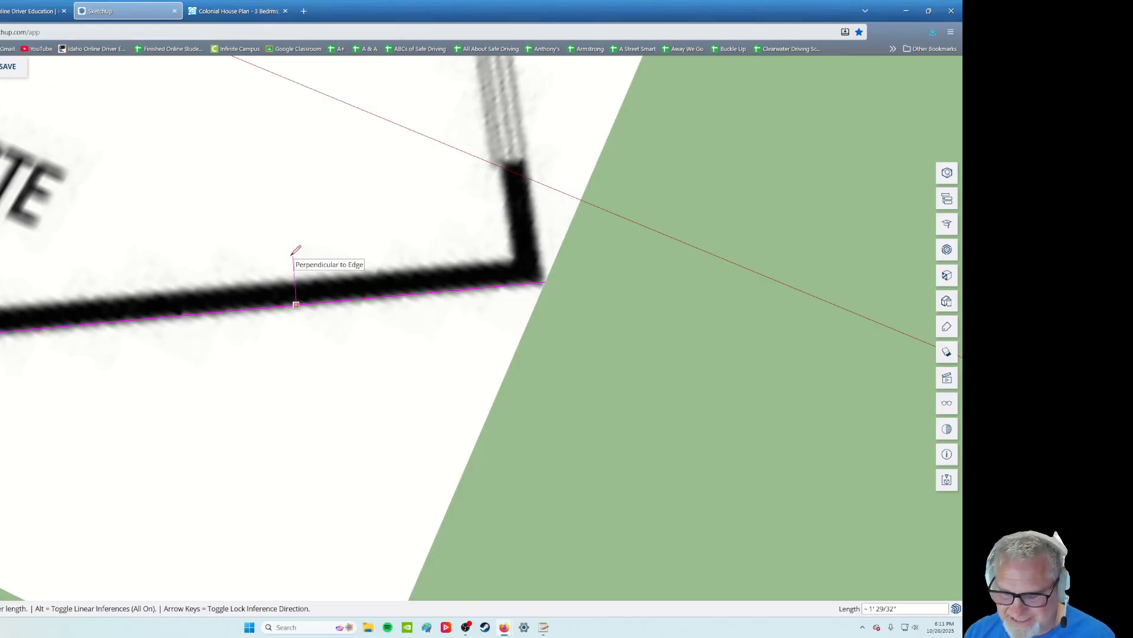
{"action": "key", "text": "Escape"}
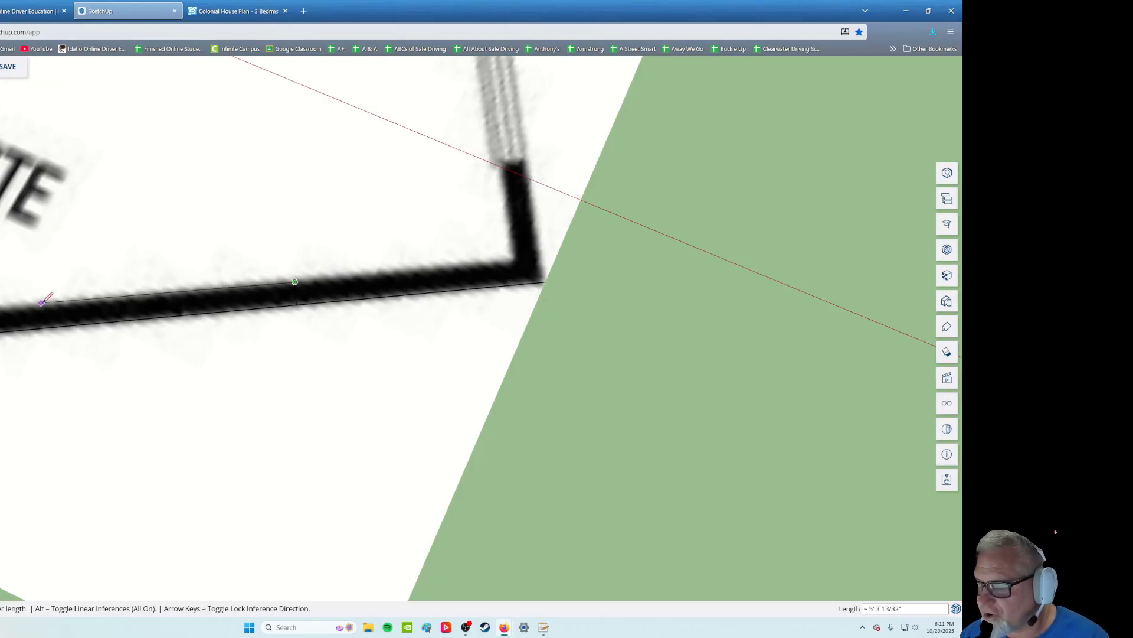
{"action": "key", "text": "Escape"}
Measure the length of the master suite end wall's outer edge from corner to corner
{"action": "middle_click_drag", "start_coordinate": [502, 283], "coordinate": [483, 300]}
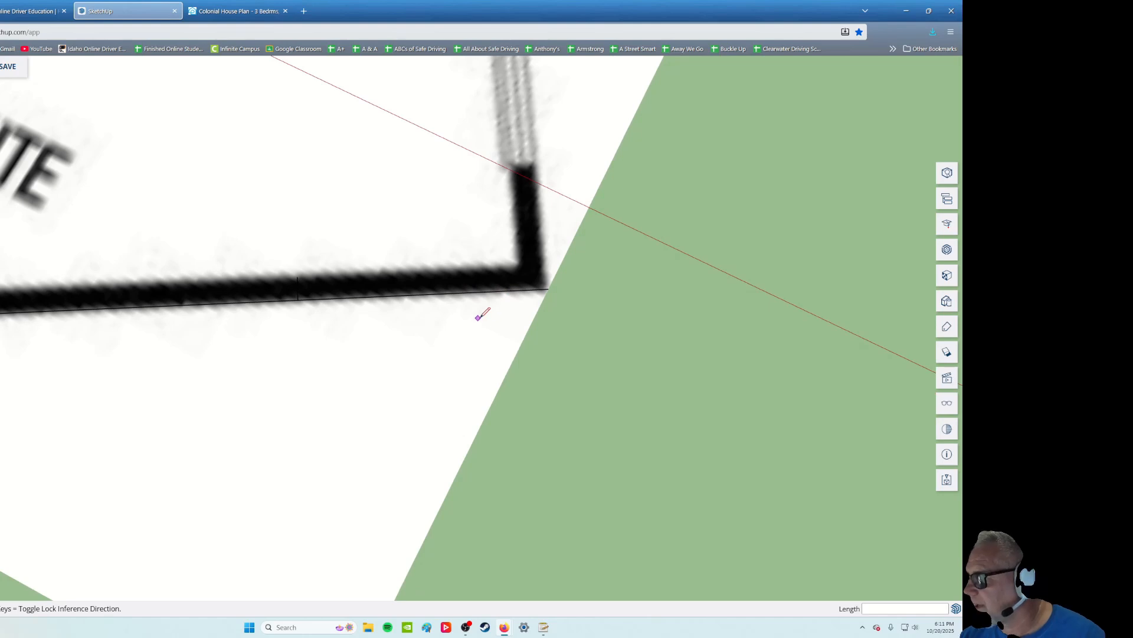
{"action": "mouse_move", "coordinate": [137, 356]}
{"action": "middle_mouse_down", "text": "shift"}
{"action": "mouse_move", "coordinate": [476, 401]}
{"action": "mouse_move", "coordinate": [228, 443]}
{"action": "mouse_move", "coordinate": [144, 384]}
{"action": "middle_mouse_up", "text": "shift"}
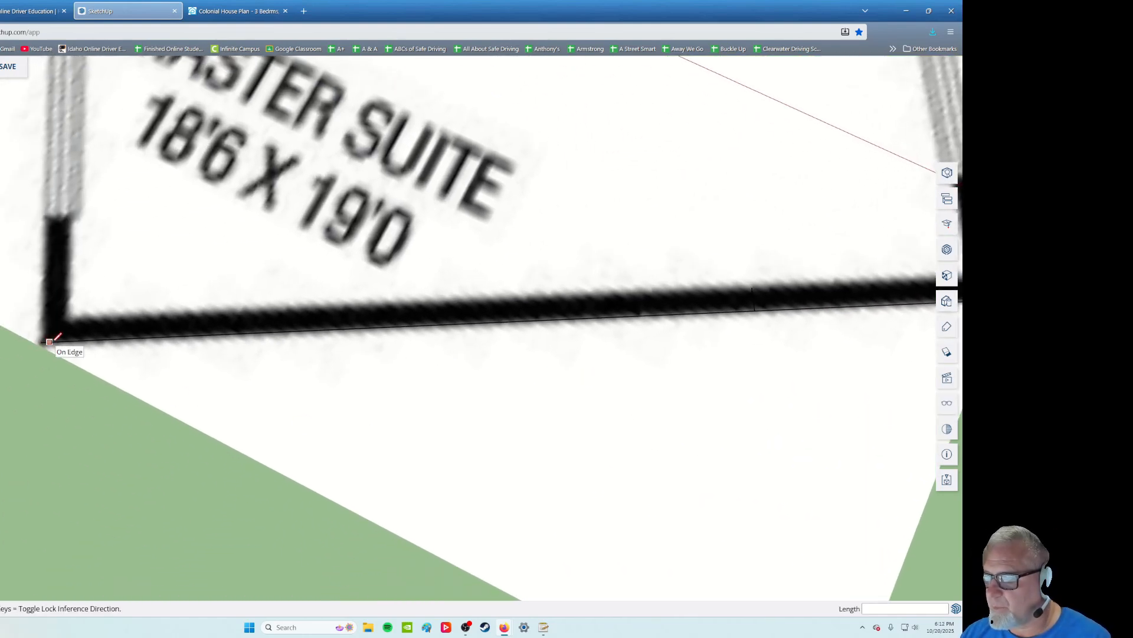
{"action": "scroll", "coordinate": [411, 431], "scroll_direction": "down", "scroll_amount": 3}
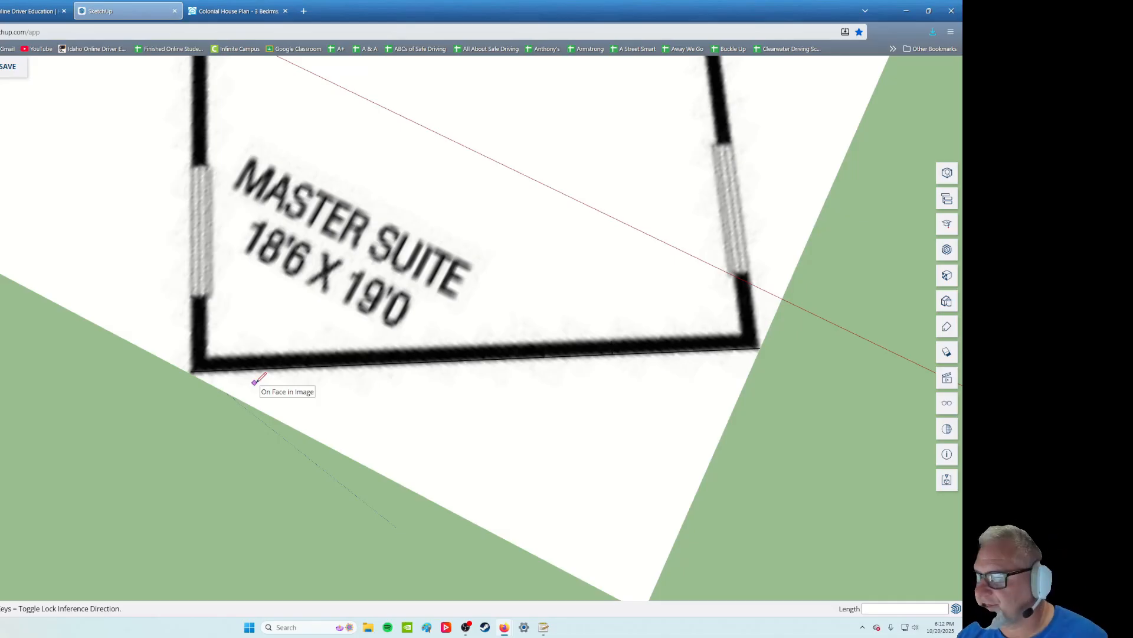
{"action": "key", "text": "t"}
{"action": "left_click", "coordinate": [192, 370]}
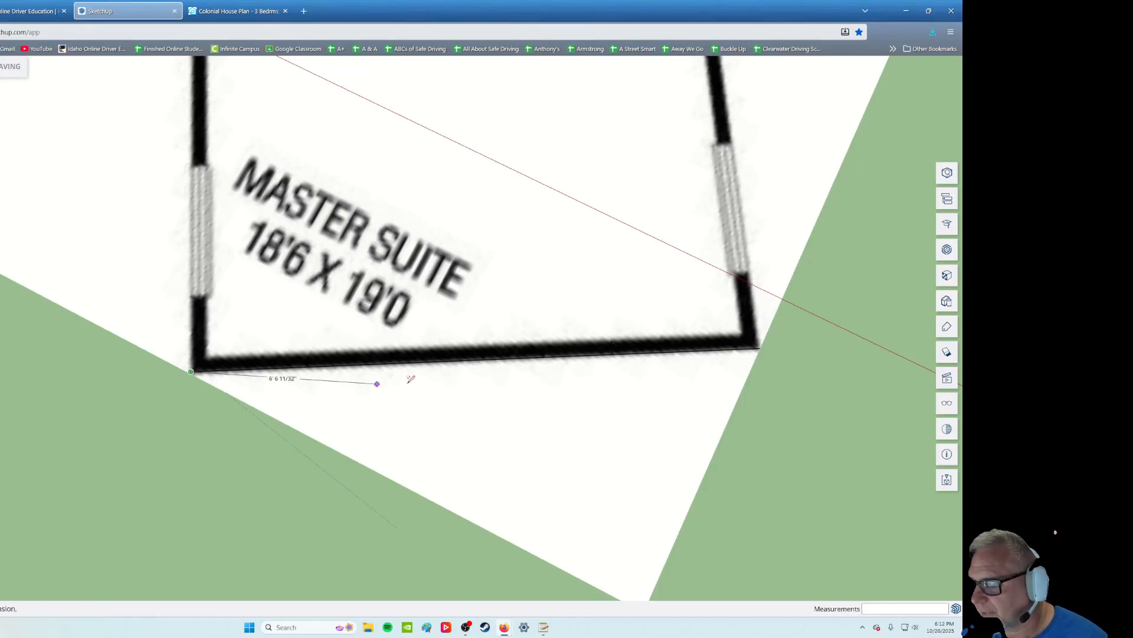
{"action": "left_click", "coordinate": [760, 347]}
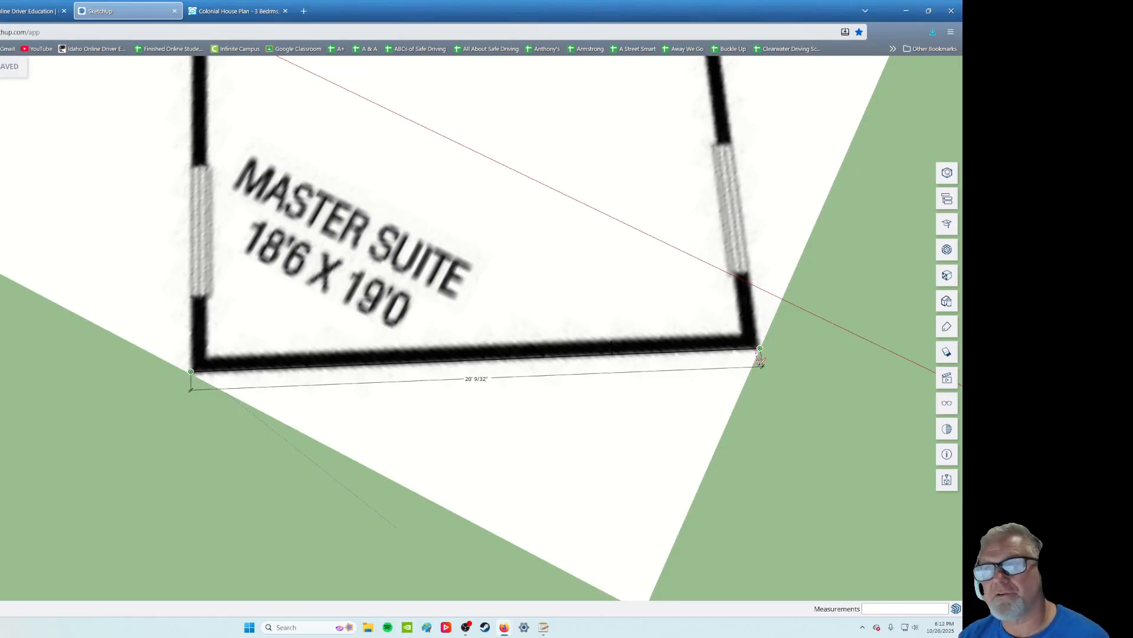
{"action": "key", "text": "Escape"}
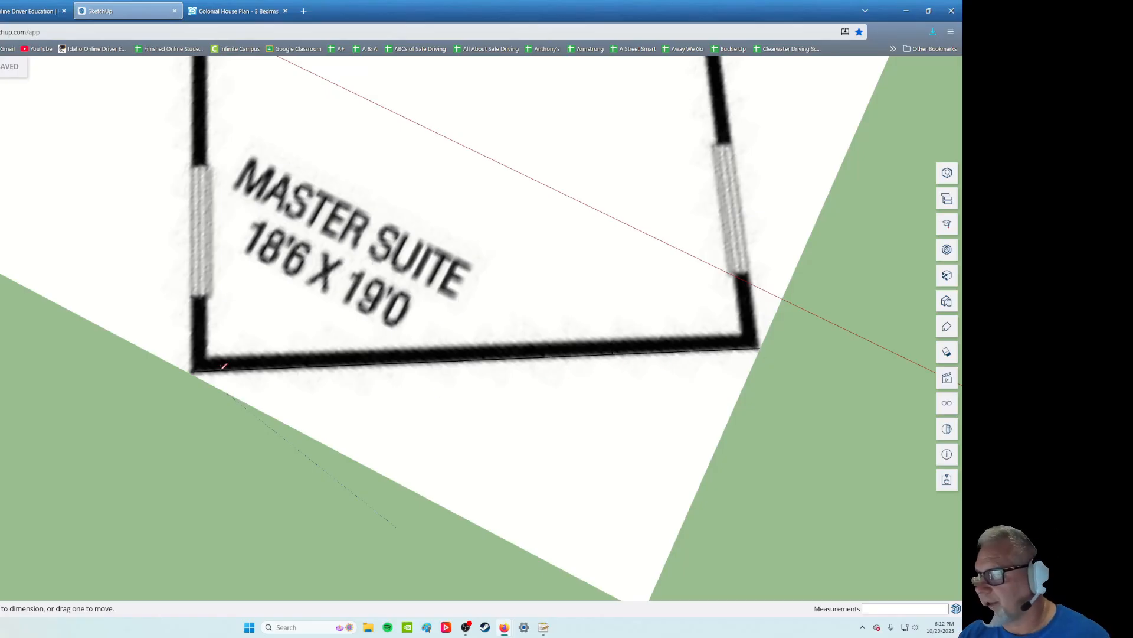
Draw a line along the inner edge of the side wall left of the MASTER SUITE label, from its window to the end wall's outer edge
{"action": "scroll", "coordinate": [204, 373], "scroll_direction": "up", "scroll_amount": 3}
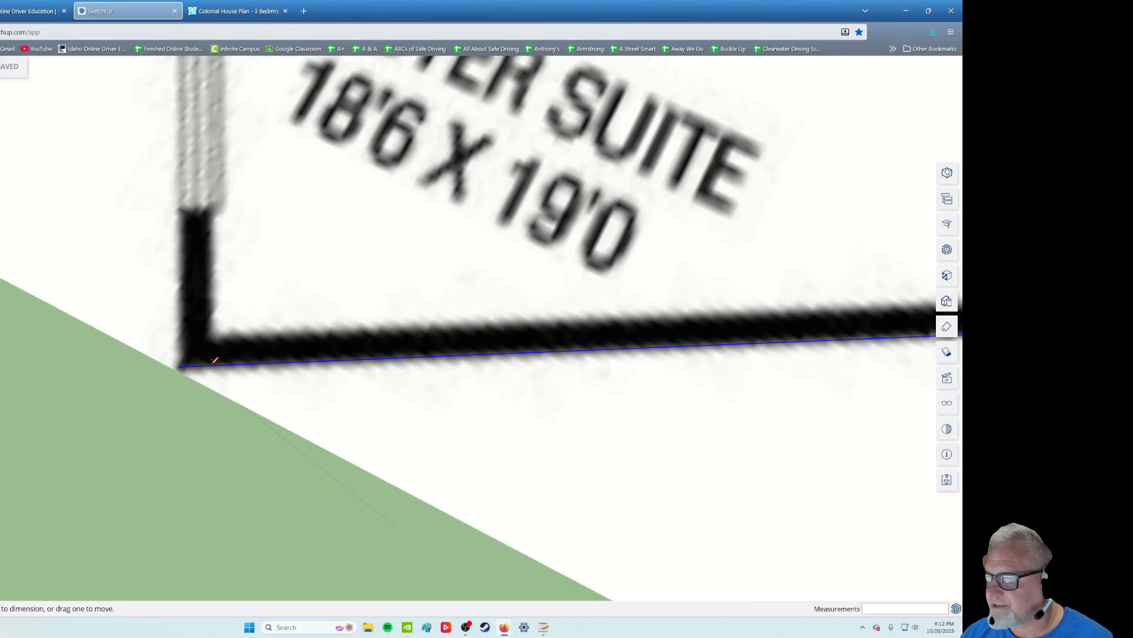
{"action": "left_click", "coordinate": [211, 214]}
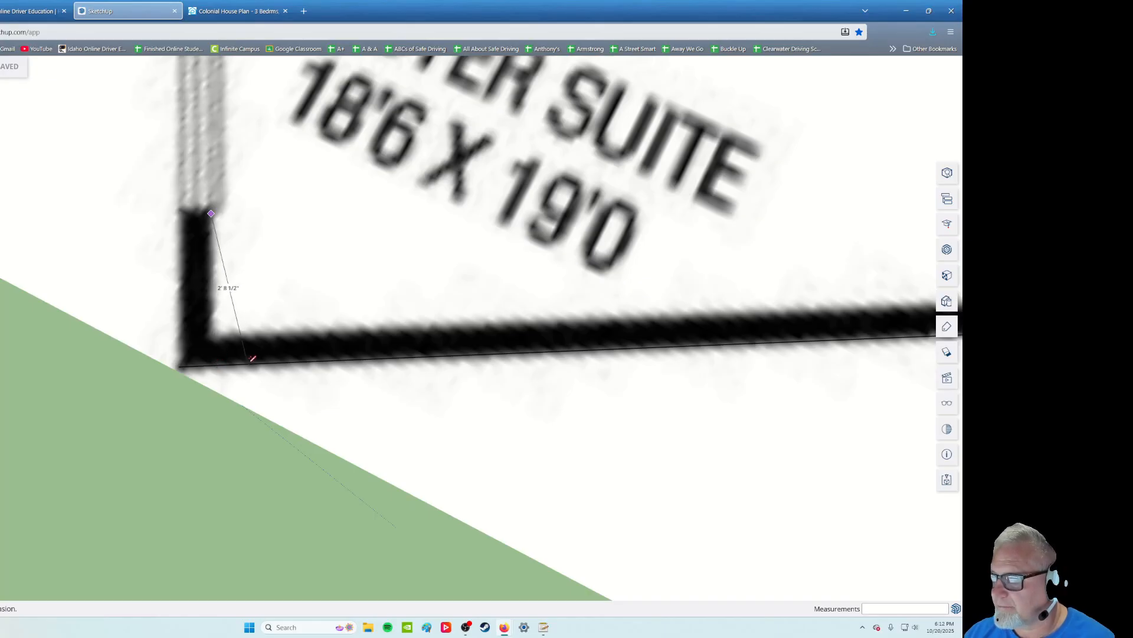
{"action": "key", "text": "l"}
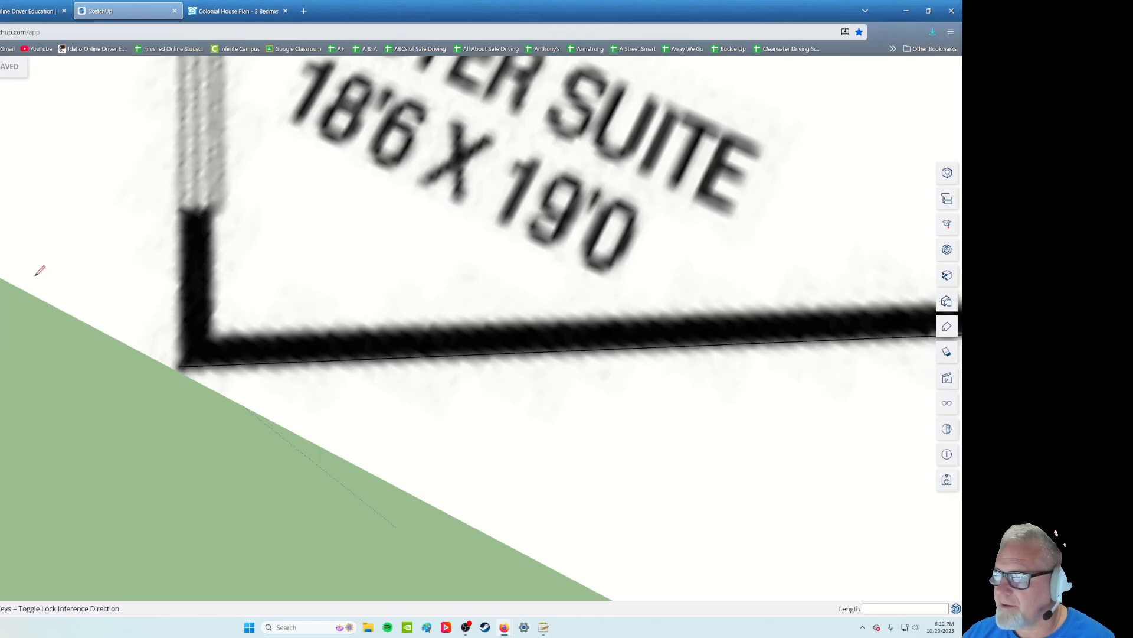
{"action": "left_click", "coordinate": [212, 210]}
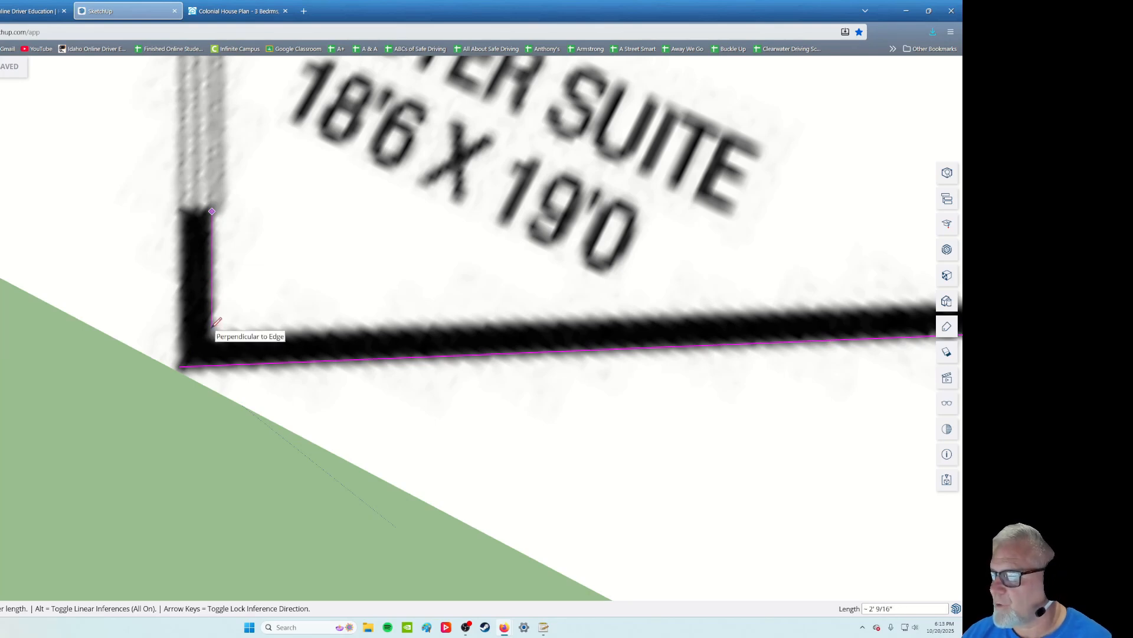
{"action": "key", "text": "Escape"}
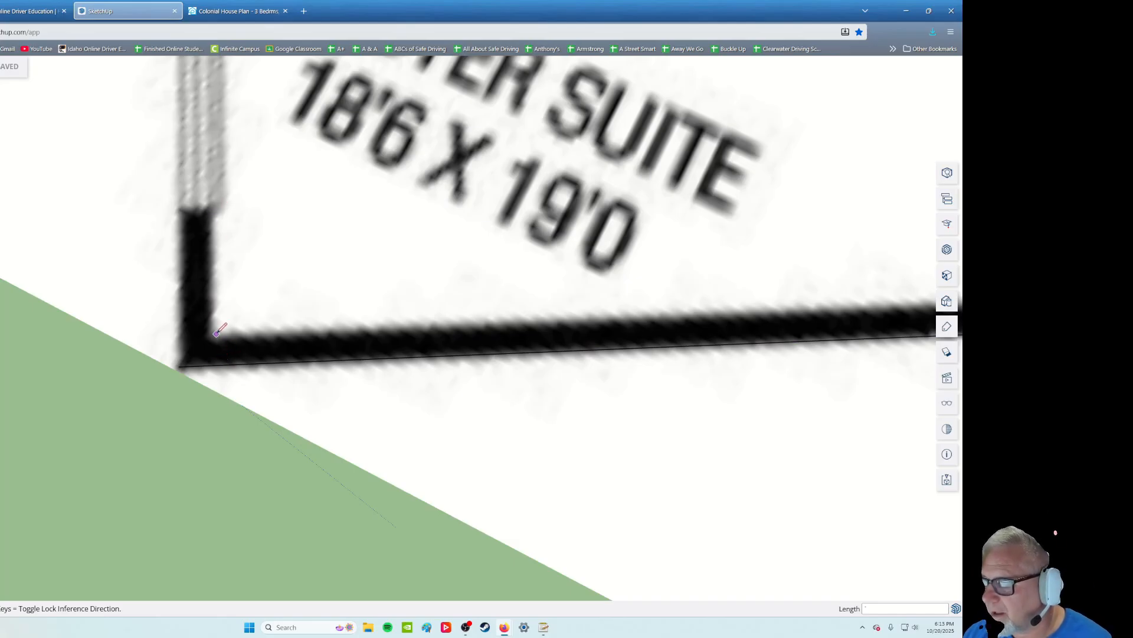
{"action": "left_click", "coordinate": [211, 213]}
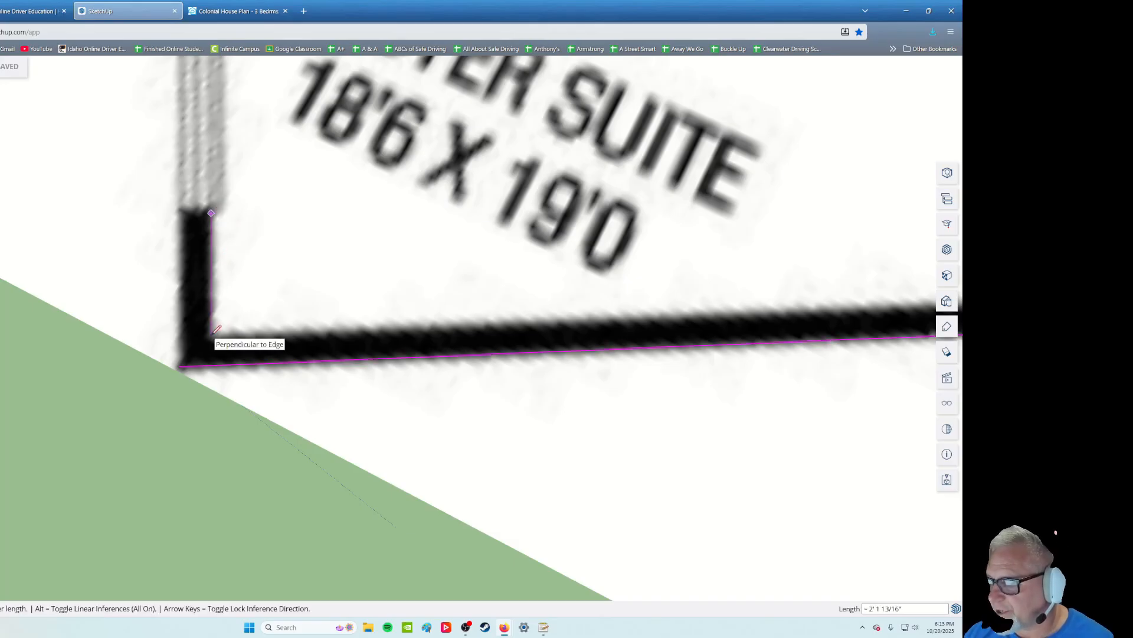
{"action": "left_click", "coordinate": [211, 311]}
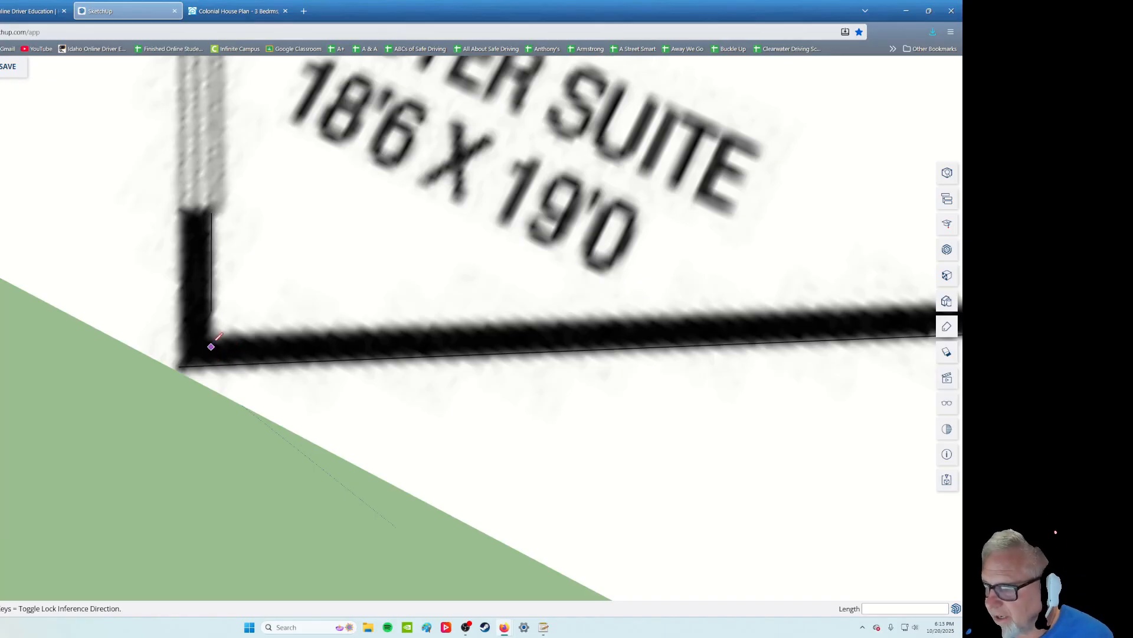
{"action": "left_click", "coordinate": [210, 310]}
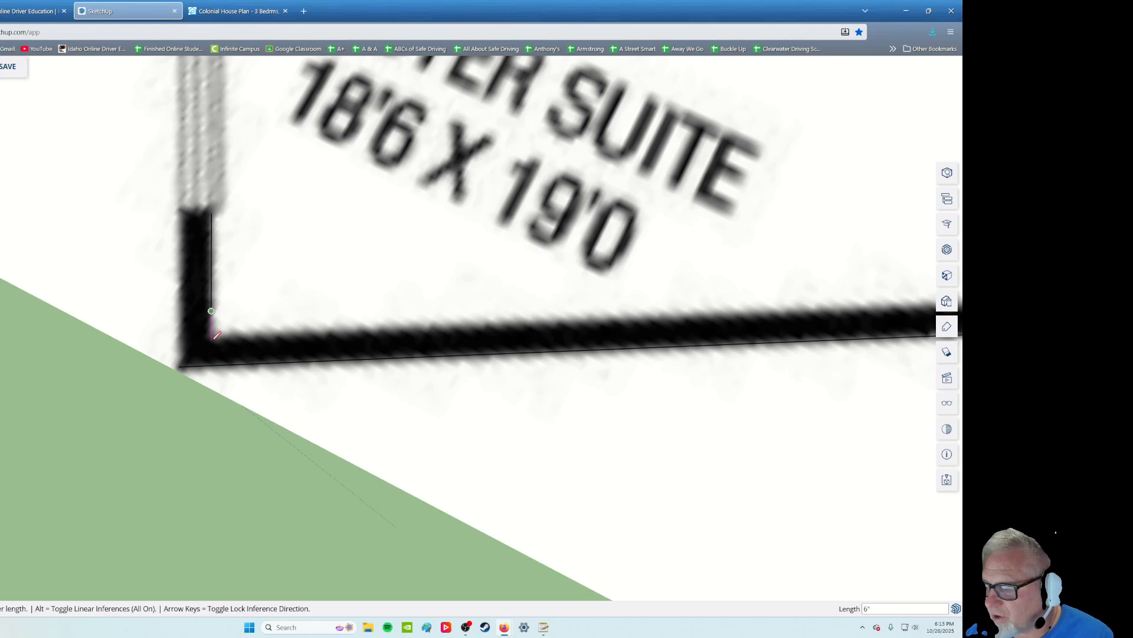
{"action": "left_click", "coordinate": [211, 365]}
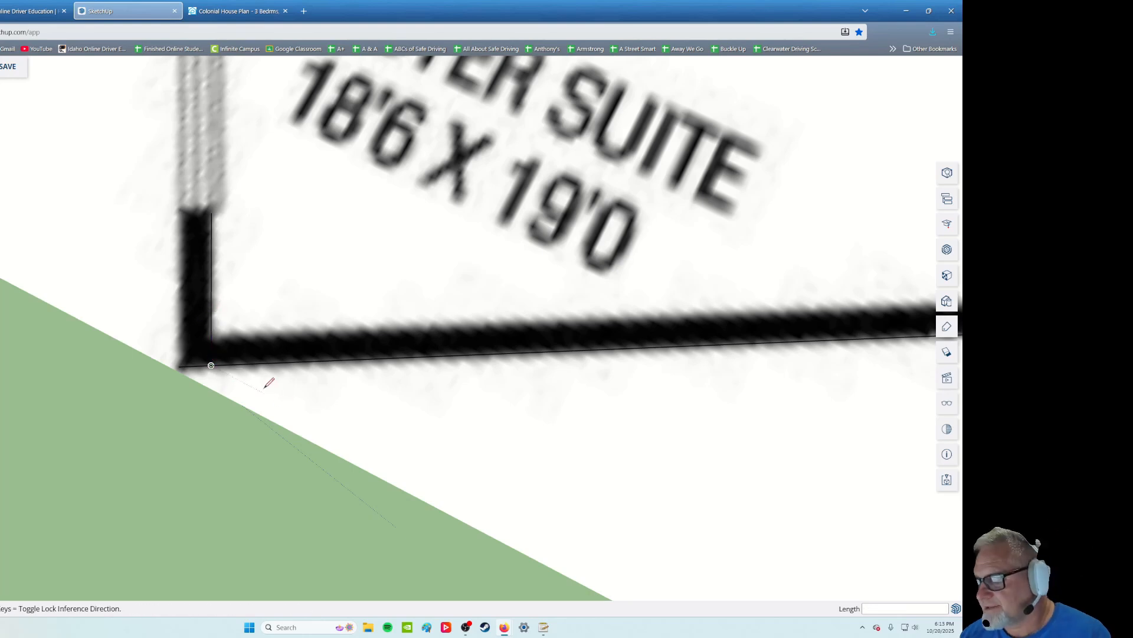
Mark a 6" wall thickness up from the end wall's outer edge and trace the inner edge about 14' 3" to the short perpendicular line
{"action": "left_click", "coordinate": [211, 365]}
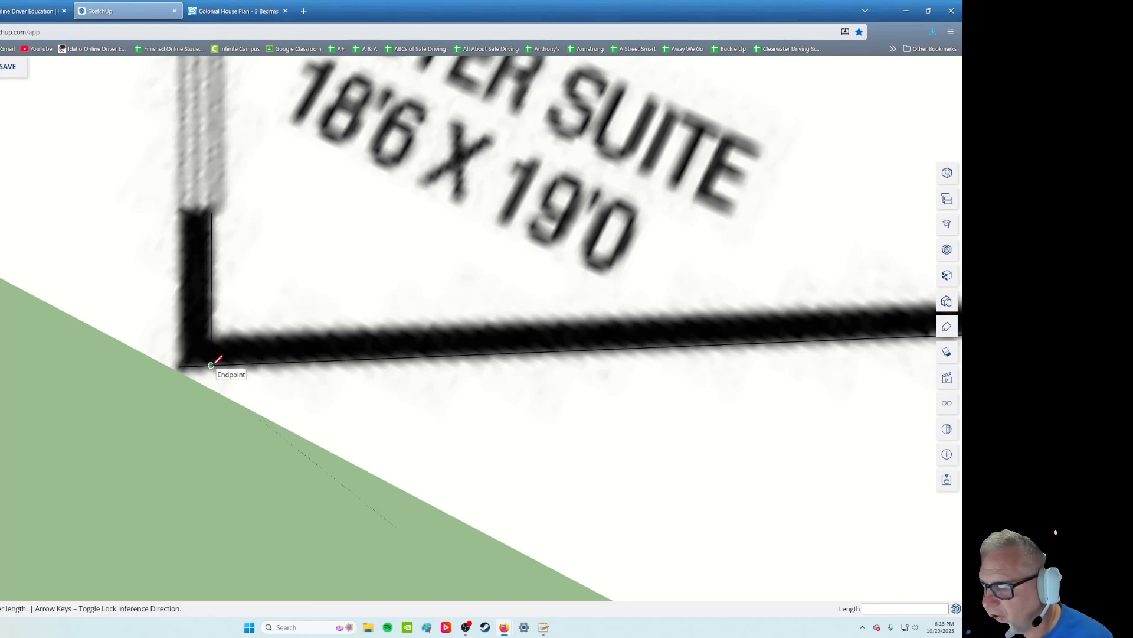
{"action": "left_click", "coordinate": [211, 310]}
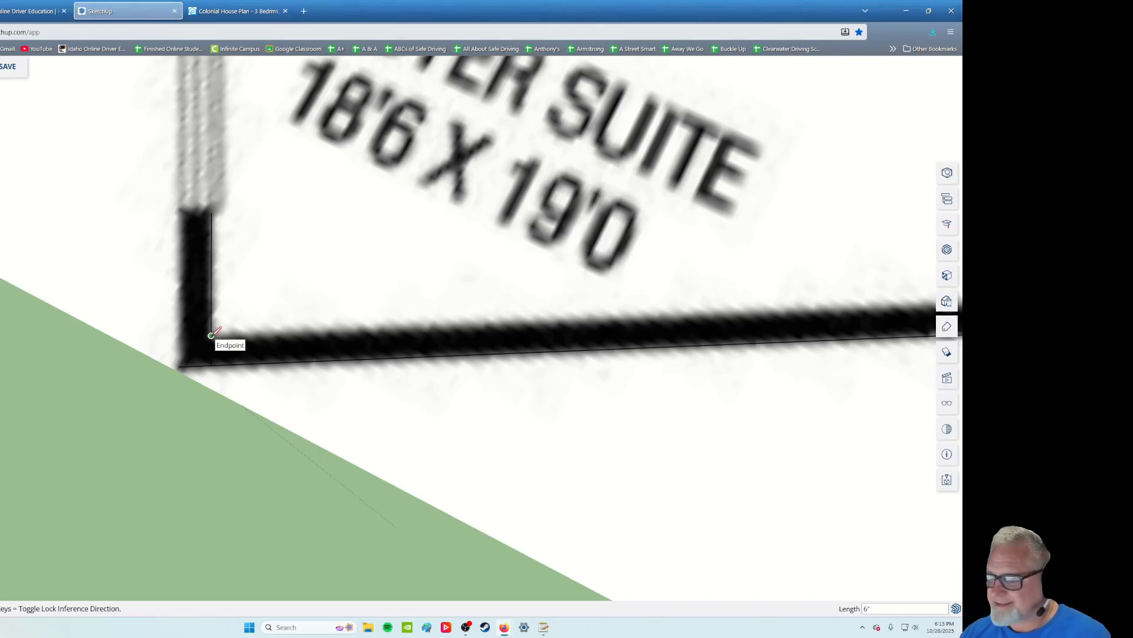
{"action": "left_click", "coordinate": [211, 335]}
{"action": "middle_click_drag", "start_coordinate": [530, 326], "coordinate": [0, 341], "text": "shift"}
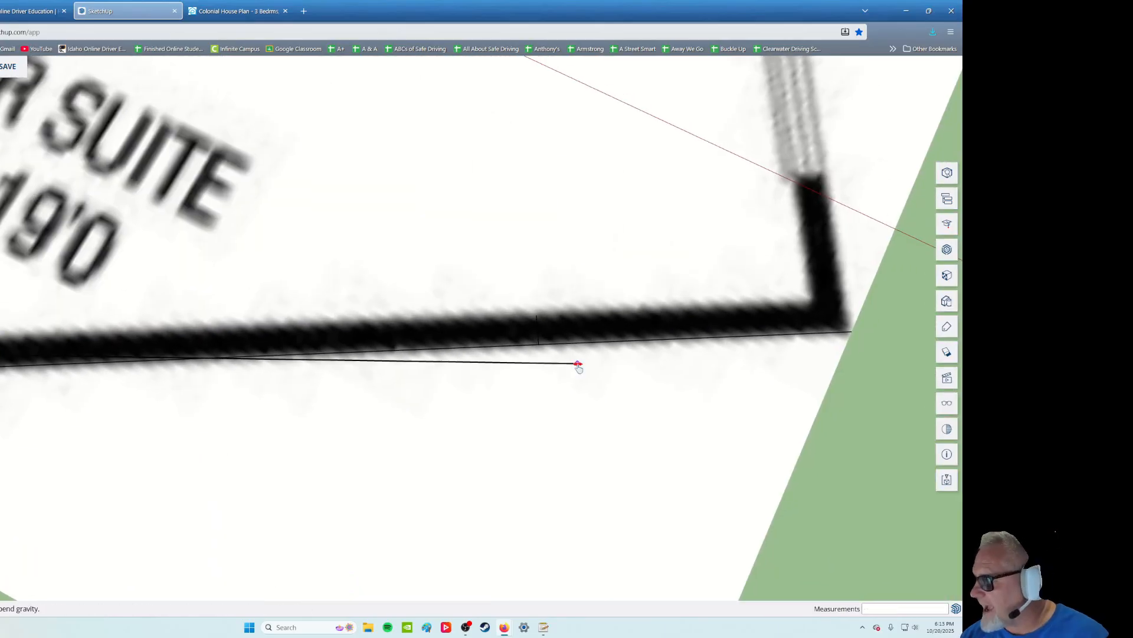
{"action": "middle_click_drag", "start_coordinate": [578, 366], "coordinate": [367, 371], "text": "shift"}
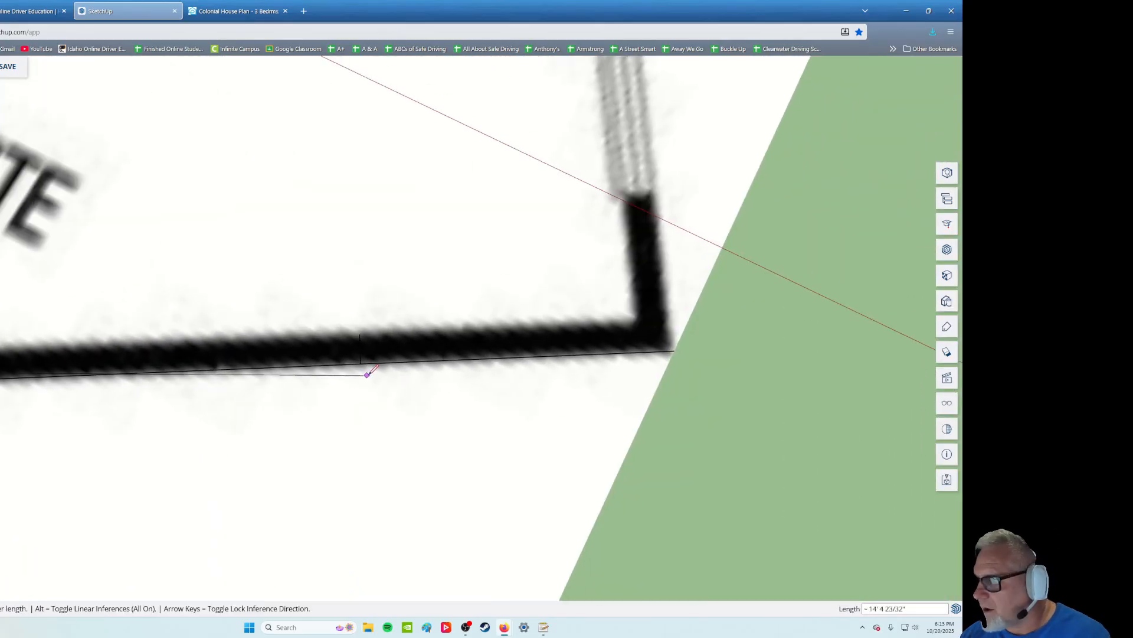
{"action": "left_click", "coordinate": [359, 334]}
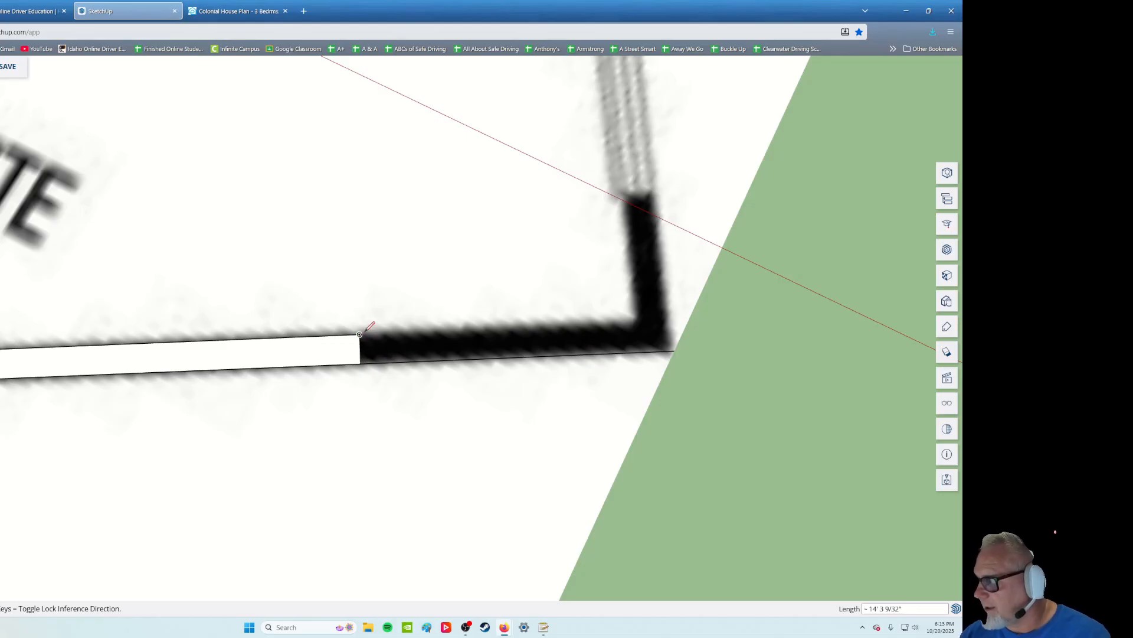
Extend the end wall's inner edge towards the opposite corner and trace that side wall's outer edge from the corner to the window
{"action": "left_click", "coordinate": [360, 334]}
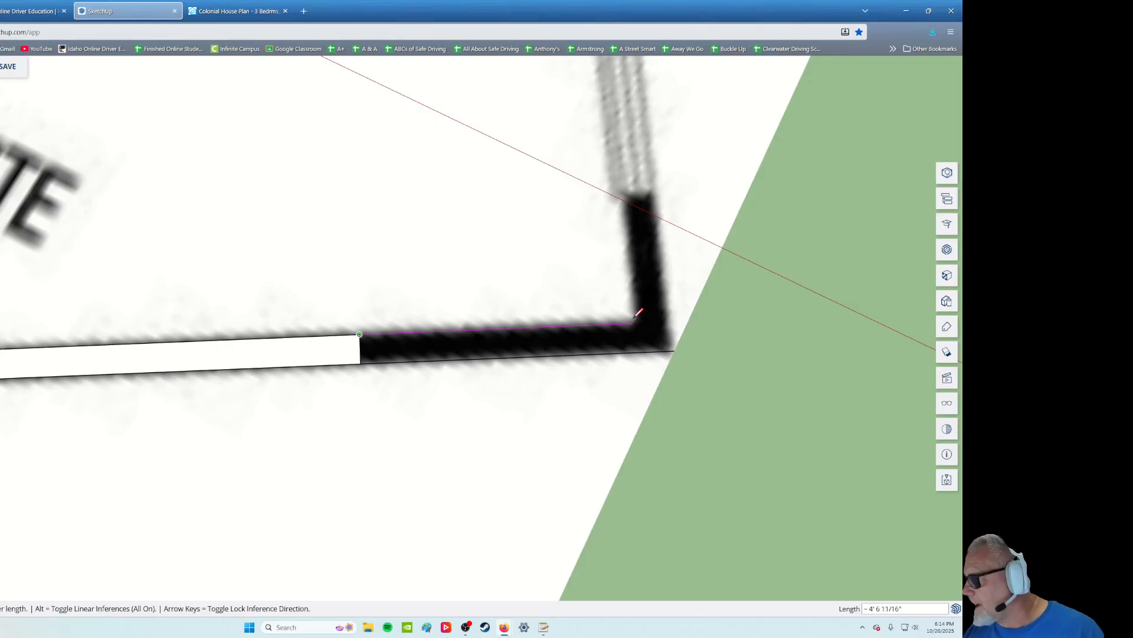
{"action": "left_click", "coordinate": [607, 324]}
{"action": "middle_click_drag", "start_coordinate": [533, 404], "coordinate": [506, 409]}
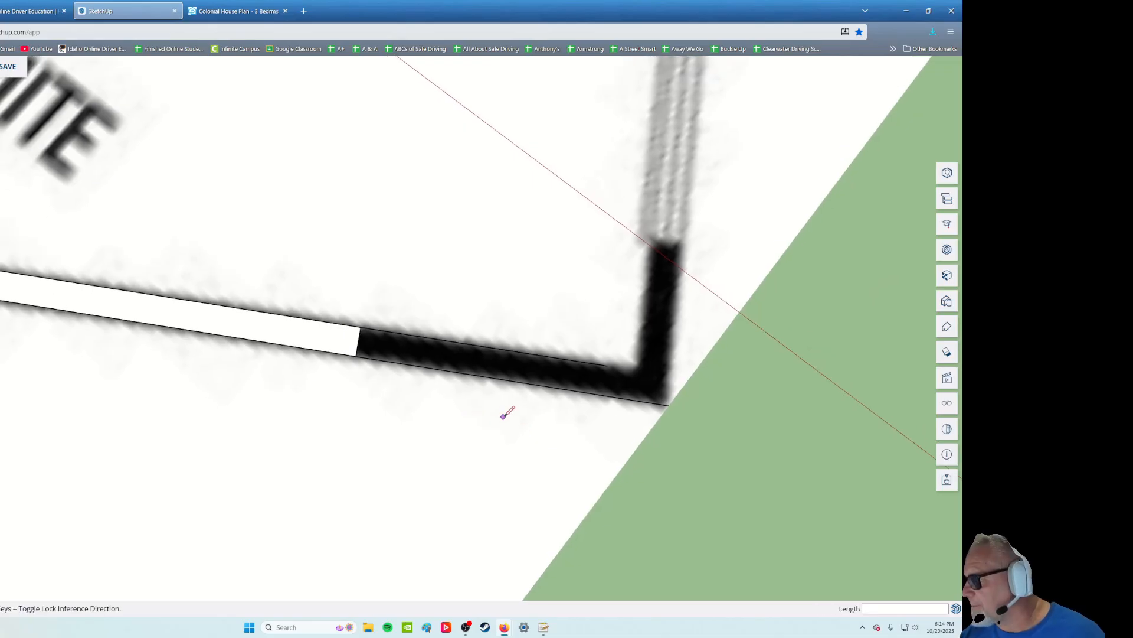
{"action": "left_click", "coordinate": [669, 405]}
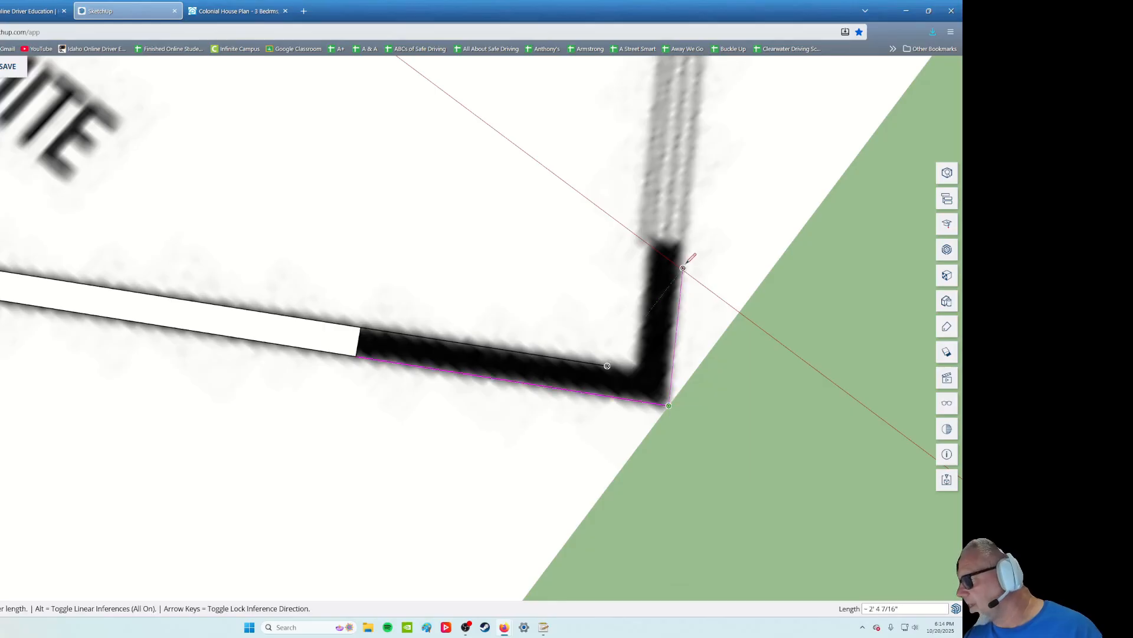
{"action": "left_click", "coordinate": [686, 244]}
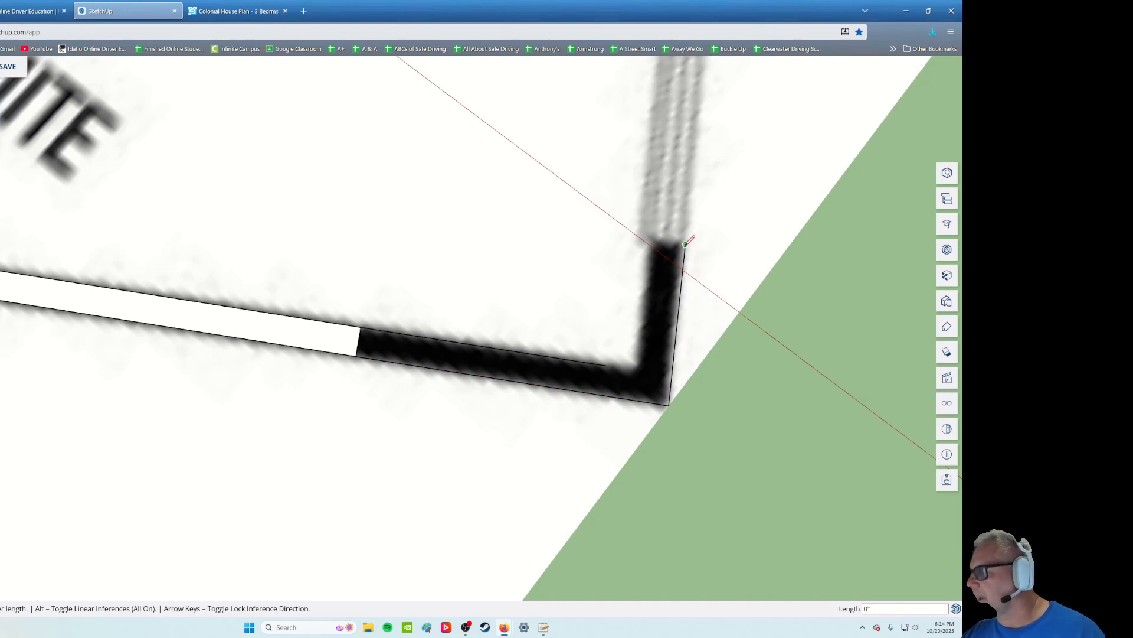
{"action": "key", "text": "Escape"}
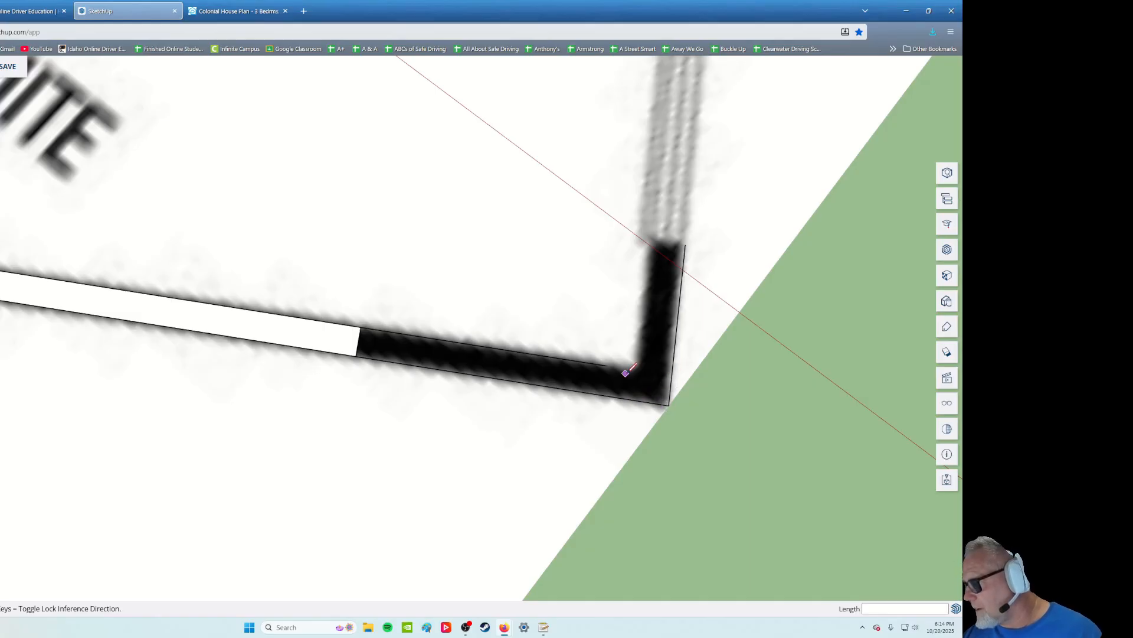
Extend the inner edge line about 1' 1" to the side wall's outer edge and mark a 6" wall thickness back along it
{"action": "left_click", "coordinate": [607, 366]}
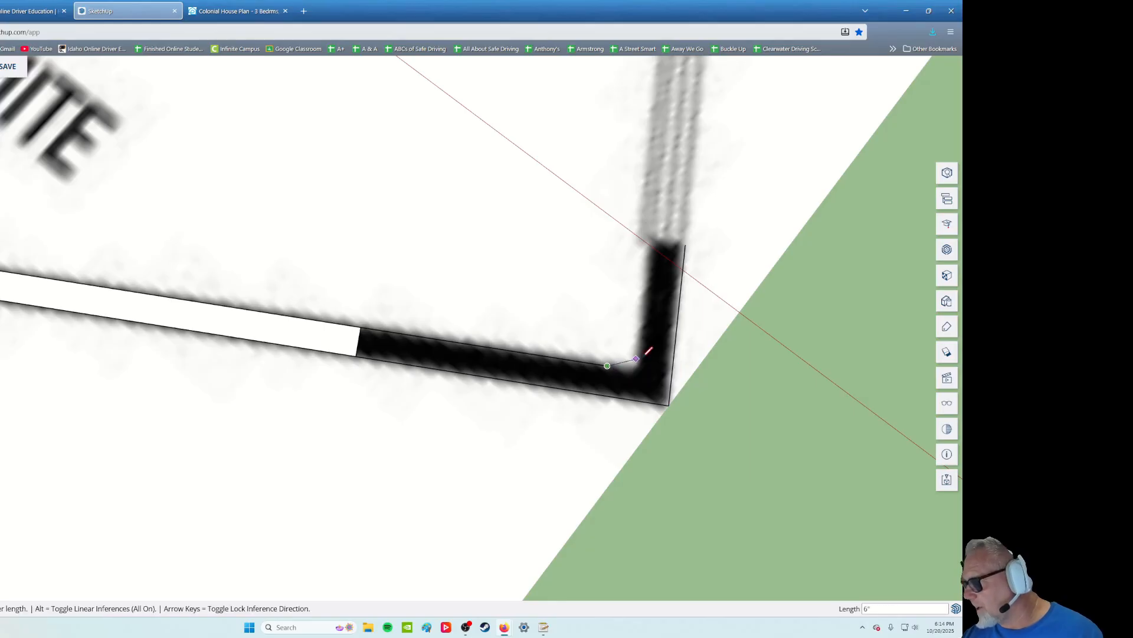
{"action": "left_click", "coordinate": [672, 375]}
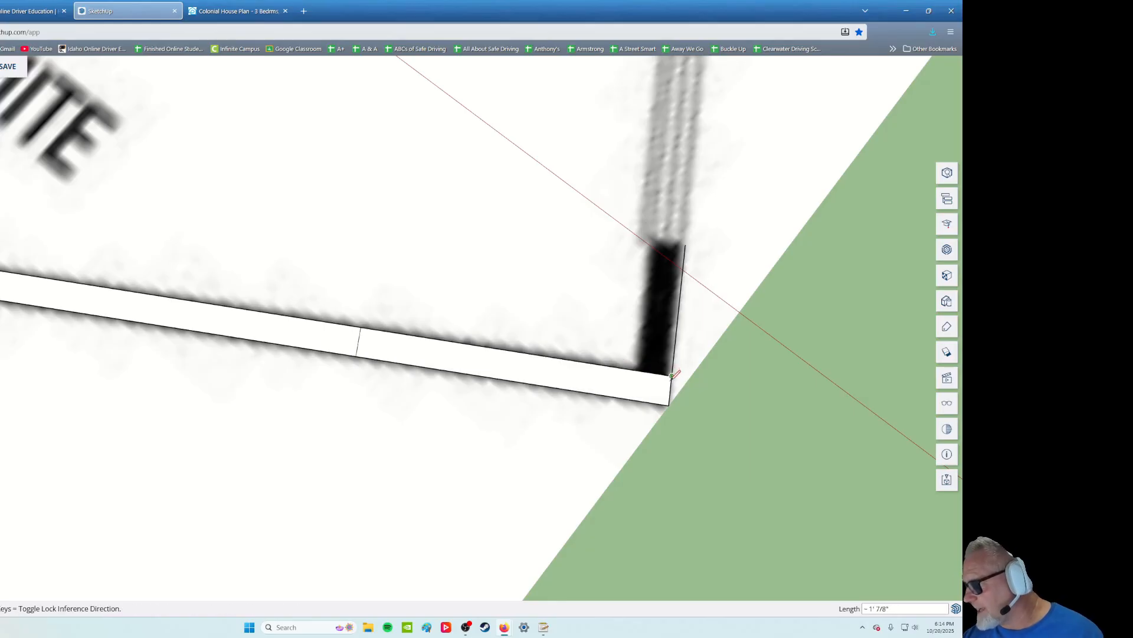
{"action": "left_click", "coordinate": [669, 405]}
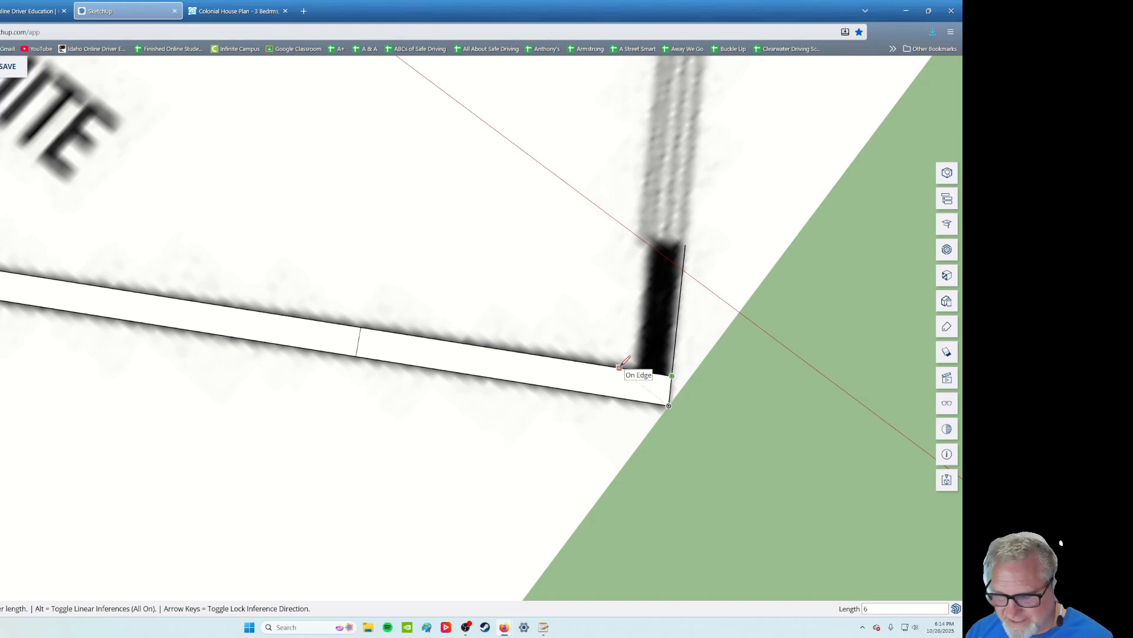
{"action": "key", "text": "Return"}
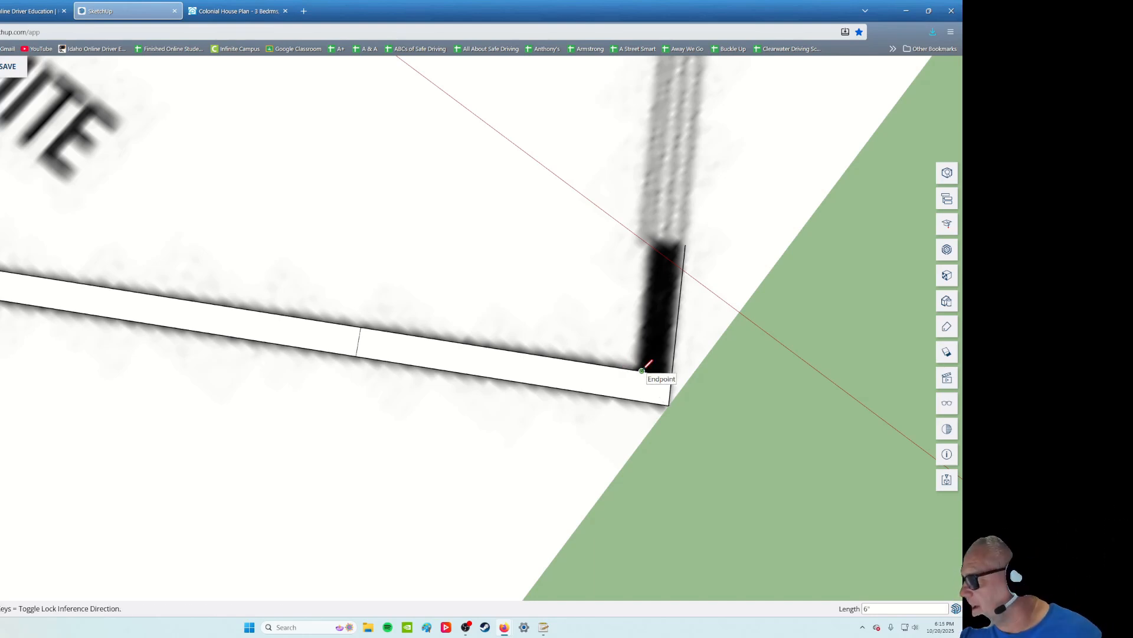
Trace the inner edge of the side wall right of the MASTER SUITE label, from the end wall's inner corner to the window
{"action": "left_click", "coordinate": [642, 370]}
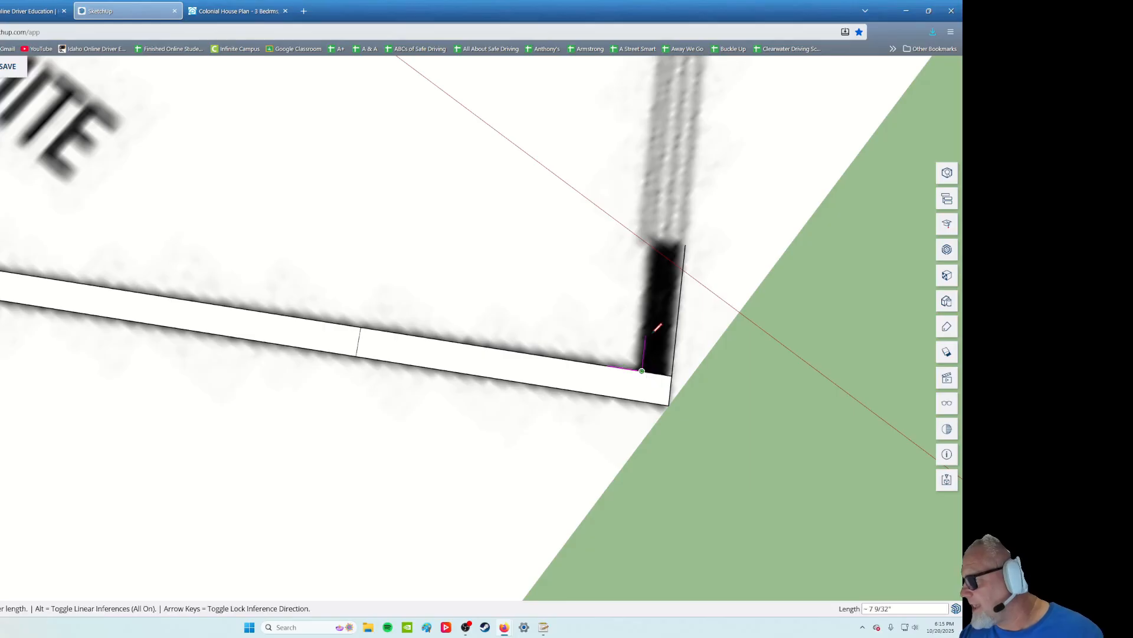
{"action": "left_click", "coordinate": [657, 241]}
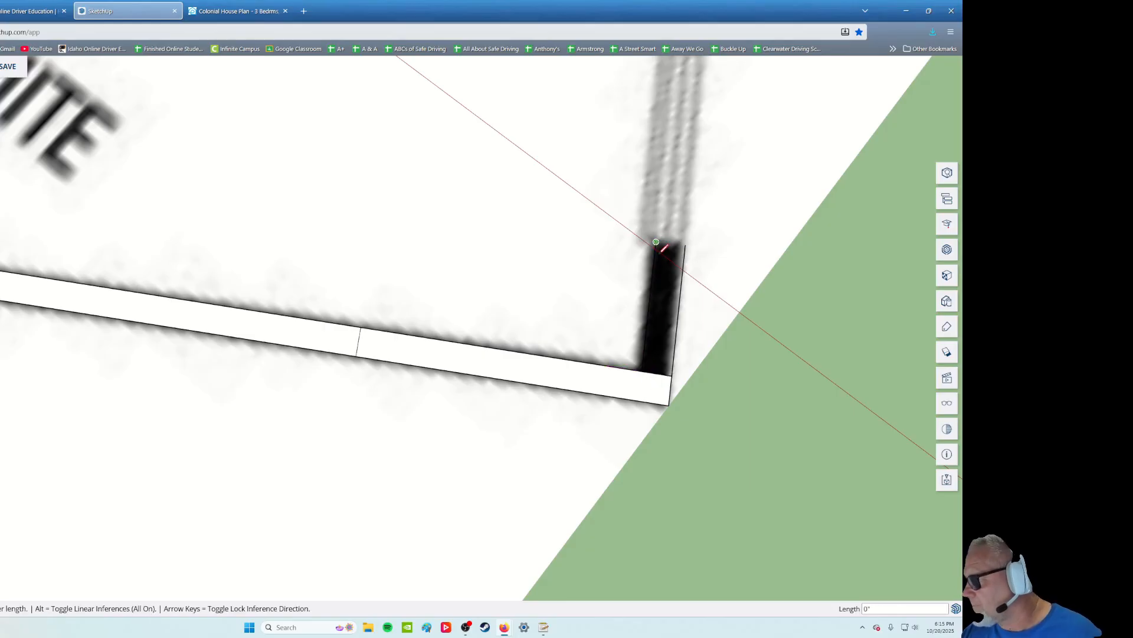
{"action": "key", "text": "Escape"}
{"action": "scroll", "coordinate": [532, 433], "scroll_direction": "down", "scroll_amount": 2}
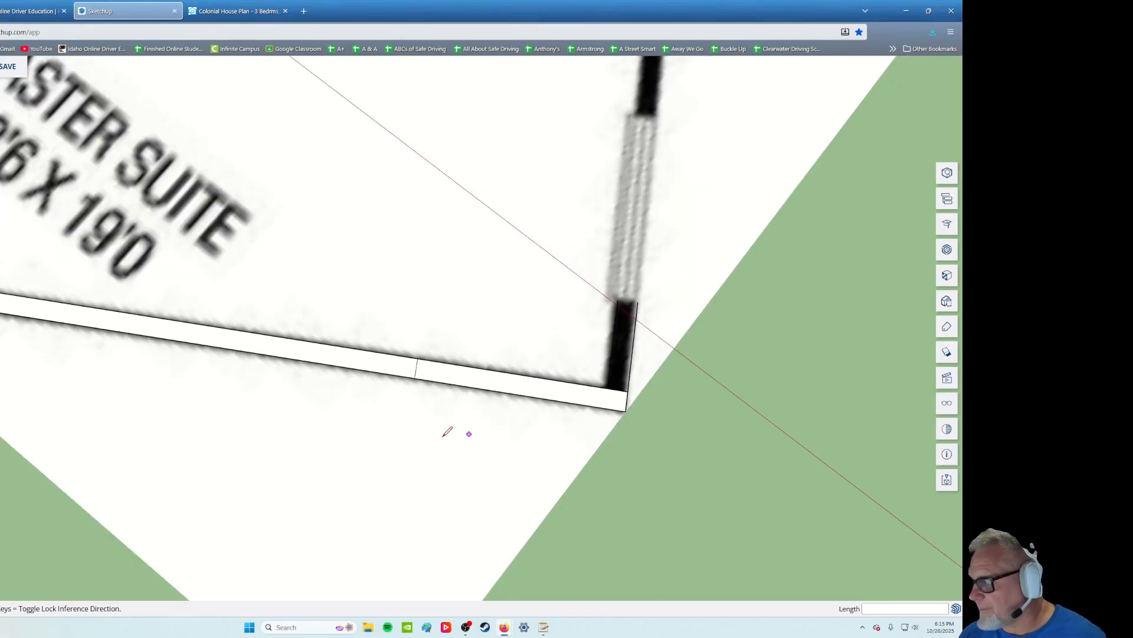
Delete the short perpendicular line crossing the end wall
{"action": "middle_click_drag", "start_coordinate": [327, 446], "coordinate": [529, 448], "text": "shift"}
{"action": "key", "text": "space"}
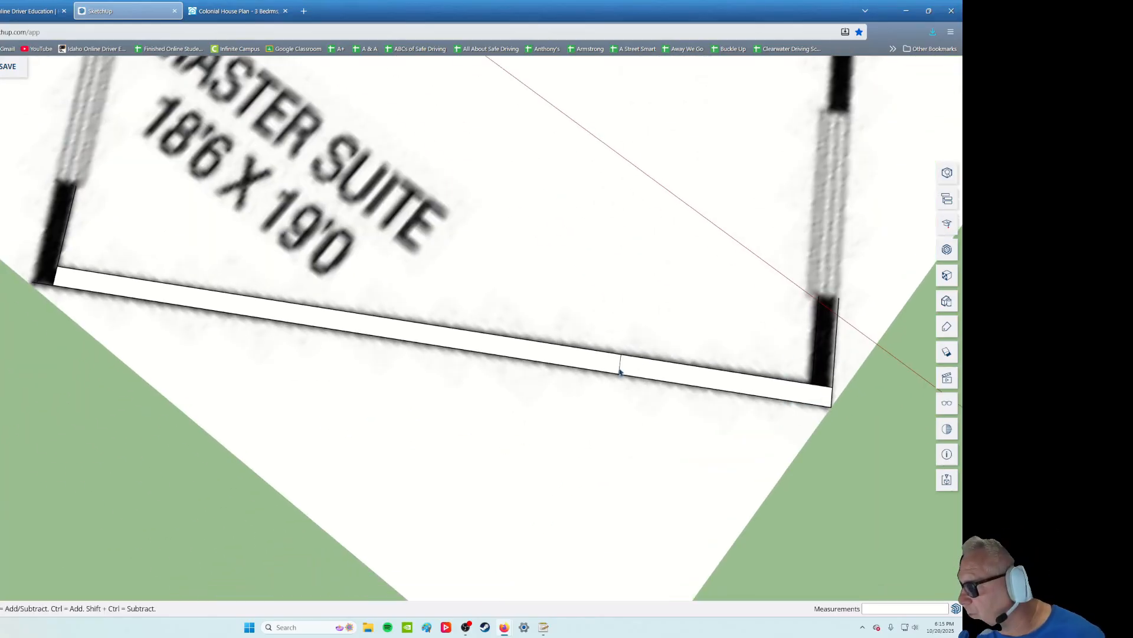
{"action": "mouse_move", "coordinate": [36, 360]}
{"action": "middle_mouse_down"}
{"action": "mouse_move", "coordinate": [187, 313]}
{"action": "mouse_move", "coordinate": [81, 324]}
{"action": "mouse_move", "coordinate": [142, 392]}
{"action": "middle_mouse_up"}
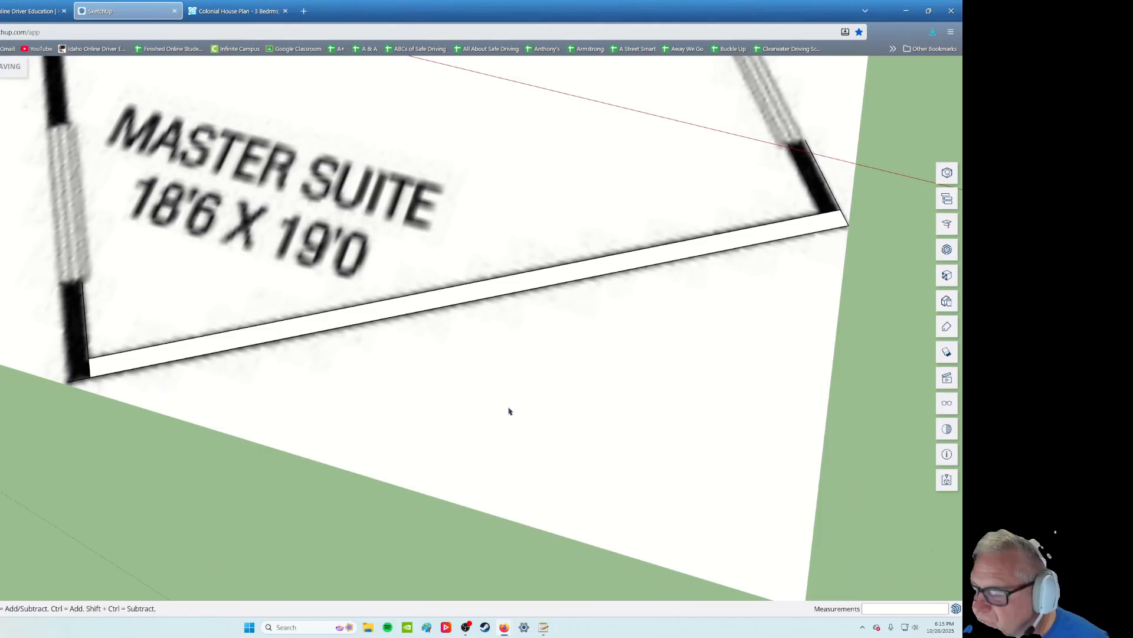
Extend the side wall's outer edge about 27' from the first window to the short wall beside the DN steps
{"action": "middle_click_drag", "start_coordinate": [716, 318], "coordinate": [463, 392], "text": "shift"}
{"action": "middle_click_drag", "start_coordinate": [594, 375], "coordinate": [531, 411]}
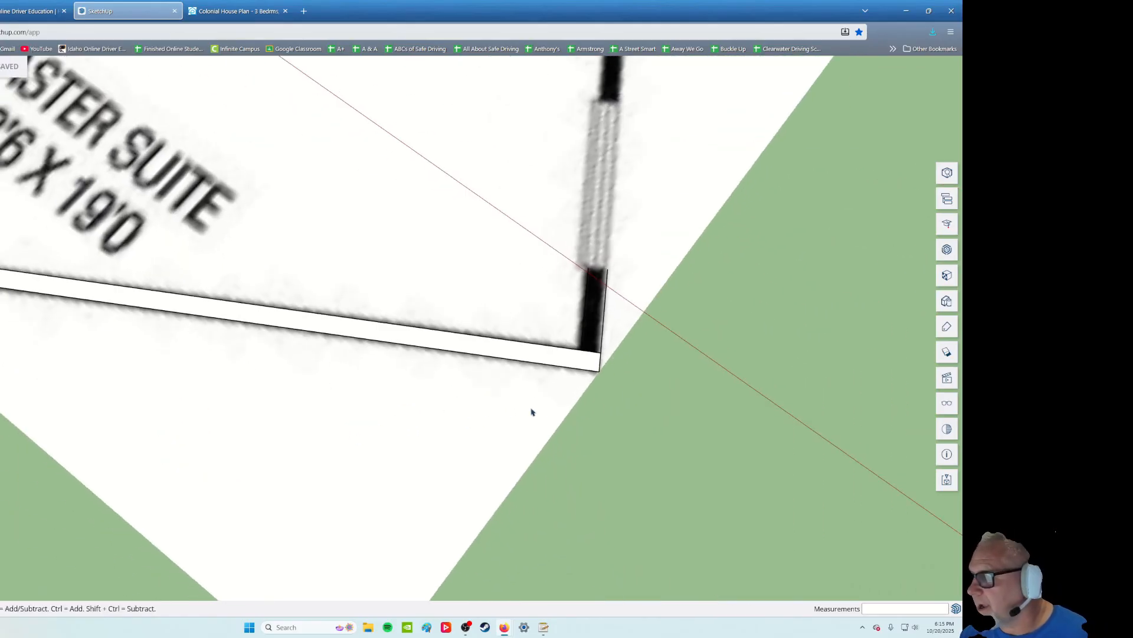
{"action": "middle_click_drag", "start_coordinate": [555, 362], "coordinate": [440, 405], "text": "shift"}
{"action": "scroll", "coordinate": [459, 408], "scroll_direction": "up", "scroll_amount": 3}
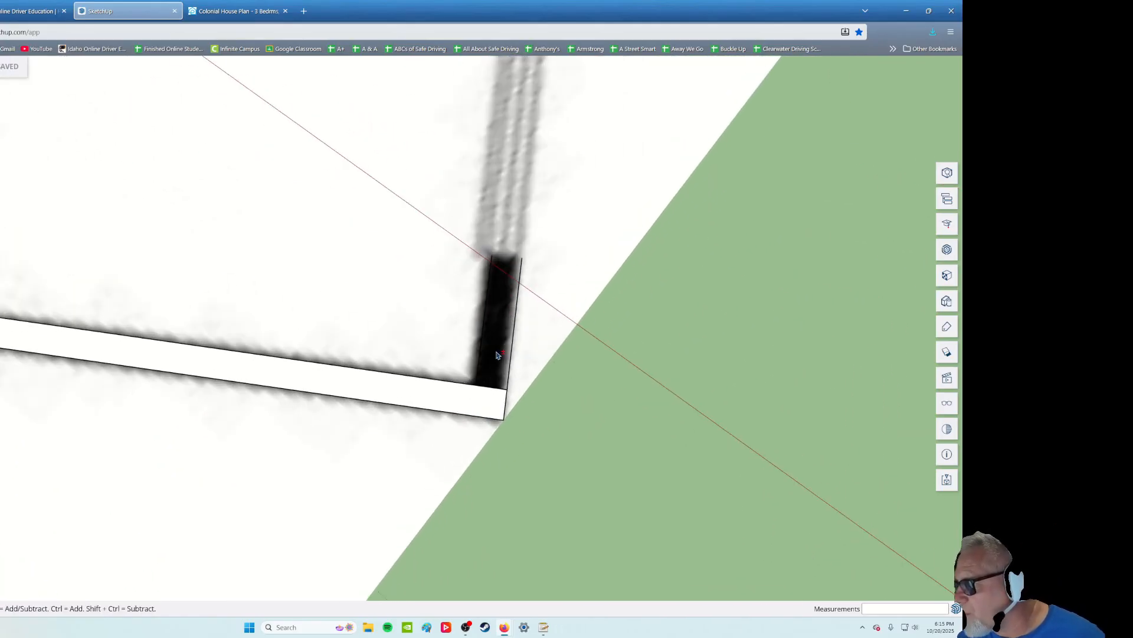
{"action": "scroll", "coordinate": [580, 318], "scroll_direction": "down", "scroll_amount": 6}
{"action": "mouse_move", "coordinate": [592, 286]}
{"action": "middle_mouse_down"}
{"action": "mouse_move", "coordinate": [397, 312]}
{"action": "mouse_move", "coordinate": [289, 349]}
{"action": "middle_mouse_up"}
{"action": "mouse_move", "coordinate": [620, 434]}
{"action": "middle_mouse_down"}
{"action": "mouse_move", "coordinate": [547, 467]}
{"action": "mouse_move", "coordinate": [612, 486]}
{"action": "mouse_move", "coordinate": [600, 446]}
{"action": "mouse_move", "coordinate": [523, 359]}
{"action": "mouse_move", "coordinate": [537, 372]}
{"action": "mouse_move", "coordinate": [504, 407]}
{"action": "mouse_move", "coordinate": [514, 420]}
{"action": "mouse_move", "coordinate": [476, 398]}
{"action": "mouse_move", "coordinate": [529, 417]}
{"action": "mouse_move", "coordinate": [495, 456]}
{"action": "mouse_move", "coordinate": [524, 456]}
{"action": "mouse_move", "coordinate": [393, 469]}
{"action": "mouse_move", "coordinate": [477, 464]}
{"action": "mouse_move", "coordinate": [461, 465]}
{"action": "middle_mouse_up"}
{"action": "scroll", "coordinate": [375, 450], "scroll_direction": "up", "scroll_amount": 2}
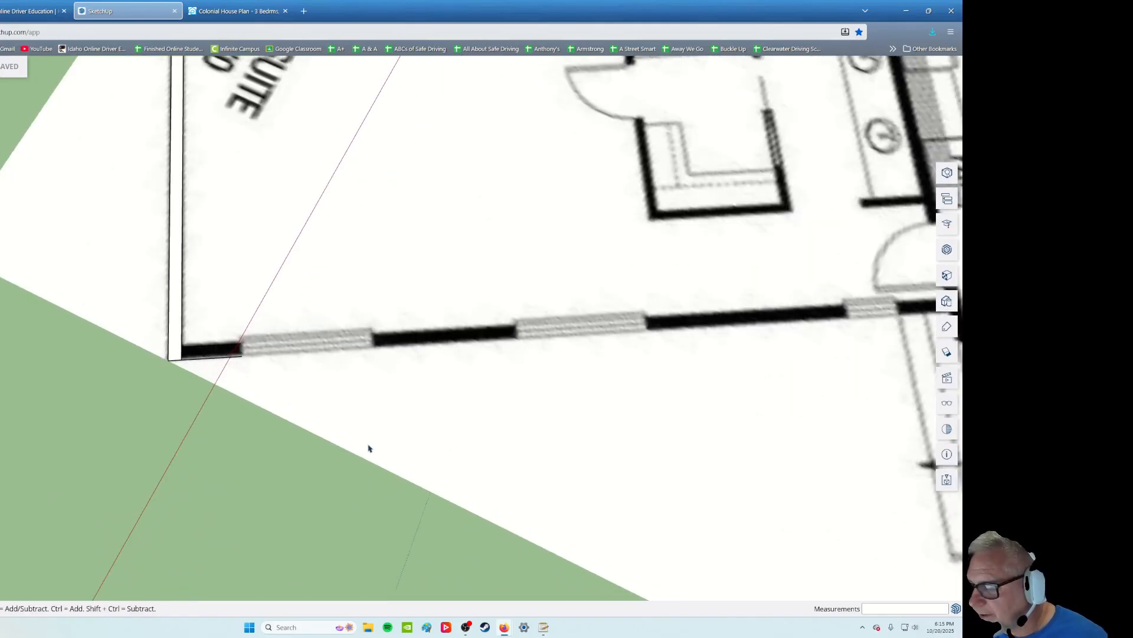
{"action": "key", "text": "l"}
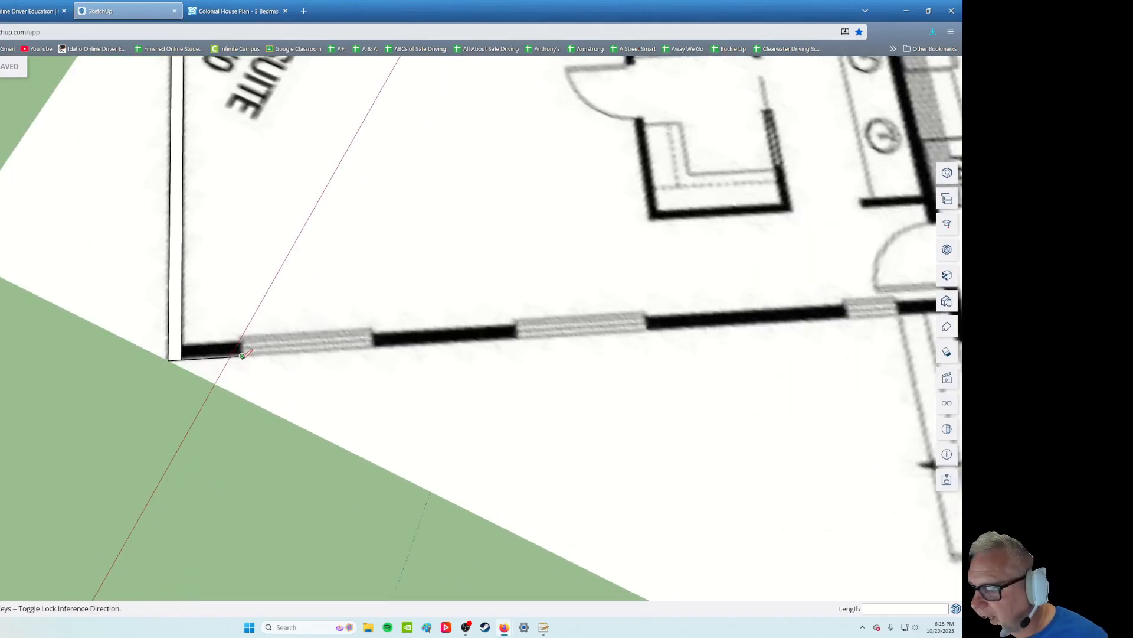
{"action": "left_click", "coordinate": [242, 355]}
{"action": "middle_click_drag", "start_coordinate": [696, 352], "coordinate": [324, 360], "text": "shift"}
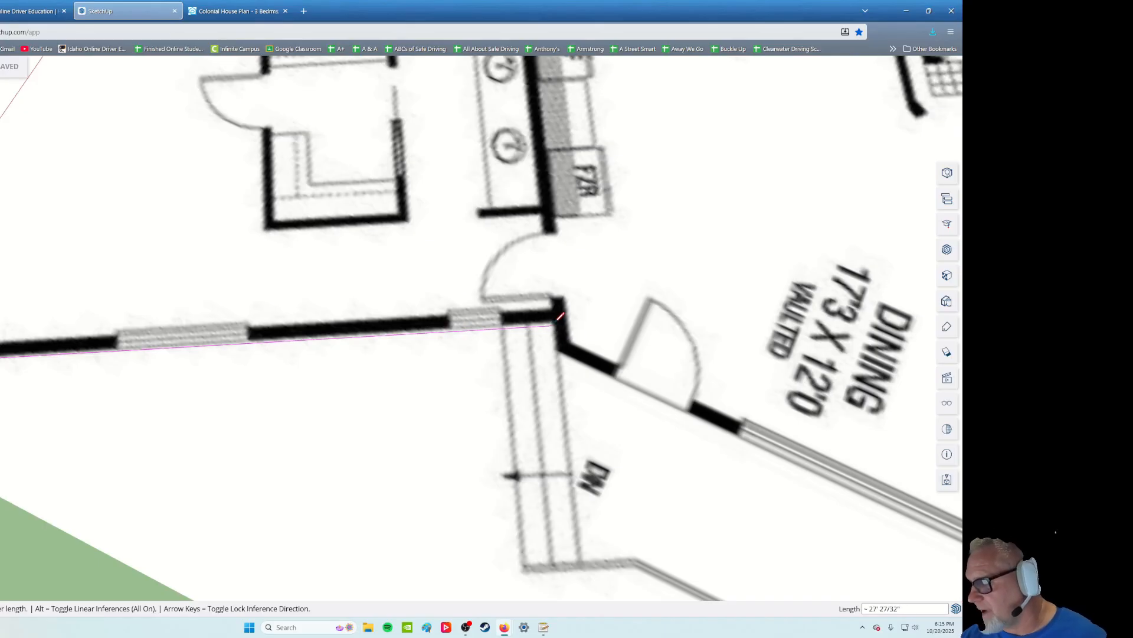
{"action": "left_click", "coordinate": [553, 326]}
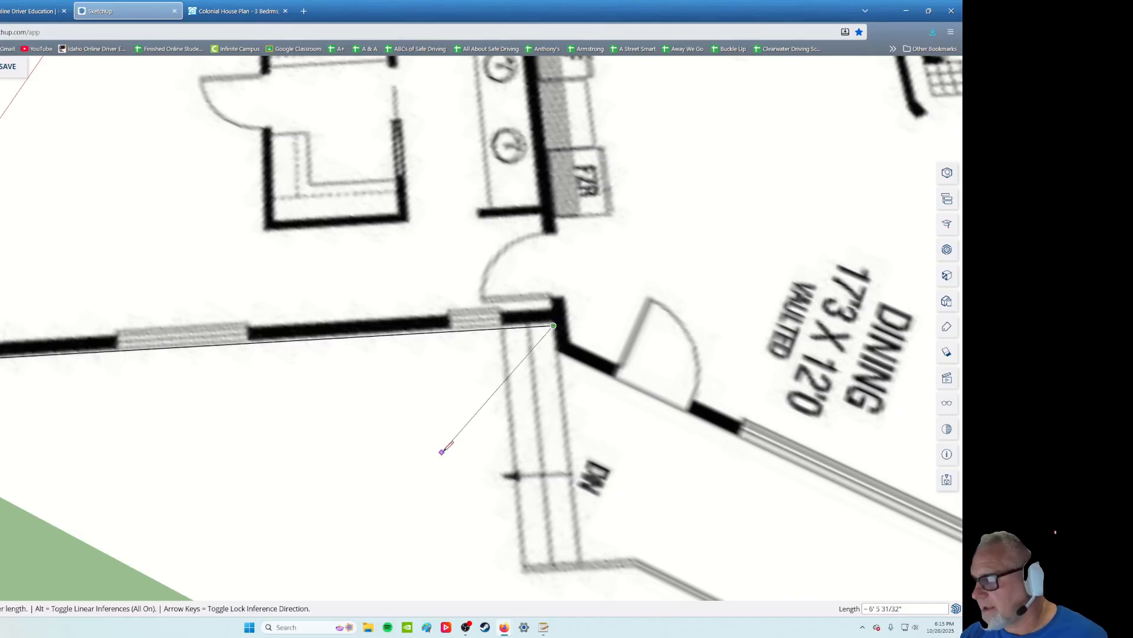
{"action": "scroll", "coordinate": [311, 512], "scroll_direction": "down", "scroll_amount": 3}
{"action": "middle_click_drag", "start_coordinate": [311, 511], "coordinate": [374, 488], "text": "shift"}
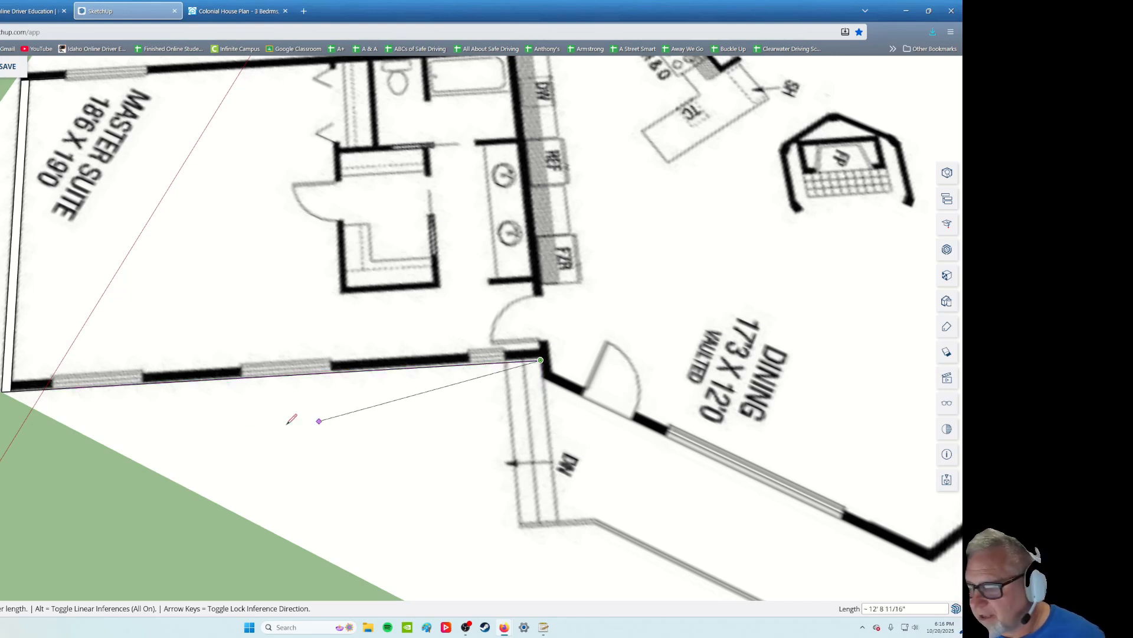
{"action": "key", "text": "Escape"}
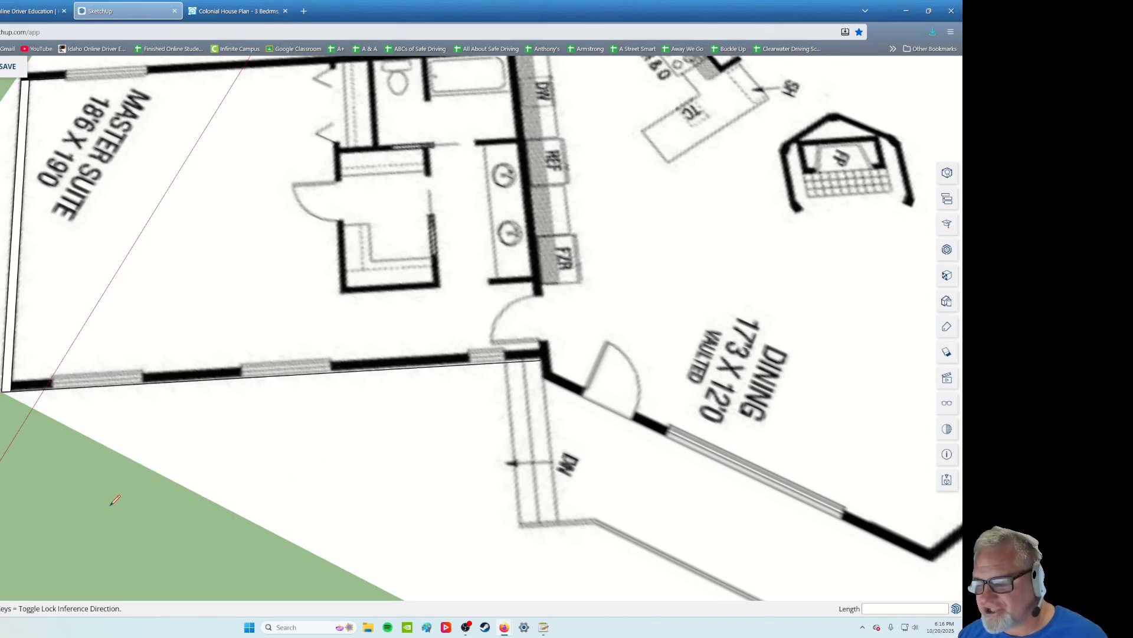
Extend the side wall's inner edge about 27' 1" past the windows, parallel to the outer edge, to the short wall beside the DN steps
{"action": "scroll", "coordinate": [115, 500], "scroll_direction": "up", "scroll_amount": 3}
{"action": "scroll", "coordinate": [70, 453], "scroll_direction": "up", "scroll_amount": 3}
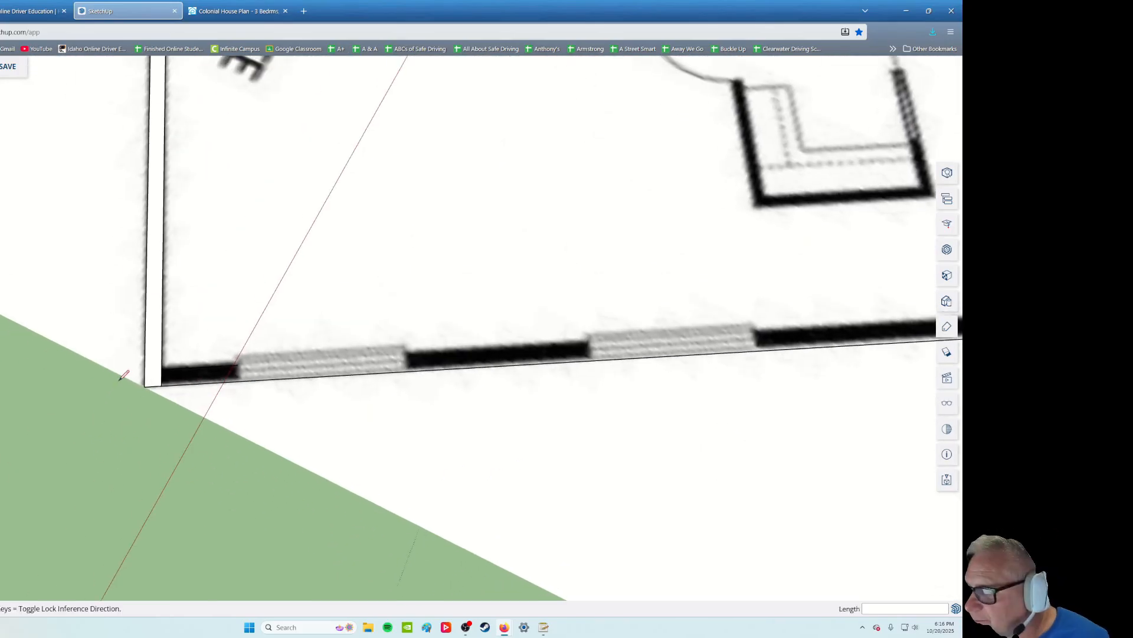
{"action": "scroll", "coordinate": [122, 377], "scroll_direction": "up", "scroll_amount": 3}
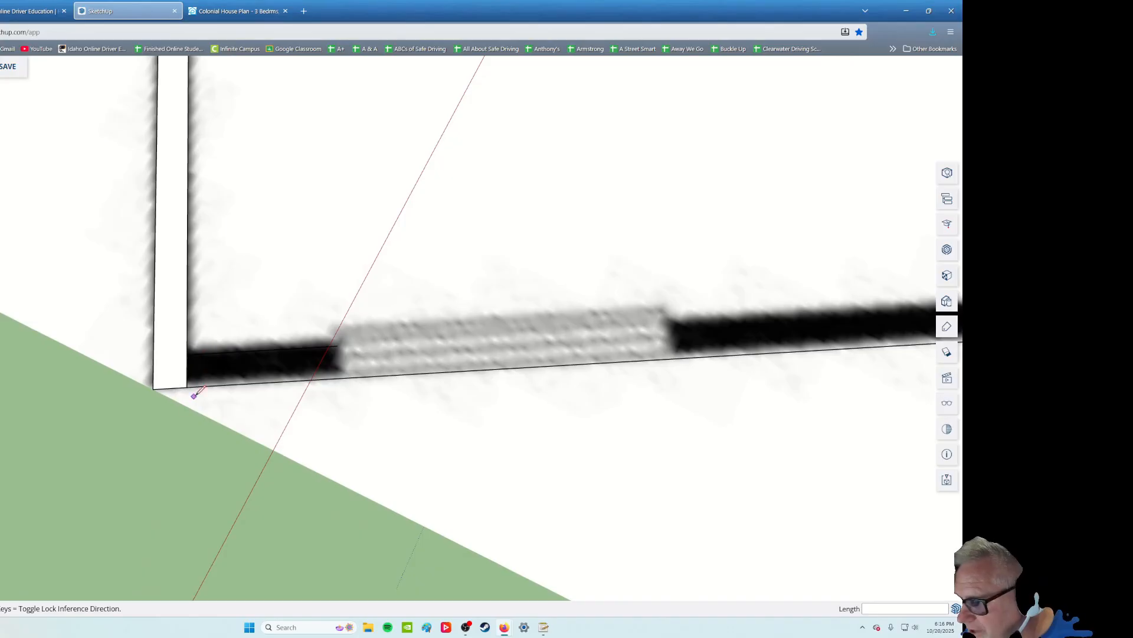
{"action": "left_click", "coordinate": [337, 345]}
{"action": "scroll", "coordinate": [734, 395], "scroll_direction": "down", "scroll_amount": 2}
{"action": "middle_click_drag", "start_coordinate": [750, 391], "coordinate": [245, 379], "text": "shift"}
{"action": "middle_click_drag", "start_coordinate": [620, 381], "coordinate": [392, 442], "text": "shift"}
{"action": "scroll", "coordinate": [522, 423], "scroll_direction": "down", "scroll_amount": 1}
{"action": "scroll", "coordinate": [523, 424], "scroll_direction": "down", "scroll_amount": 2}
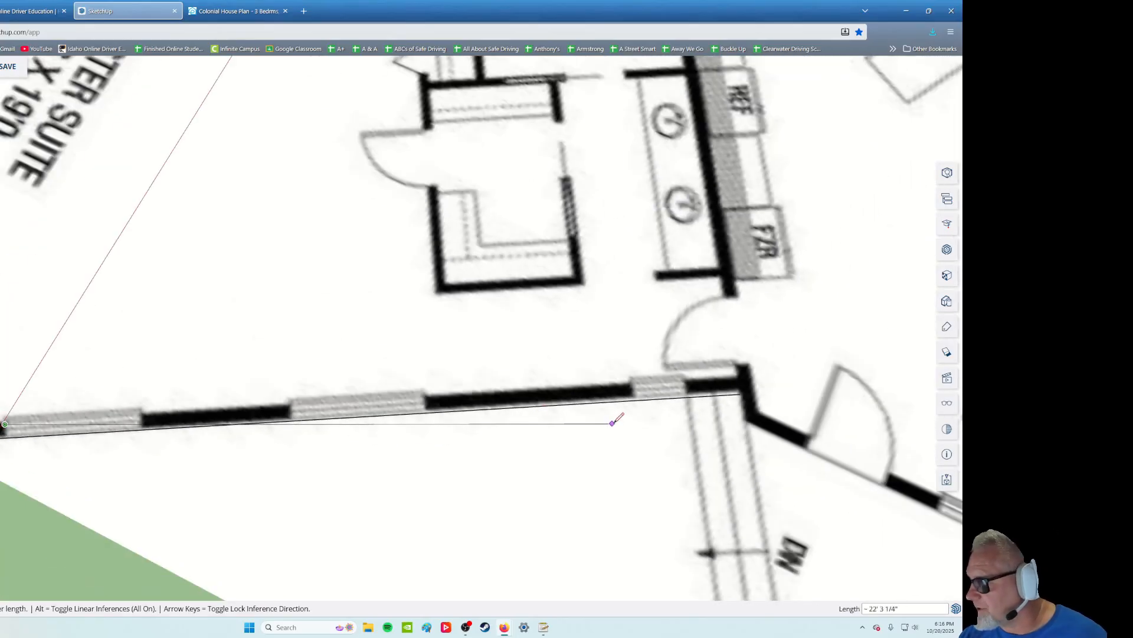
{"action": "middle_click_drag", "start_coordinate": [612, 421], "coordinate": [493, 427]}
{"action": "middle_click_drag", "start_coordinate": [645, 484], "coordinate": [458, 386], "text": "shift"}
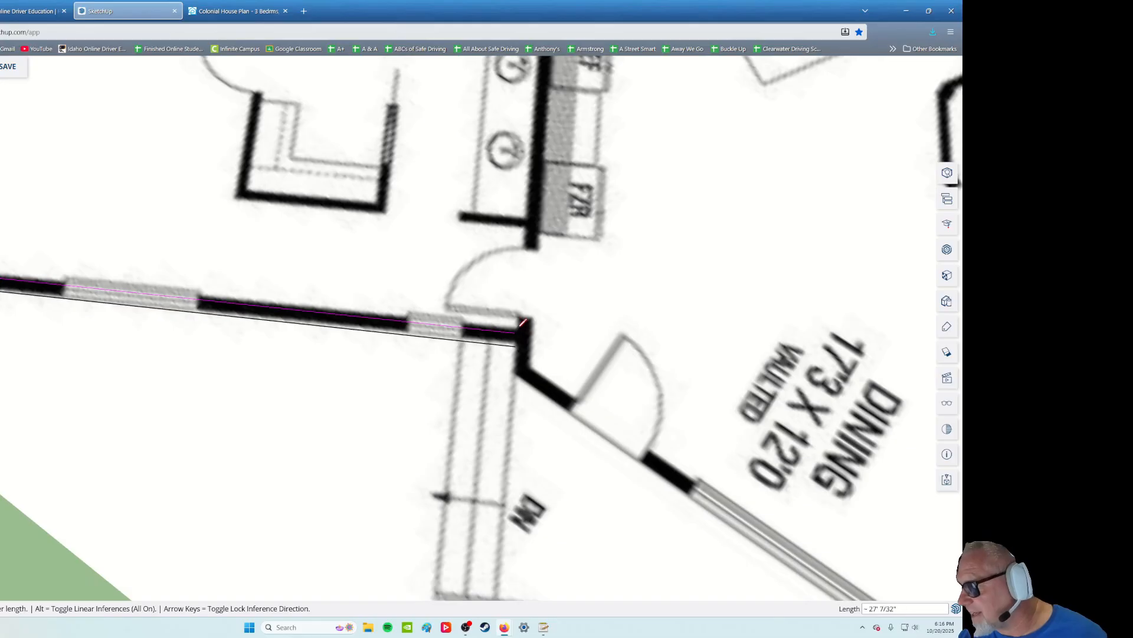
{"action": "scroll", "coordinate": [522, 330], "scroll_direction": "up", "scroll_amount": 2}
{"action": "scroll", "coordinate": [524, 325], "scroll_direction": "up", "scroll_amount": 1}
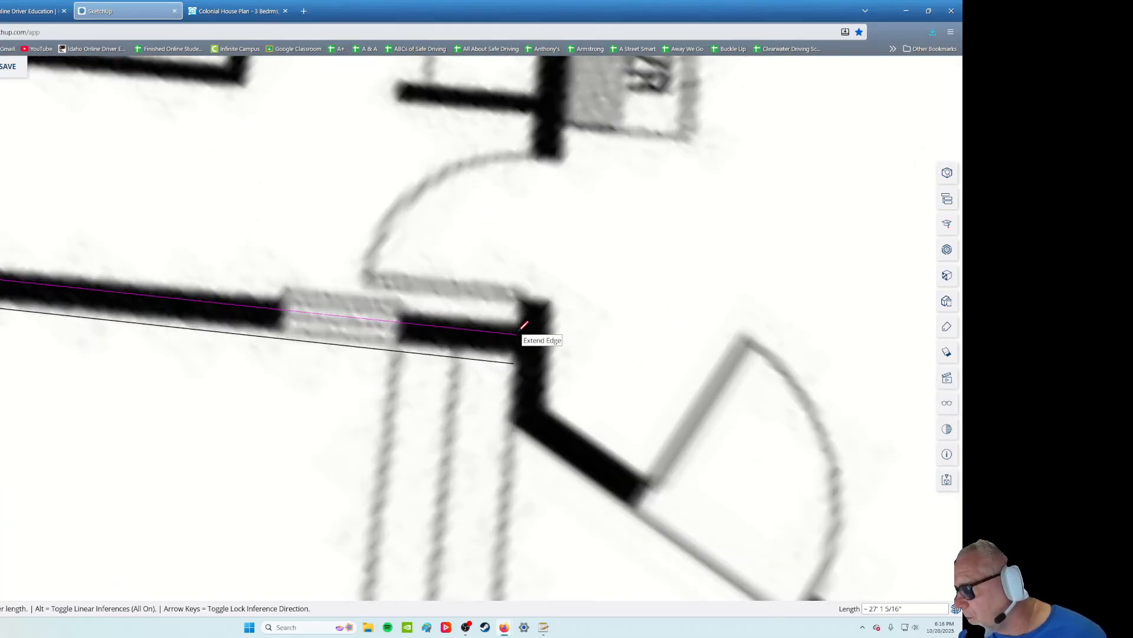
{"action": "left_click", "coordinate": [520, 331]}
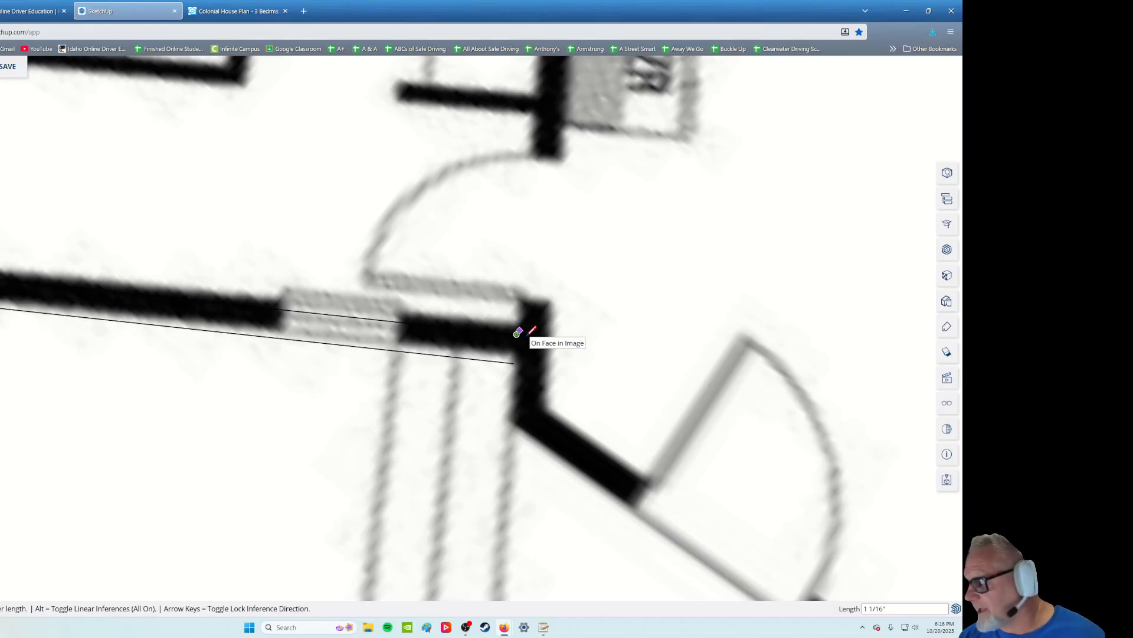
Trace the short wall from the inner edge's end up to the doorway and cap it with a 6" perpendicular line
{"action": "scroll", "coordinate": [538, 394], "scroll_direction": "up", "scroll_amount": 1}
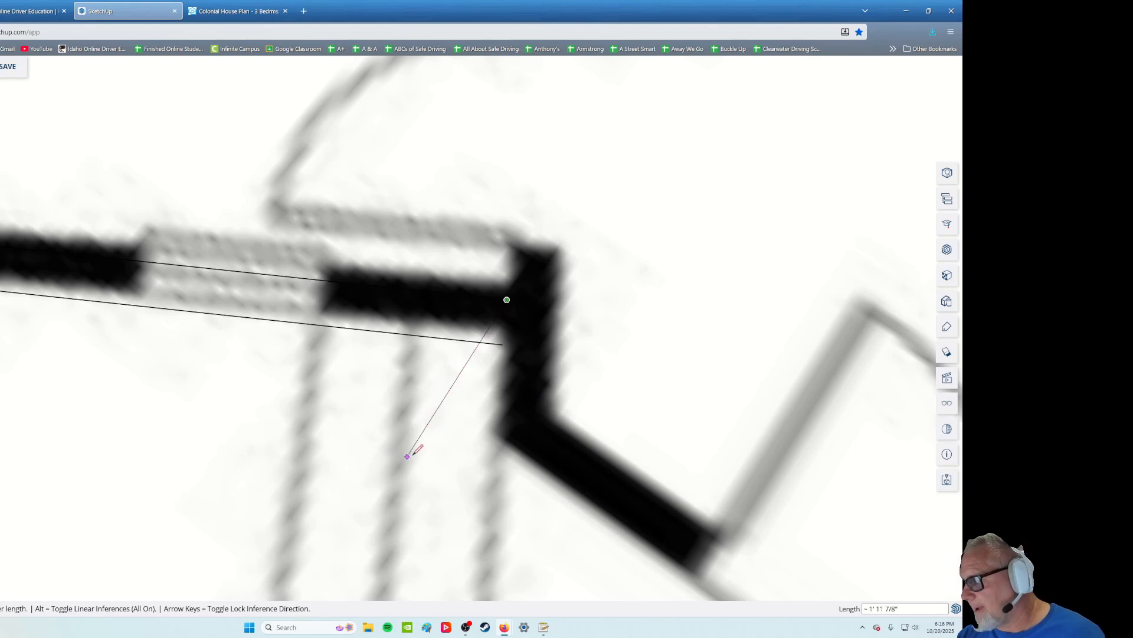
{"action": "scroll", "coordinate": [506, 369], "scroll_direction": "up", "scroll_amount": 1}
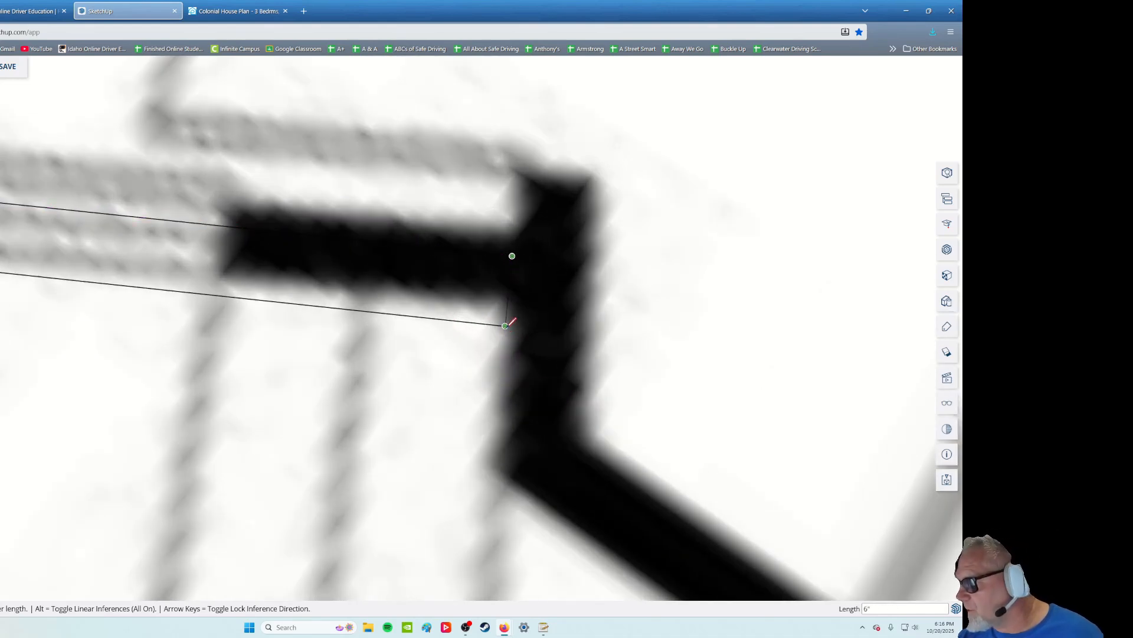
{"action": "scroll", "coordinate": [524, 294], "scroll_direction": "down", "scroll_amount": 3}
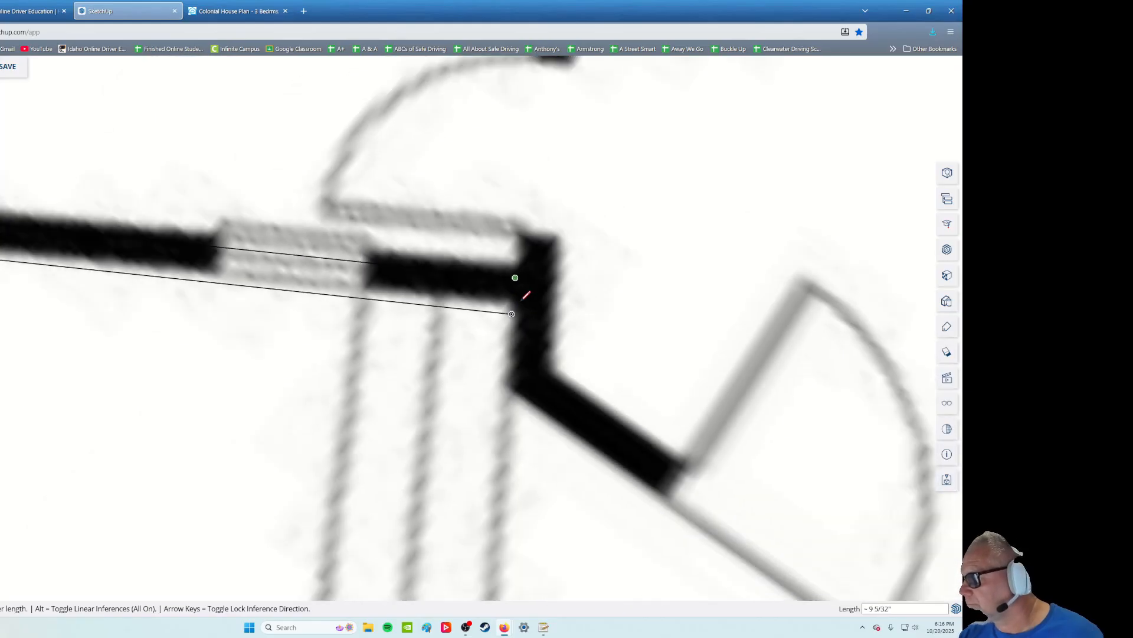
{"action": "left_click", "coordinate": [525, 242]}
{"action": "left_click", "coordinate": [526, 239]}
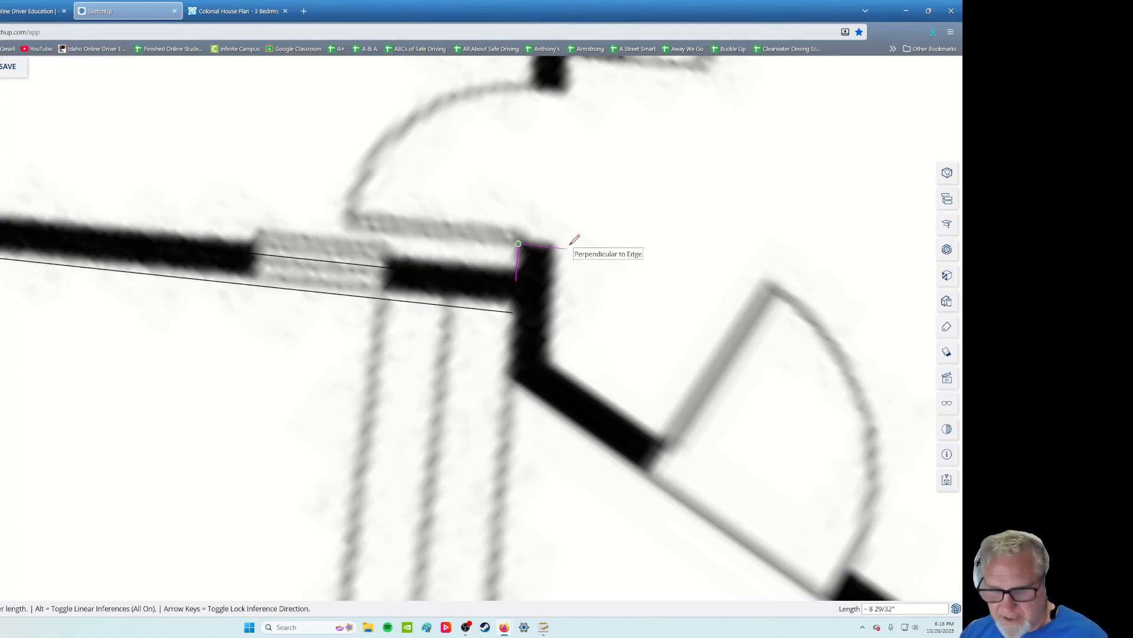
{"action": "key", "text": "Return"}
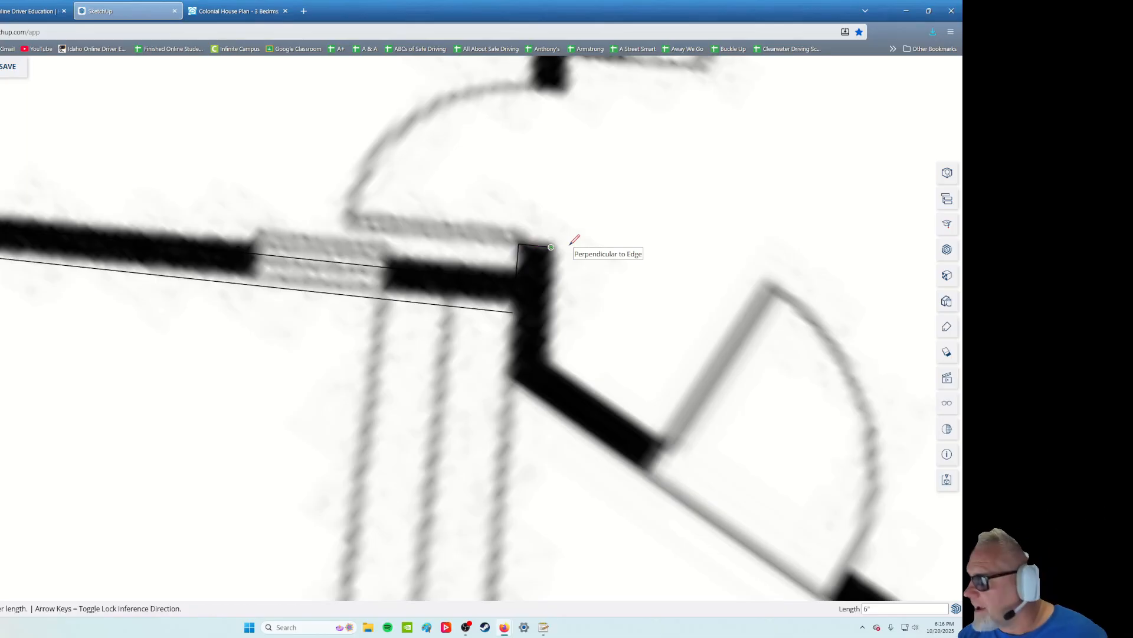
{"action": "left_click", "coordinate": [543, 354]}
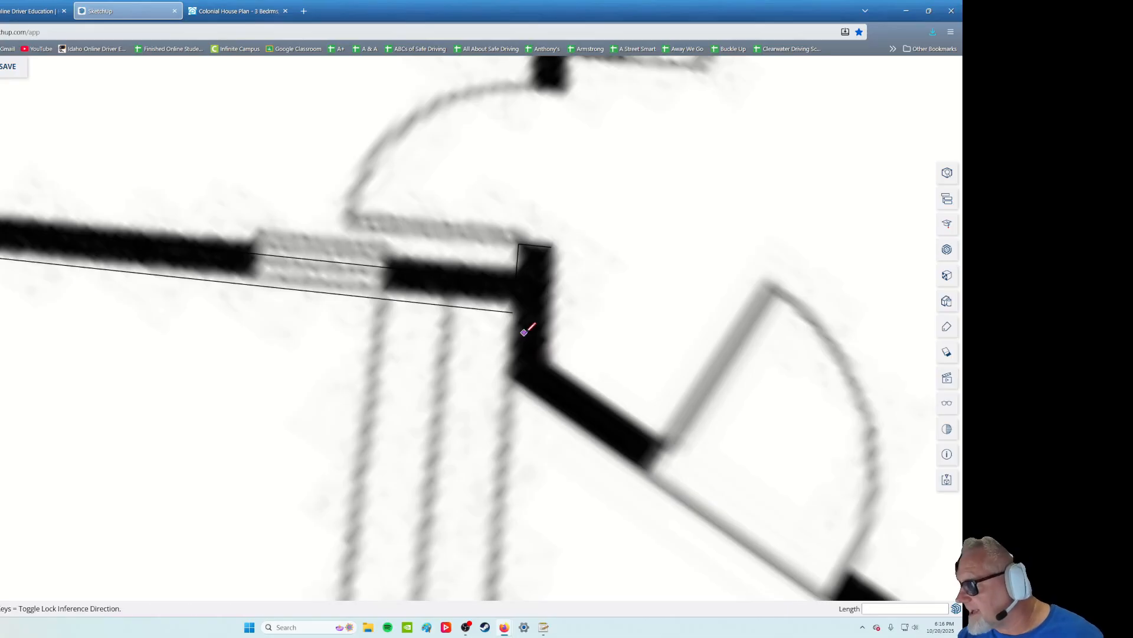
Trace the outer edge about 11 1/2" down the short wall, then along the DINING wall to its corner with the GREAT ROOM wall
{"action": "left_click", "coordinate": [513, 312]}
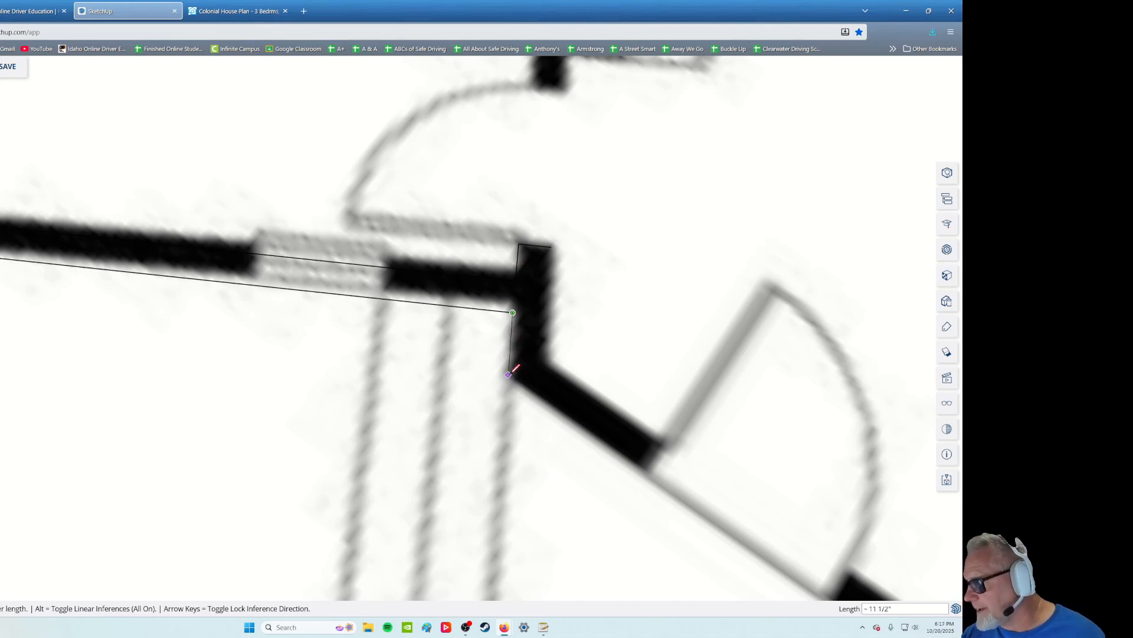
{"action": "left_click", "coordinate": [506, 374]}
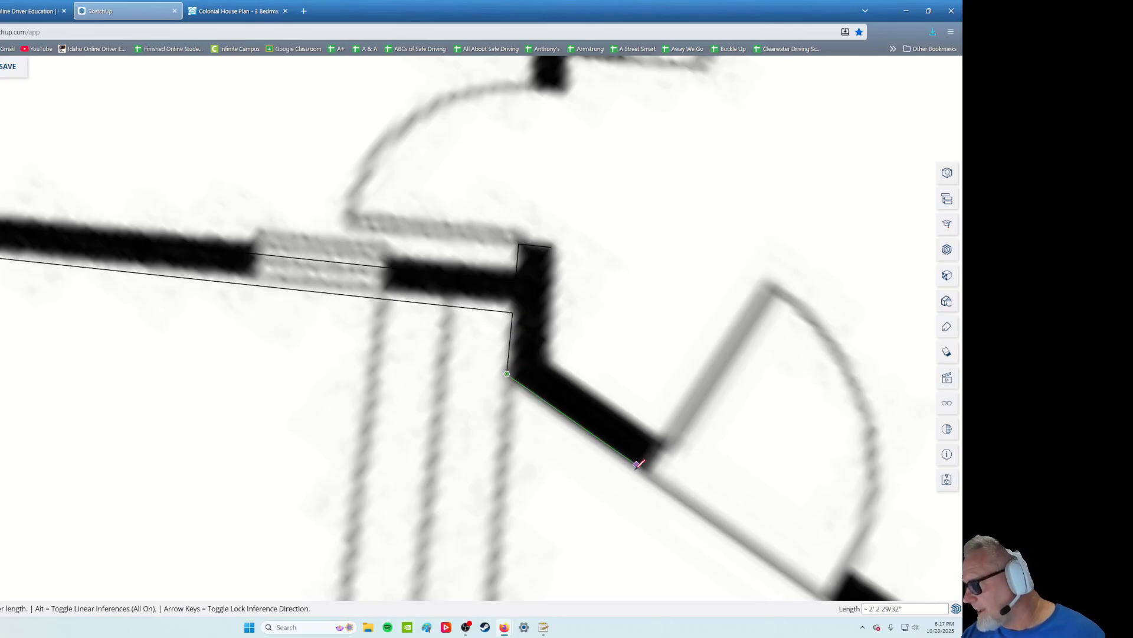
{"action": "scroll", "coordinate": [638, 466], "scroll_direction": "down", "scroll_amount": 5}
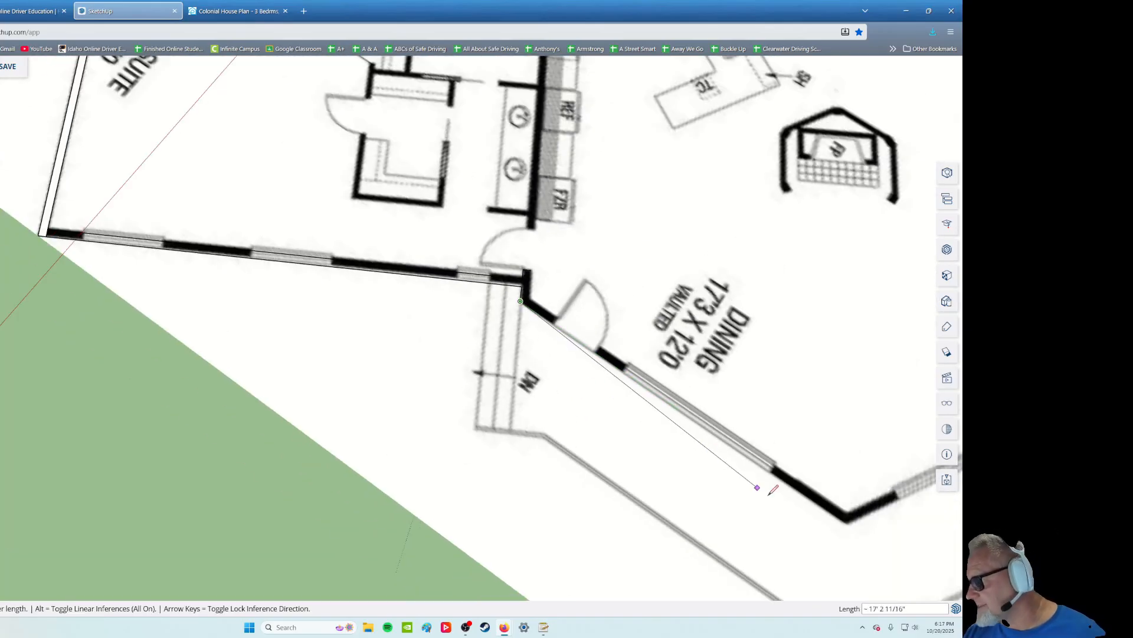
{"action": "middle_click_drag", "start_coordinate": [804, 529], "coordinate": [559, 357], "text": "shift"}
{"action": "left_click", "coordinate": [582, 339]}
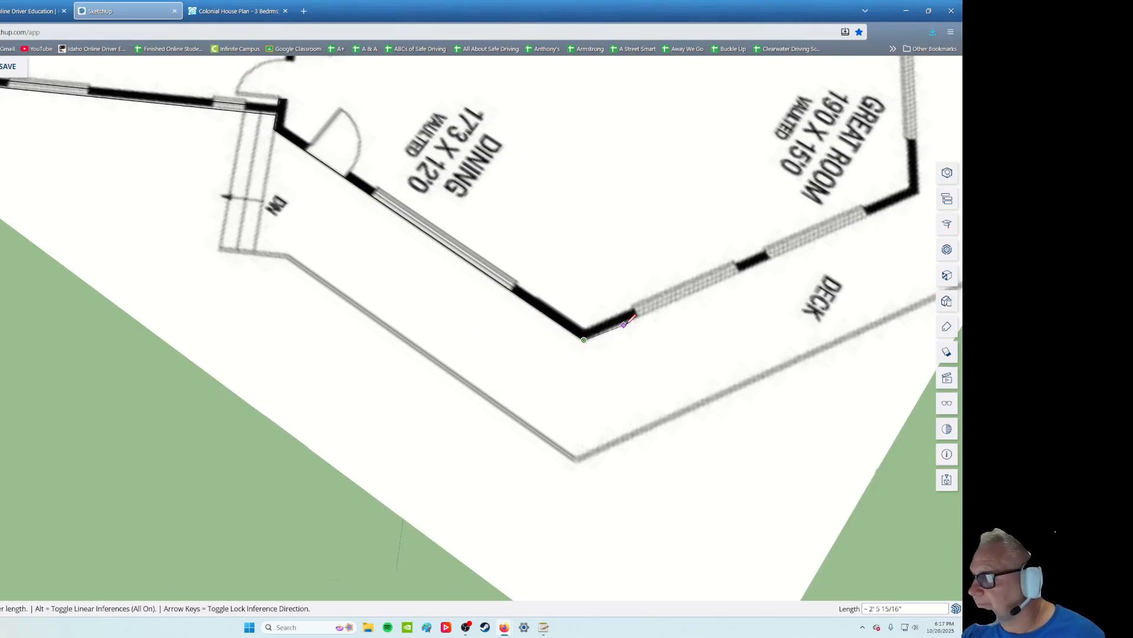
{"action": "key", "text": "Escape"}
Mark a 6" thickness across the short wall near its lower corner and trace the inner edge from there to the doorway cap
{"action": "middle_click_drag", "start_coordinate": [323, 214], "coordinate": [448, 394], "text": "shift"}
{"action": "scroll", "coordinate": [446, 393], "scroll_direction": "up", "scroll_amount": 6}
{"action": "middle_click_drag", "start_coordinate": [346, 271], "coordinate": [369, 366], "text": "shift"}
{"action": "scroll", "coordinate": [364, 271], "scroll_direction": "up", "scroll_amount": 2}
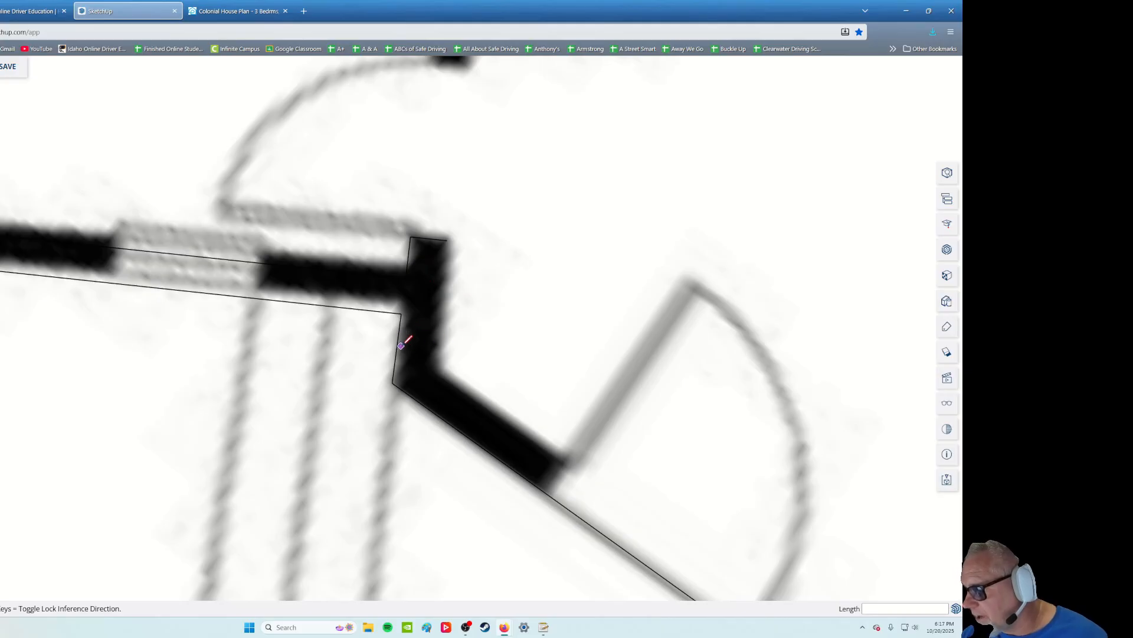
{"action": "left_click", "coordinate": [399, 357]}
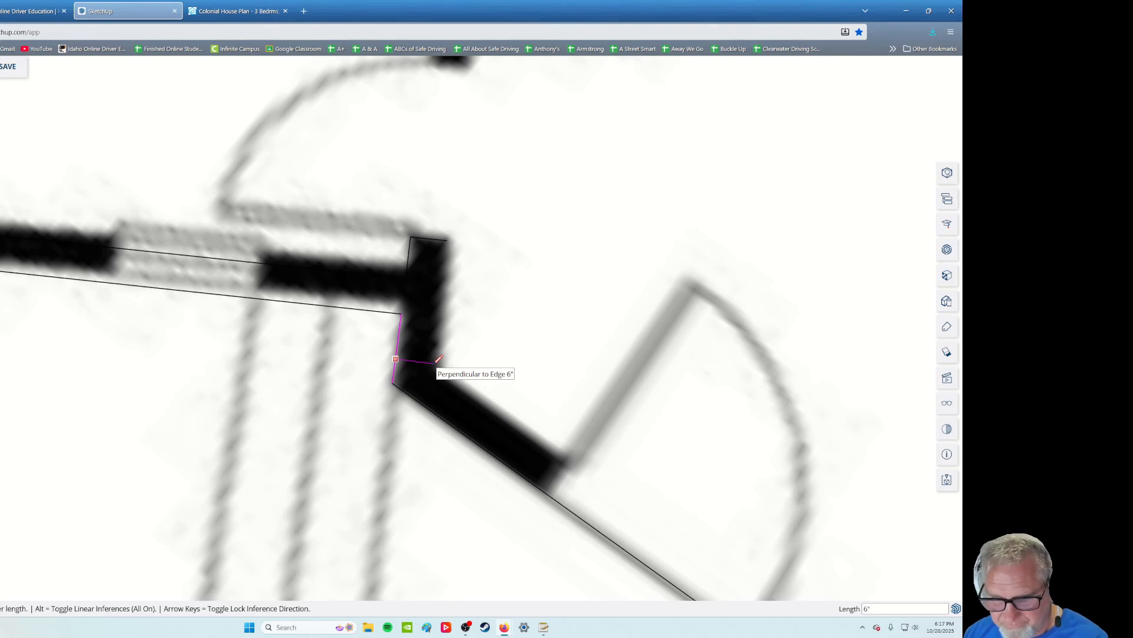
{"action": "left_click", "coordinate": [436, 360]}
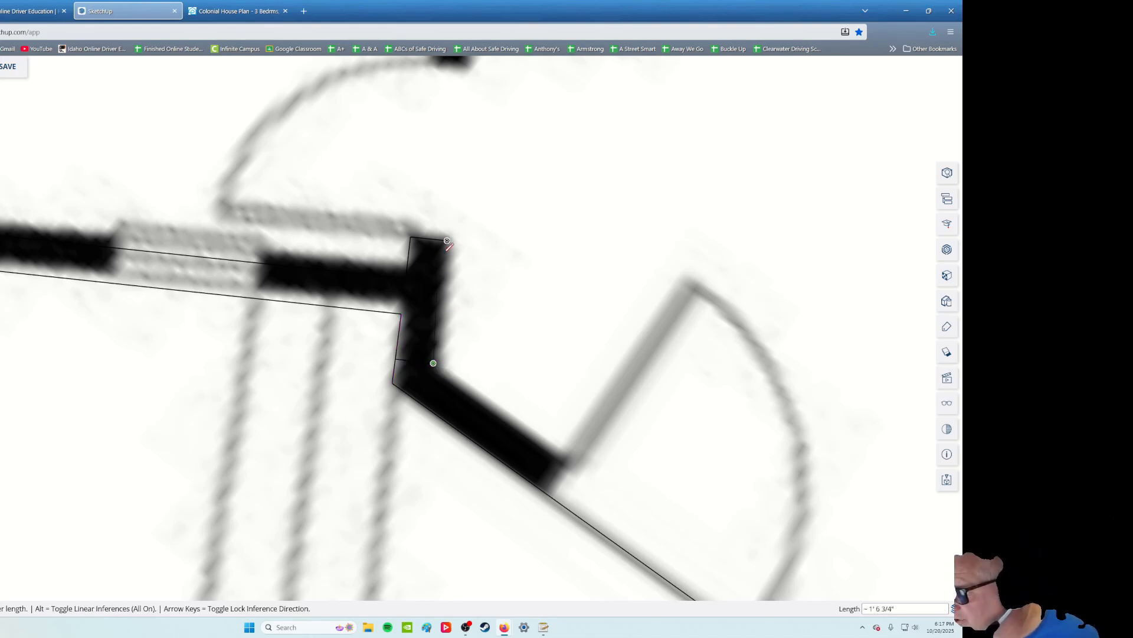
{"action": "scroll", "coordinate": [459, 300], "scroll_direction": "up", "scroll_amount": 2}
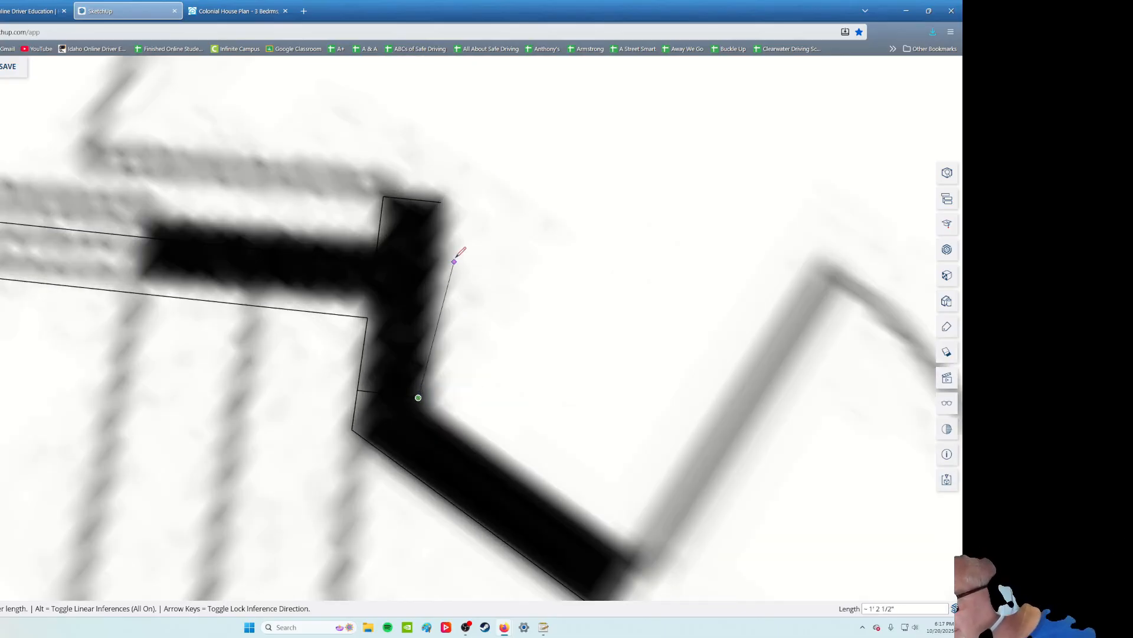
{"action": "left_click", "coordinate": [441, 202]}
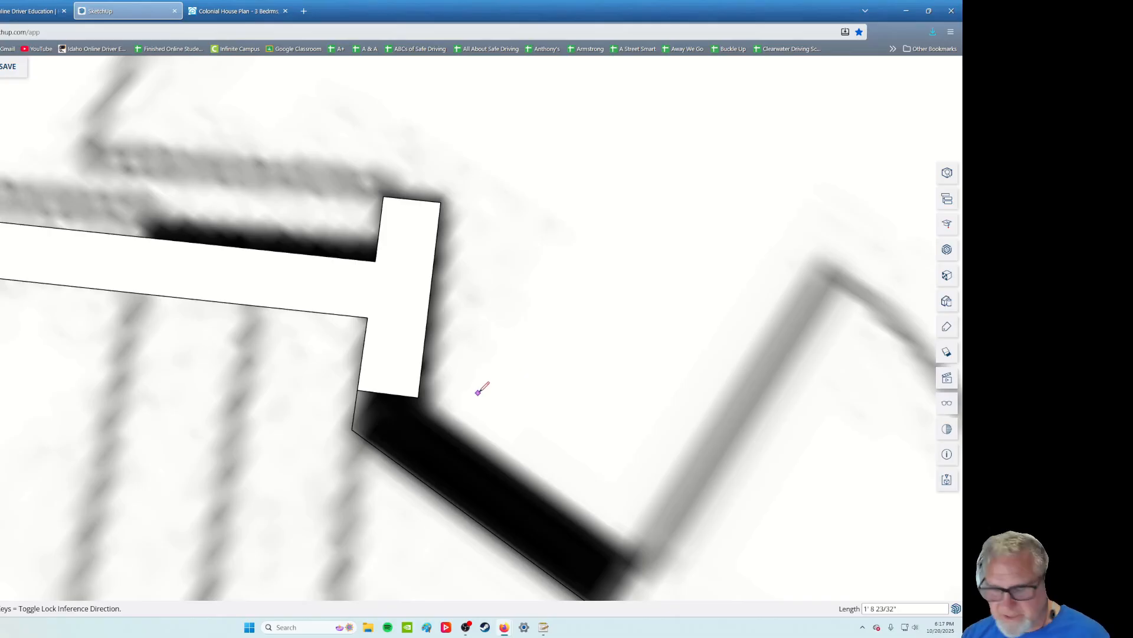
{"action": "scroll", "coordinate": [466, 413], "scroll_direction": "down", "scroll_amount": 6}
{"action": "middle_click_drag", "start_coordinate": [189, 463], "coordinate": [413, 478], "text": "shift"}
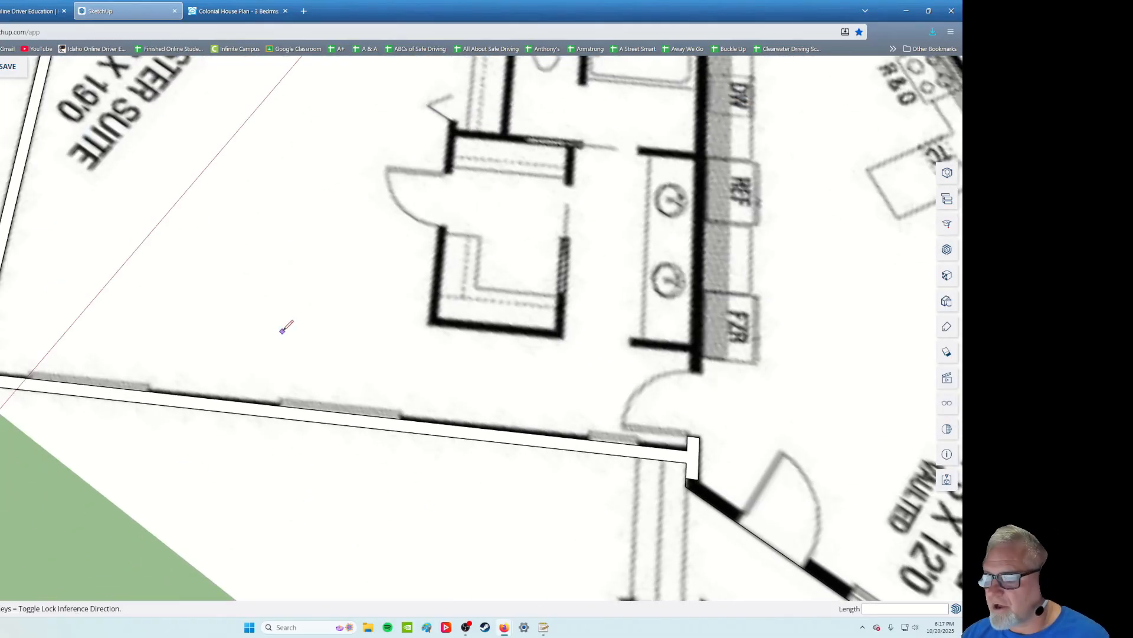
Erase the leftover thickness line across the wall outline at the MASTER SUITE's outer corner
{"action": "scroll", "coordinate": [286, 327], "scroll_direction": "down", "scroll_amount": 3}
{"action": "scroll", "coordinate": [195, 342], "scroll_direction": "up", "scroll_amount": 4}
{"action": "key", "text": "space"}
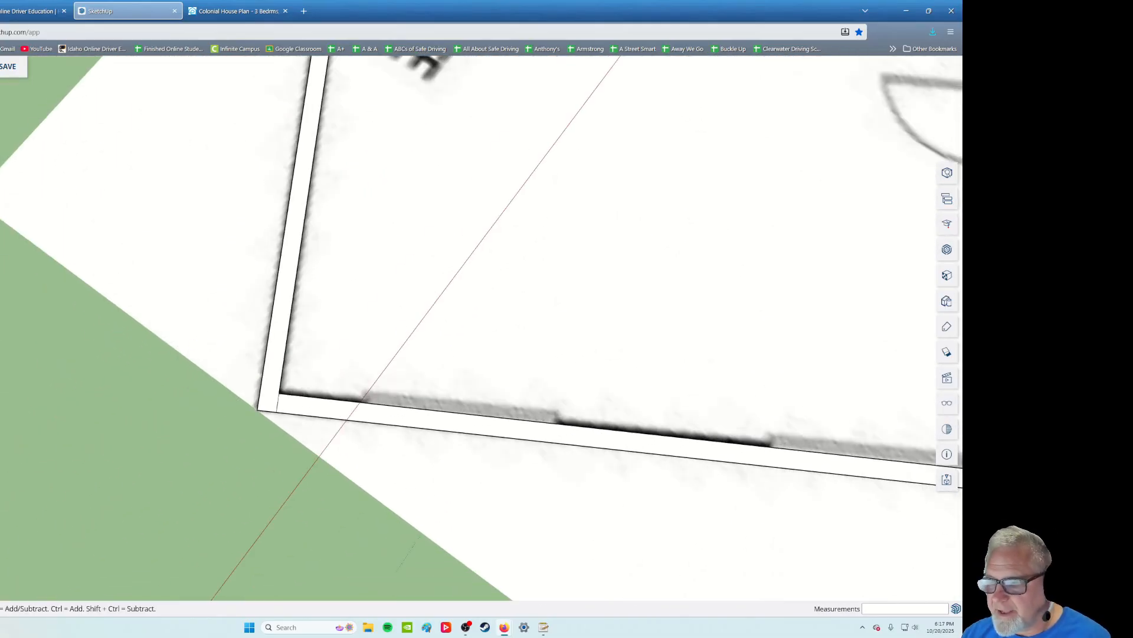
{"action": "scroll", "coordinate": [312, 463], "scroll_direction": "up", "scroll_amount": 2}
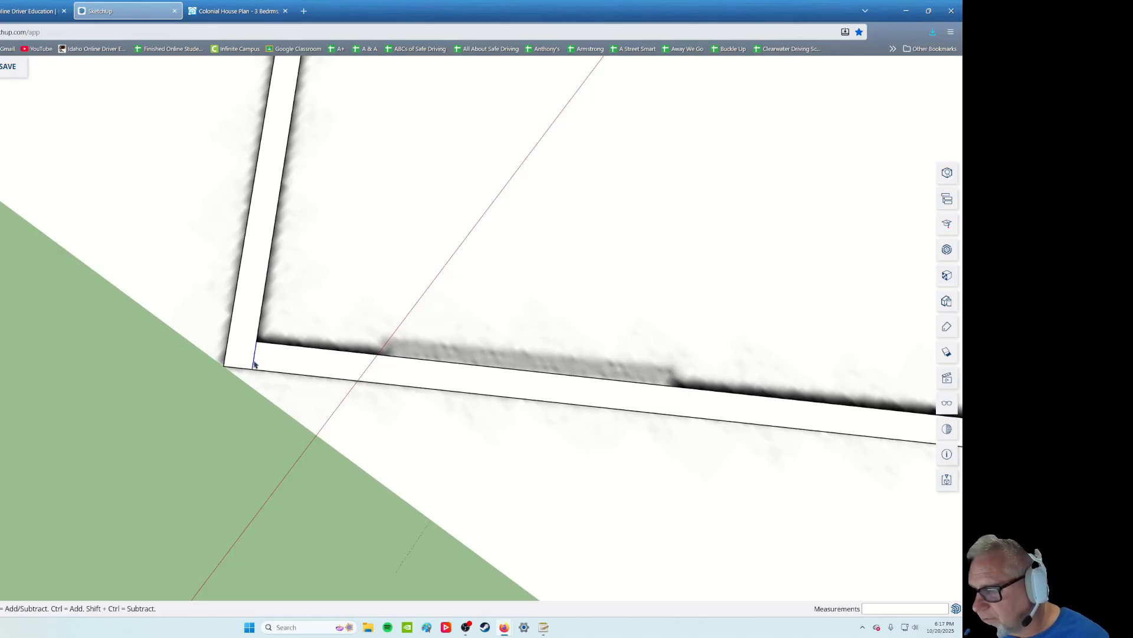
{"action": "scroll", "coordinate": [313, 360], "scroll_direction": "down", "scroll_amount": 4}
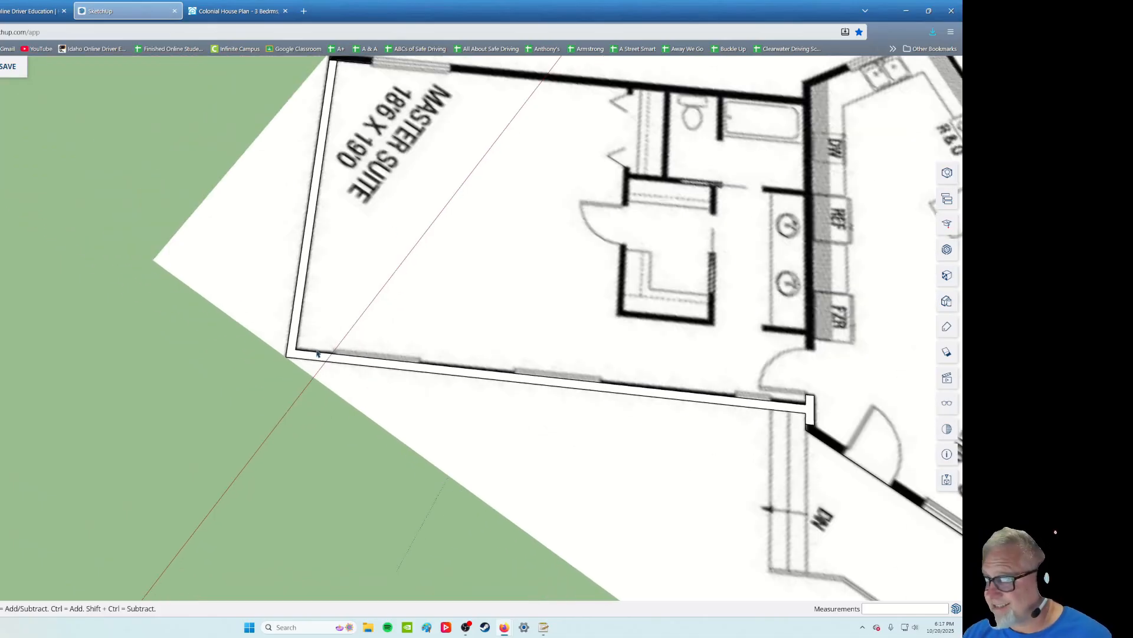
Draw a 6" line across the DINING wall from the short wall's inner corner, perpendicular to the wall, to mark its thickness
{"action": "middle_click_drag", "start_coordinate": [391, 201], "coordinate": [372, 407], "text": "shift"}
{"action": "scroll", "coordinate": [425, 449], "scroll_direction": "up", "scroll_amount": 3}
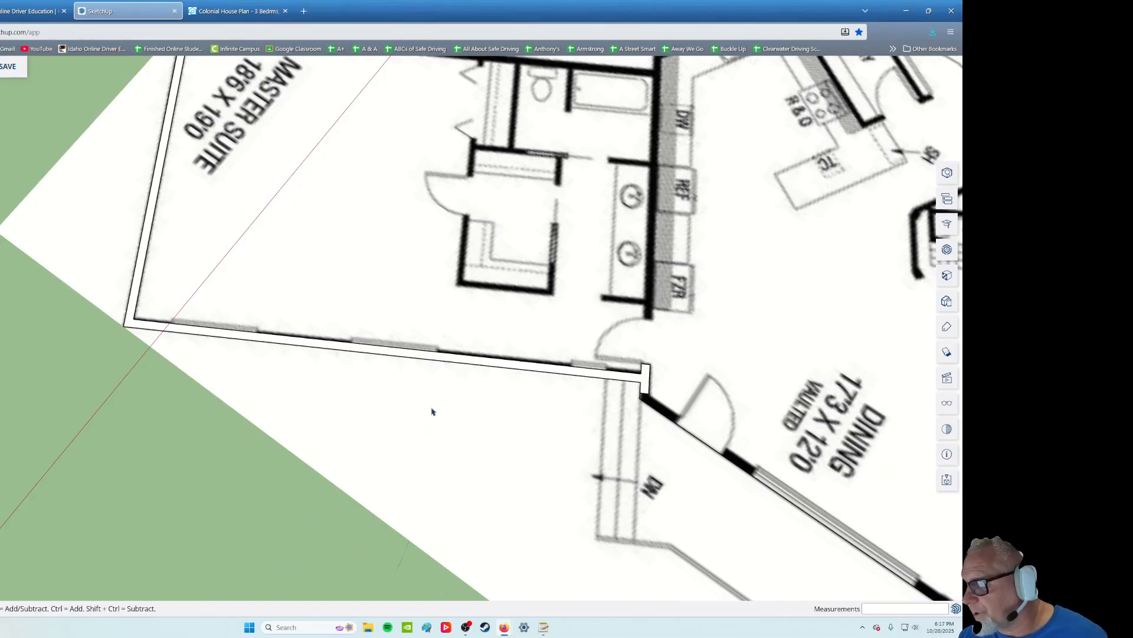
{"action": "scroll", "coordinate": [432, 412], "scroll_direction": "up", "scroll_amount": 2}
{"action": "scroll", "coordinate": [329, 360], "scroll_direction": "up", "scroll_amount": 2}
{"action": "scroll", "coordinate": [495, 360], "scroll_direction": "up", "scroll_amount": 3}
{"action": "scroll", "coordinate": [495, 360], "scroll_direction": "up", "scroll_amount": 1}
{"action": "middle_click_drag", "start_coordinate": [496, 354], "coordinate": [370, 372]}
{"action": "middle_click_drag", "start_coordinate": [457, 479], "coordinate": [554, 531]}
{"action": "middle_click_drag", "start_coordinate": [348, 443], "coordinate": [452, 389]}
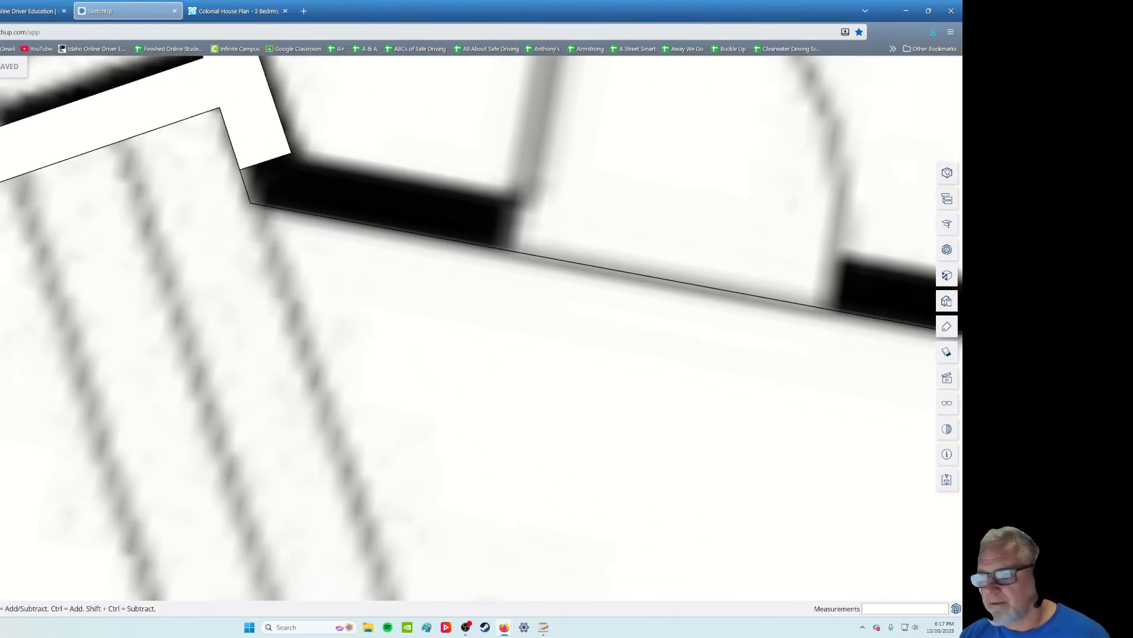
{"action": "key", "text": "l"}
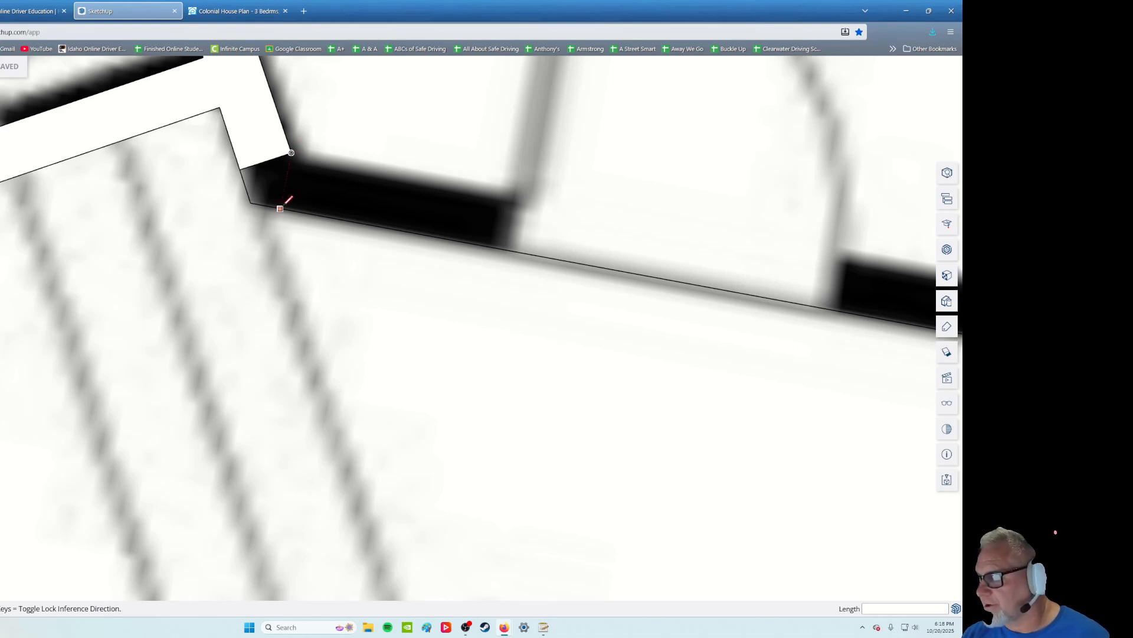
{"action": "scroll", "coordinate": [217, 324], "scroll_direction": "down", "scroll_amount": 5}
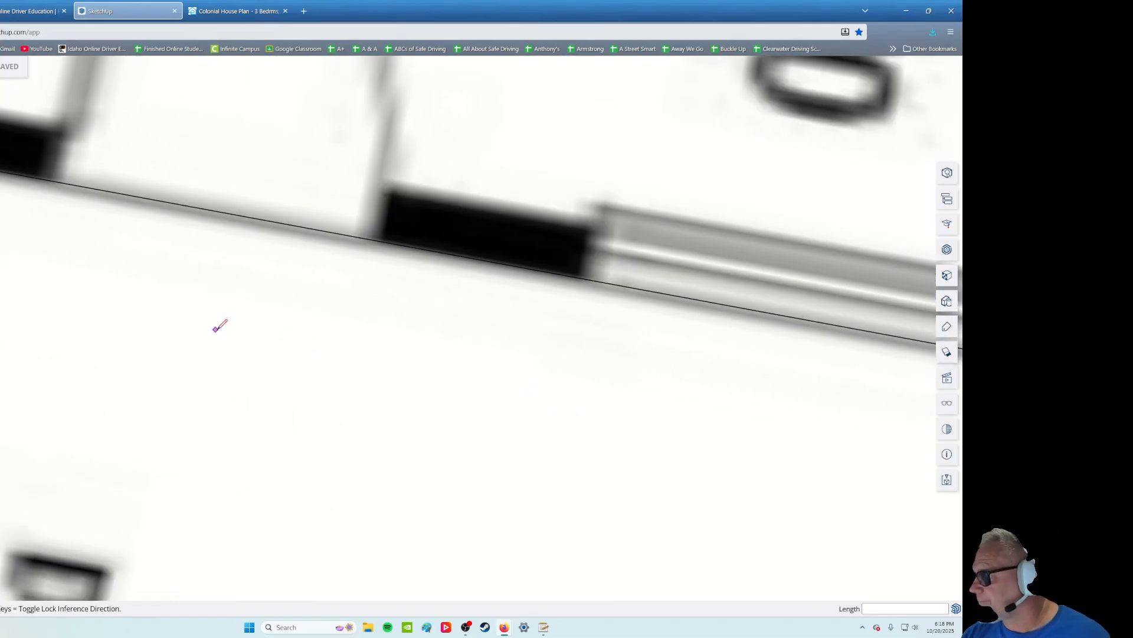
{"action": "scroll", "coordinate": [286, 366], "scroll_direction": "up", "scroll_amount": 5}
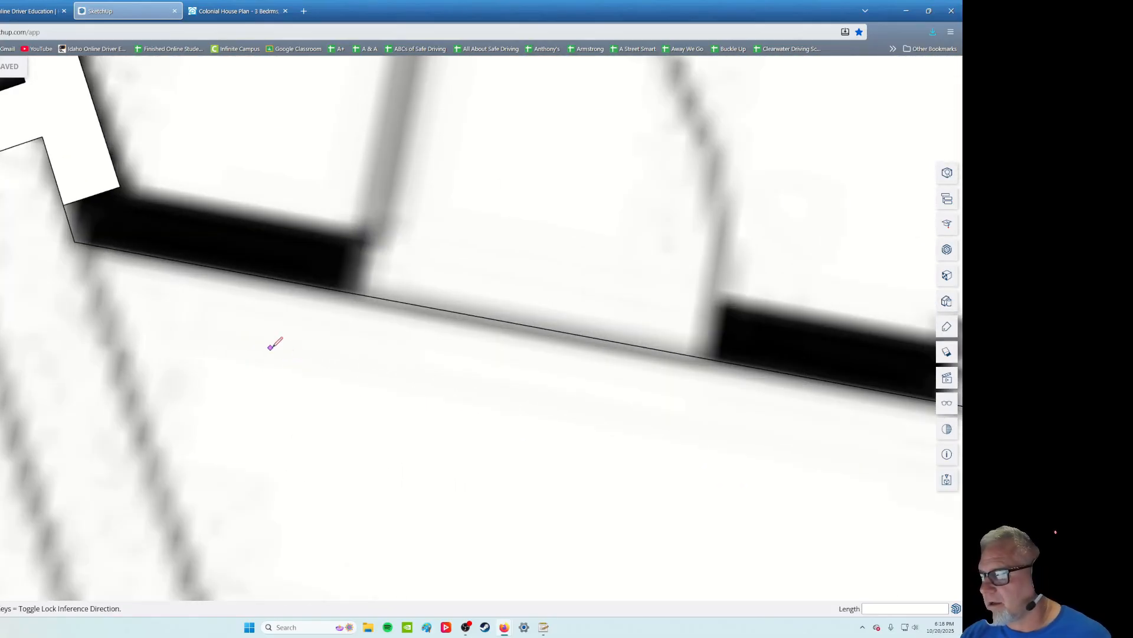
{"action": "left_click", "coordinate": [121, 186]}
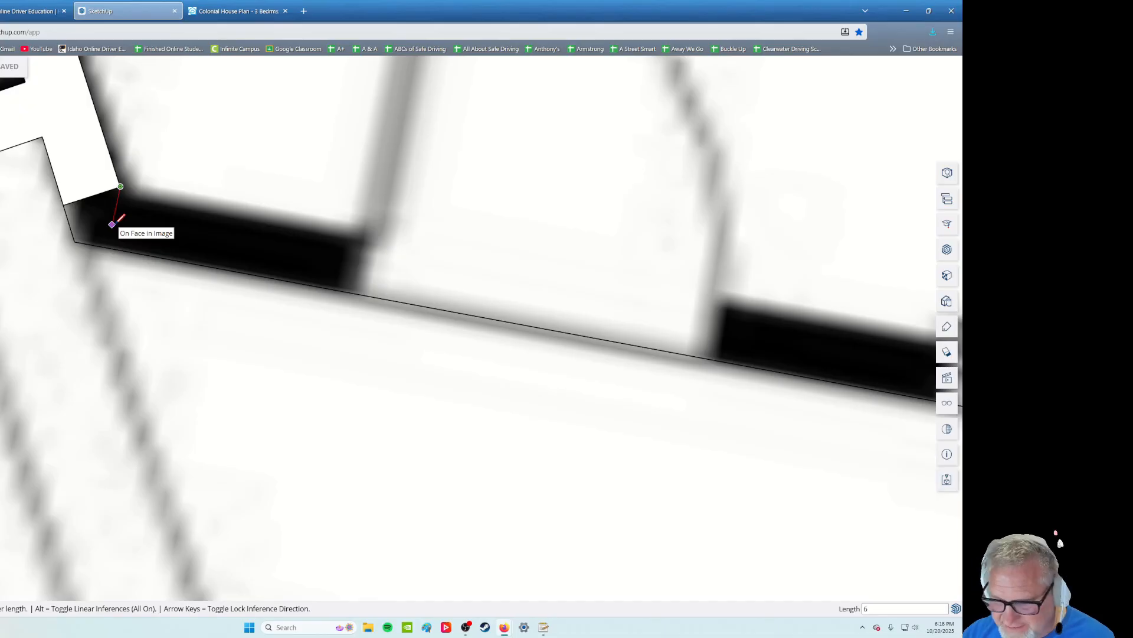
{"action": "type", "text": "6"}
{"action": "key", "text": "Return"}
Trace the DINING wall's inner edge about 21' 10" from the short wall's inner corner to the GREAT ROOM wall, parallel to the outer edge
{"action": "scroll", "coordinate": [118, 220], "scroll_direction": "up", "scroll_amount": 3}
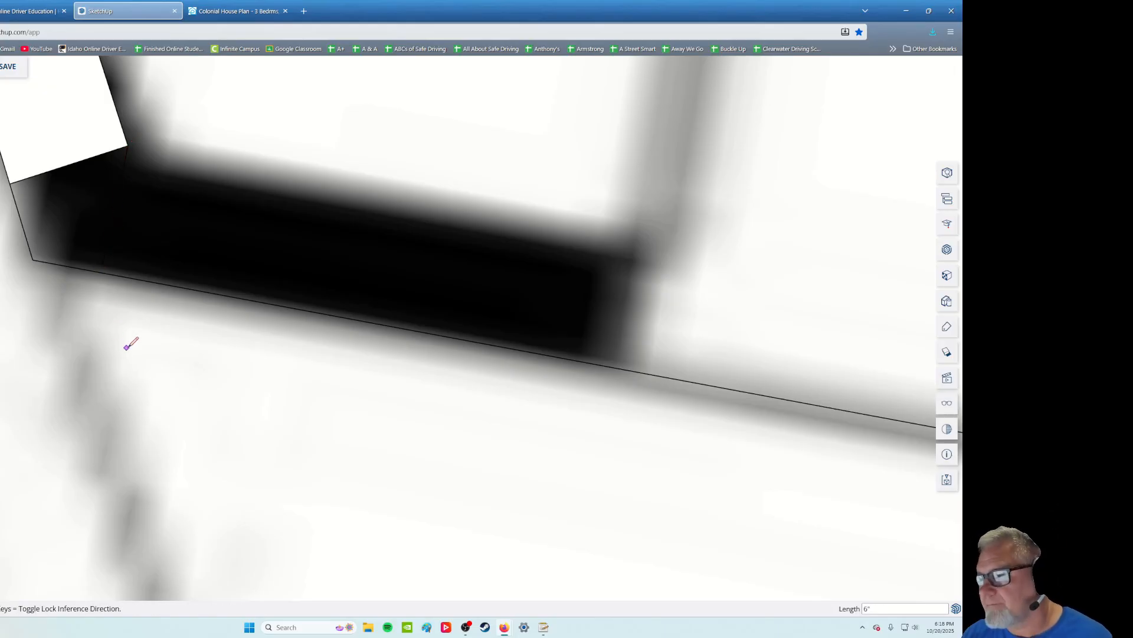
{"action": "scroll", "coordinate": [129, 341], "scroll_direction": "up", "scroll_amount": 1}
{"action": "scroll", "coordinate": [124, 334], "scroll_direction": "down", "scroll_amount": 1}
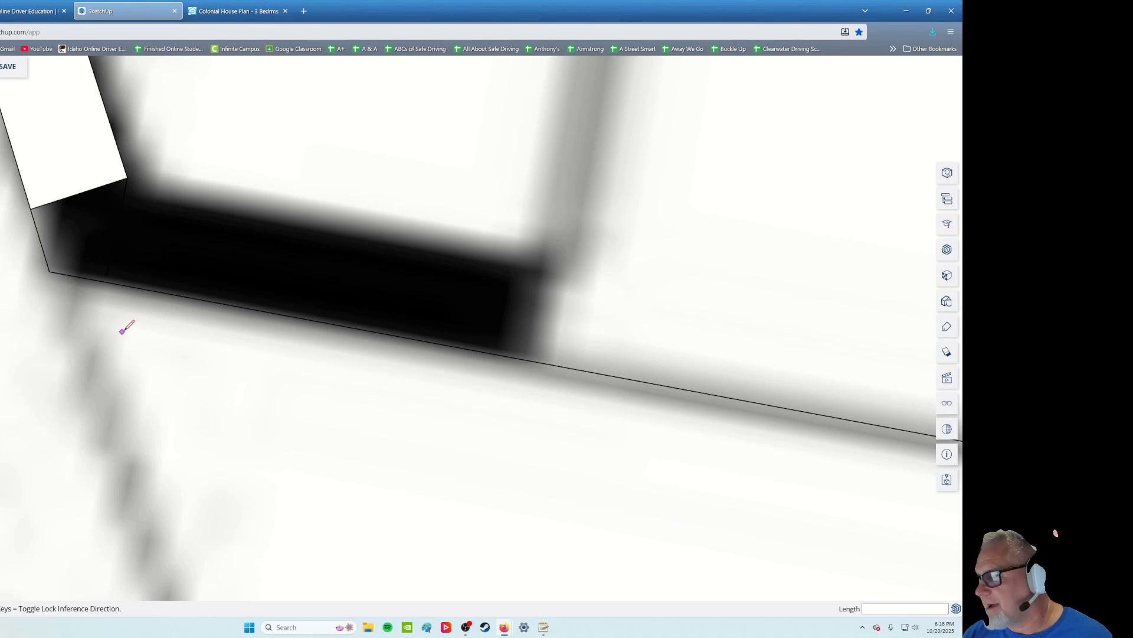
{"action": "scroll", "coordinate": [124, 326], "scroll_direction": "down", "scroll_amount": 4}
{"action": "scroll", "coordinate": [136, 316], "scroll_direction": "up", "scroll_amount": 4}
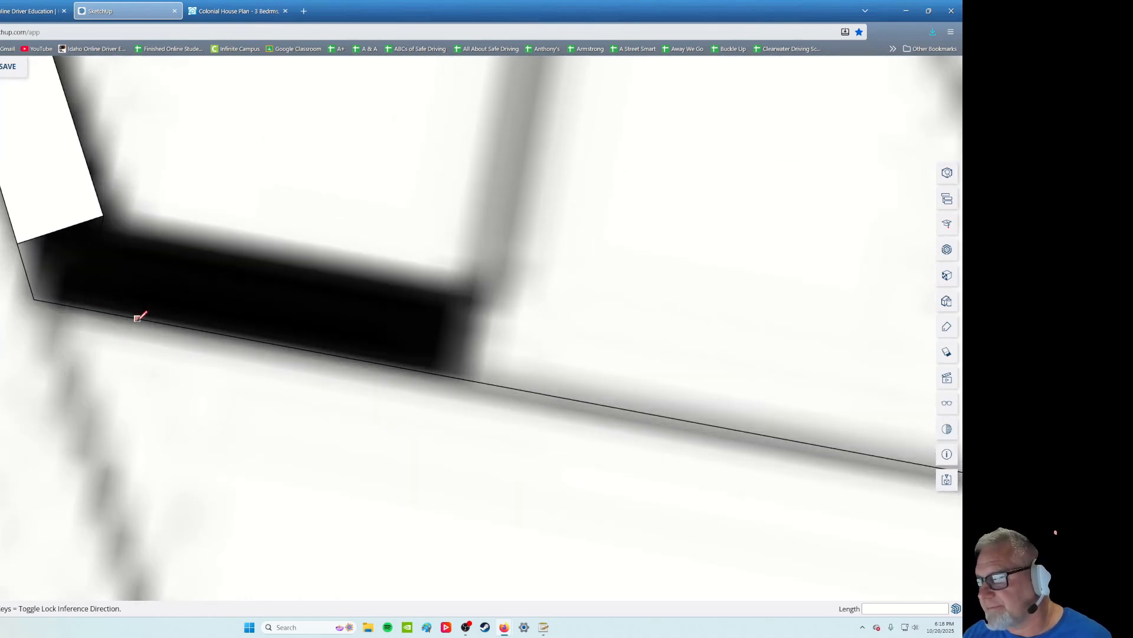
{"action": "left_click", "coordinate": [104, 216]}
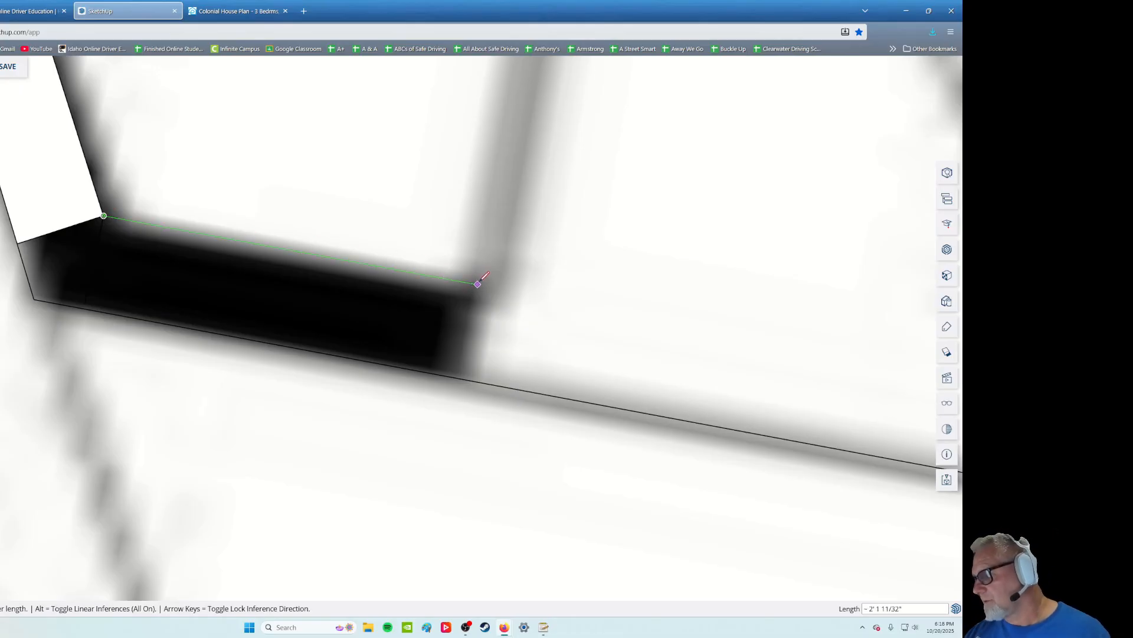
{"action": "scroll", "coordinate": [478, 283], "scroll_direction": "down", "scroll_amount": 6}
{"action": "scroll", "coordinate": [507, 270], "scroll_direction": "down", "scroll_amount": 3}
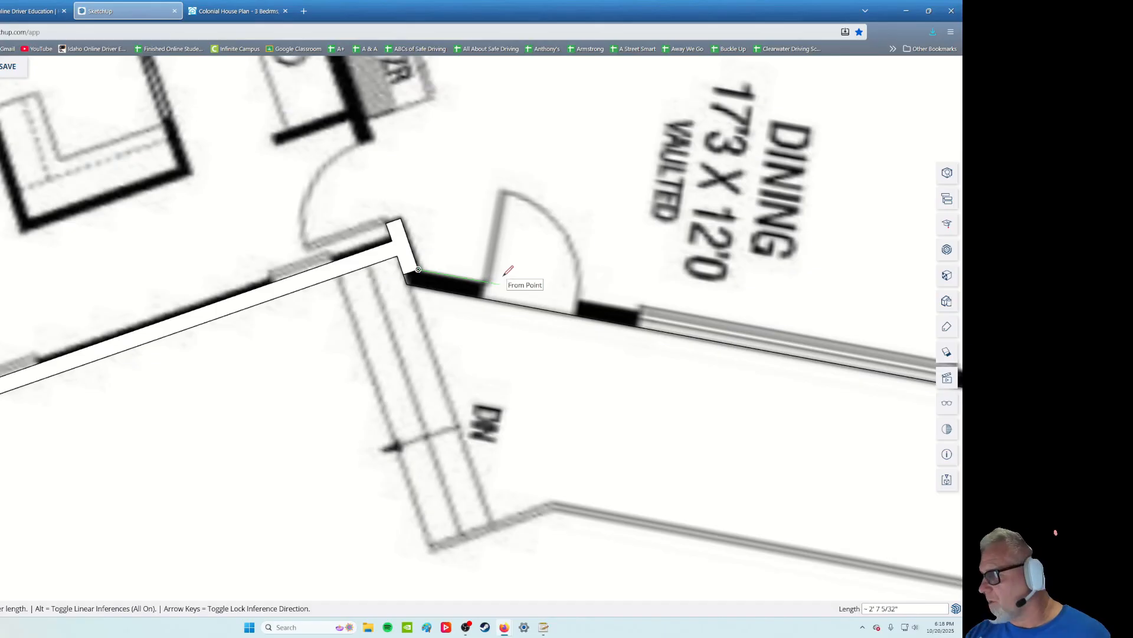
{"action": "scroll", "coordinate": [507, 266], "scroll_direction": "down", "scroll_amount": 3}
{"action": "scroll", "coordinate": [560, 285], "scroll_direction": "up", "scroll_amount": 1}
{"action": "middle_click_drag", "start_coordinate": [553, 294], "coordinate": [326, 270], "text": "shift"}
{"action": "scroll", "coordinate": [511, 306], "scroll_direction": "up", "scroll_amount": 2}
{"action": "scroll", "coordinate": [516, 301], "scroll_direction": "up", "scroll_amount": 4}
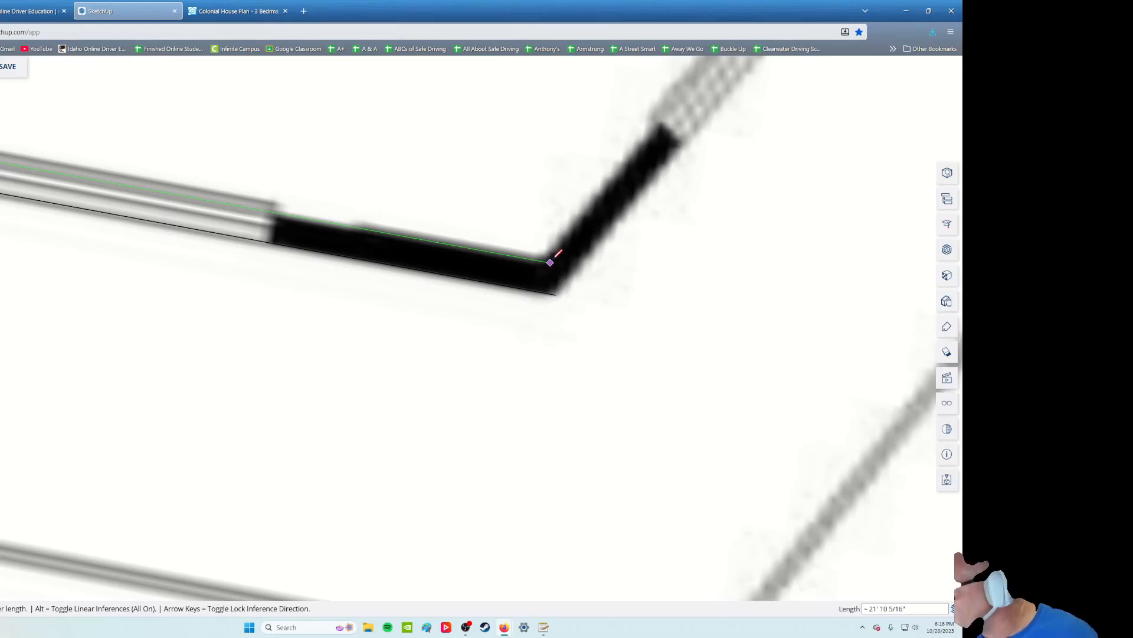
{"action": "left_click", "coordinate": [549, 263]}
{"action": "scroll", "coordinate": [152, 388], "scroll_direction": "down", "scroll_amount": 3}
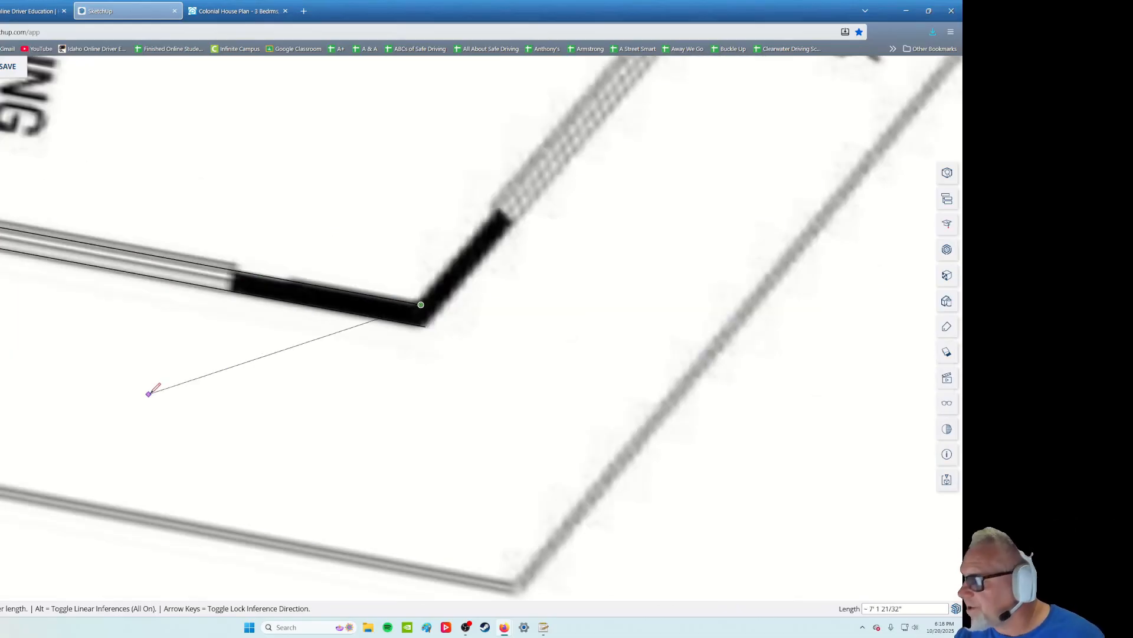
{"action": "key", "text": "Escape"}
Delete the existing outer edge line of the DINING wall
{"action": "middle_click_drag", "start_coordinate": [101, 387], "coordinate": [349, 430], "text": "shift"}
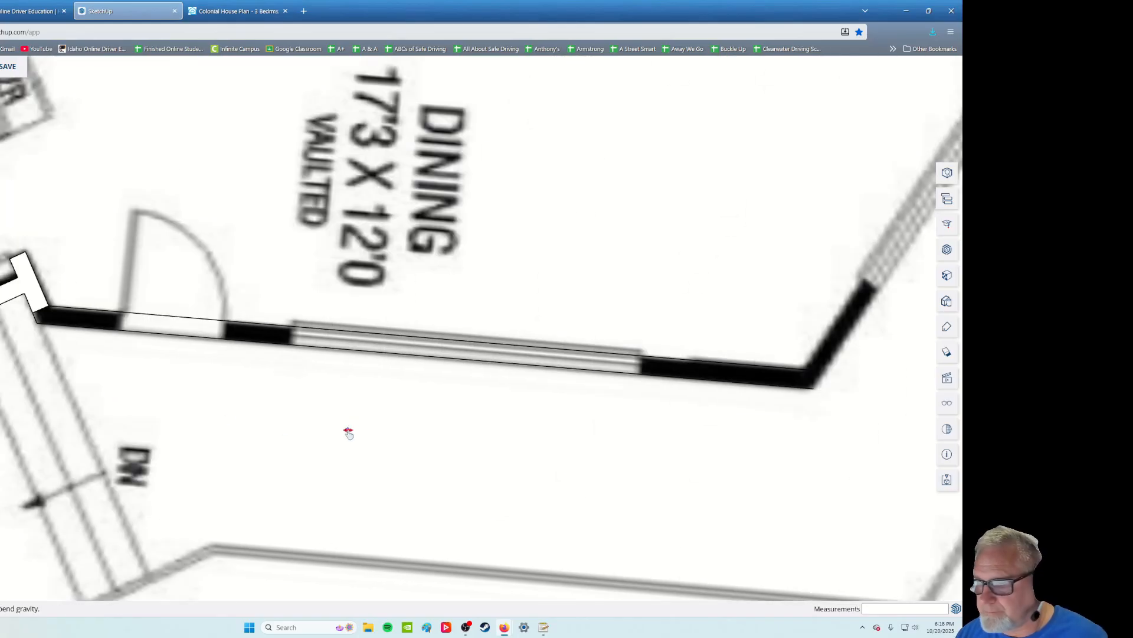
{"action": "key", "text": "space"}
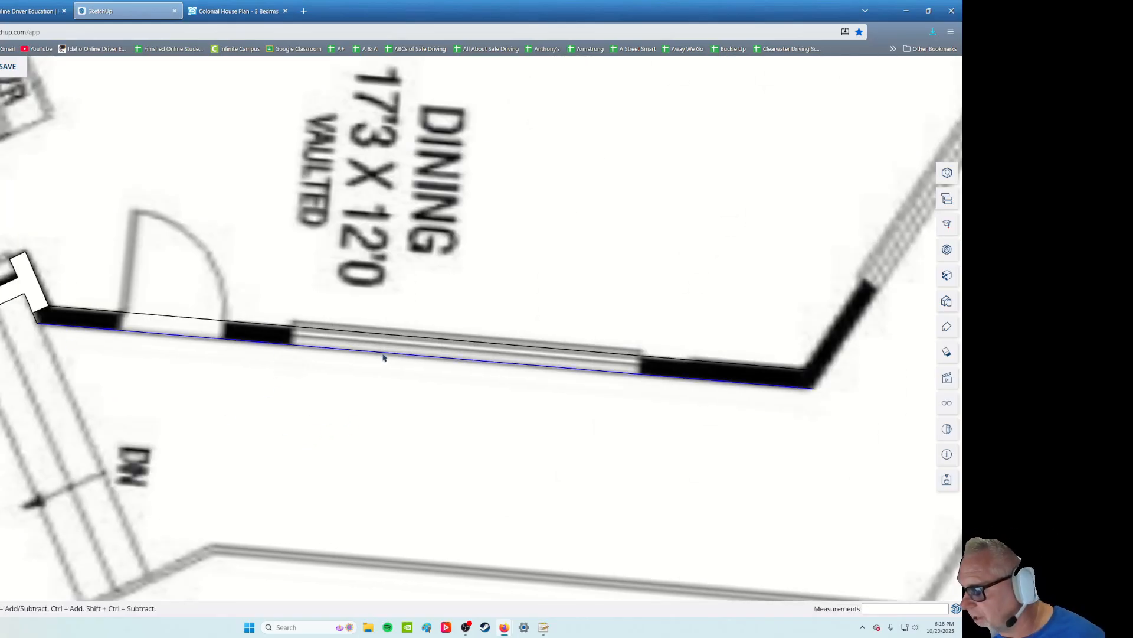
{"action": "left_click", "coordinate": [384, 357]}
Draw an edge about 3 1/2" long from the 6" mark's outer end to the short wall's outer edge and remove the overhang past it
{"action": "middle_click_drag", "start_coordinate": [174, 384], "coordinate": [310, 400], "text": "shift"}
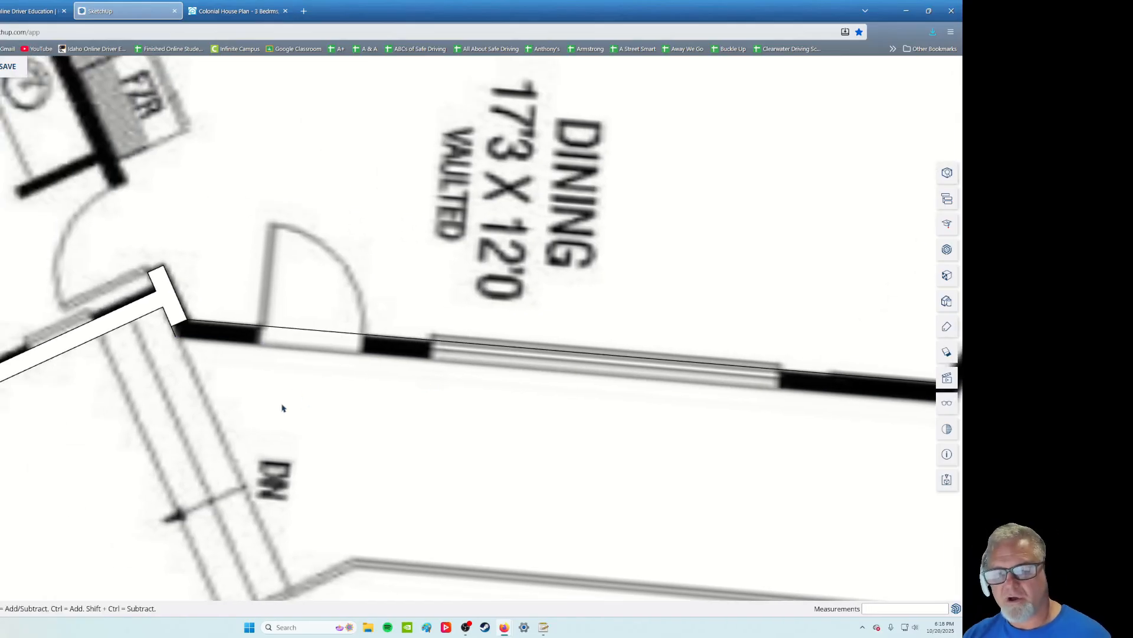
{"action": "scroll", "coordinate": [213, 313], "scroll_direction": "up", "scroll_amount": 6}
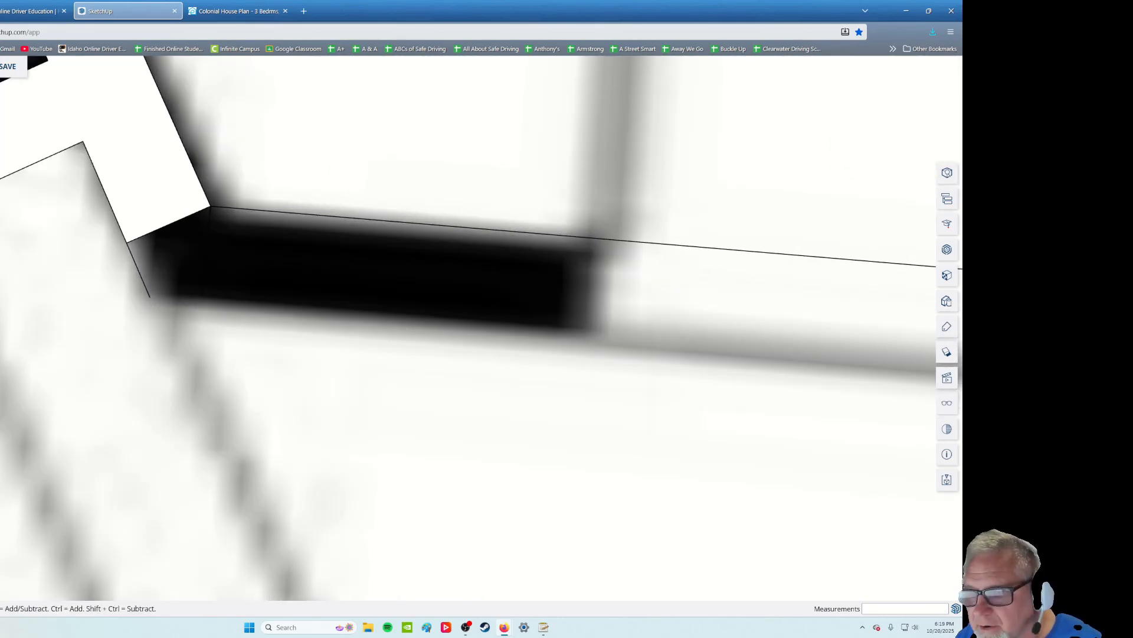
{"action": "key", "text": "l"}
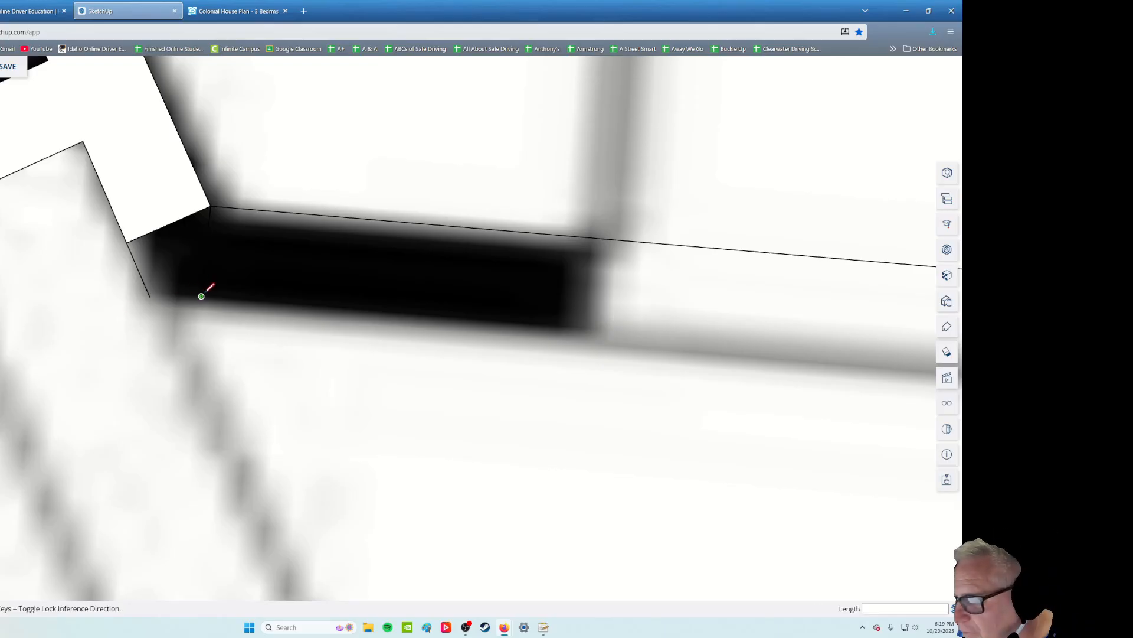
{"action": "left_click", "coordinate": [201, 295]}
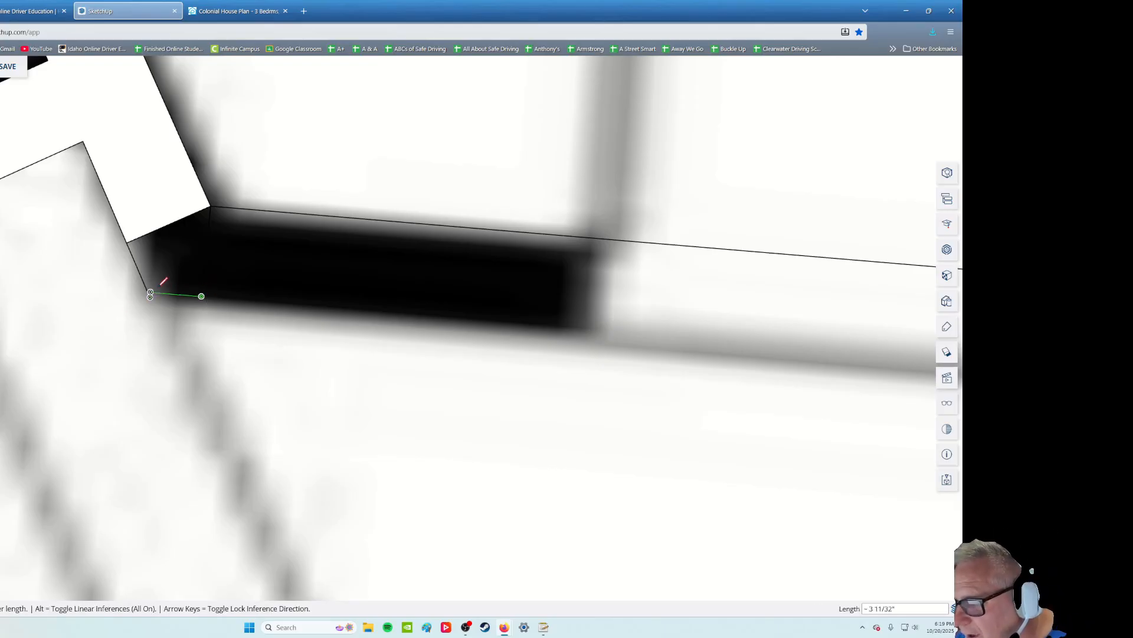
{"action": "left_click", "coordinate": [150, 293]}
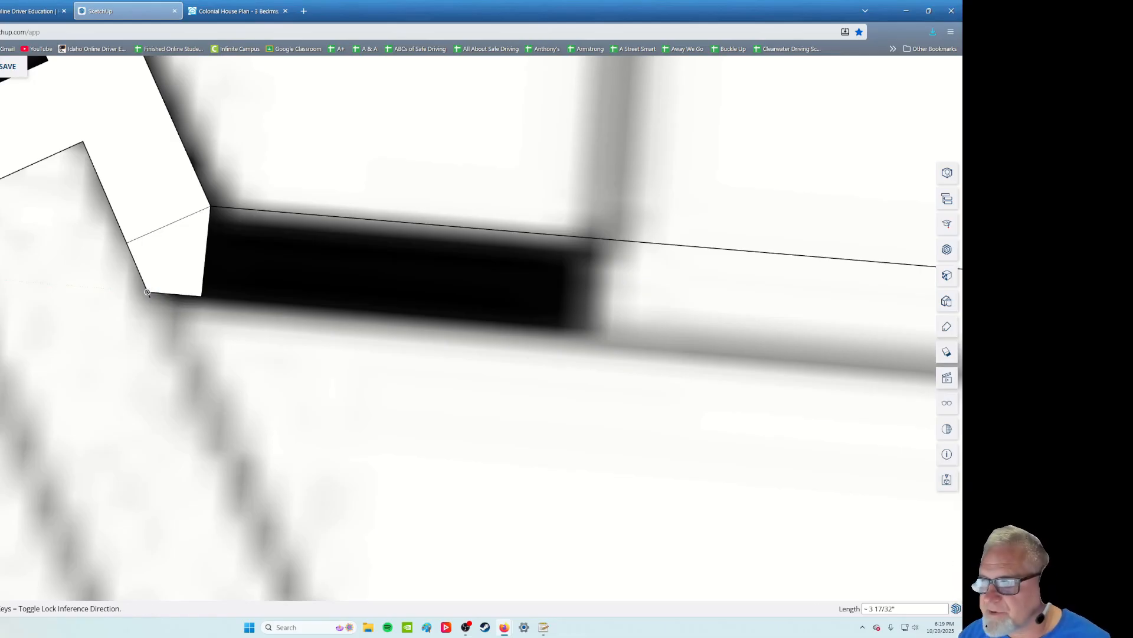
{"action": "key", "text": "space"}
{"action": "scroll", "coordinate": [213, 349], "scroll_direction": "up", "scroll_amount": 4}
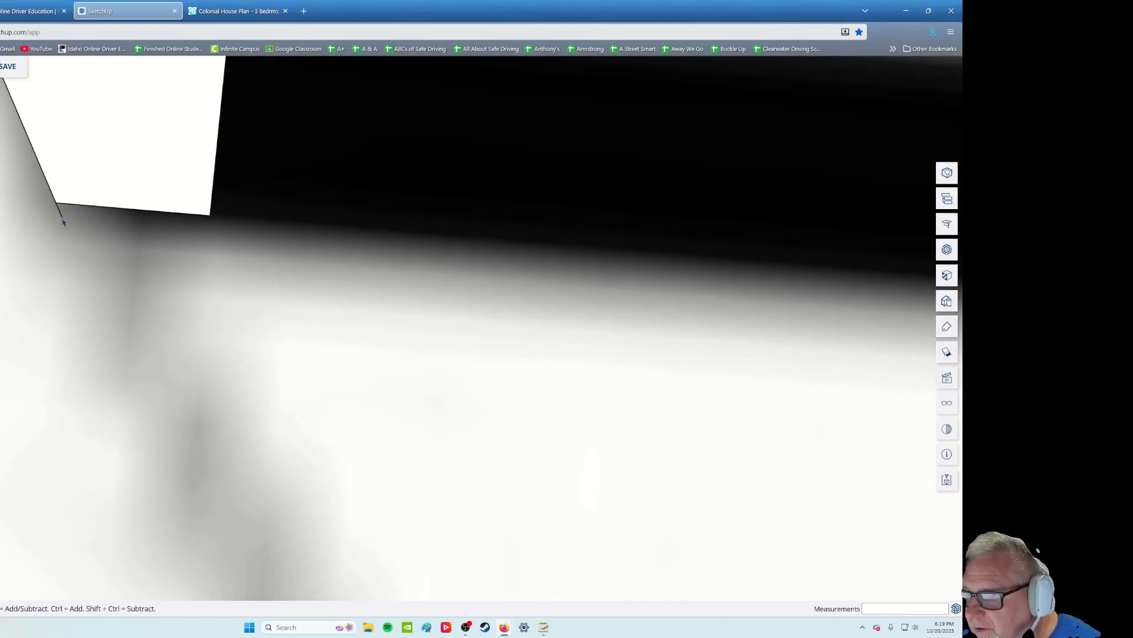
{"action": "scroll", "coordinate": [139, 286], "scroll_direction": "down", "scroll_amount": 5}
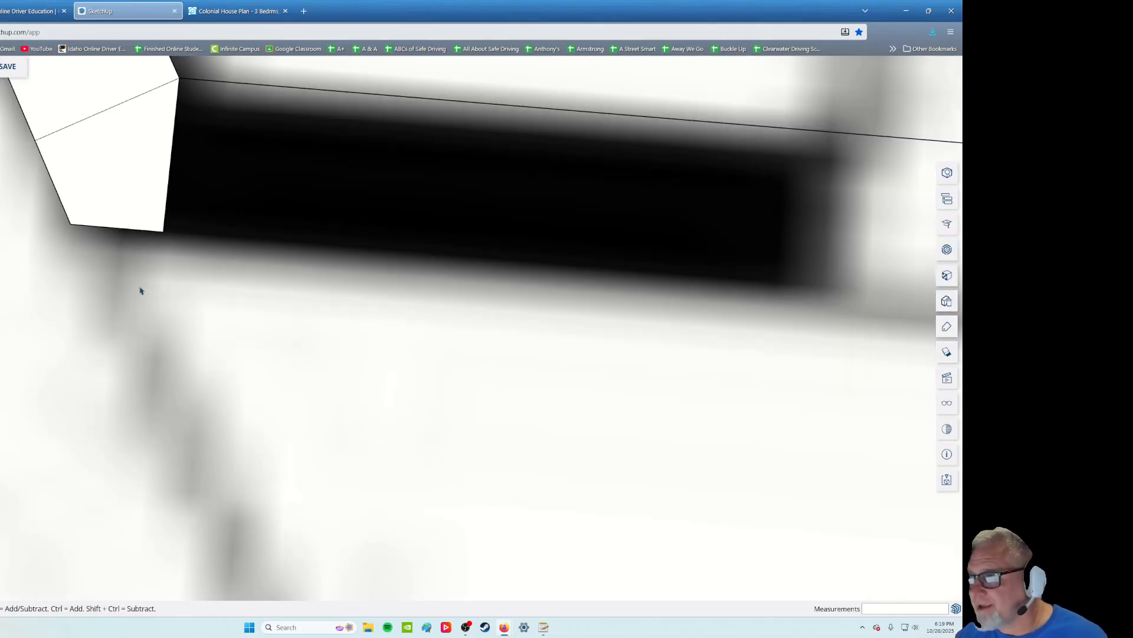
Redraw the DINING wall's outer edge parallel to the inner edge up to the GREAT ROOM corner and close the outline's end
{"action": "key", "text": "l"}
{"action": "left_click", "coordinate": [23, 272]}
{"action": "scroll", "coordinate": [411, 340], "scroll_direction": "down", "scroll_amount": 4}
{"action": "middle_click_drag", "start_coordinate": [544, 384], "coordinate": [203, 357], "text": "shift"}
{"action": "middle_click_drag", "start_coordinate": [643, 420], "coordinate": [251, 391], "text": "shift"}
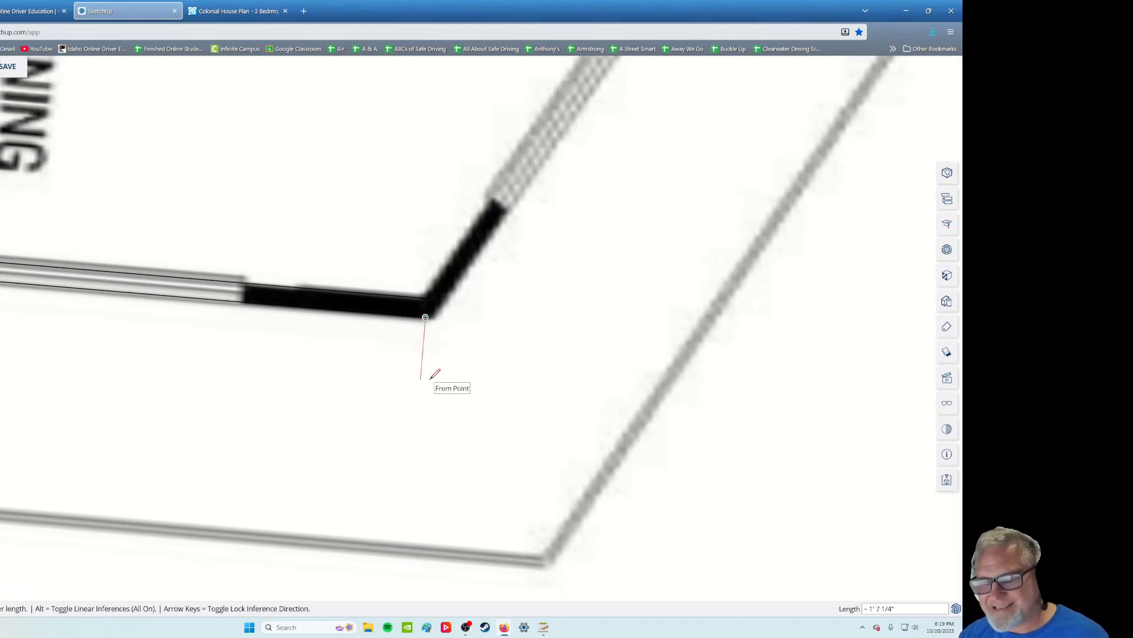
{"action": "left_click", "coordinate": [427, 298]}
Erase the two leftover dividing lines where the short wall outline meets the DINING wall
{"action": "middle_click_drag", "start_coordinate": [193, 497], "coordinate": [380, 504]}
{"action": "middle_click_drag", "start_coordinate": [65, 392], "coordinate": [90, 457]}
{"action": "middle_click_drag", "start_coordinate": [90, 457], "coordinate": [176, 457], "text": "shift"}
{"action": "scroll", "coordinate": [172, 429], "scroll_direction": "up", "scroll_amount": 3}
{"action": "scroll", "coordinate": [177, 426], "scroll_direction": "up", "scroll_amount": 3}
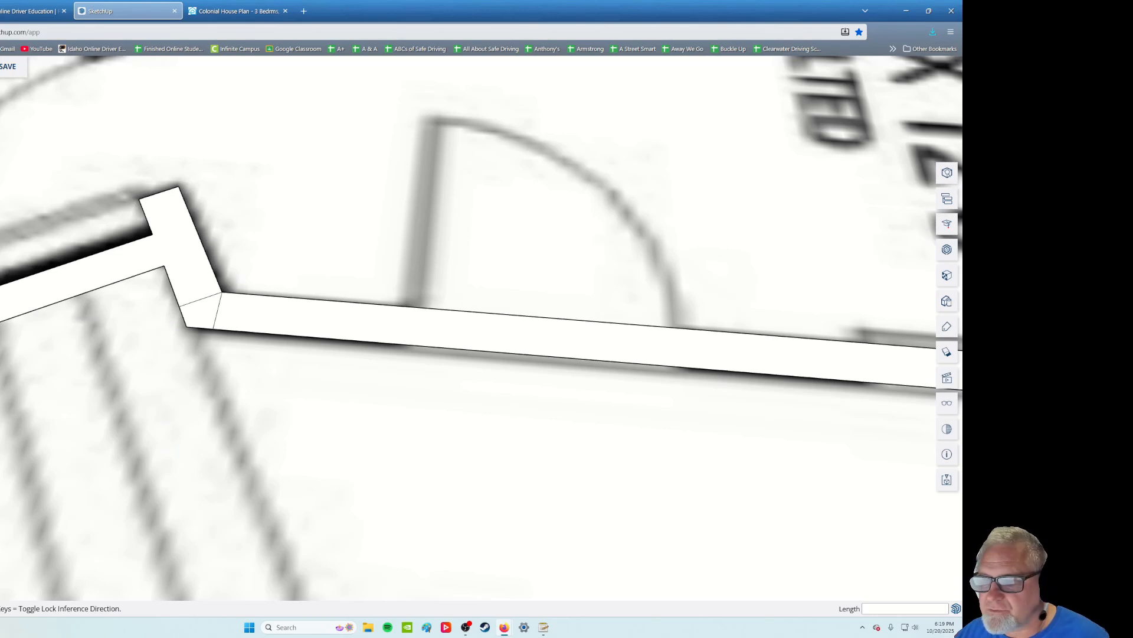
{"action": "key", "text": "space"}
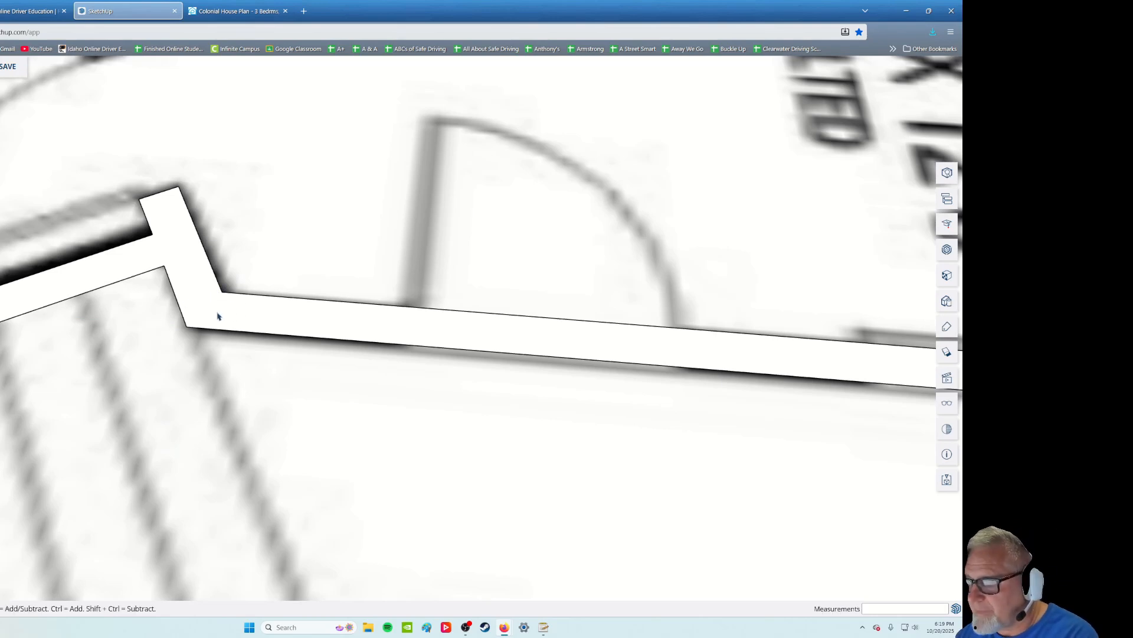
Trace the GREAT ROOM wall's inner edge along the DECK about 21' 6" from the DINING wall's inner corner to the next inside corner
{"action": "scroll", "coordinate": [253, 400], "scroll_direction": "down", "scroll_amount": 5}
{"action": "mouse_move", "coordinate": [549, 490]}
{"action": "middle_mouse_down"}
{"action": "mouse_move", "coordinate": [162, 374]}
{"action": "mouse_move", "coordinate": [152, 418]}
{"action": "mouse_move", "coordinate": [500, 379]}
{"action": "mouse_move", "coordinate": [396, 465]}
{"action": "middle_mouse_up"}
{"action": "scroll", "coordinate": [393, 465], "scroll_direction": "up", "scroll_amount": 3}
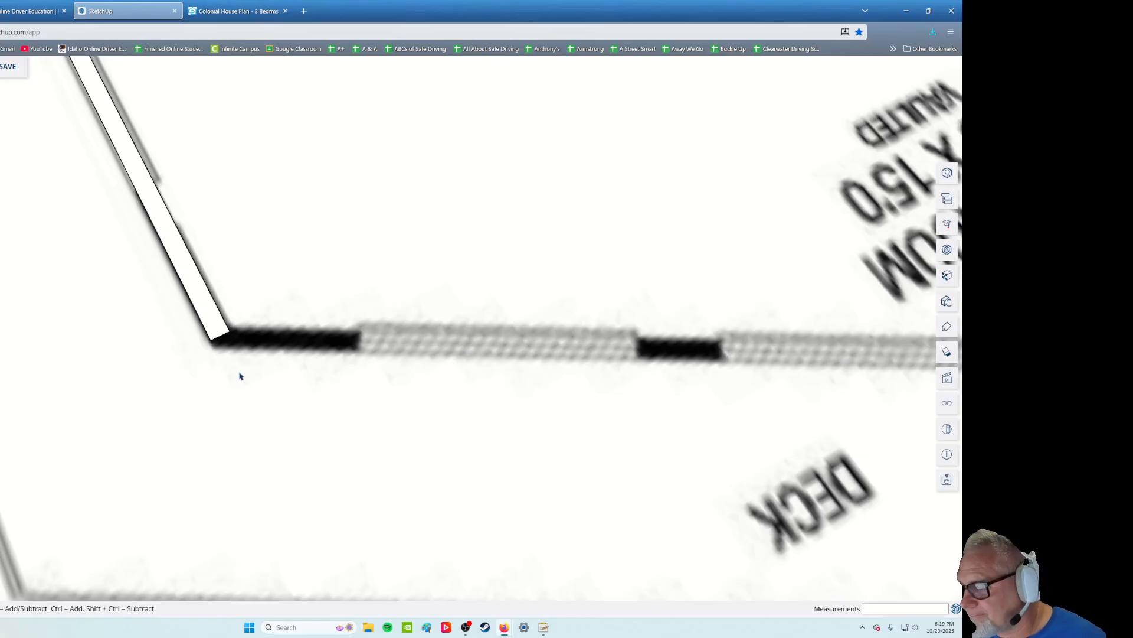
{"action": "scroll", "coordinate": [240, 376], "scroll_direction": "up", "scroll_amount": 3}
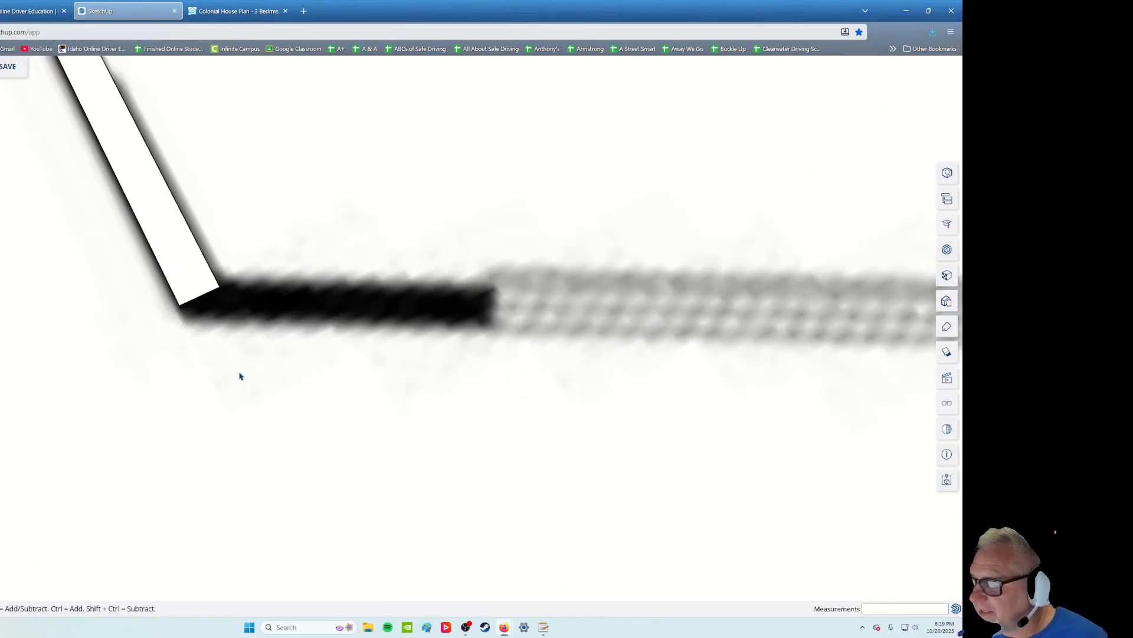
{"action": "scroll", "coordinate": [240, 376], "scroll_direction": "down", "scroll_amount": 2}
{"action": "key", "text": "t"}
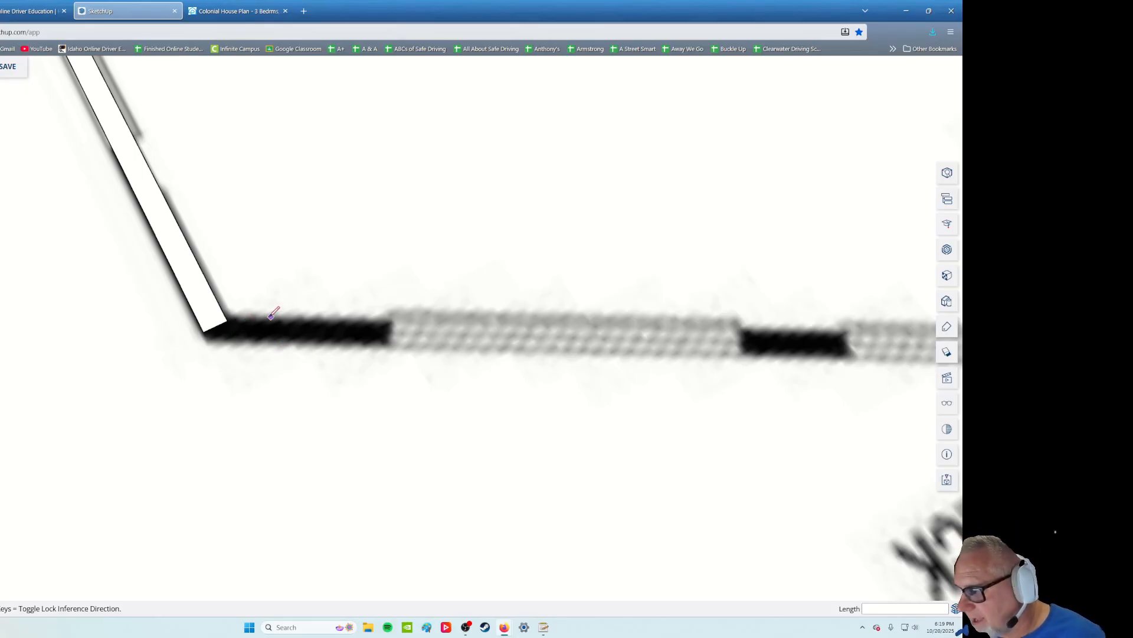
{"action": "left_click", "coordinate": [227, 321]}
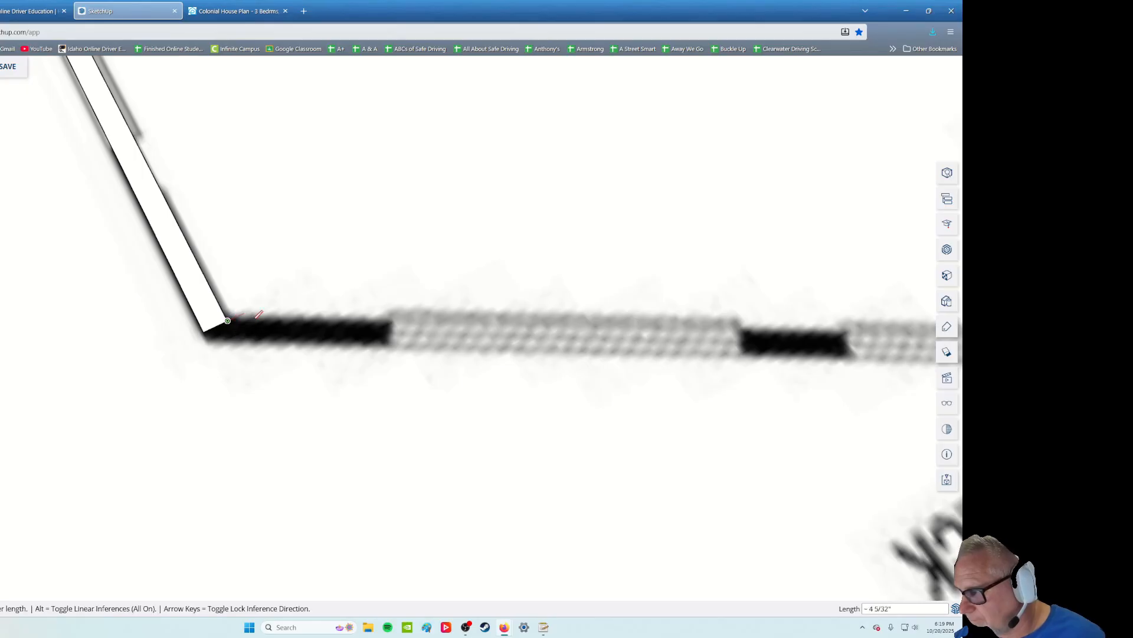
{"action": "scroll", "coordinate": [590, 349], "scroll_direction": "down", "scroll_amount": 3}
{"action": "middle_click_drag", "start_coordinate": [716, 364], "coordinate": [372, 352], "text": "shift"}
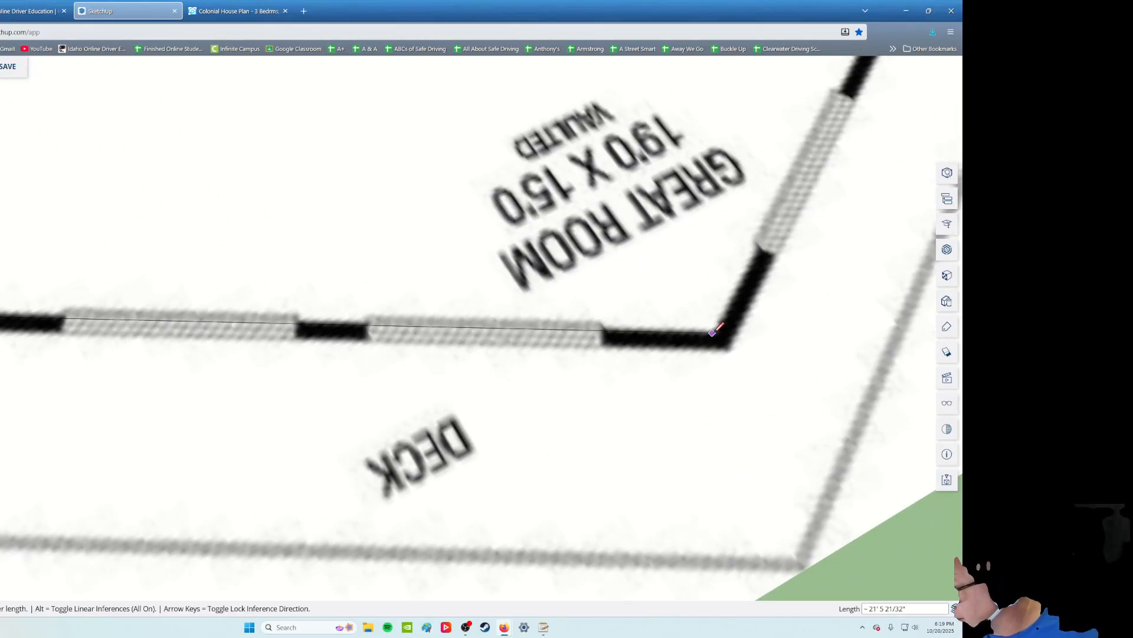
{"action": "left_click", "coordinate": [715, 332]}
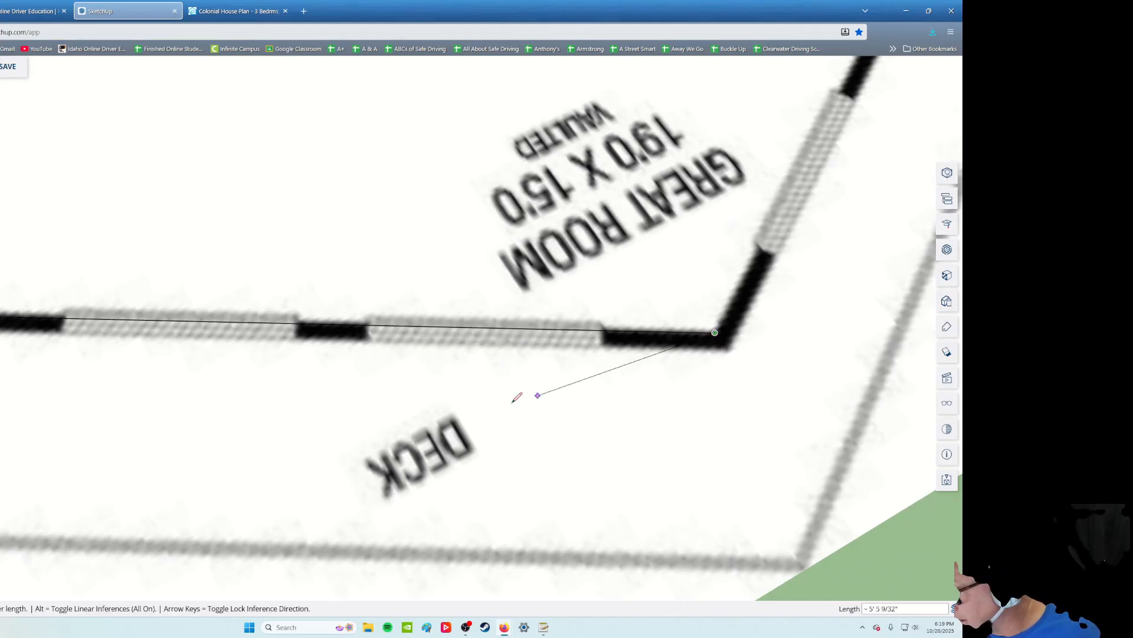
{"action": "key", "text": "Escape"}
{"action": "middle_click_drag", "start_coordinate": [7, 398], "coordinate": [41, 411]}
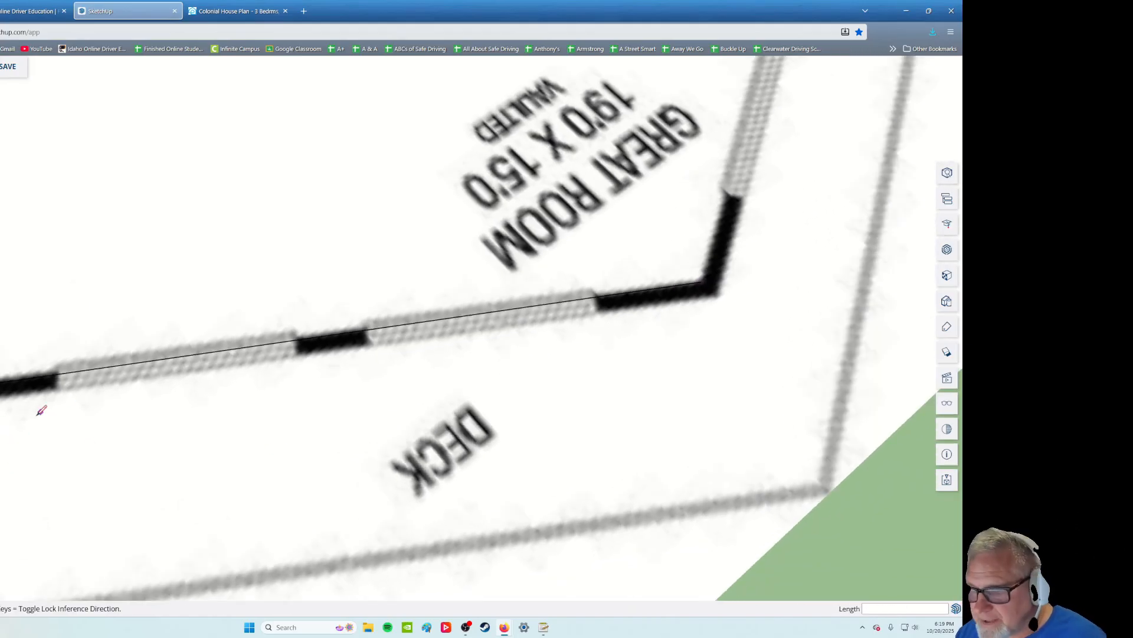
Draw a 6" perpendicular edge outward from the inner DINING/GREAT ROOM corner and connect its end to the DINING outline's outer corner
{"action": "scroll", "coordinate": [177, 362], "scroll_direction": "down", "scroll_amount": 3}
{"action": "scroll", "coordinate": [84, 352], "scroll_direction": "up", "scroll_amount": 6}
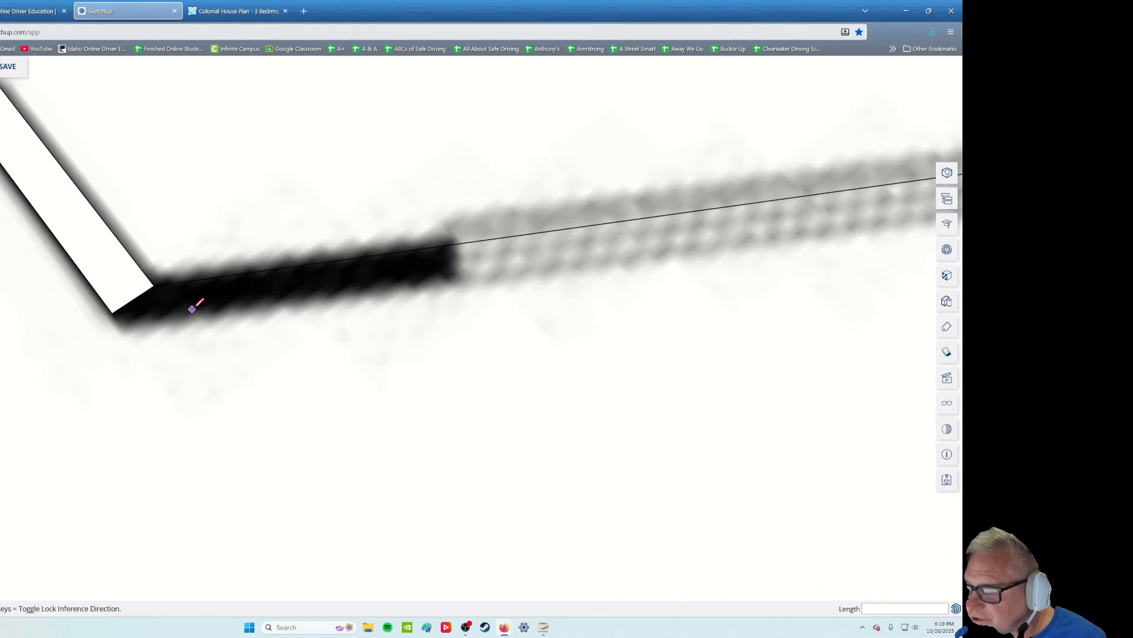
{"action": "left_click", "coordinate": [155, 285]}
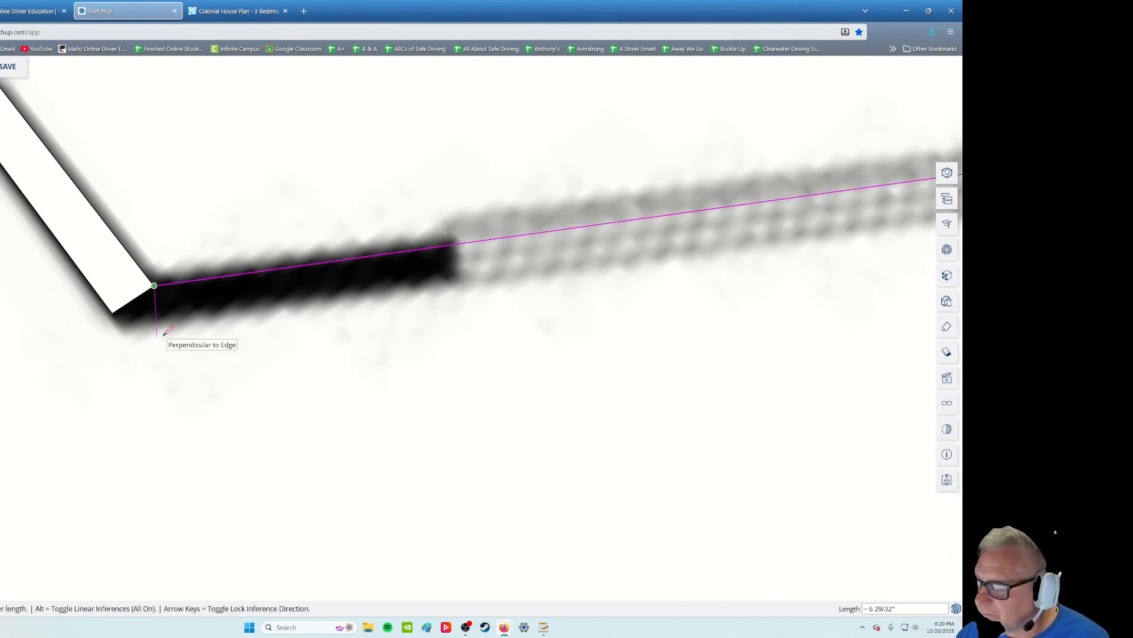
{"action": "key", "text": "Return"}
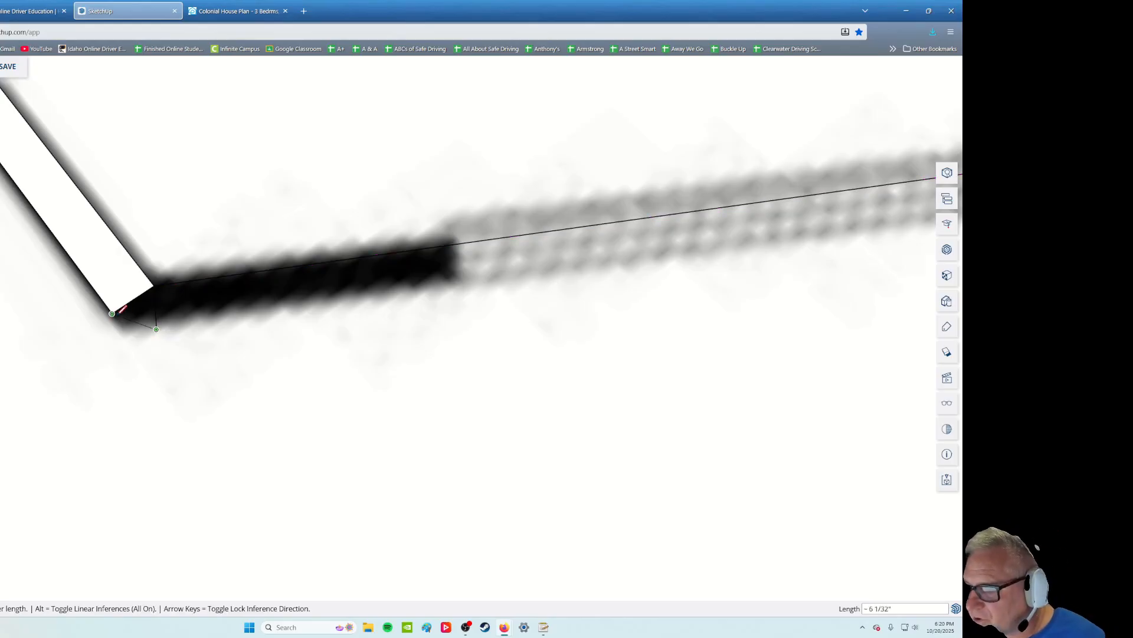
{"action": "left_click", "coordinate": [115, 312]}
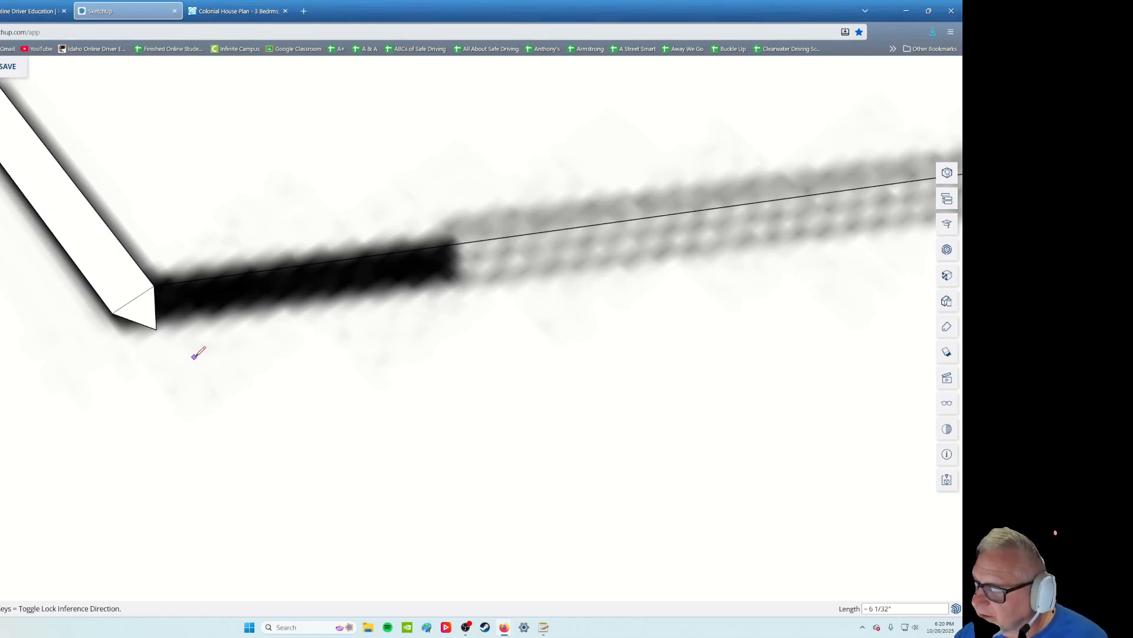
{"action": "scroll", "coordinate": [197, 351], "scroll_direction": "down", "scroll_amount": 2}
{"action": "left_click", "coordinate": [171, 340]}
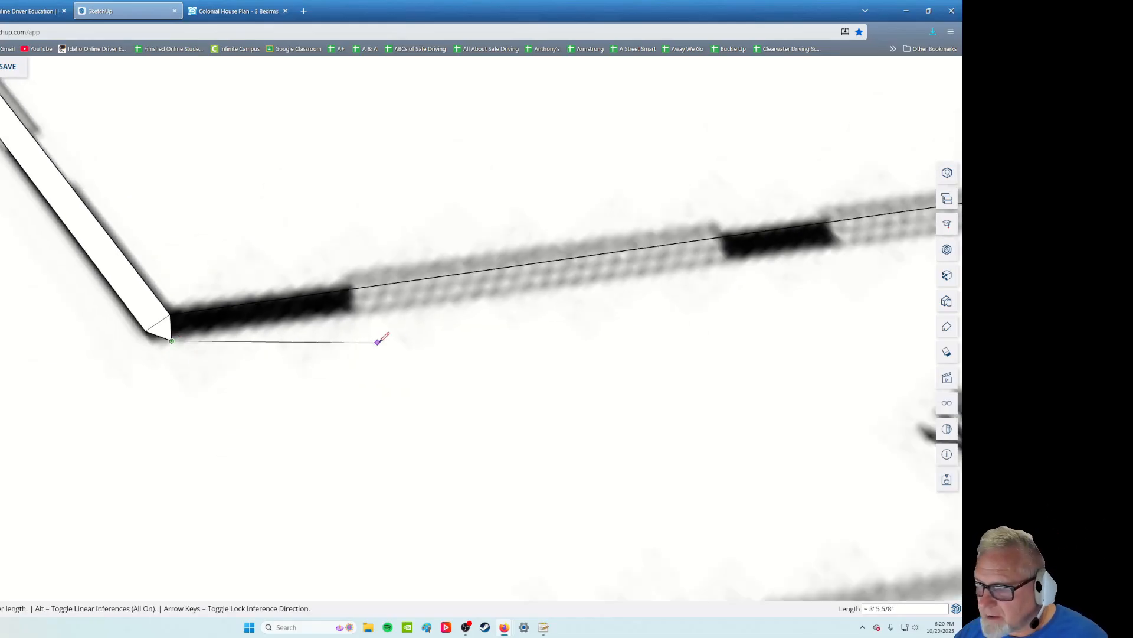
{"action": "scroll", "coordinate": [392, 316], "scroll_direction": "down", "scroll_amount": 2}
{"action": "middle_click_drag", "start_coordinate": [560, 317], "coordinate": [248, 391], "text": "shift"}
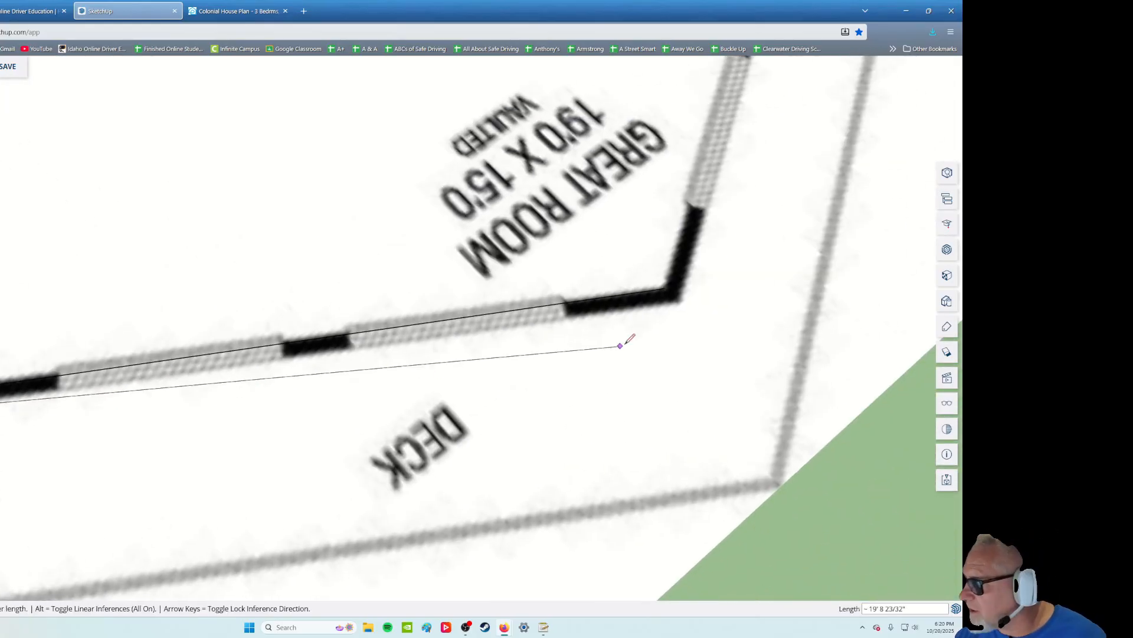
{"action": "middle_click_drag", "start_coordinate": [626, 340], "coordinate": [423, 385], "text": "shift"}
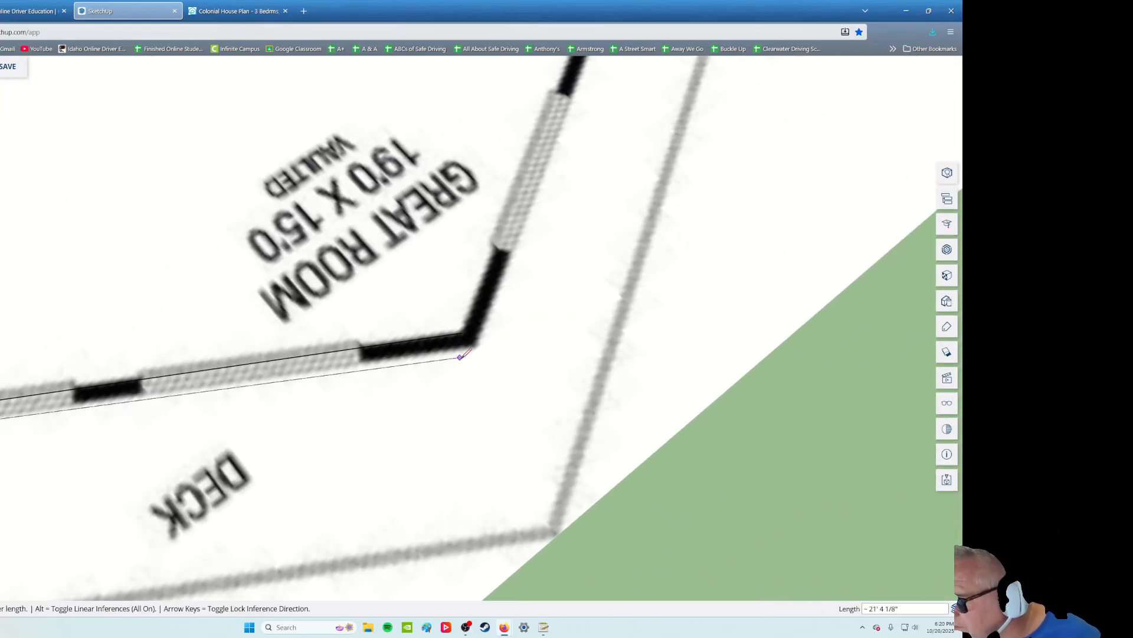
{"action": "scroll", "coordinate": [461, 352], "scroll_direction": "up", "scroll_amount": 2}
{"action": "scroll", "coordinate": [461, 352], "scroll_direction": "up", "scroll_amount": 2}
{"action": "key", "text": "Escape"}
Draw a 6" perpendicular edge at the far end of the GREAT ROOM's DECK wall and run the outer edge back to the DINING corner mark
{"action": "left_click", "coordinate": [464, 306]}
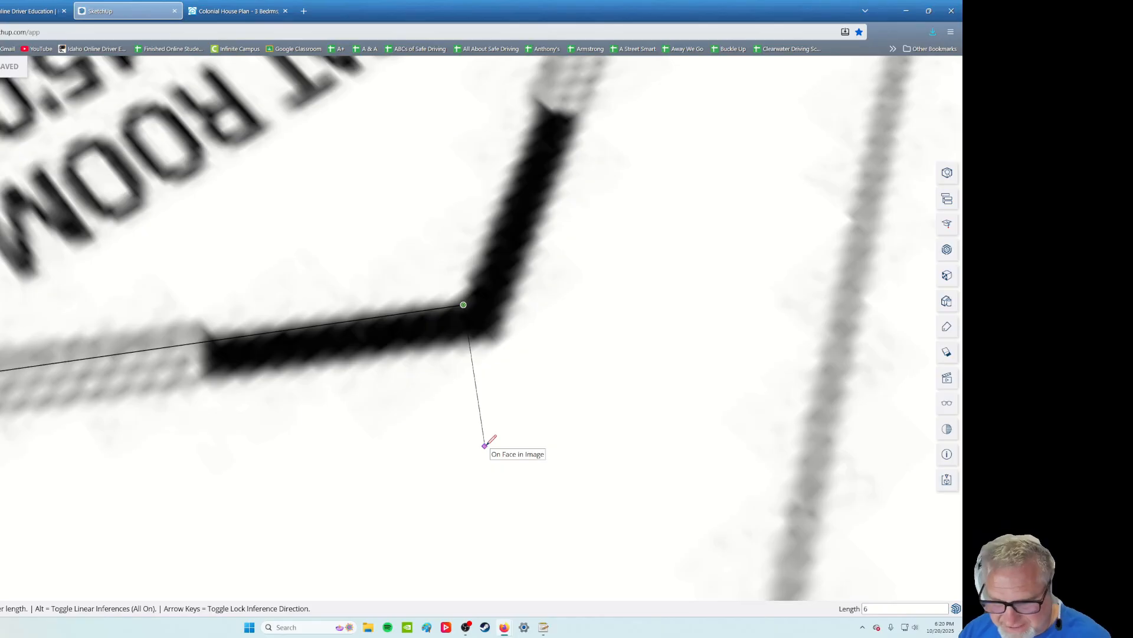
{"action": "key", "text": "Return"}
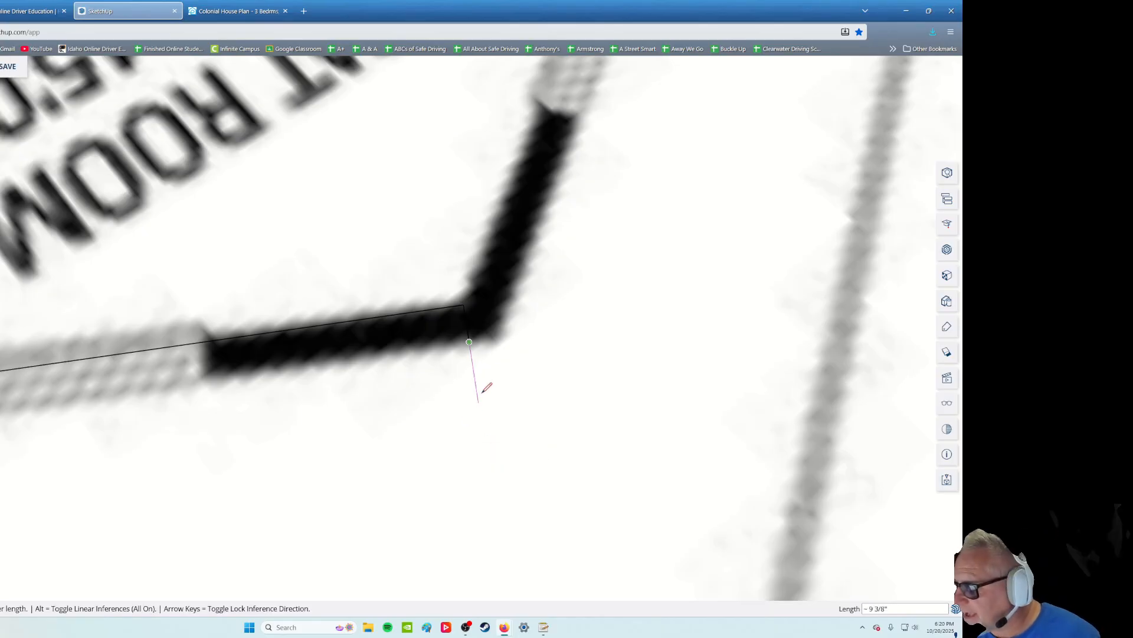
{"action": "scroll", "coordinate": [66, 451], "scroll_direction": "down", "scroll_amount": 1}
{"action": "mouse_move", "coordinate": [42, 453]}
{"action": "middle_mouse_down", "text": "shift"}
{"action": "mouse_move", "coordinate": [559, 484]}
{"action": "mouse_move", "coordinate": [614, 467]}
{"action": "middle_mouse_up", "text": "shift"}
{"action": "middle_click_drag", "start_coordinate": [254, 464], "coordinate": [565, 318], "text": "shift"}
{"action": "middle_click_drag", "start_coordinate": [92, 333], "coordinate": [377, 263], "text": "shift"}
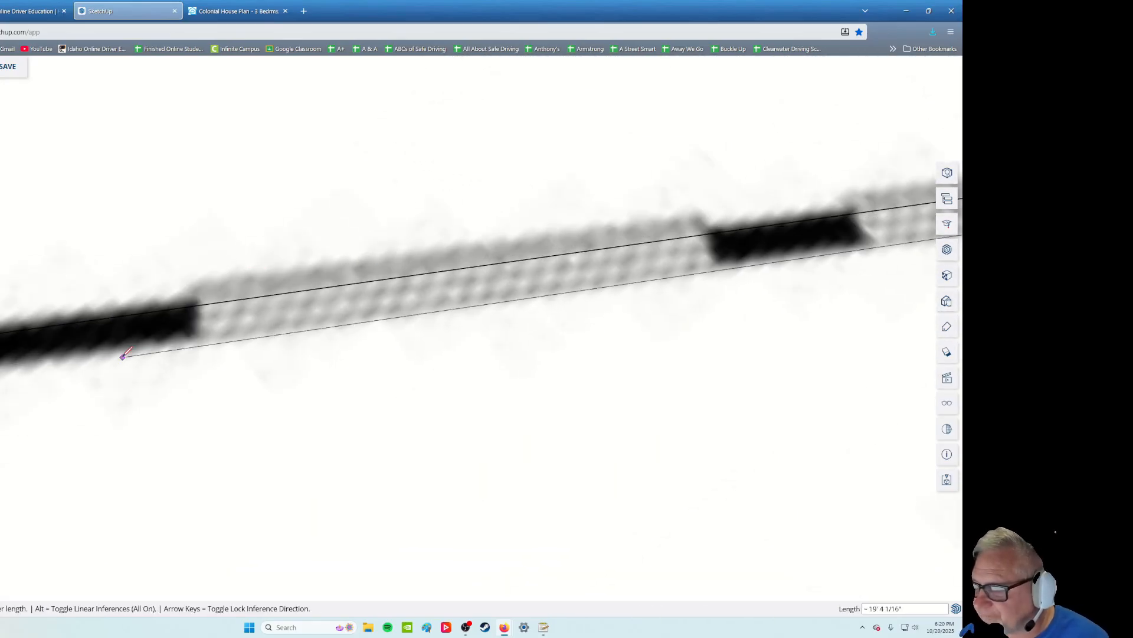
{"action": "middle_click_drag", "start_coordinate": [123, 356], "coordinate": [261, 329], "text": "shift"}
{"action": "left_click", "coordinate": [87, 349]}
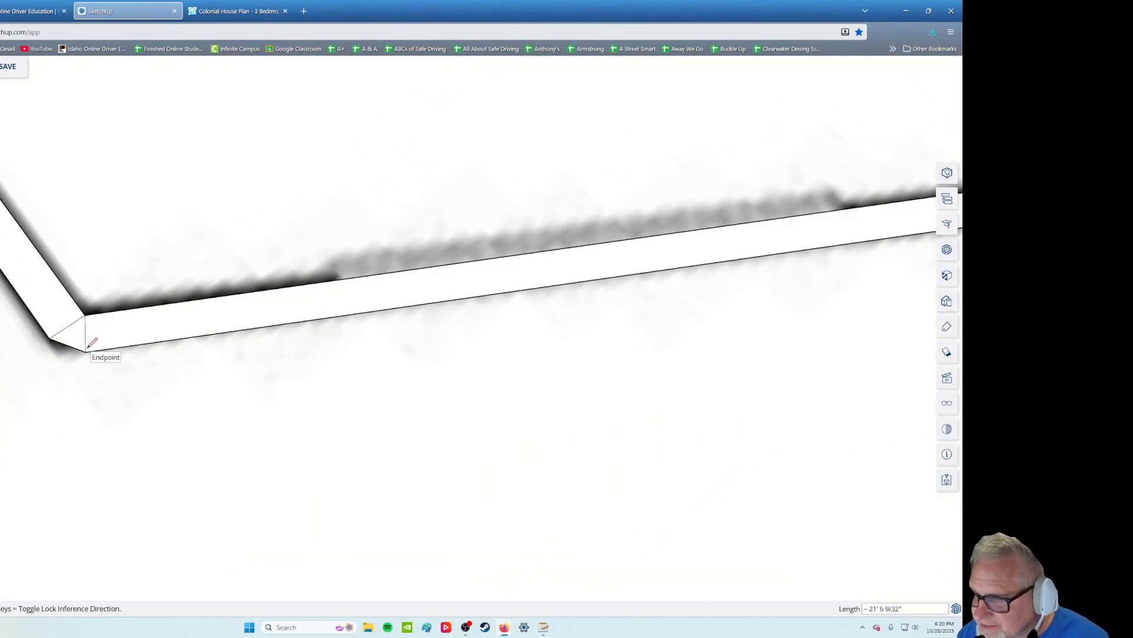
Erase the two dividing lines where the DINING and GREAT ROOM wall outlines meet
{"action": "mouse_move", "coordinate": [126, 455]}
{"action": "middle_mouse_down"}
{"action": "mouse_move", "coordinate": [45, 471]}
{"action": "mouse_move", "coordinate": [75, 356]}
{"action": "mouse_move", "coordinate": [91, 450]}
{"action": "mouse_move", "coordinate": [83, 481]}
{"action": "mouse_move", "coordinate": [89, 461]}
{"action": "middle_mouse_up"}
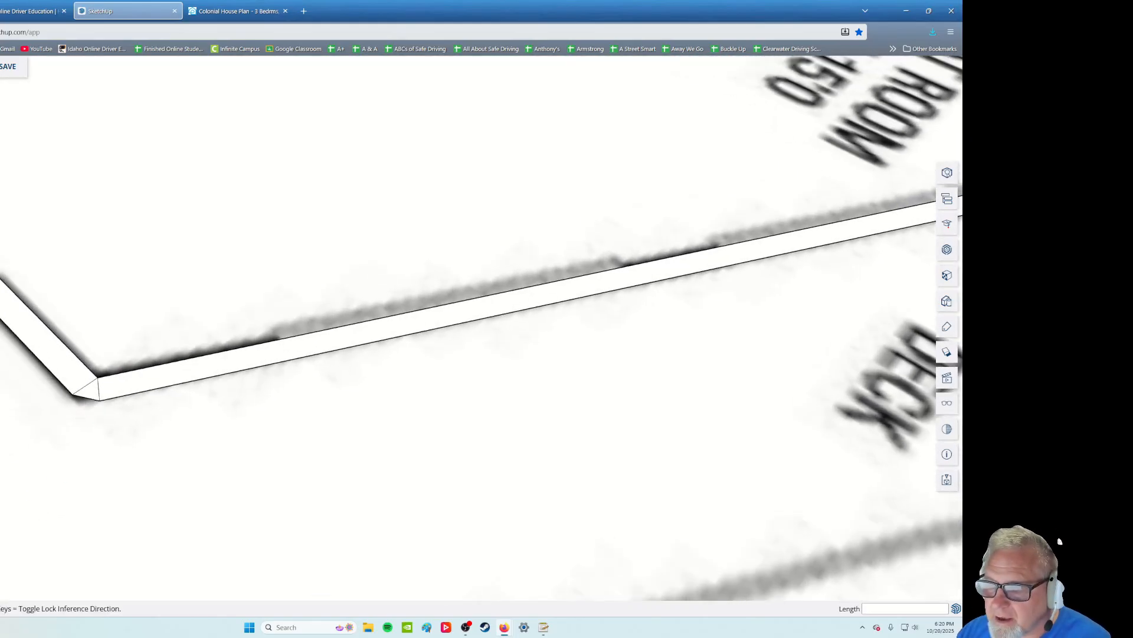
{"action": "key", "text": "space"}
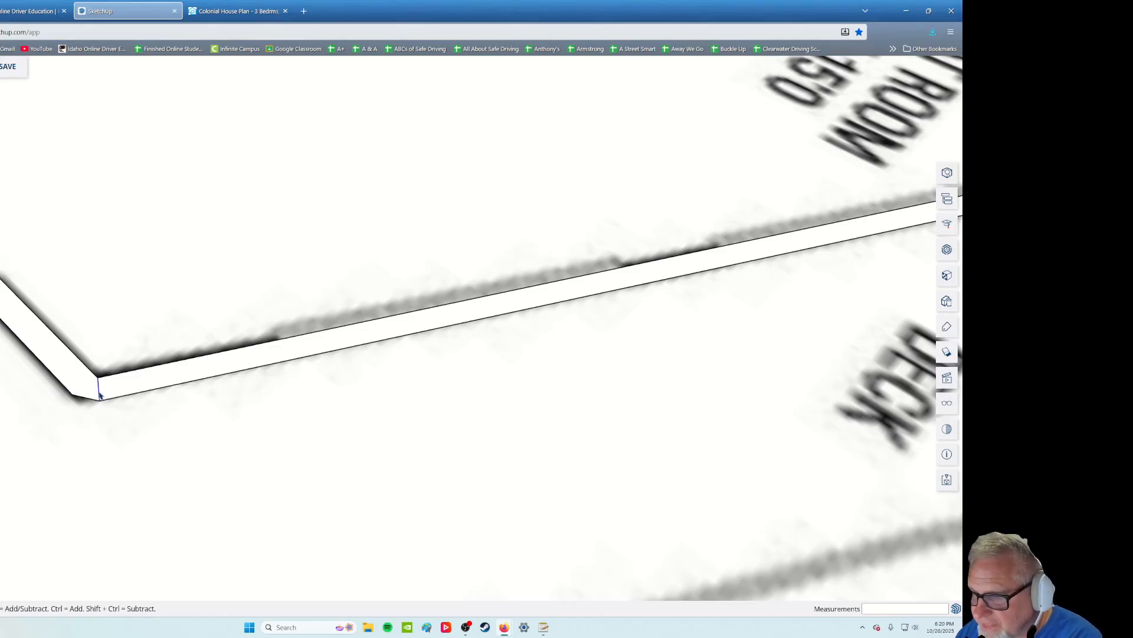
{"action": "mouse_move", "coordinate": [156, 463]}
{"action": "middle_mouse_down"}
{"action": "mouse_move", "coordinate": [144, 374]}
{"action": "mouse_move", "coordinate": [106, 451]}
{"action": "mouse_move", "coordinate": [94, 450]}
{"action": "mouse_move", "coordinate": [121, 460]}
{"action": "middle_mouse_up"}
{"action": "scroll", "coordinate": [121, 460], "scroll_direction": "down", "scroll_amount": 6}
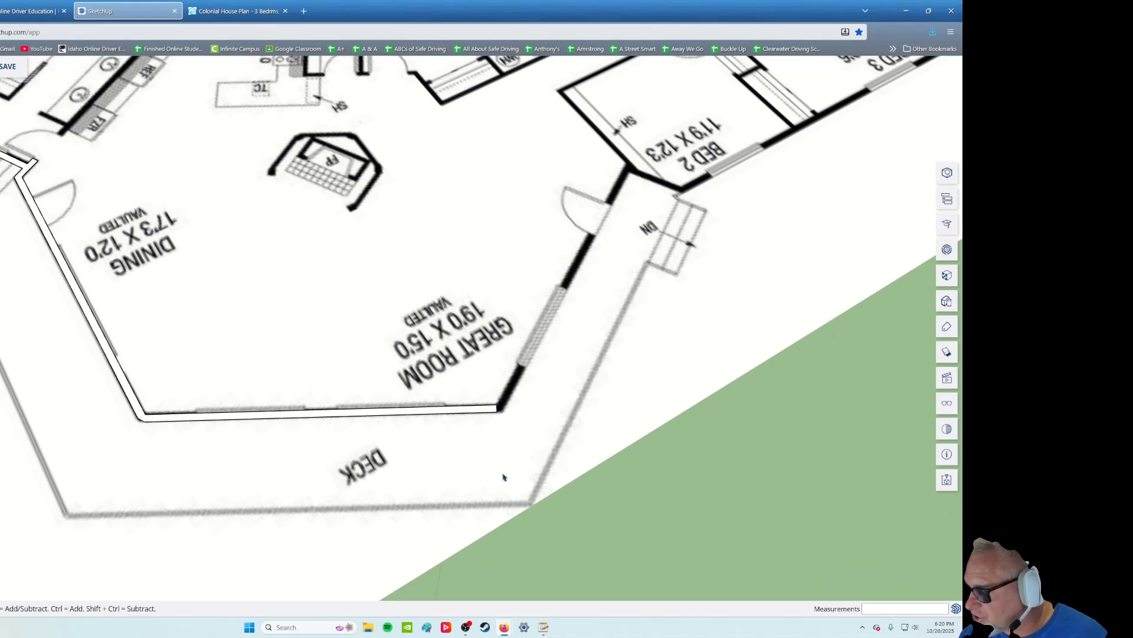
Extend the DINING wall's outer edge in a straight line past its end at the chamfered GREAT ROOM corner
{"action": "scroll", "coordinate": [508, 420], "scroll_direction": "up", "scroll_amount": 8}
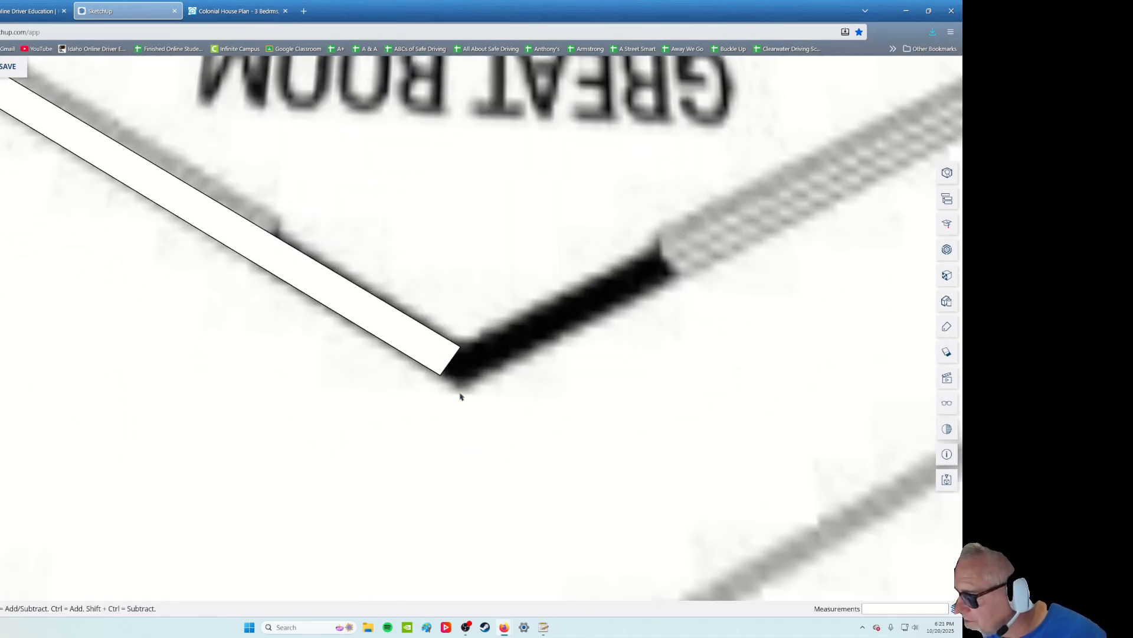
{"action": "mouse_move", "coordinate": [98, 403]}
{"action": "middle_mouse_down"}
{"action": "mouse_move", "coordinate": [88, 397]}
{"action": "mouse_move", "coordinate": [260, 425]}
{"action": "mouse_move", "coordinate": [218, 364]}
{"action": "mouse_move", "coordinate": [362, 473]}
{"action": "mouse_move", "coordinate": [134, 442]}
{"action": "mouse_move", "coordinate": [276, 403]}
{"action": "middle_mouse_up"}
{"action": "scroll", "coordinate": [265, 370], "scroll_direction": "up", "scroll_amount": 5}
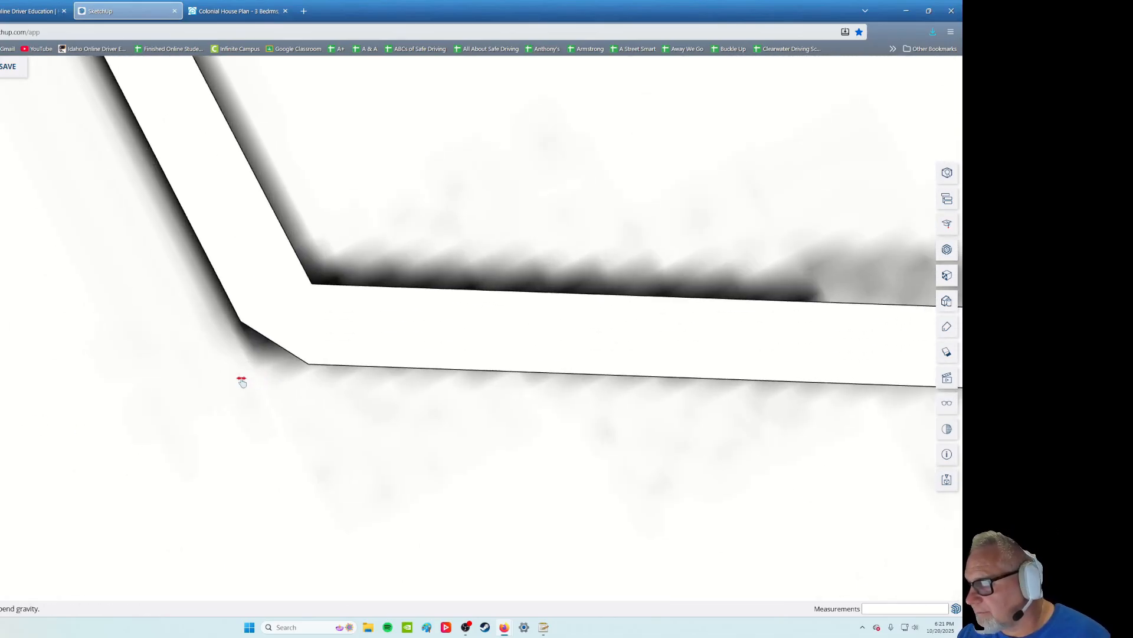
{"action": "key", "text": "l"}
{"action": "left_click", "coordinate": [172, 345]}
{"action": "left_click", "coordinate": [202, 406]}
{"action": "key", "text": "Escape"}
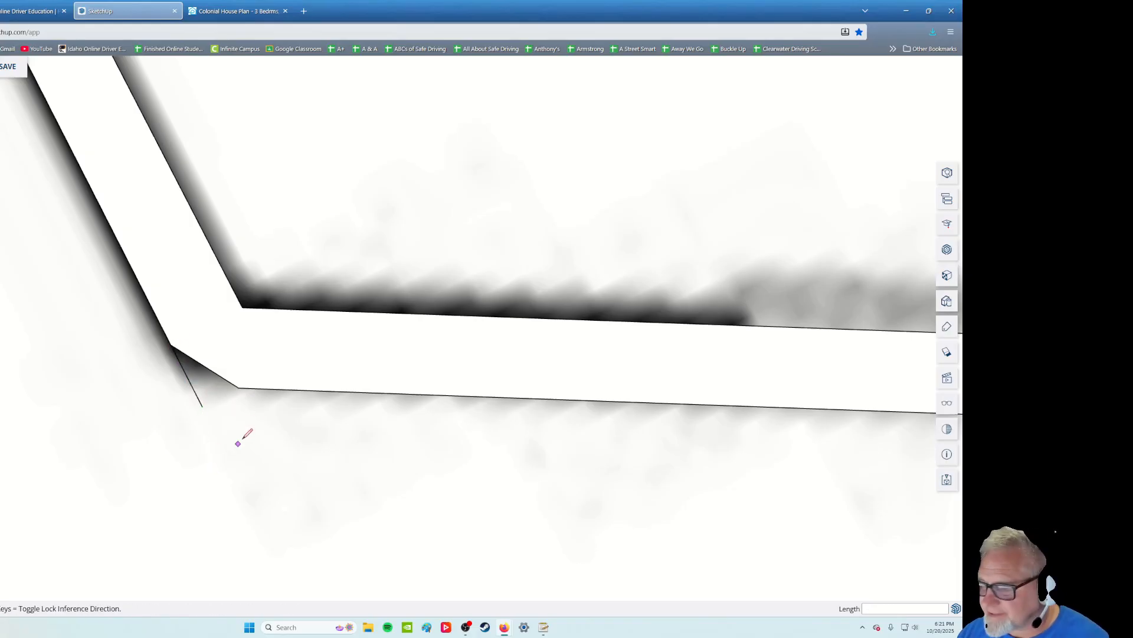
Try to extend the GREAT ROOM wall's outer edge across the DINING wall's extension line, and undo the stray edge
{"action": "left_click", "coordinate": [239, 387]}
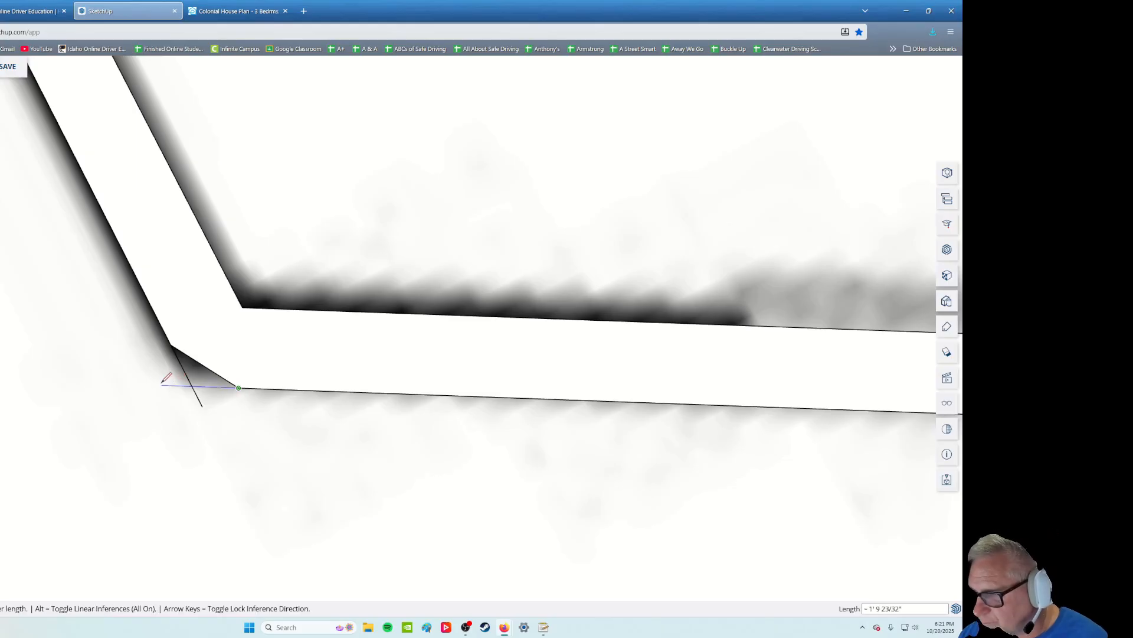
{"action": "left_click", "coordinate": [142, 384]}
{"action": "key", "text": "Escape"}
{"action": "scroll", "coordinate": [132, 441], "scroll_direction": "up", "scroll_amount": 3}
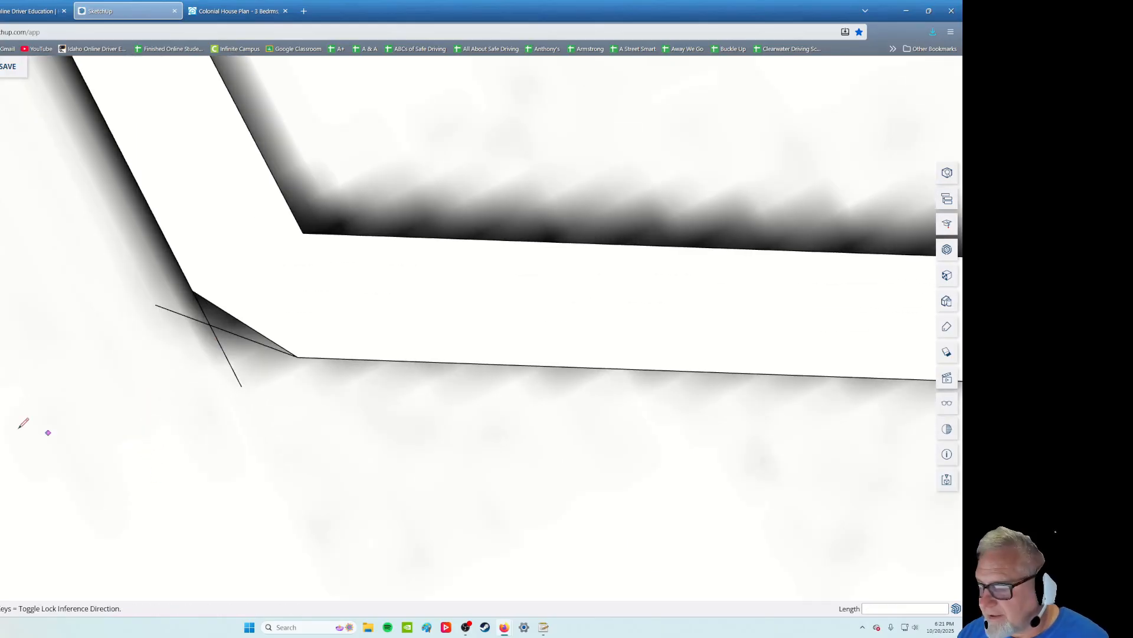
{"action": "key", "text": "space"}
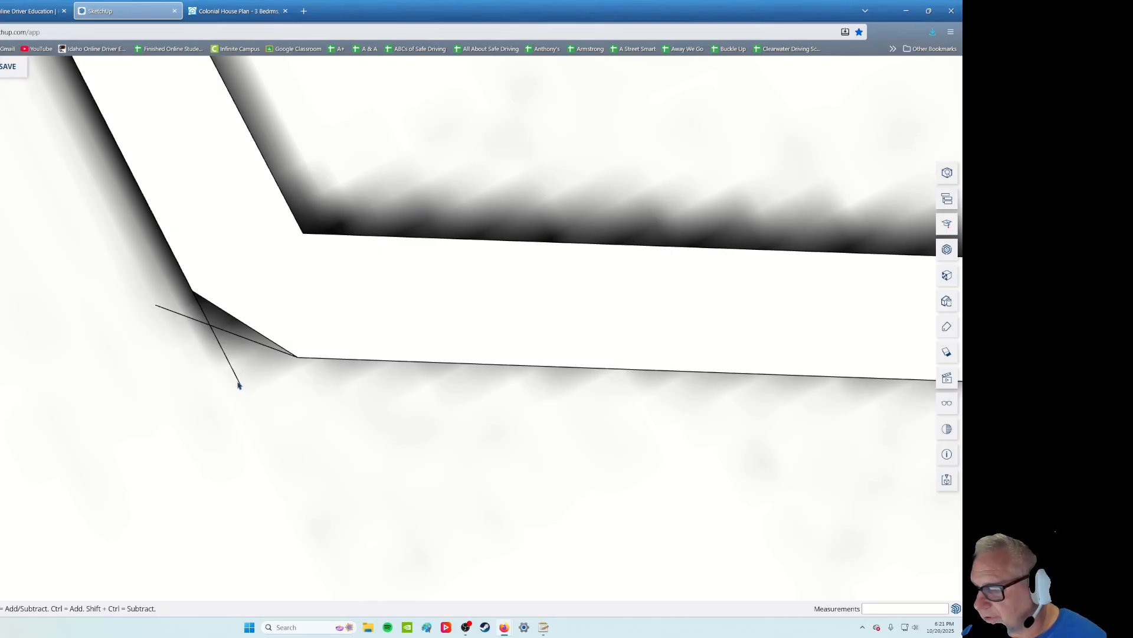
{"action": "scroll", "coordinate": [246, 388], "scroll_direction": "up", "scroll_amount": 3}
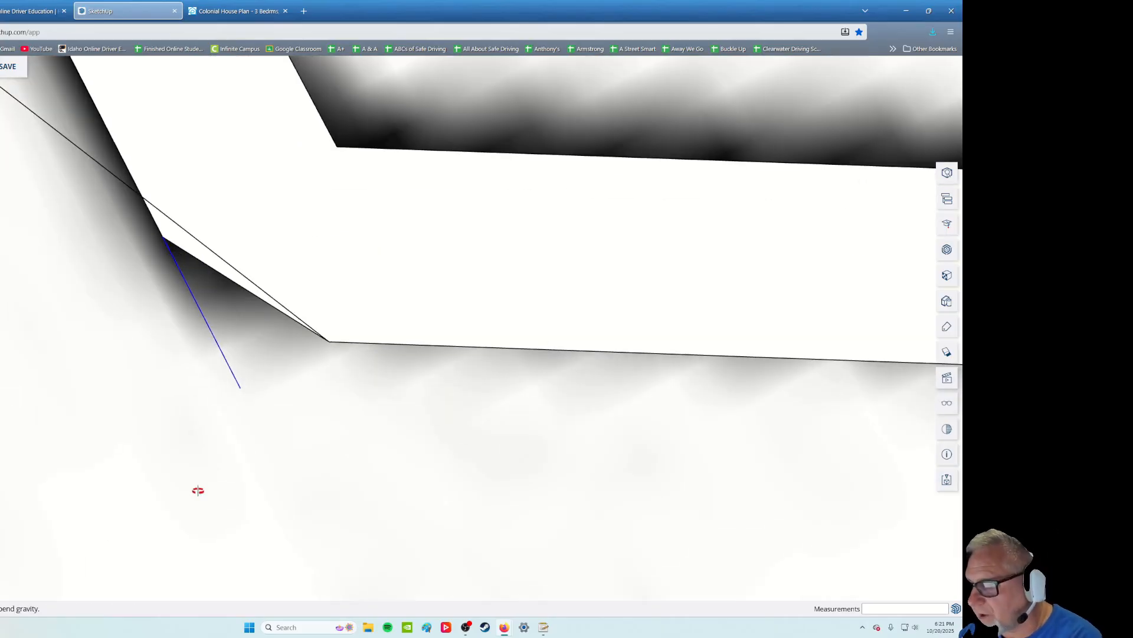
{"action": "key", "text": "ctrl+z"}
{"action": "mouse_move", "coordinate": [206, 511]}
{"action": "middle_mouse_down"}
{"action": "mouse_move", "coordinate": [324, 278]}
{"action": "mouse_move", "coordinate": [228, 370]}
{"action": "mouse_move", "coordinate": [250, 409]}
{"action": "mouse_move", "coordinate": [180, 478]}
{"action": "mouse_move", "coordinate": [220, 380]}
{"action": "mouse_move", "coordinate": [157, 485]}
{"action": "mouse_move", "coordinate": [258, 404]}
{"action": "mouse_move", "coordinate": [192, 460]}
{"action": "middle_mouse_up"}
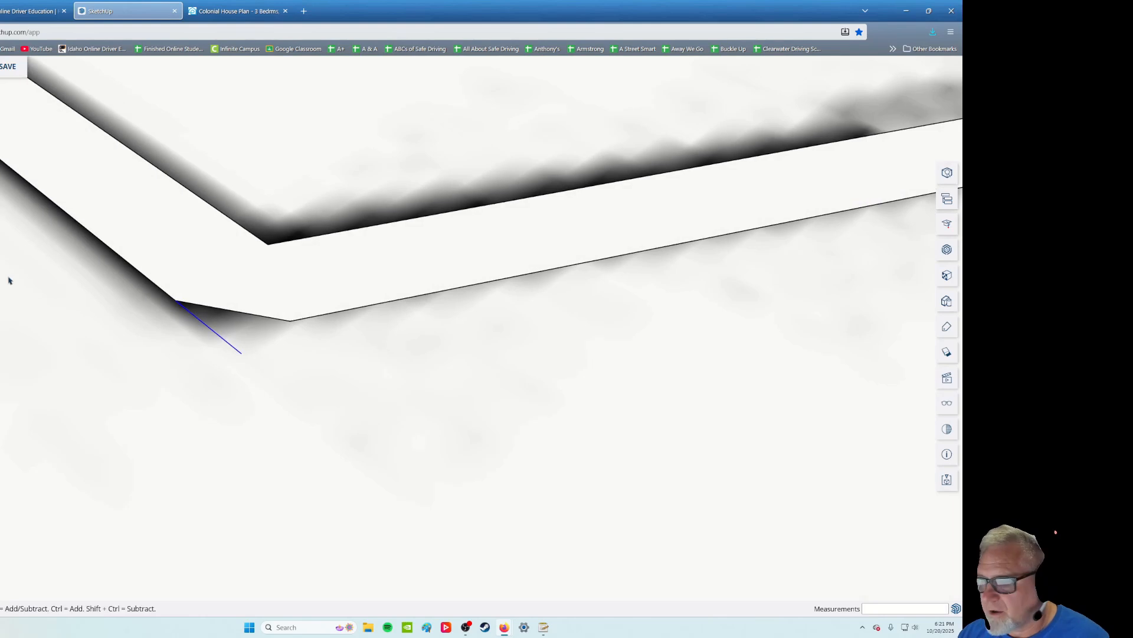
Extend the GREAT ROOM wall's outer edge across the DINING extension, then remove both overhangs and the diagonal to leave a sharp corner
{"action": "key", "text": "l"}
{"action": "left_click", "coordinate": [289, 321]}
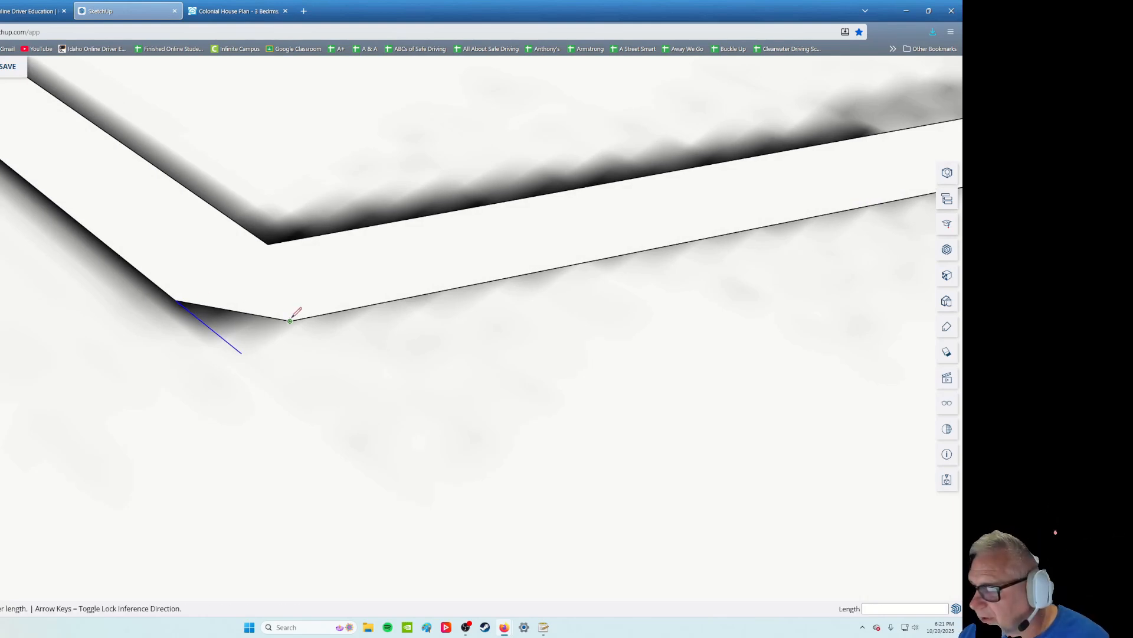
{"action": "left_click", "coordinate": [177, 342]}
{"action": "key", "text": "space"}
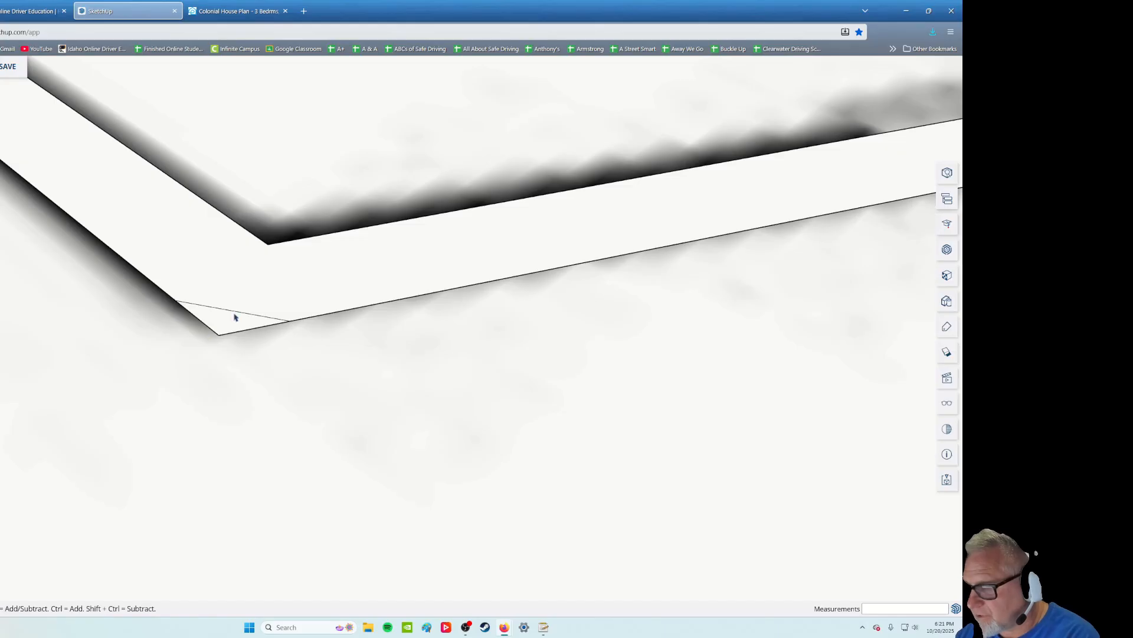
{"action": "middle_click_drag", "start_coordinate": [310, 358], "coordinate": [260, 497]}
{"action": "scroll", "coordinate": [260, 497], "scroll_direction": "down", "scroll_amount": 10}
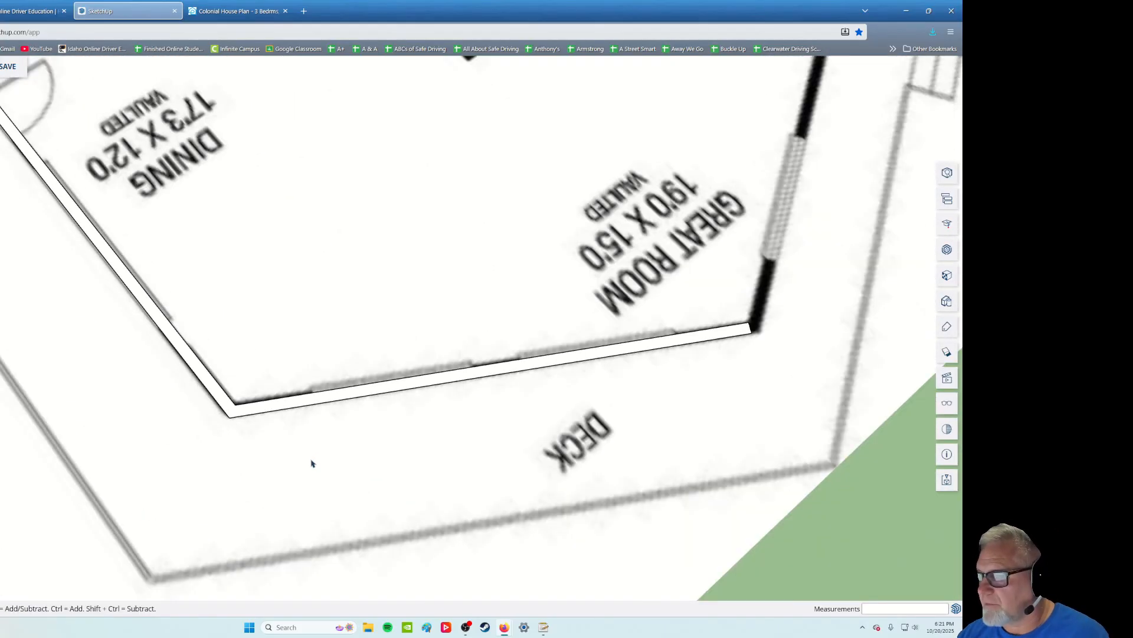
{"action": "scroll", "coordinate": [251, 471], "scroll_direction": "up", "scroll_amount": 5}
{"action": "scroll", "coordinate": [260, 451], "scroll_direction": "down", "scroll_amount": 8}
{"action": "middle_click_drag", "start_coordinate": [296, 455], "coordinate": [329, 430]}
{"action": "scroll", "coordinate": [328, 430], "scroll_direction": "up", "scroll_amount": 8}
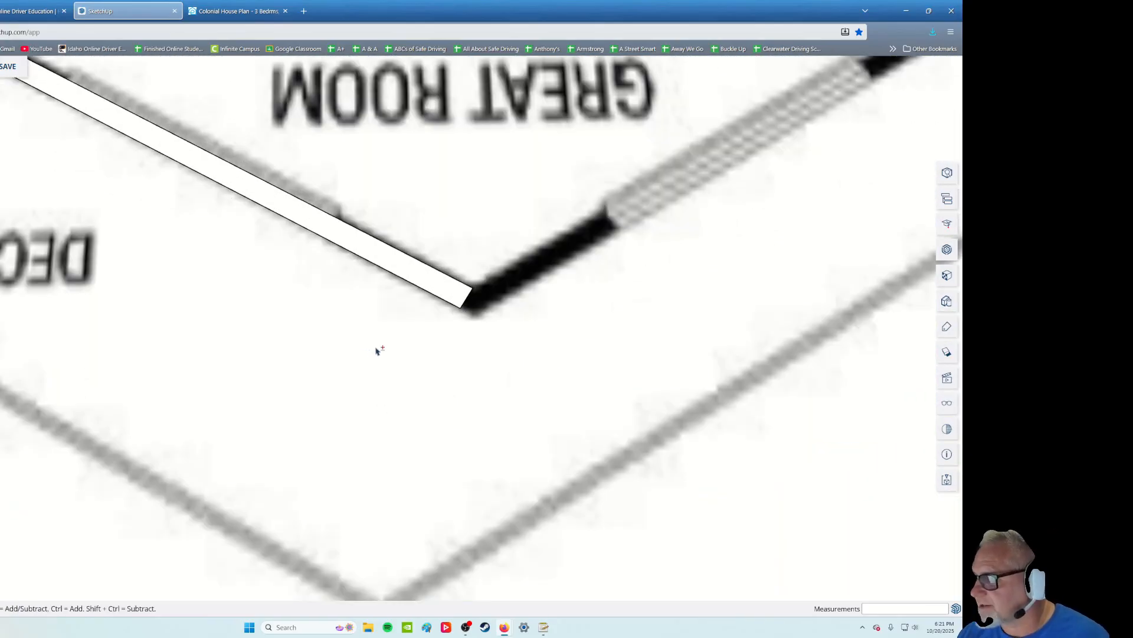
{"action": "scroll", "coordinate": [324, 404], "scroll_direction": "up", "scroll_amount": 3}
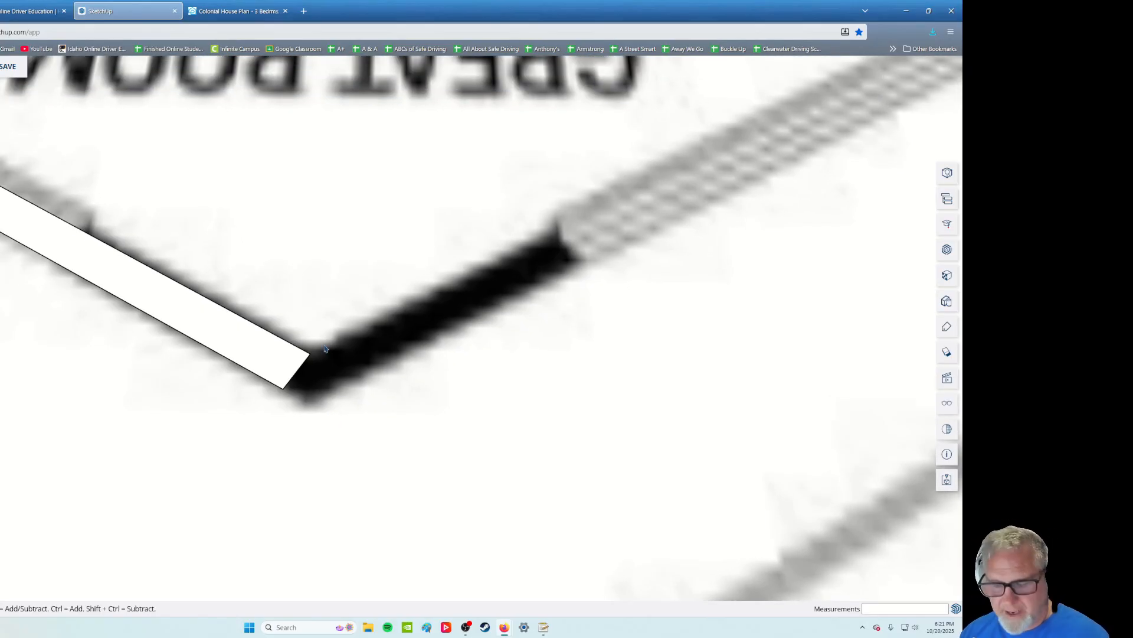
{"action": "scroll", "coordinate": [363, 466], "scroll_direction": "down", "scroll_amount": 4}
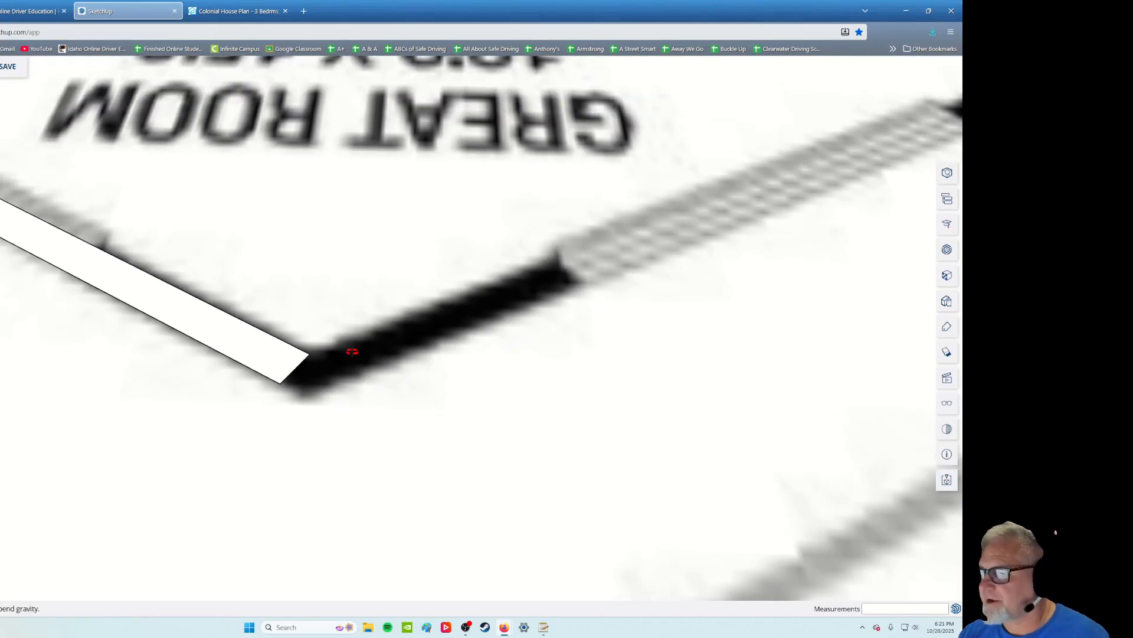
{"action": "scroll", "coordinate": [316, 448], "scroll_direction": "up", "scroll_amount": 3}
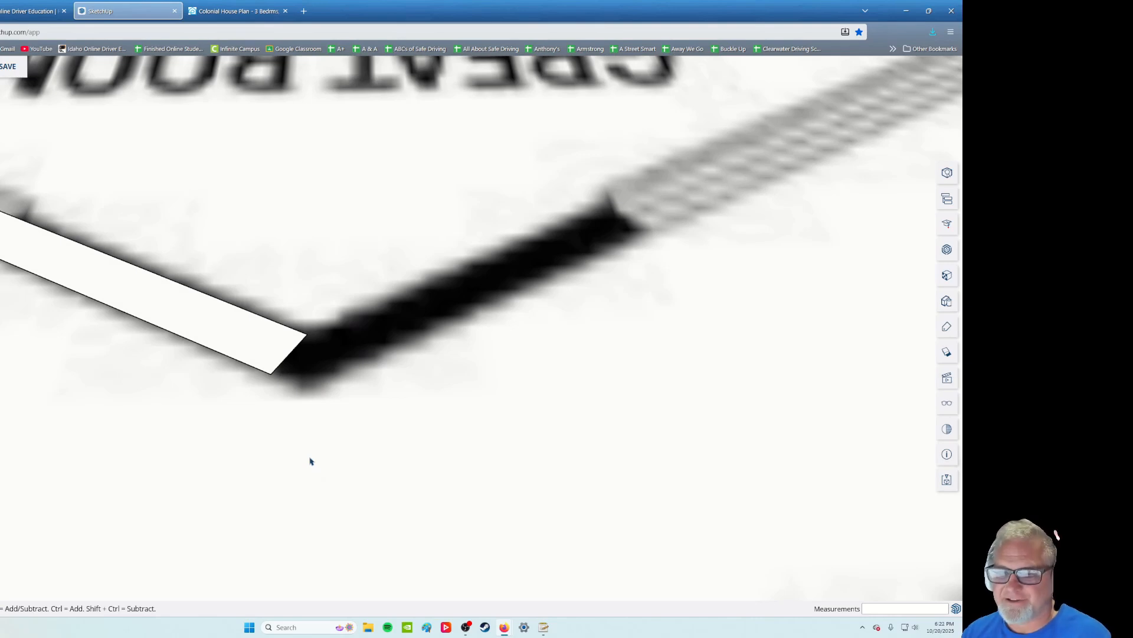
Trace the next GREAT ROOM wall's inner edge about 21' 10" from the DECK-side corner past the door to the BED 2 wall corner
{"action": "middle_click_drag", "start_coordinate": [246, 270], "coordinate": [343, 261]}
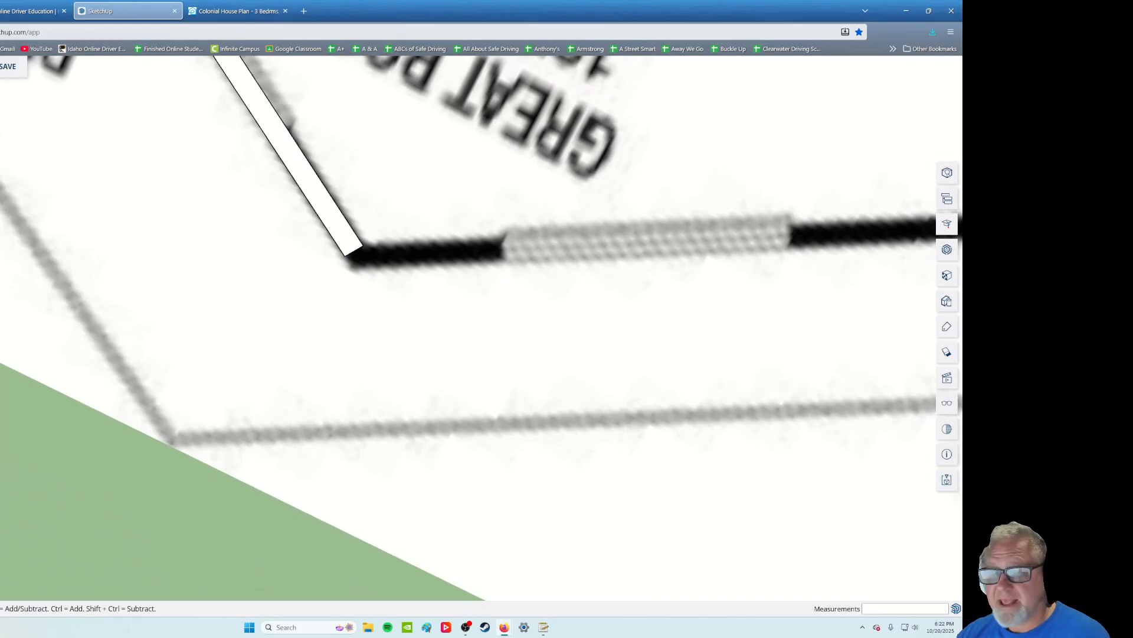
{"action": "key", "text": "l"}
{"action": "left_click", "coordinate": [363, 245]}
{"action": "middle_click_drag", "start_coordinate": [707, 245], "coordinate": [242, 282], "text": "shift"}
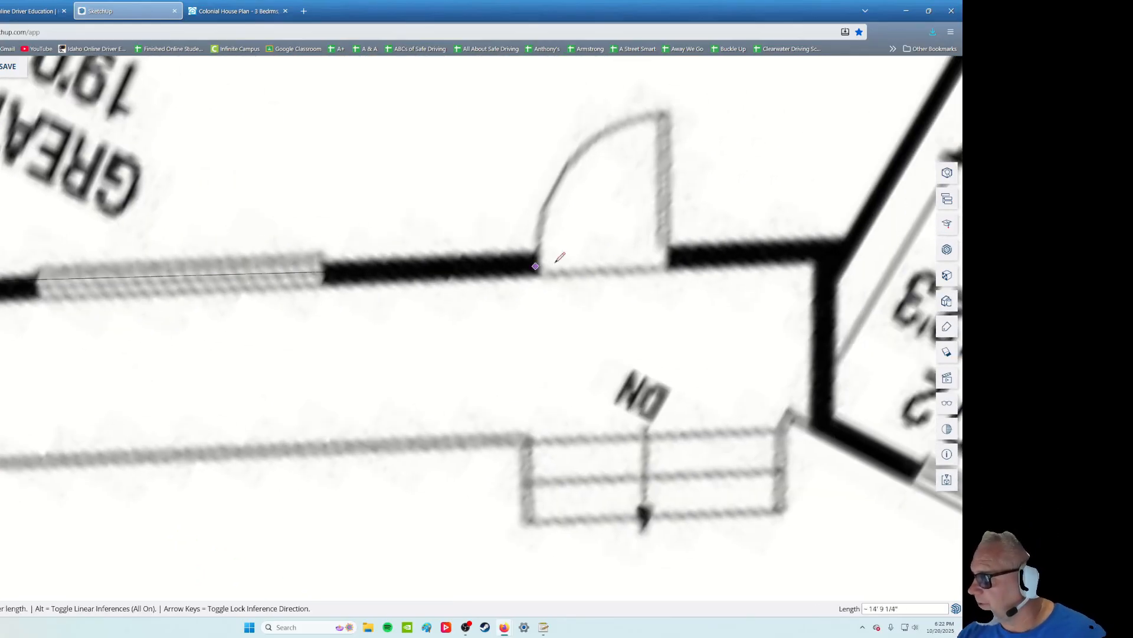
{"action": "middle_click_drag", "start_coordinate": [836, 244], "coordinate": [555, 230], "text": "shift"}
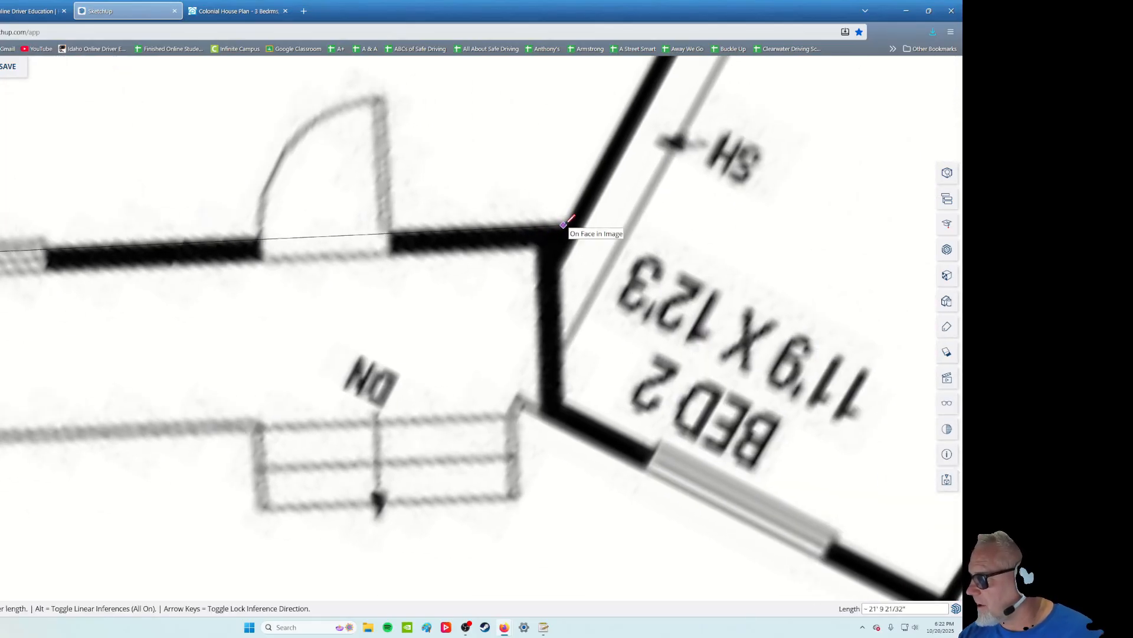
{"action": "left_click", "coordinate": [564, 225]}
{"action": "key", "text": "Escape"}
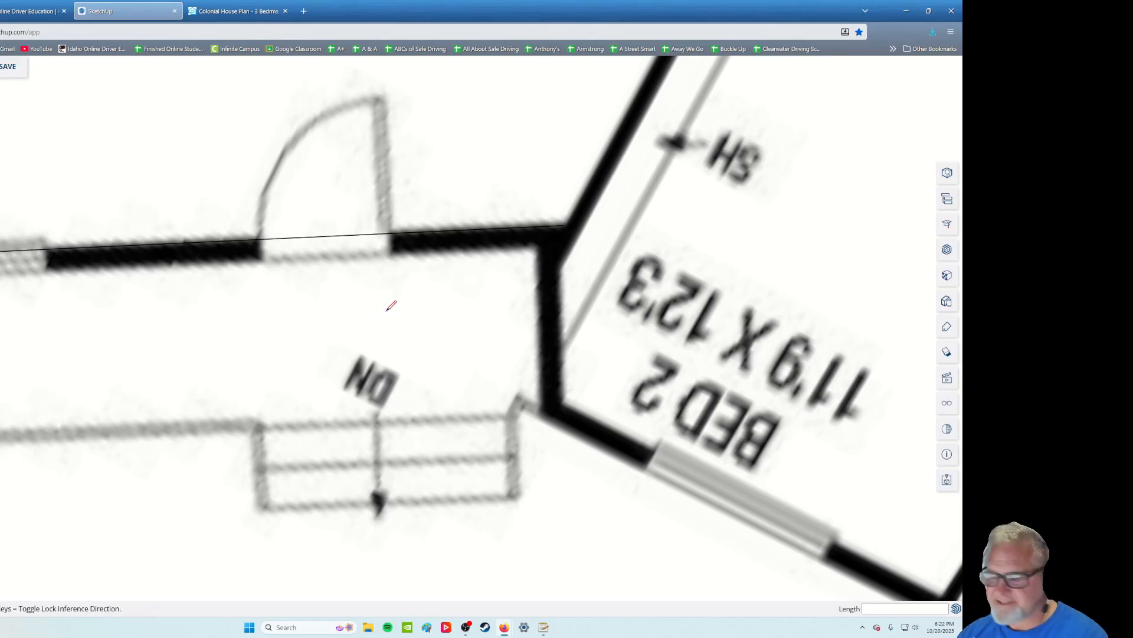
Draw a 6" line across the GREAT ROOM wall, perpendicular to its inner edge at the DECK-side corner
{"action": "middle_click_drag", "start_coordinate": [256, 325], "coordinate": [340, 354], "text": "shift"}
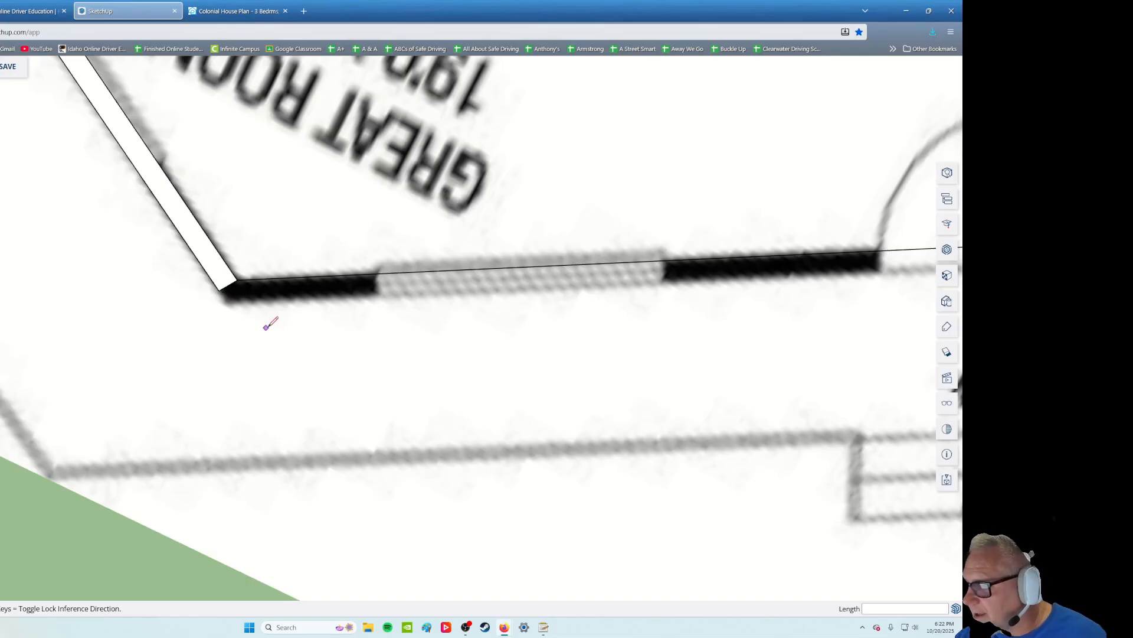
{"action": "scroll", "coordinate": [266, 331], "scroll_direction": "up", "scroll_amount": 5}
{"action": "left_click", "coordinate": [280, 229]}
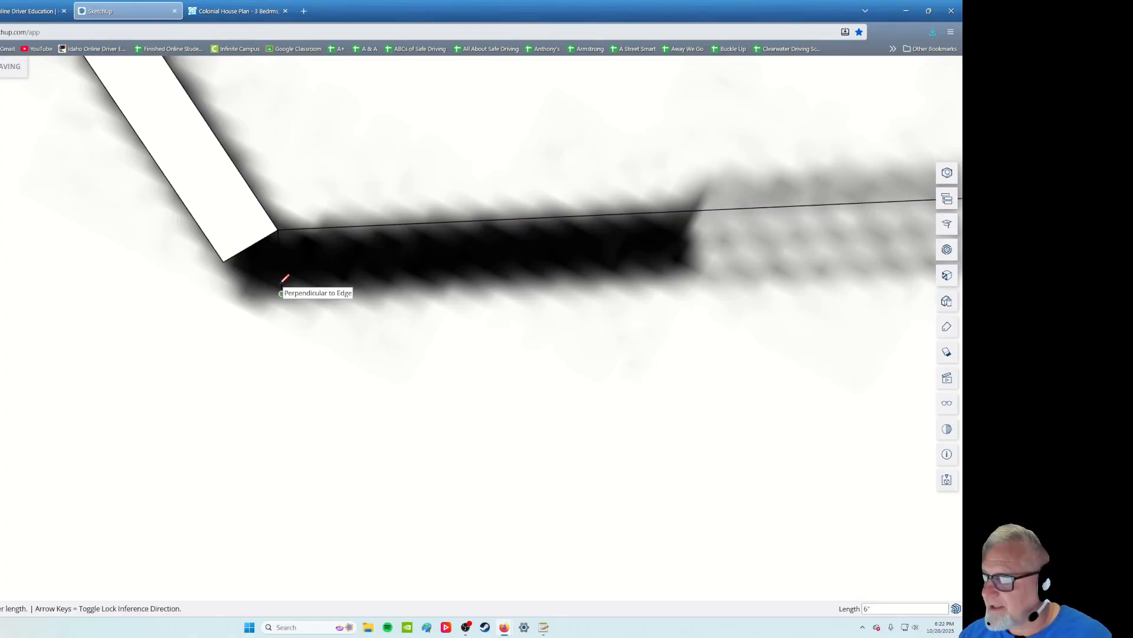
{"action": "left_click", "coordinate": [283, 281]}
Draw a 6" line perpendicular to the GREAT ROOM wall's inner edge, down to the outer corner where it meets the BED 2 wall
{"action": "scroll", "coordinate": [469, 310], "scroll_direction": "down", "scroll_amount": 2}
{"action": "middle_click_drag", "start_coordinate": [584, 303], "coordinate": [61, 306], "text": "shift"}
{"action": "middle_click_drag", "start_coordinate": [745, 298], "coordinate": [312, 328], "text": "shift"}
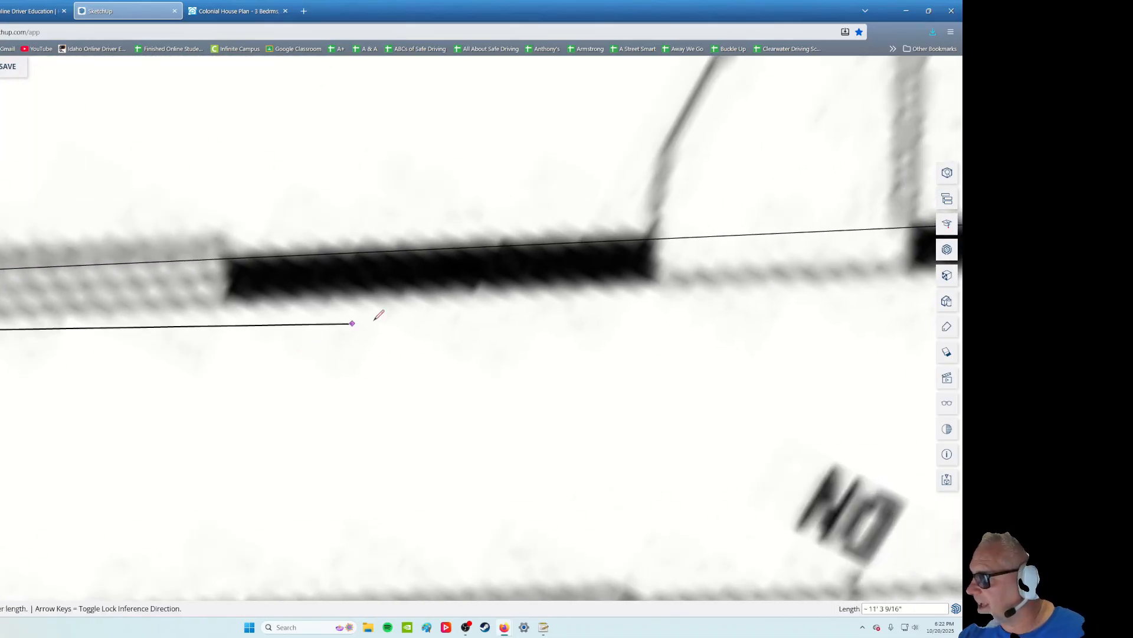
{"action": "middle_click_drag", "start_coordinate": [828, 304], "coordinate": [273, 303], "text": "shift"}
{"action": "key", "text": "Escape"}
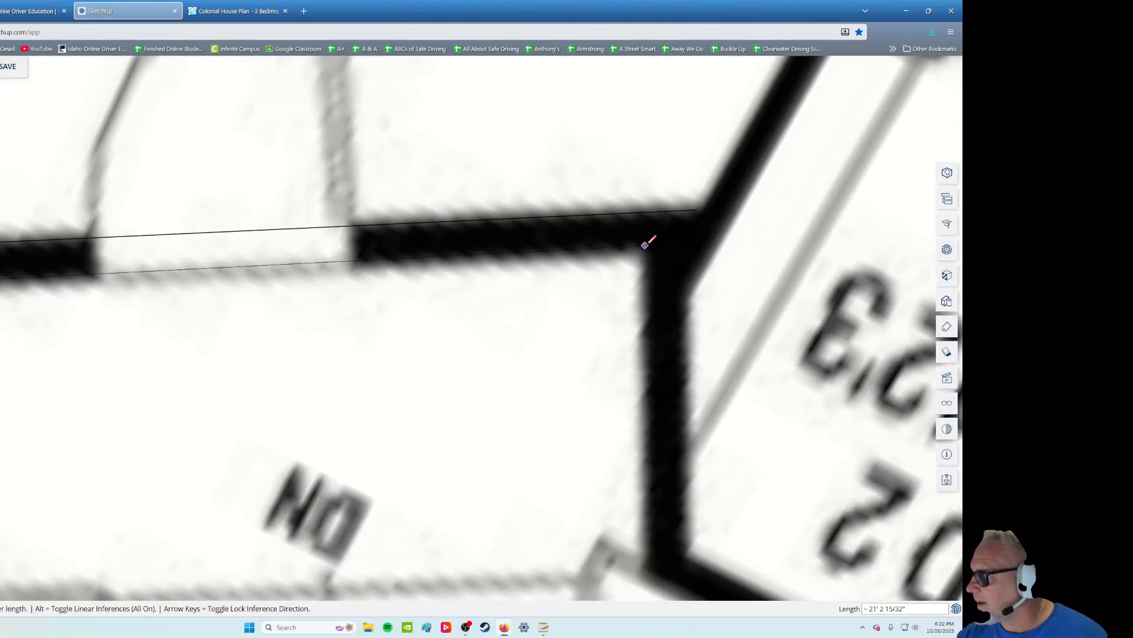
{"action": "left_click", "coordinate": [641, 212]}
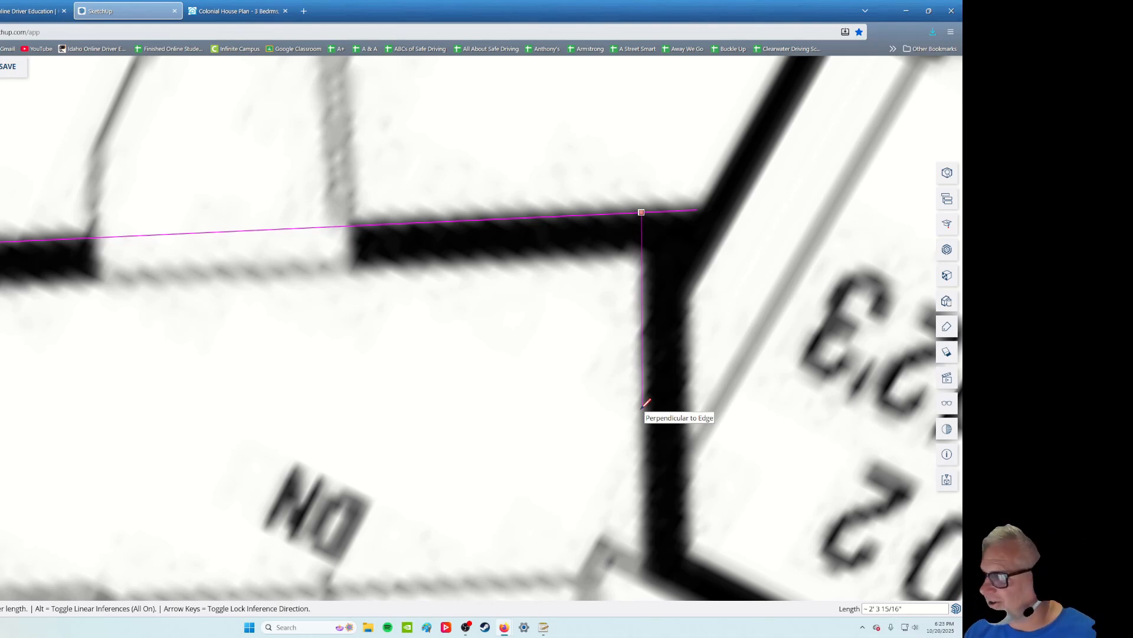
{"action": "type", "text": "6"}
{"action": "key", "text": "Return"}
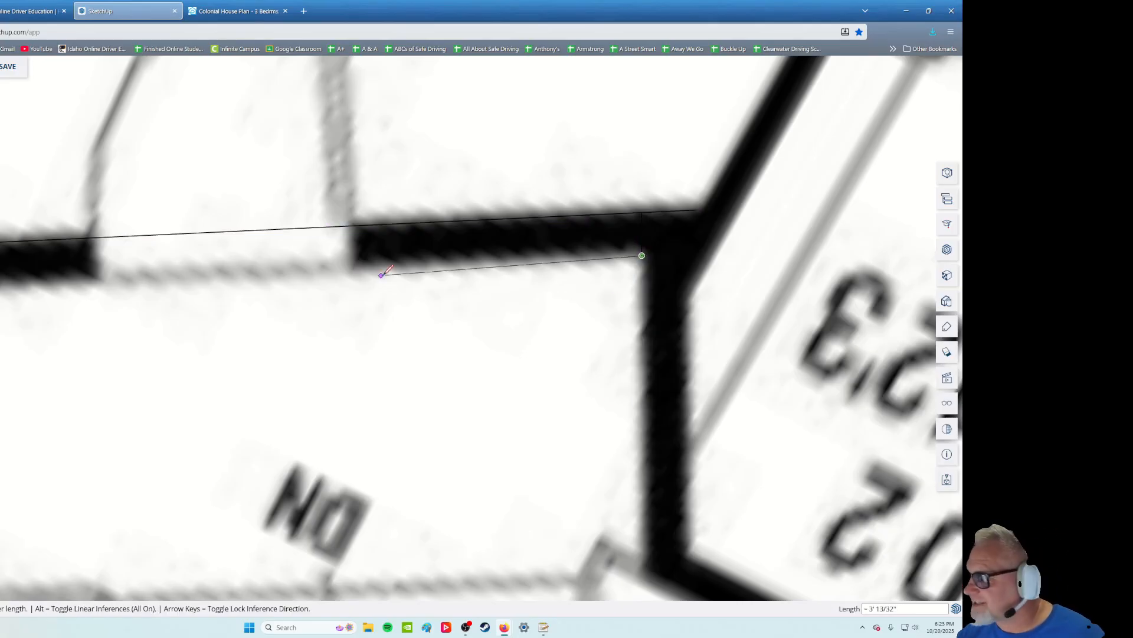
Trace the GREAT ROOM wall's outer edge from the BED 2 corner back to the 6" end line at the DECK-side corner, closing the wall outline
{"action": "middle_click_drag", "start_coordinate": [92, 290], "coordinate": [755, 322], "text": "shift"}
{"action": "middle_click_drag", "start_coordinate": [9, 359], "coordinate": [409, 217], "text": "shift"}
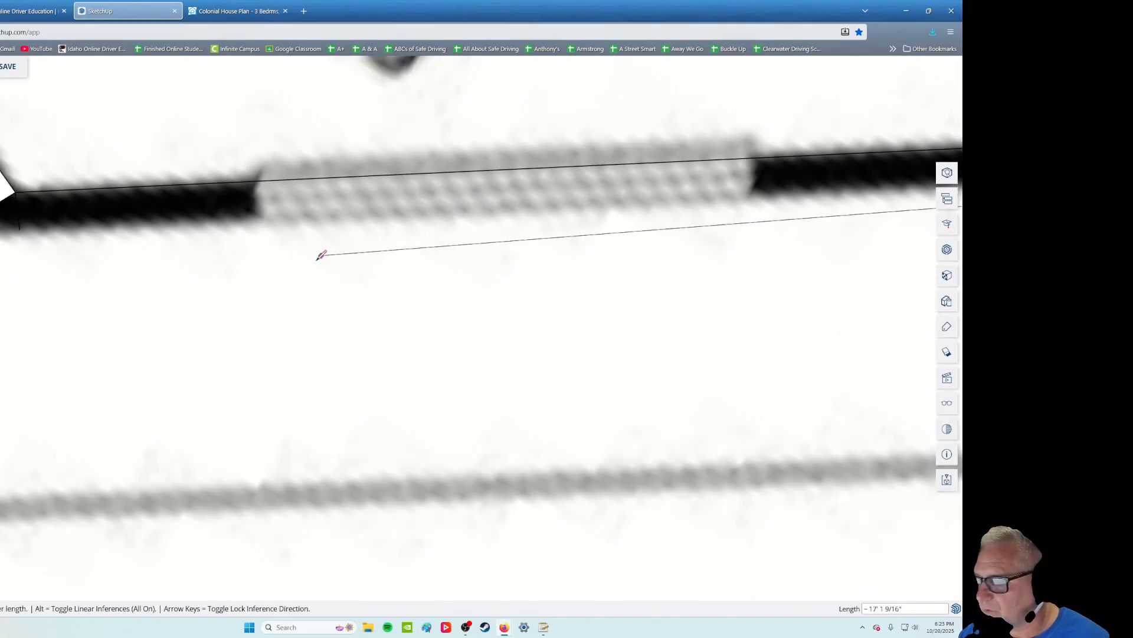
{"action": "scroll", "coordinate": [322, 256], "scroll_direction": "down", "scroll_amount": 2}
{"action": "left_click", "coordinate": [118, 238]}
{"action": "middle_click_drag", "start_coordinate": [47, 264], "coordinate": [23, 316]}
{"action": "scroll", "coordinate": [23, 316], "scroll_direction": "up", "scroll_amount": 3}
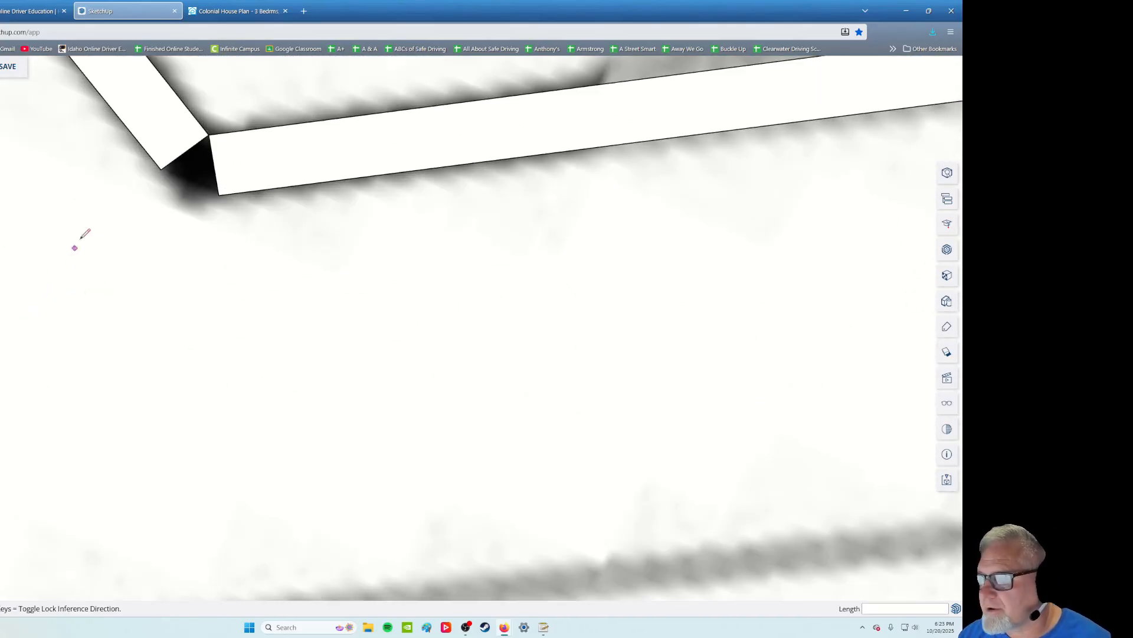
Extend the closed wall's outer edge in a straight line past its end at the DECK-side GREAT ROOM corner
{"action": "middle_click_drag", "start_coordinate": [101, 238], "coordinate": [87, 370], "text": "shift"}
{"action": "scroll", "coordinate": [110, 348], "scroll_direction": "up", "scroll_amount": 3}
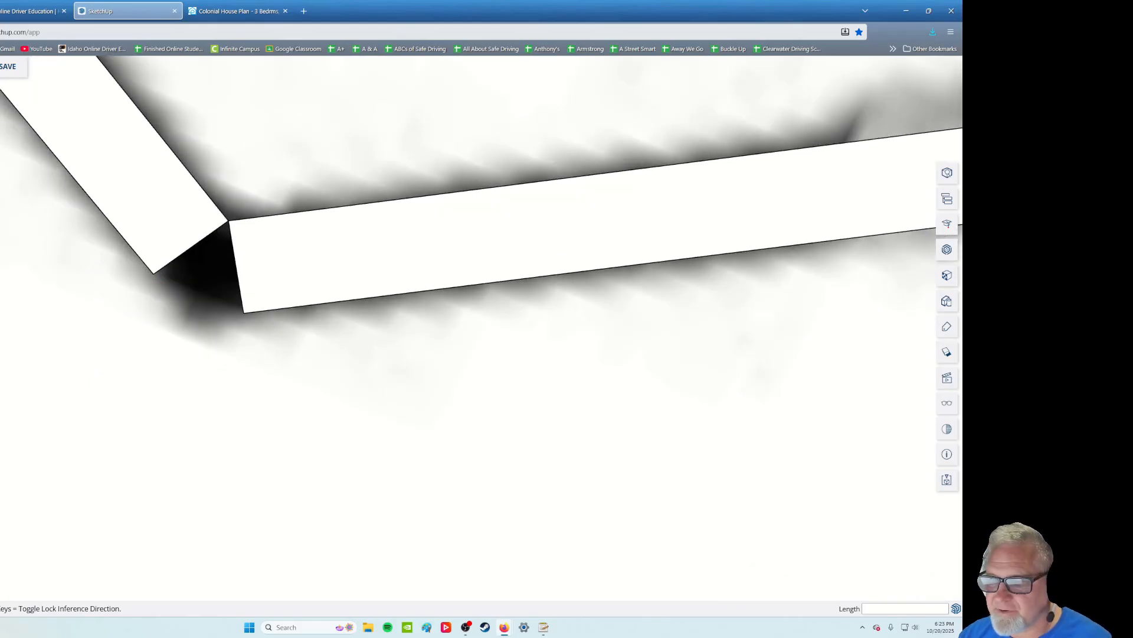
{"action": "mouse_move", "coordinate": [117, 463]}
{"action": "middle_mouse_down"}
{"action": "mouse_move", "coordinate": [185, 334]}
{"action": "mouse_move", "coordinate": [242, 339]}
{"action": "middle_mouse_up"}
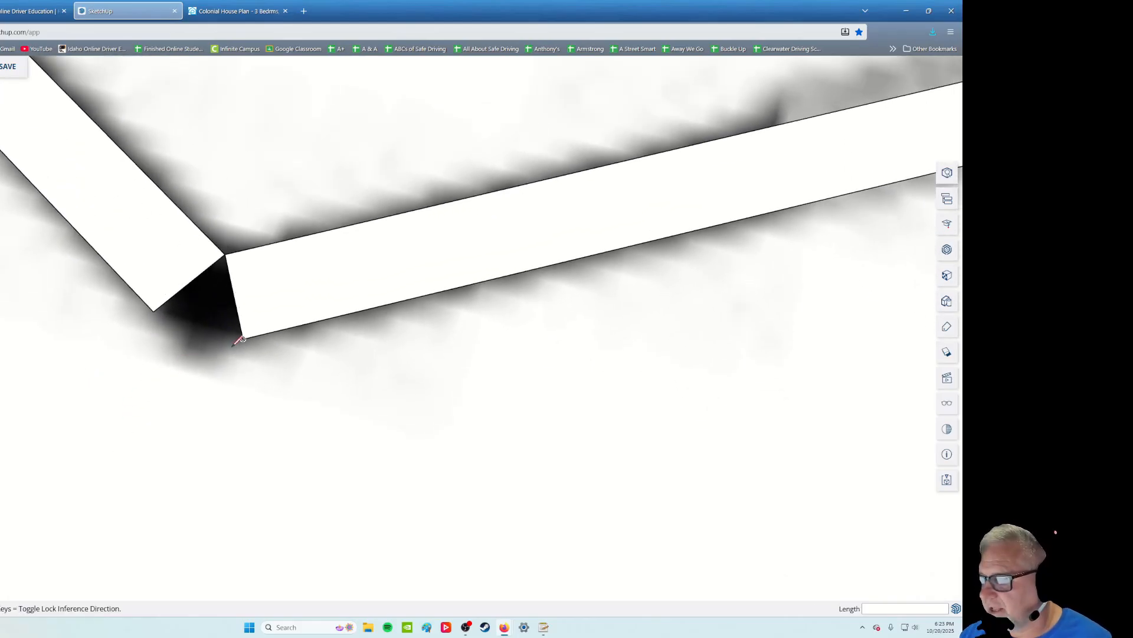
{"action": "left_click", "coordinate": [242, 339]}
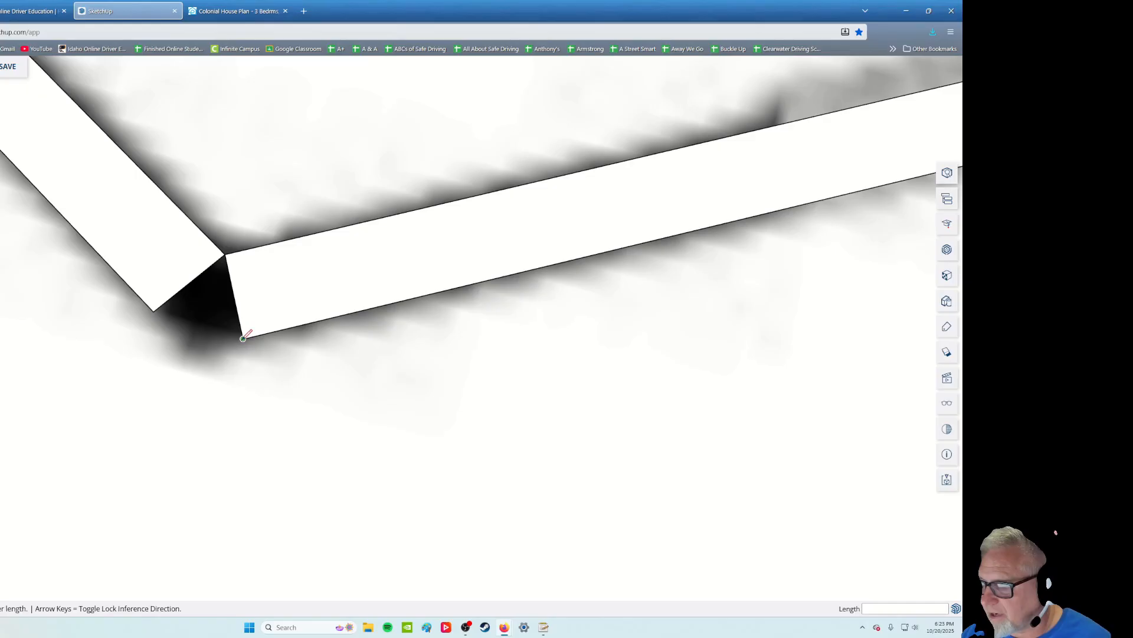
{"action": "left_click", "coordinate": [111, 371]}
{"action": "key", "text": "Escape"}
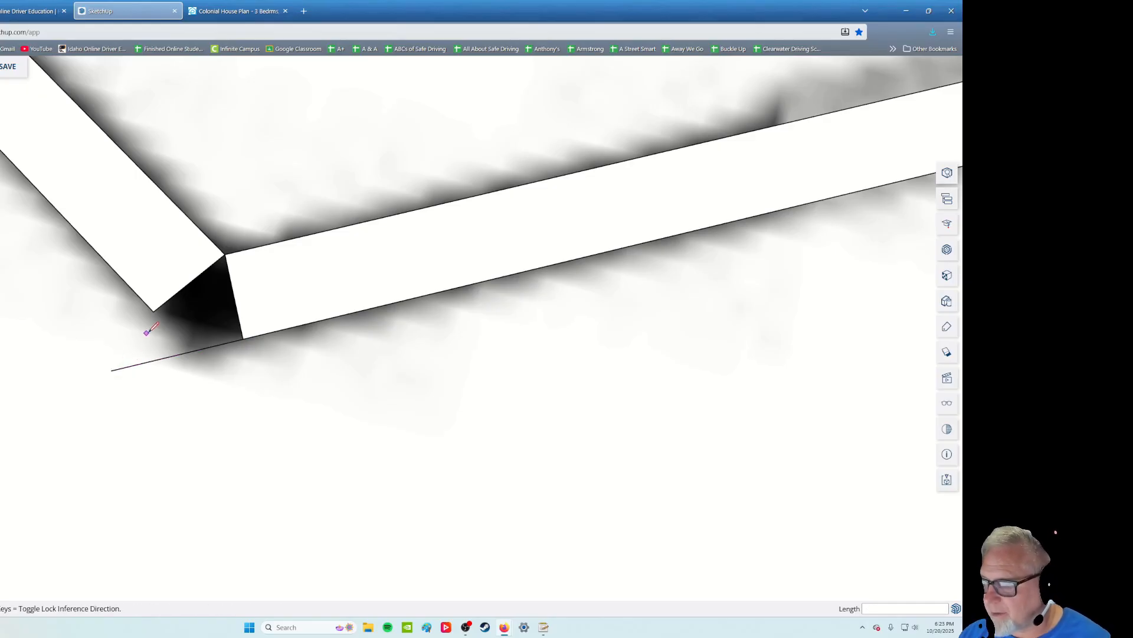
Extend the adjoining wall's outer edge to meet the extension line, then delete the overhang and both dividing lines inside the corner
{"action": "left_click", "coordinate": [154, 311]}
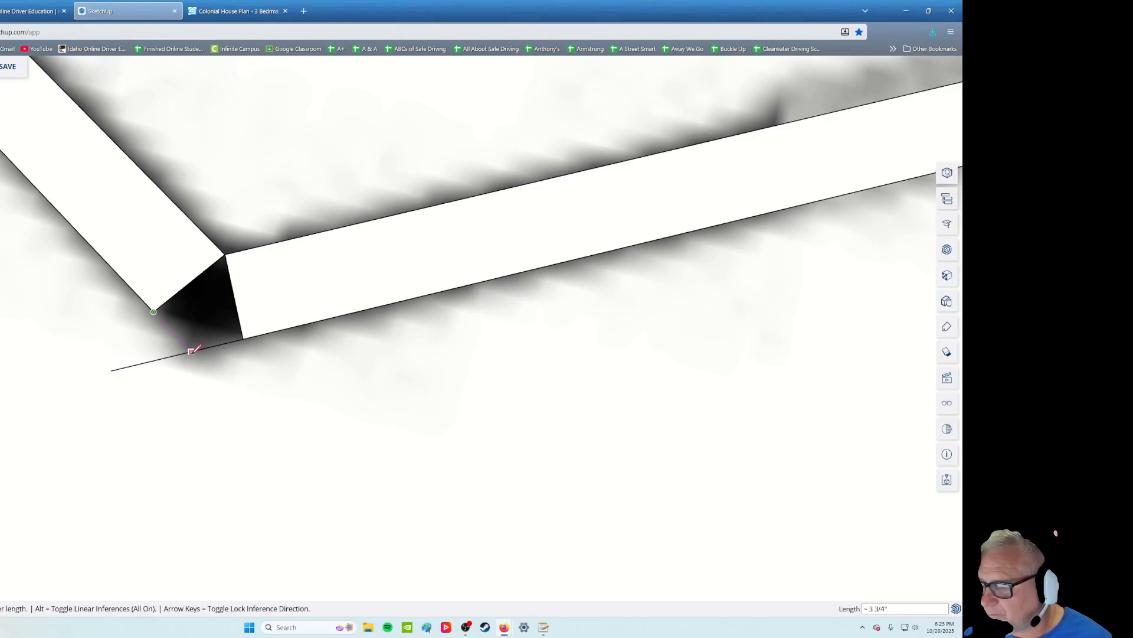
{"action": "left_click", "coordinate": [190, 351]}
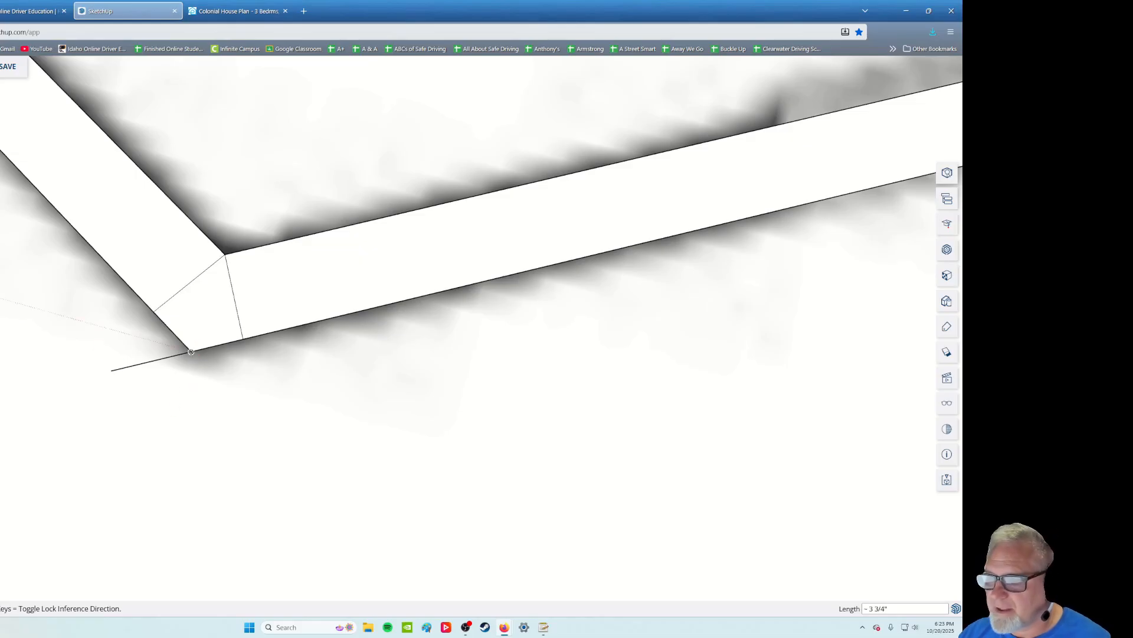
{"action": "key", "text": "space"}
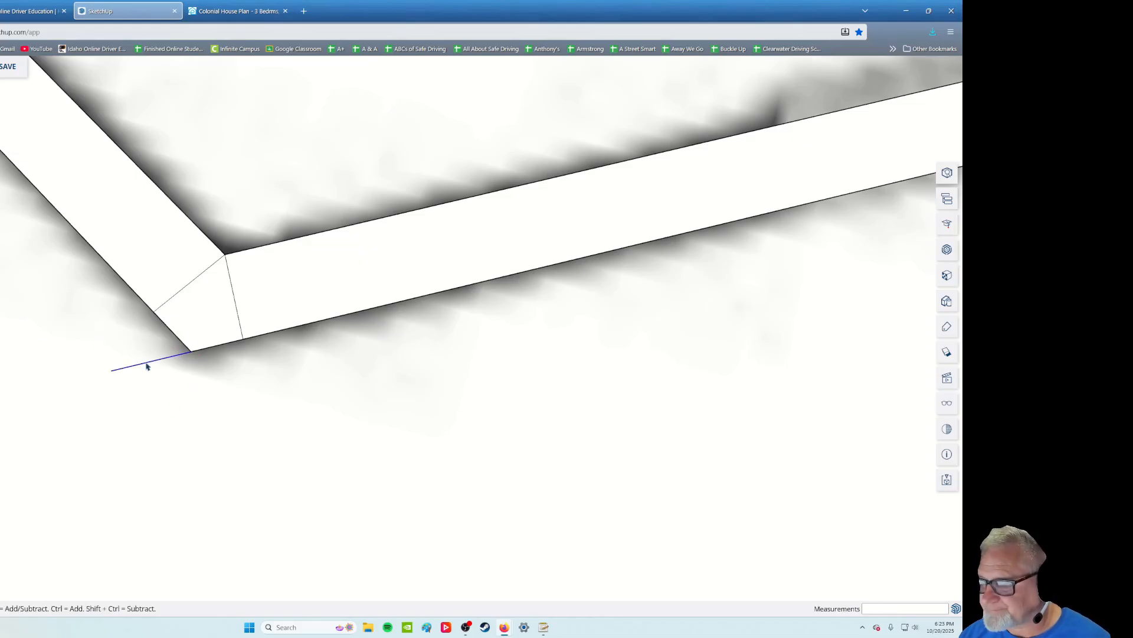
{"action": "key", "text": "Delete"}
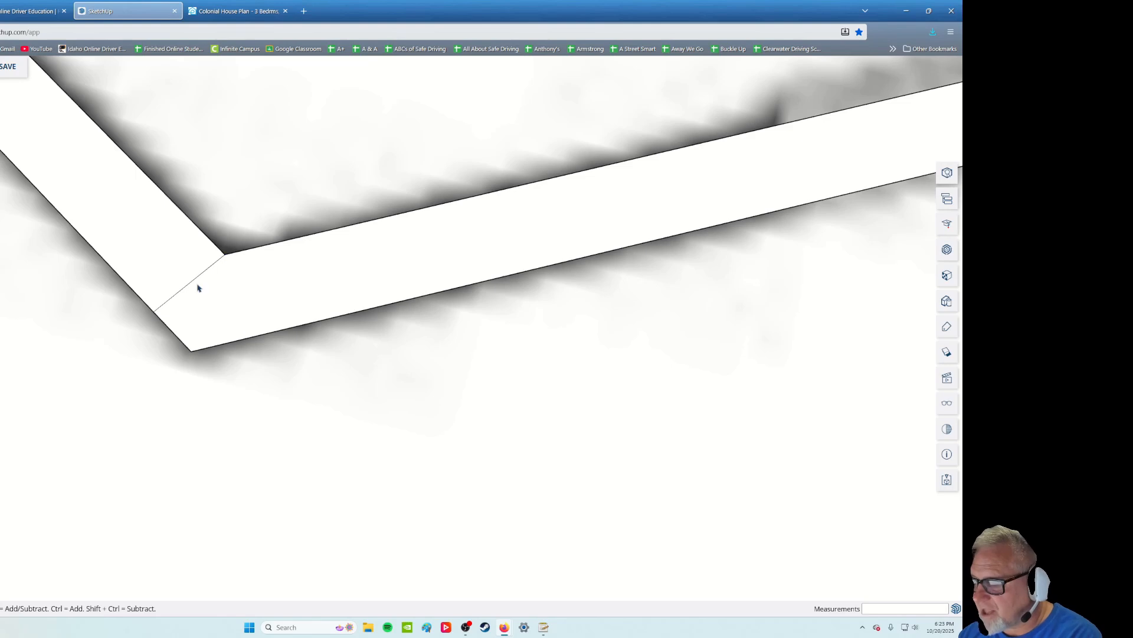
{"action": "scroll", "coordinate": [237, 390], "scroll_direction": "down", "scroll_amount": 6}
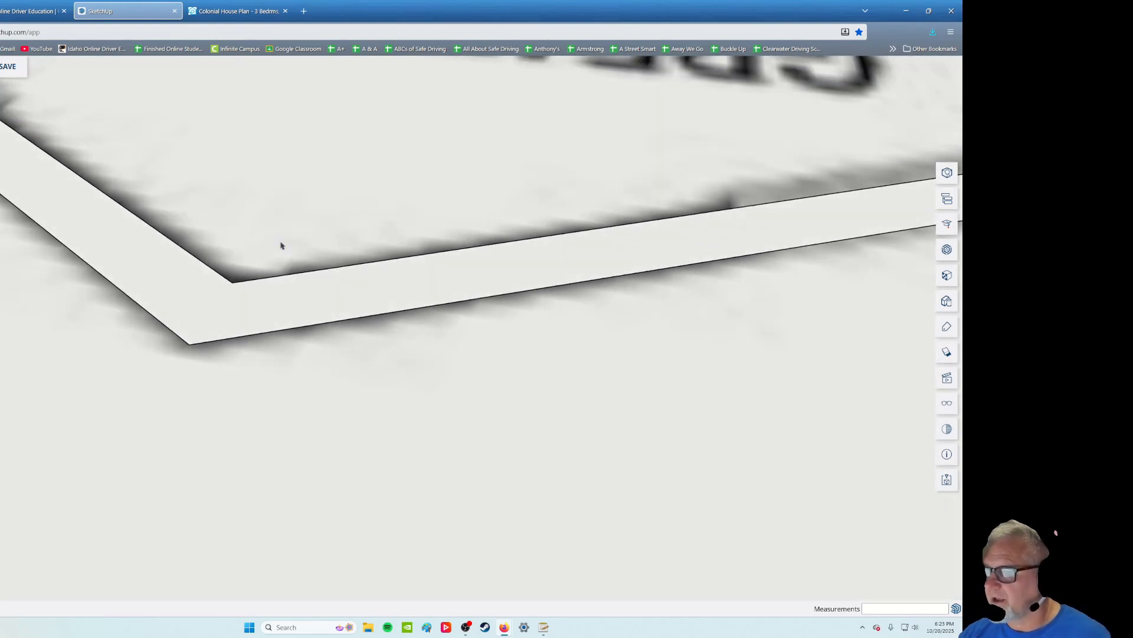
Examine the traced GREAT ROOM walls and the untraced junction with the BED 2 walls
{"action": "scroll", "coordinate": [229, 394], "scroll_direction": "down", "scroll_amount": 2}
{"action": "middle_click_drag", "start_coordinate": [230, 408], "coordinate": [221, 409]}
{"action": "middle_click_drag", "start_coordinate": [369, 365], "coordinate": [309, 433], "text": "shift"}
{"action": "scroll", "coordinate": [310, 433], "scroll_direction": "down", "scroll_amount": 5}
{"action": "scroll", "coordinate": [472, 410], "scroll_direction": "up", "scroll_amount": 8}
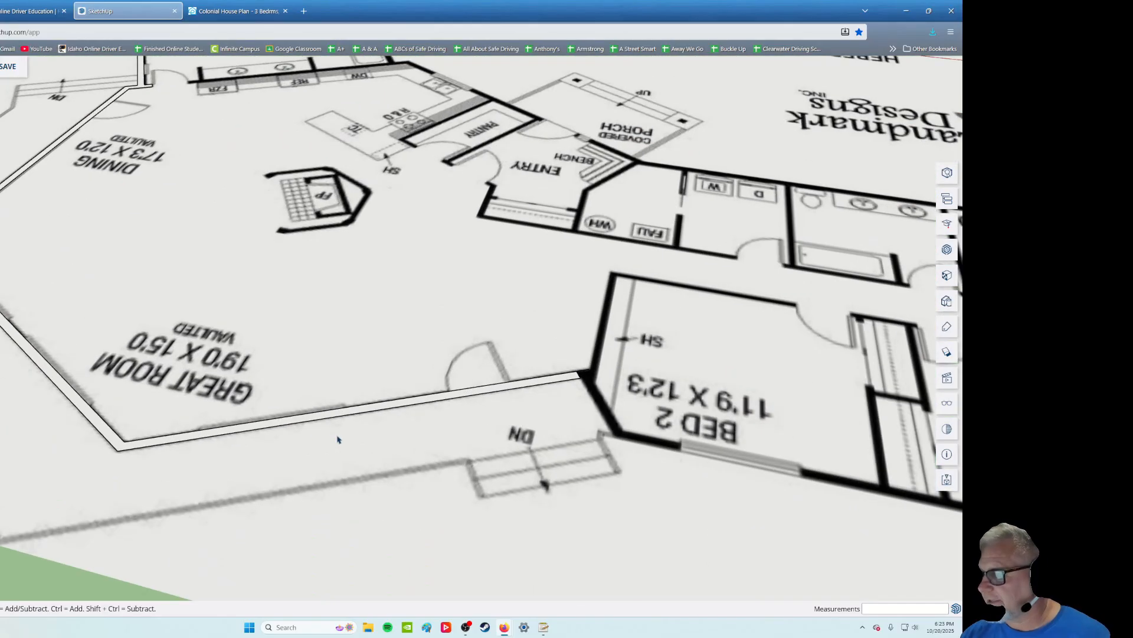
{"action": "scroll", "coordinate": [331, 419], "scroll_direction": "up", "scroll_amount": 6}
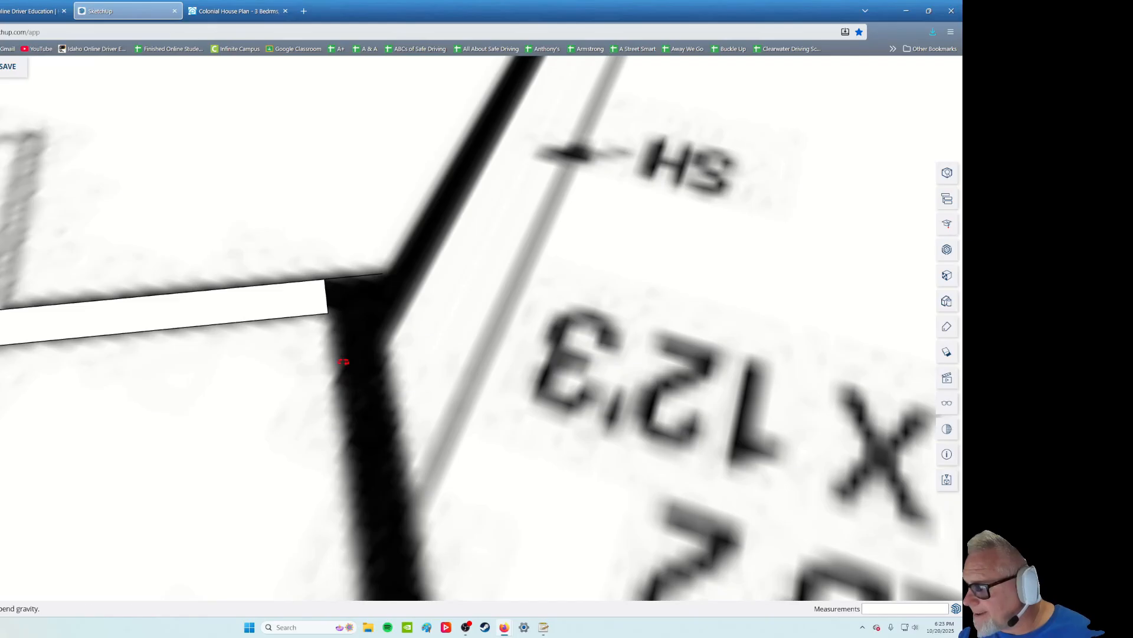
{"action": "scroll", "coordinate": [328, 422], "scroll_direction": "up", "scroll_amount": 4}
{"action": "middle_click_drag", "start_coordinate": [350, 336], "coordinate": [372, 306]}
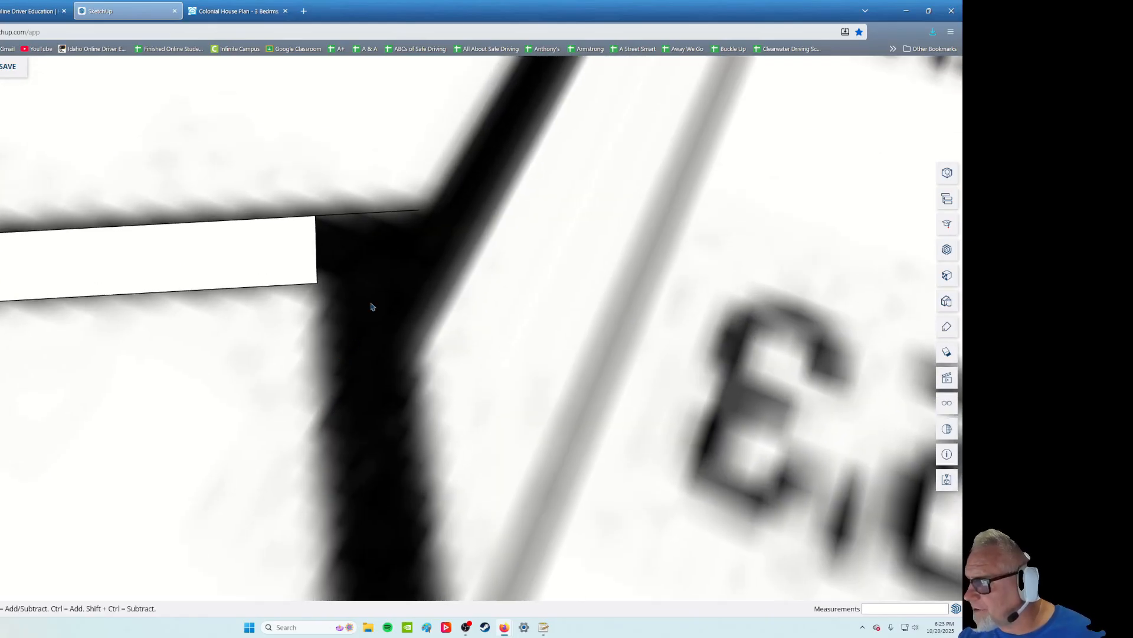
{"action": "scroll", "coordinate": [326, 278], "scroll_direction": "down", "scroll_amount": 2}
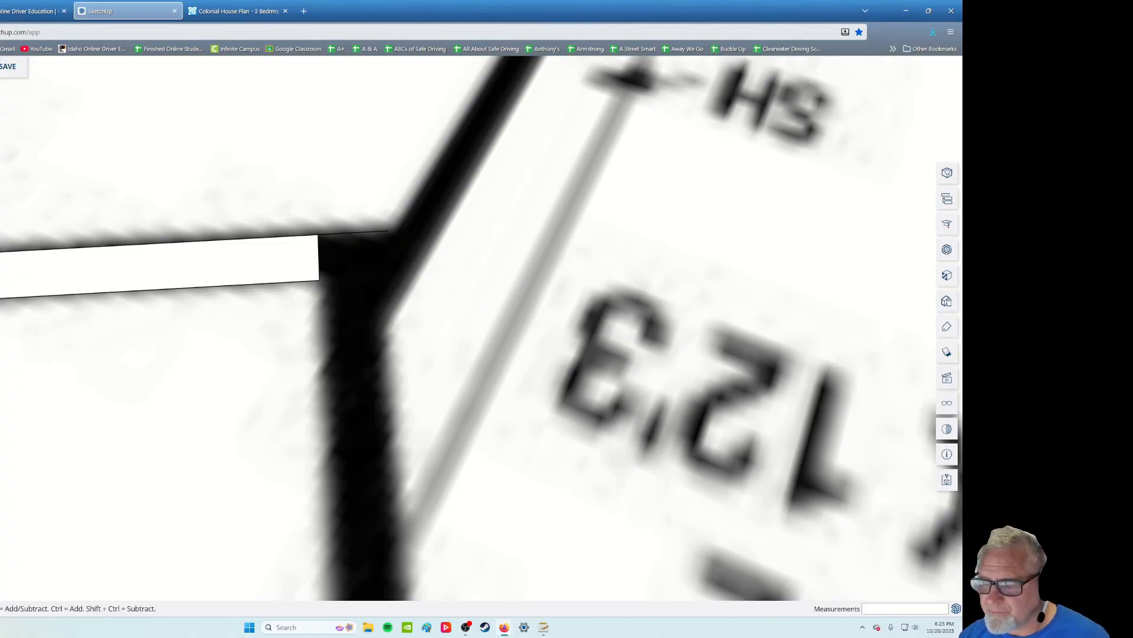
Dimension the short inner edge left past the GREAT ROOM wall's end at the BED 2 junction, and undo the dimension
{"action": "key", "text": "d"}
{"action": "left_click", "coordinate": [319, 234]}
{"action": "left_click", "coordinate": [388, 229]}
{"action": "left_click", "coordinate": [385, 206]}
{"action": "key", "text": "ctrl+z"}
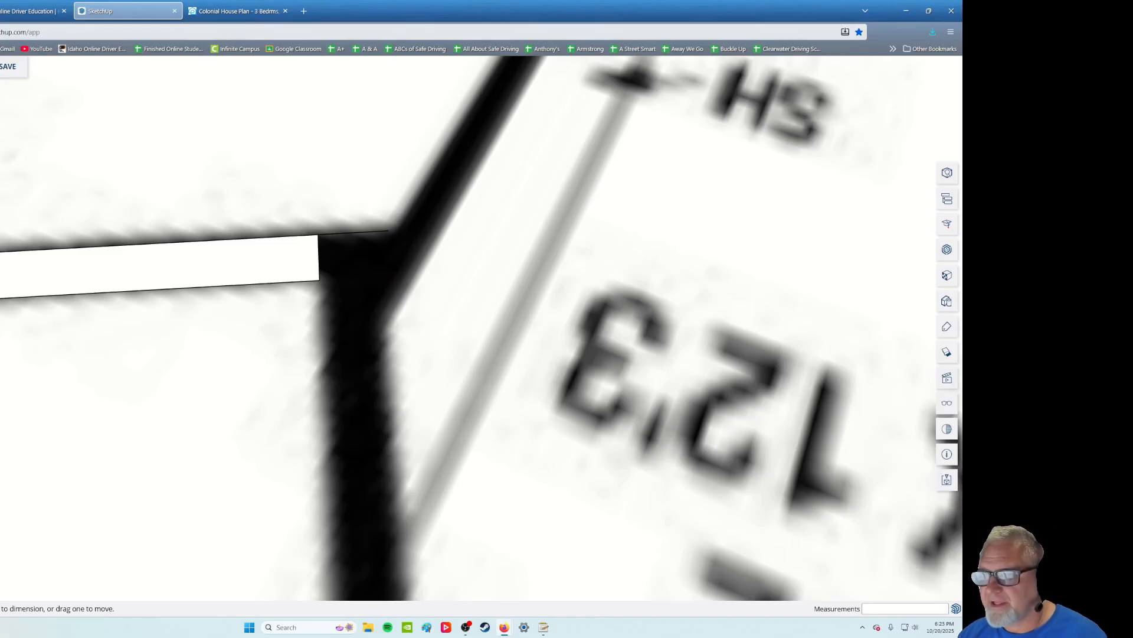
{"action": "key", "text": "space"}
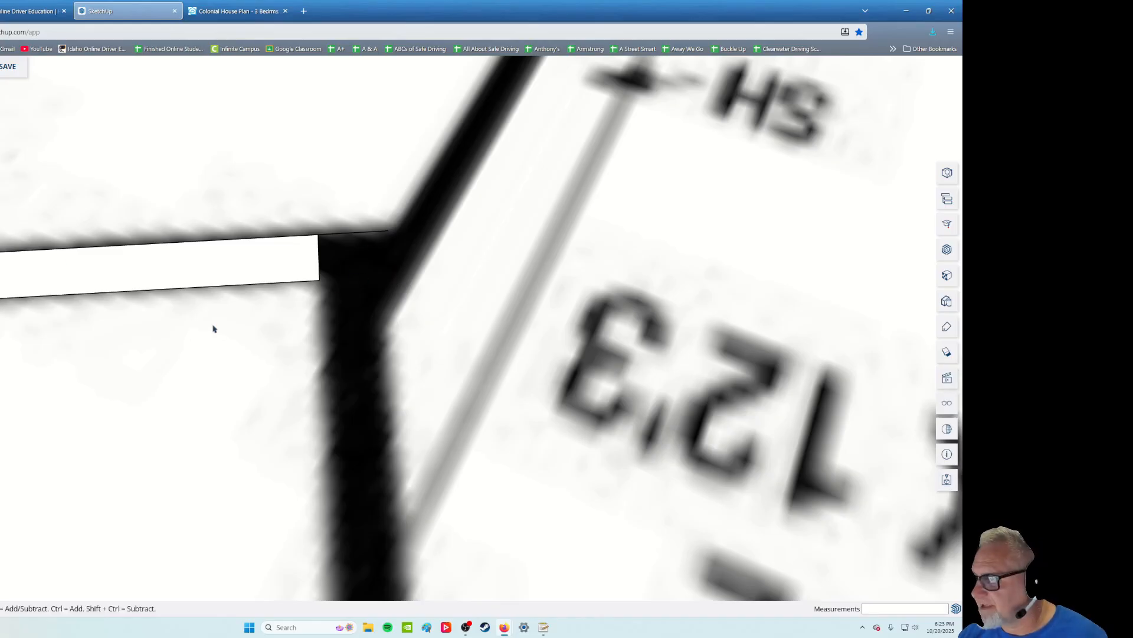
Trace the short BED 2 wall's outer edge perpendicular from the GREAT ROOM wall's outer corner to the next BED 2 corner near the stairs
{"action": "scroll", "coordinate": [216, 326], "scroll_direction": "down", "scroll_amount": 3}
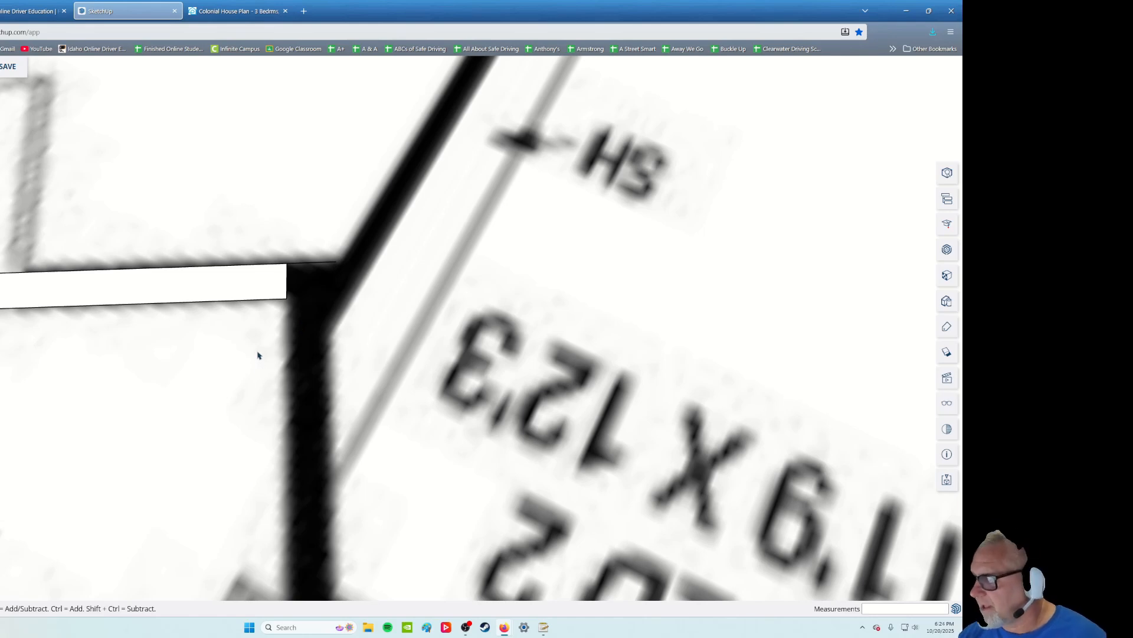
{"action": "scroll", "coordinate": [258, 355], "scroll_direction": "down", "scroll_amount": 2}
{"action": "middle_click_drag", "start_coordinate": [291, 352], "coordinate": [101, 410]}
{"action": "middle_click_drag", "start_coordinate": [442, 329], "coordinate": [583, 534]}
{"action": "middle_click_drag", "start_coordinate": [587, 624], "coordinate": [454, 310], "text": "shift"}
{"action": "middle_click_drag", "start_coordinate": [475, 538], "coordinate": [470, 375], "text": "shift"}
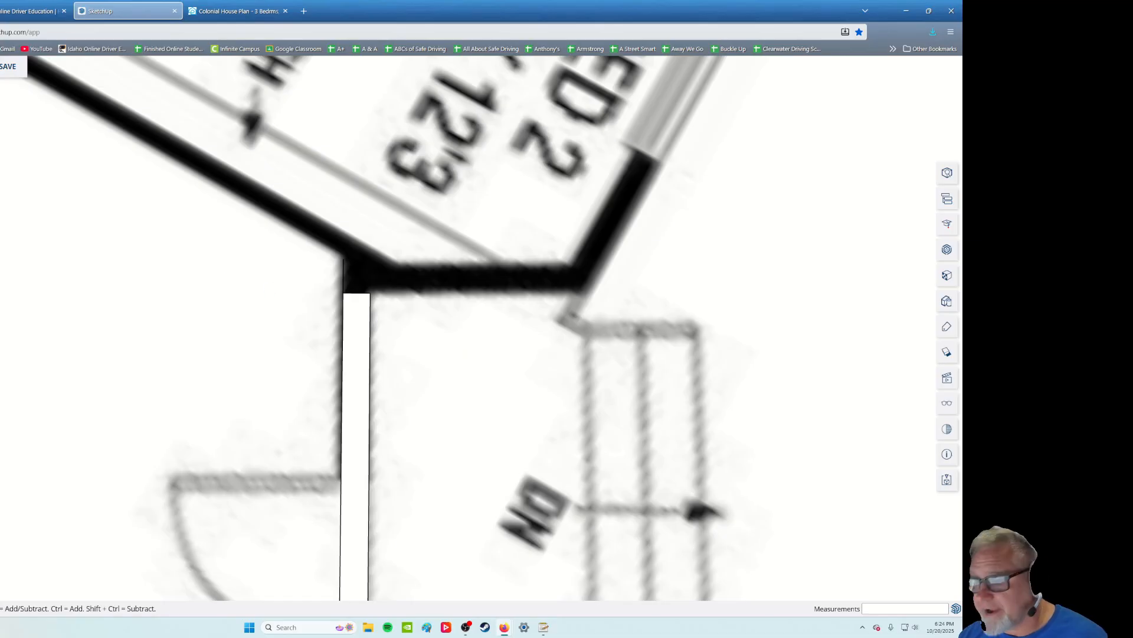
{"action": "key", "text": "l"}
{"action": "left_click", "coordinate": [370, 293]}
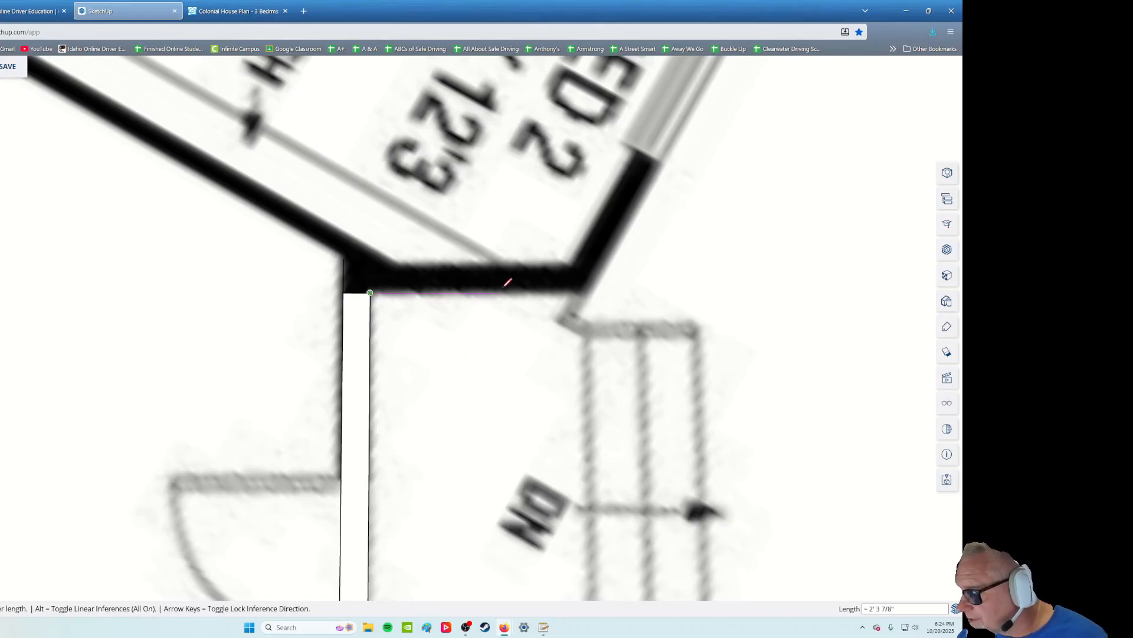
{"action": "left_click", "coordinate": [584, 293]}
{"action": "key", "text": "Escape"}
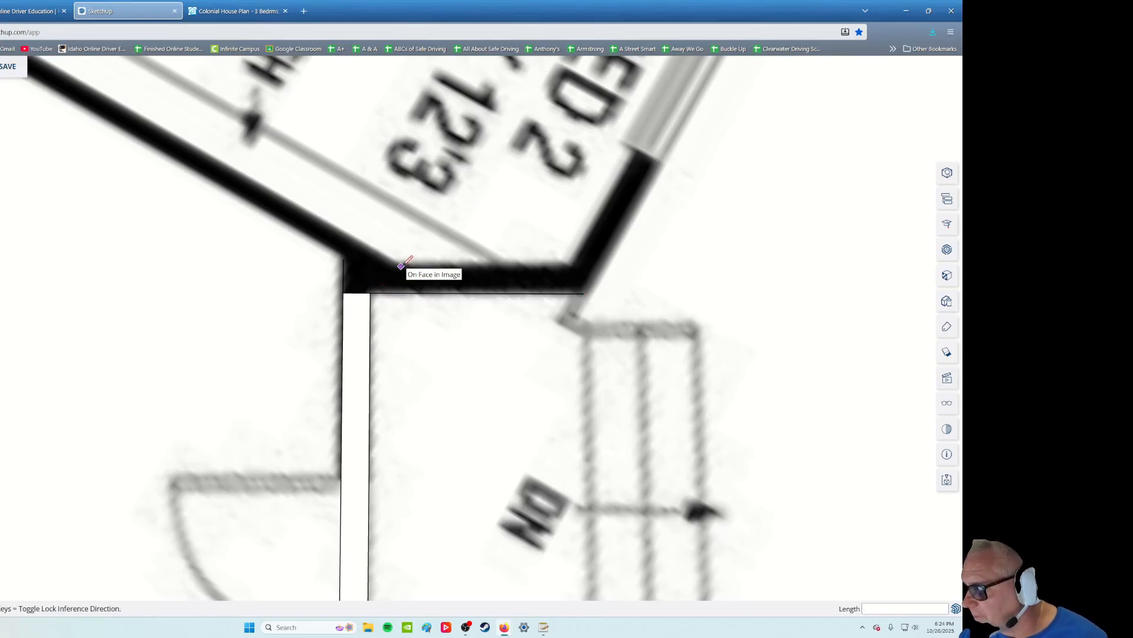
Draw a 6" line perpendicular to the short BED 2 wall's outer edge, up to its inner corner with the angled closet wall
{"action": "left_click", "coordinate": [401, 292]}
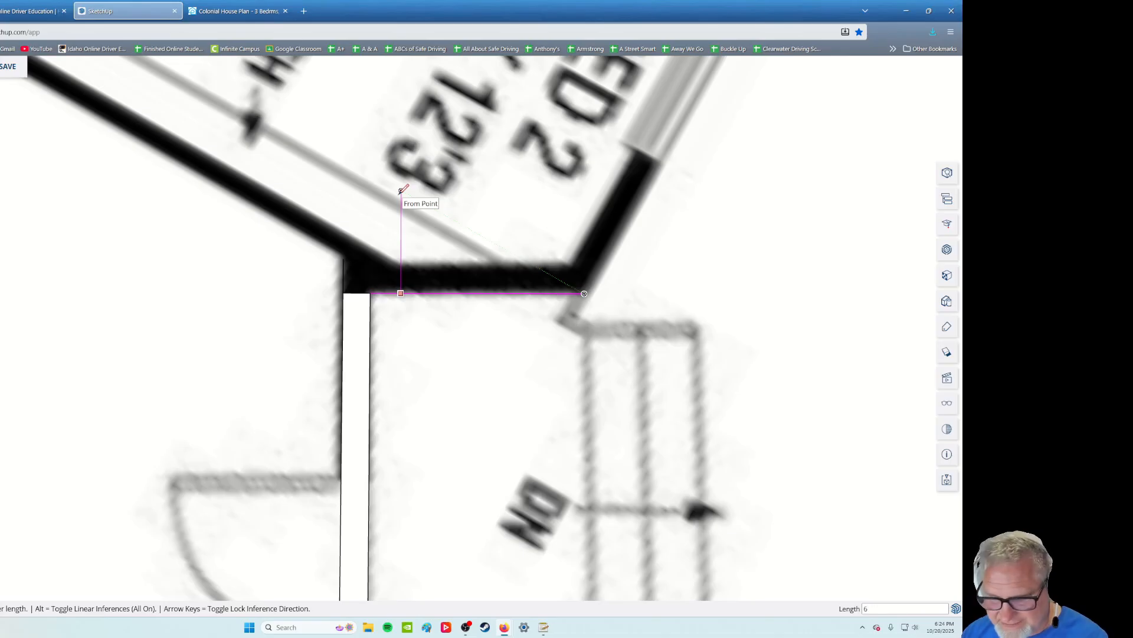
{"action": "key", "text": "Return"}
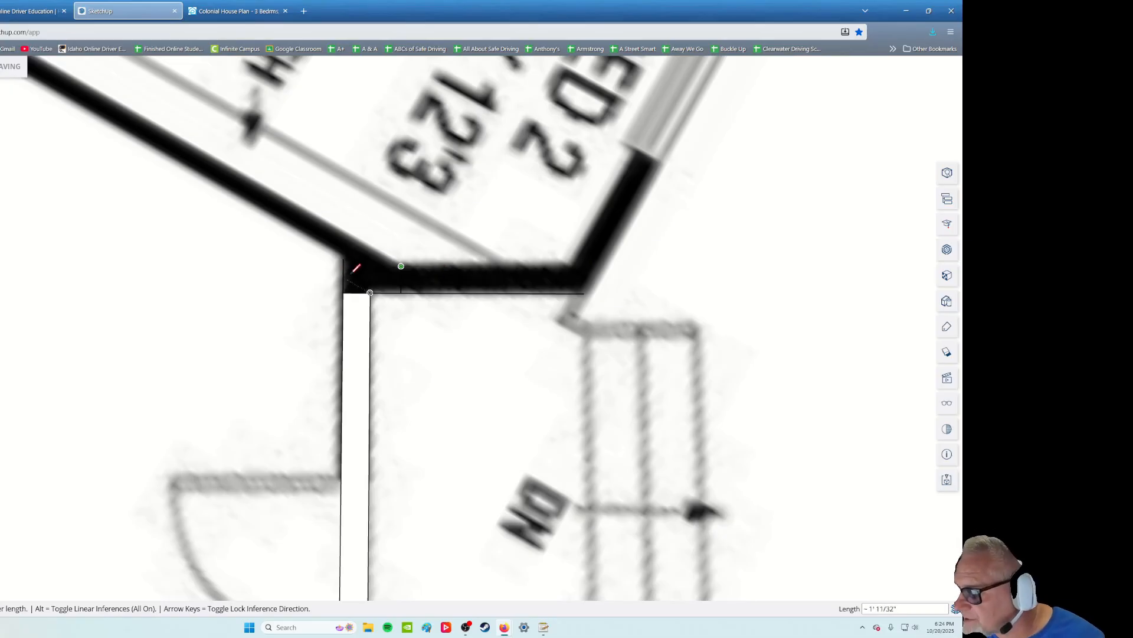
{"action": "scroll", "coordinate": [353, 272], "scroll_direction": "up", "scroll_amount": 3}
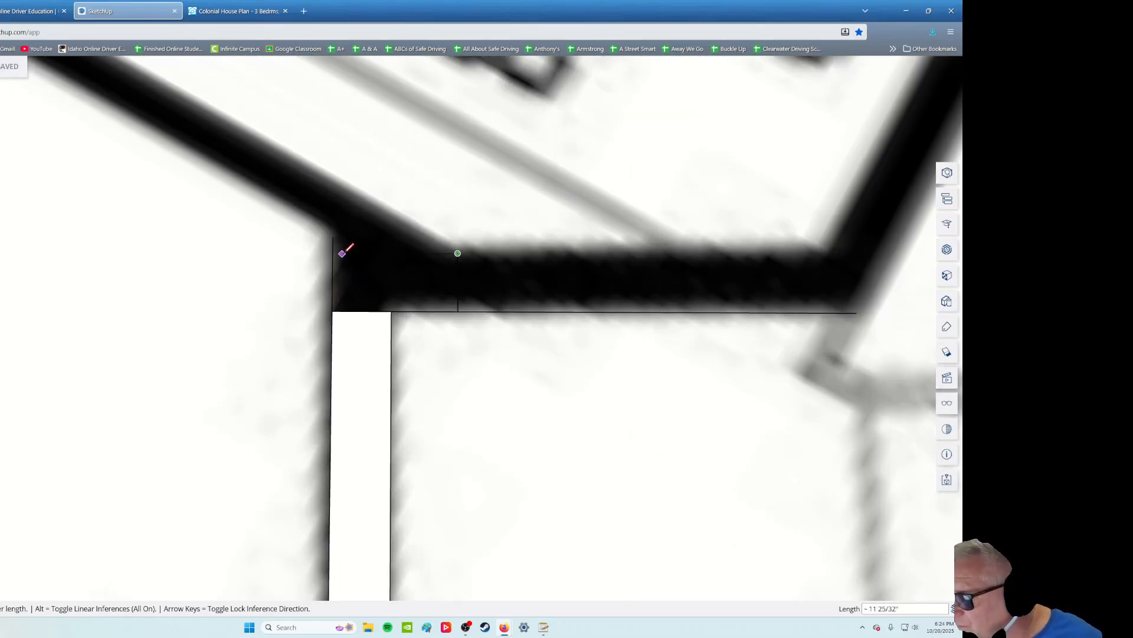
{"action": "key", "text": "Escape"}
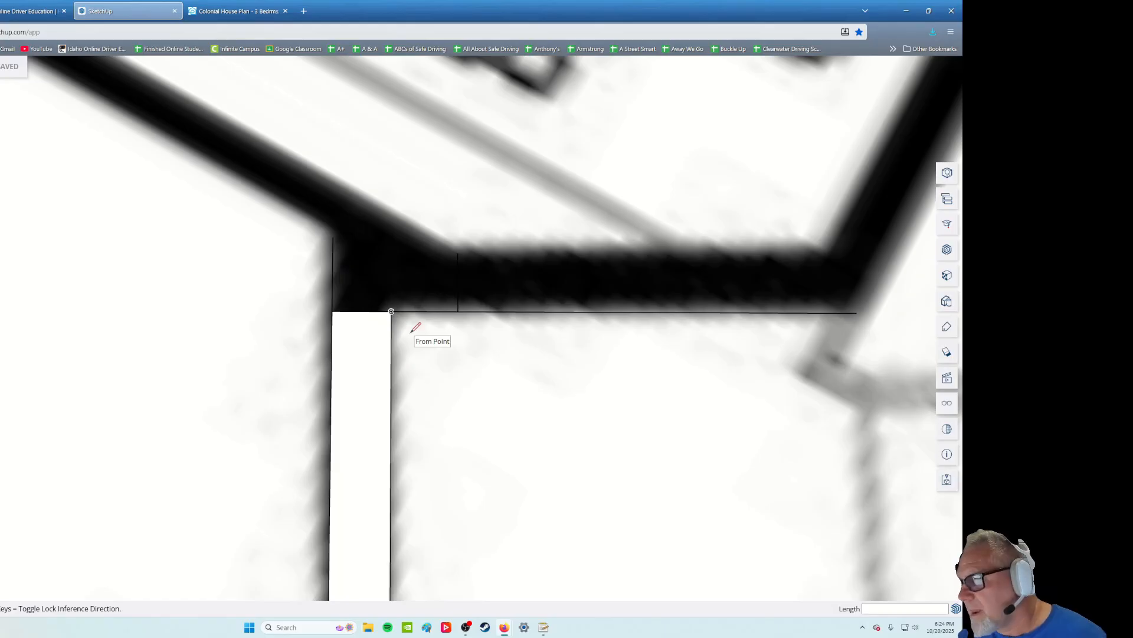
Draw a 6" line perpendicular to the same outer edge at the short BED 2 wall's other end, near the stairs
{"action": "mouse_move", "coordinate": [597, 379]}
{"action": "middle_mouse_down"}
{"action": "mouse_move", "coordinate": [552, 371]}
{"action": "mouse_move", "coordinate": [539, 405]}
{"action": "mouse_move", "coordinate": [476, 287]}
{"action": "mouse_move", "coordinate": [649, 496]}
{"action": "mouse_move", "coordinate": [407, 306]}
{"action": "middle_mouse_up"}
{"action": "left_click", "coordinate": [334, 283]}
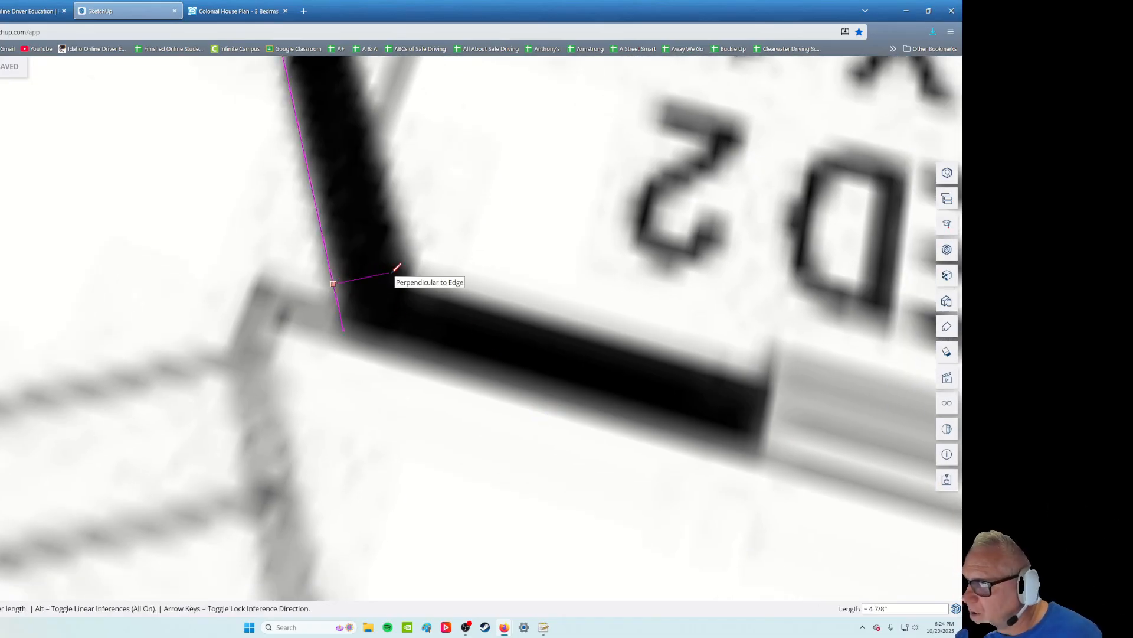
{"action": "type", "text": "6"}
{"action": "key", "text": "Return"}
Trace the short BED 2 wall's inner edge about 3' between the ends of the two 6" cross lines, closing the wall outline
{"action": "left_click", "coordinate": [396, 272]}
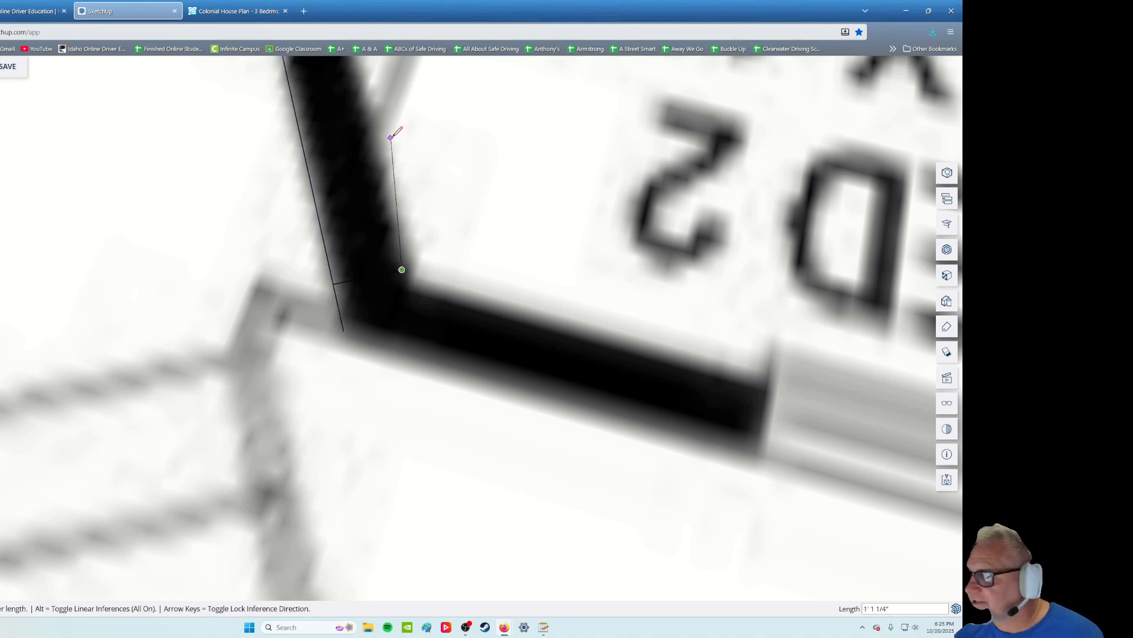
{"action": "middle_click_drag", "start_coordinate": [420, 119], "coordinate": [446, 402], "text": "shift"}
{"action": "left_click", "coordinate": [341, 228]}
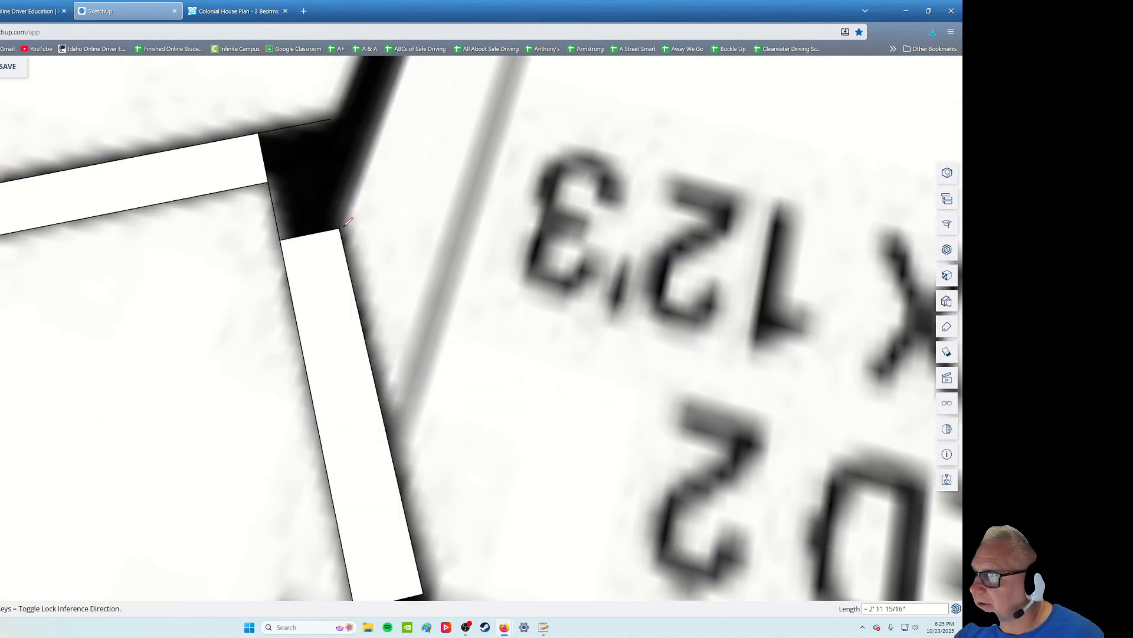
{"action": "scroll", "coordinate": [357, 355], "scroll_direction": "down", "scroll_amount": 4}
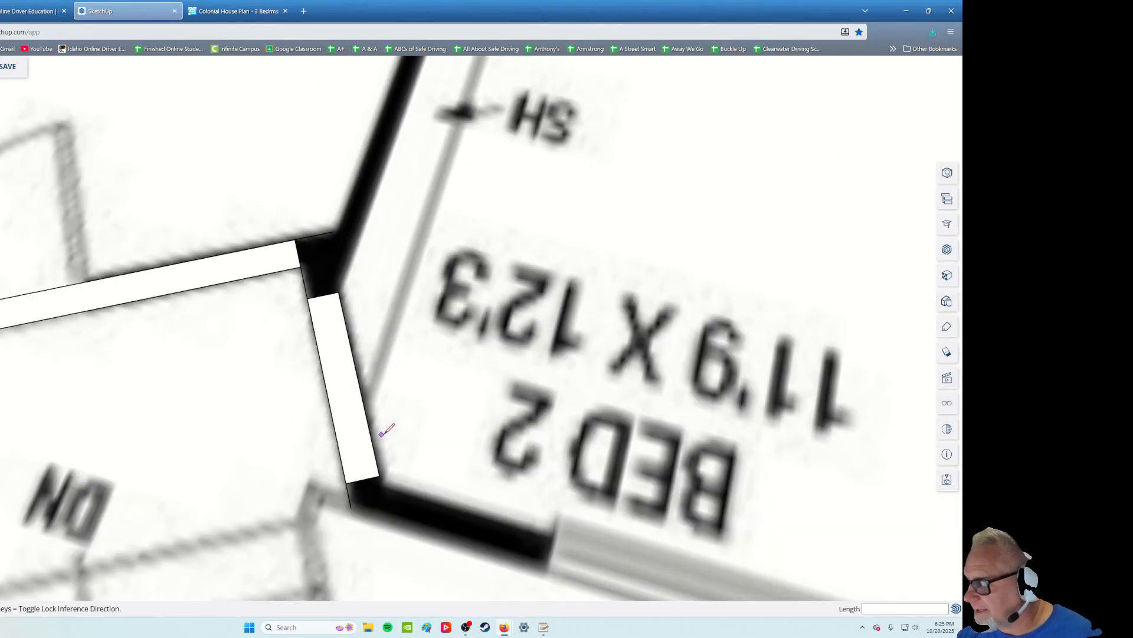
Trace the BED 2 shelf wall's inner edge about 9' from the short wall's inner corner to the bedroom's hallway corner
{"action": "scroll", "coordinate": [373, 354], "scroll_direction": "down", "scroll_amount": 8}
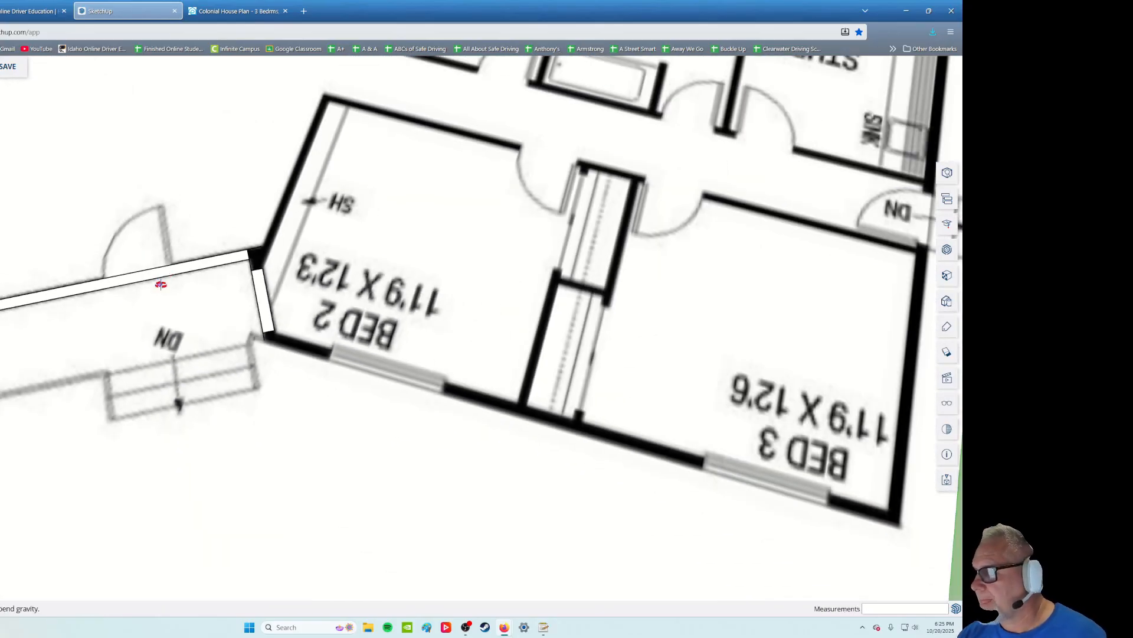
{"action": "scroll", "coordinate": [242, 325], "scroll_direction": "down", "scroll_amount": 5}
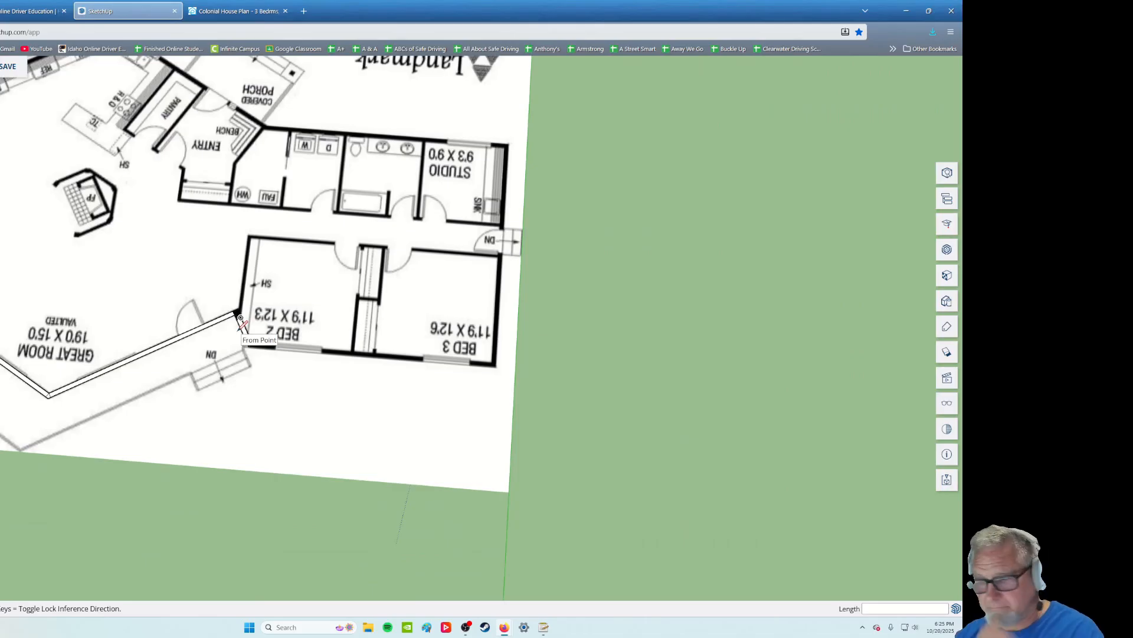
{"action": "scroll", "coordinate": [240, 319], "scroll_direction": "up", "scroll_amount": 8}
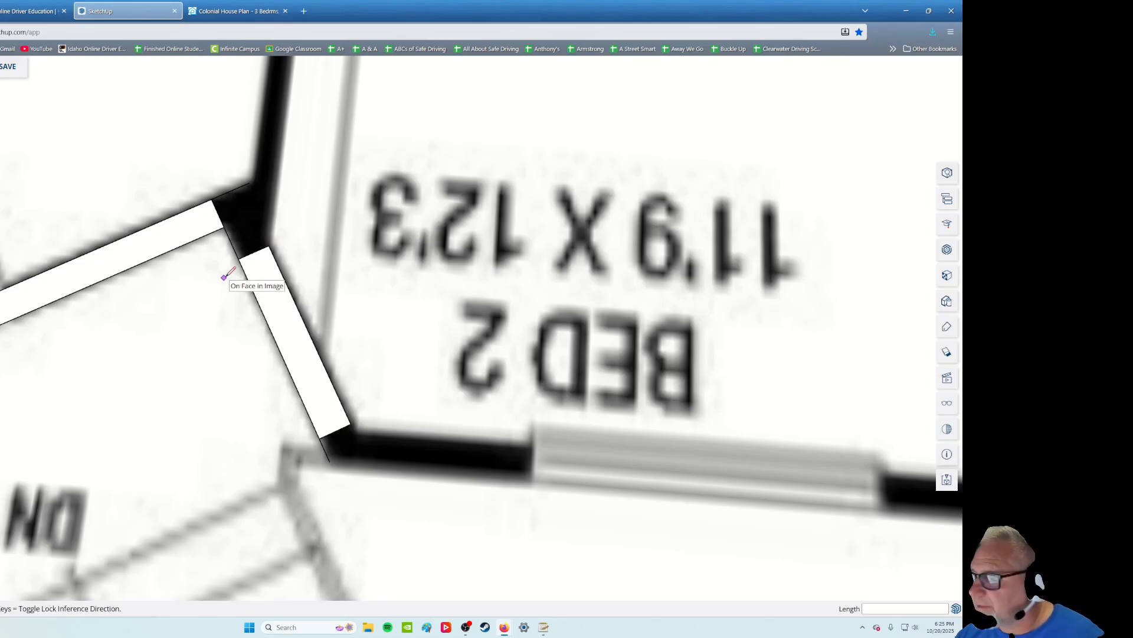
{"action": "left_click", "coordinate": [269, 245]}
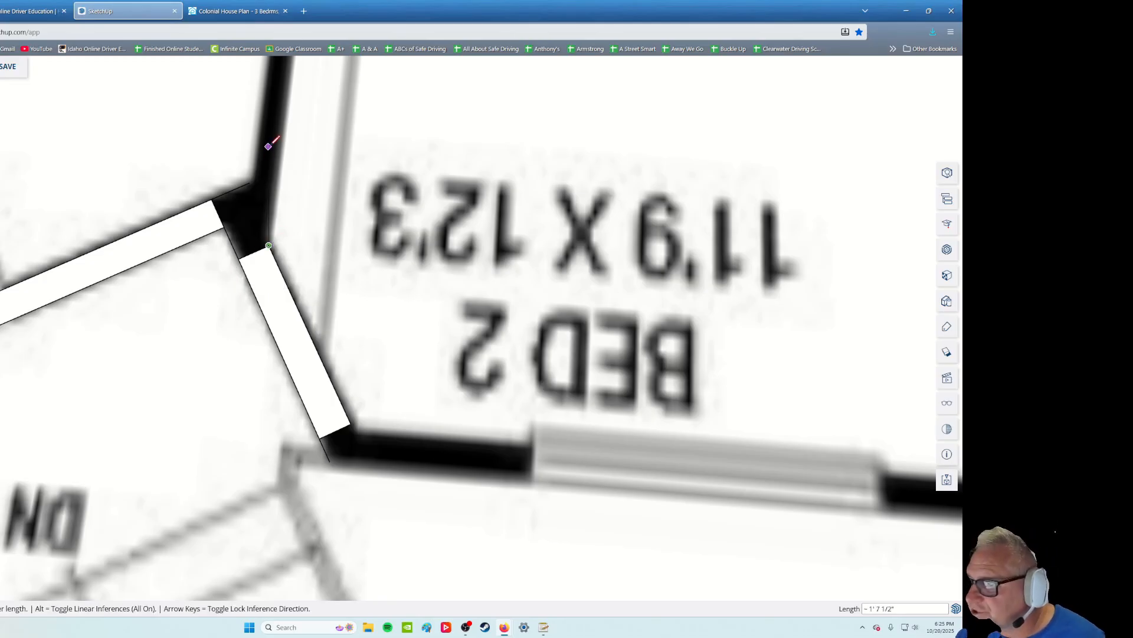
{"action": "middle_click_drag", "start_coordinate": [325, 126], "coordinate": [329, 143], "text": "shift"}
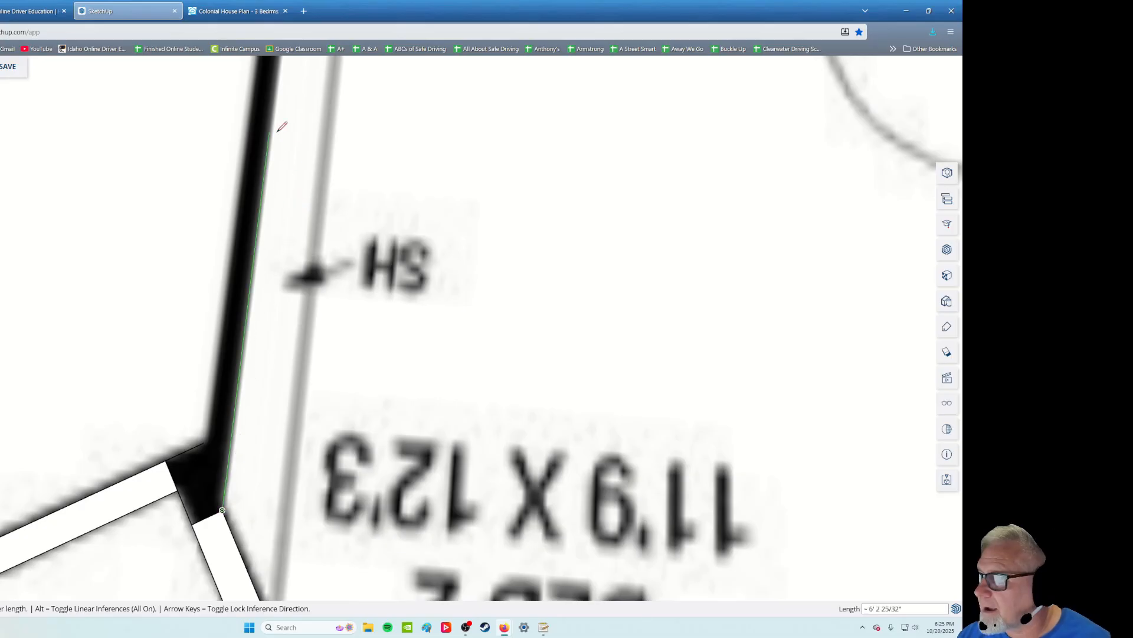
{"action": "middle_click_drag", "start_coordinate": [270, 128], "coordinate": [202, 443], "text": "shift"}
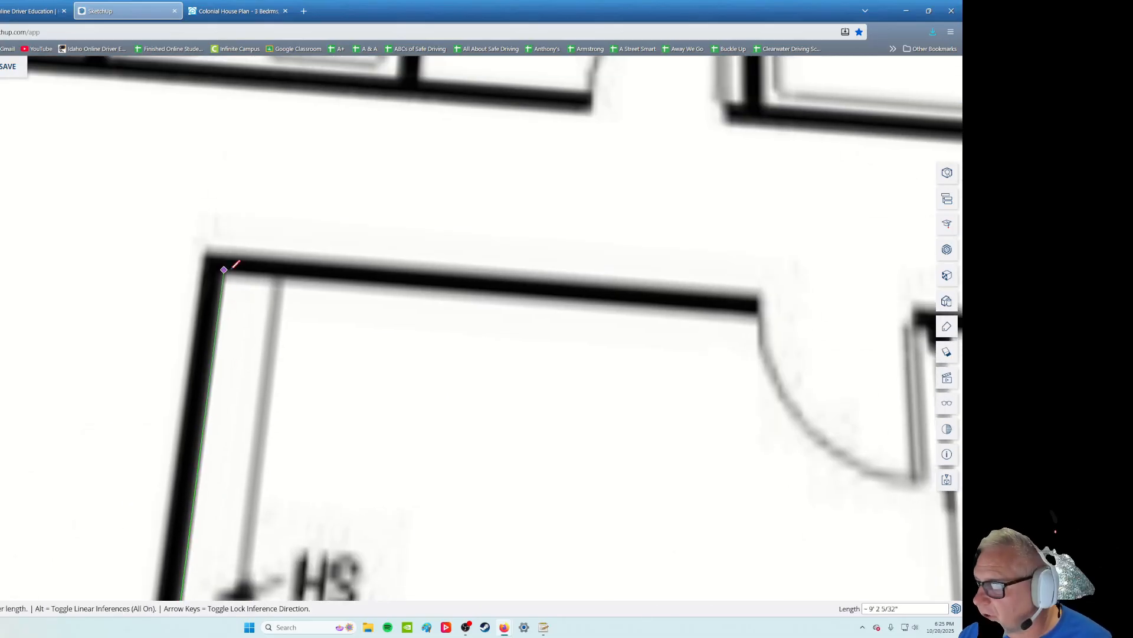
{"action": "scroll", "coordinate": [228, 265], "scroll_direction": "down", "scroll_amount": 8}
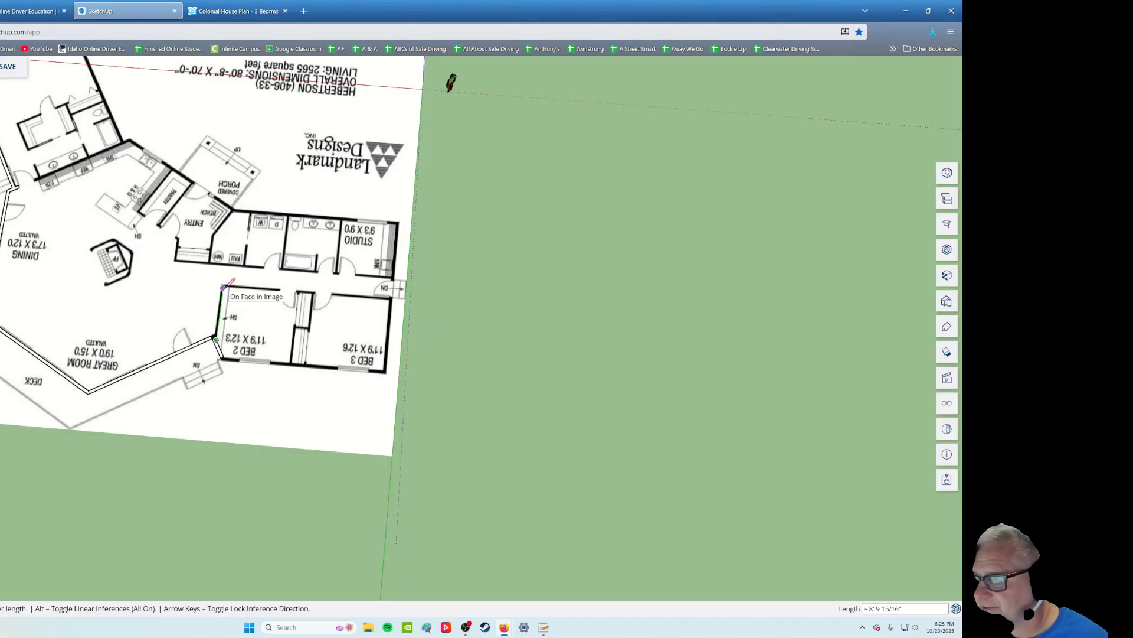
{"action": "scroll", "coordinate": [231, 281], "scroll_direction": "up", "scroll_amount": 10}
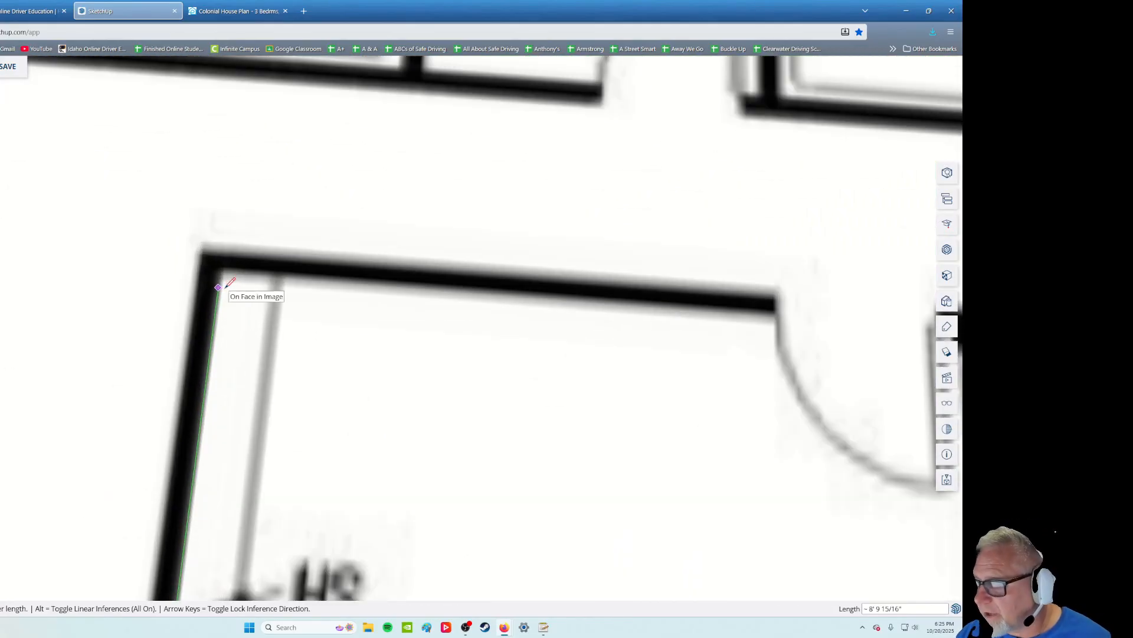
{"action": "left_click", "coordinate": [222, 266]}
Trace the BED 2 hallway wall's inner edge about 12' from the shelf wall corner across the doorway to the closet corner
{"action": "middle_click_drag", "start_coordinate": [716, 336], "coordinate": [440, 297], "text": "shift"}
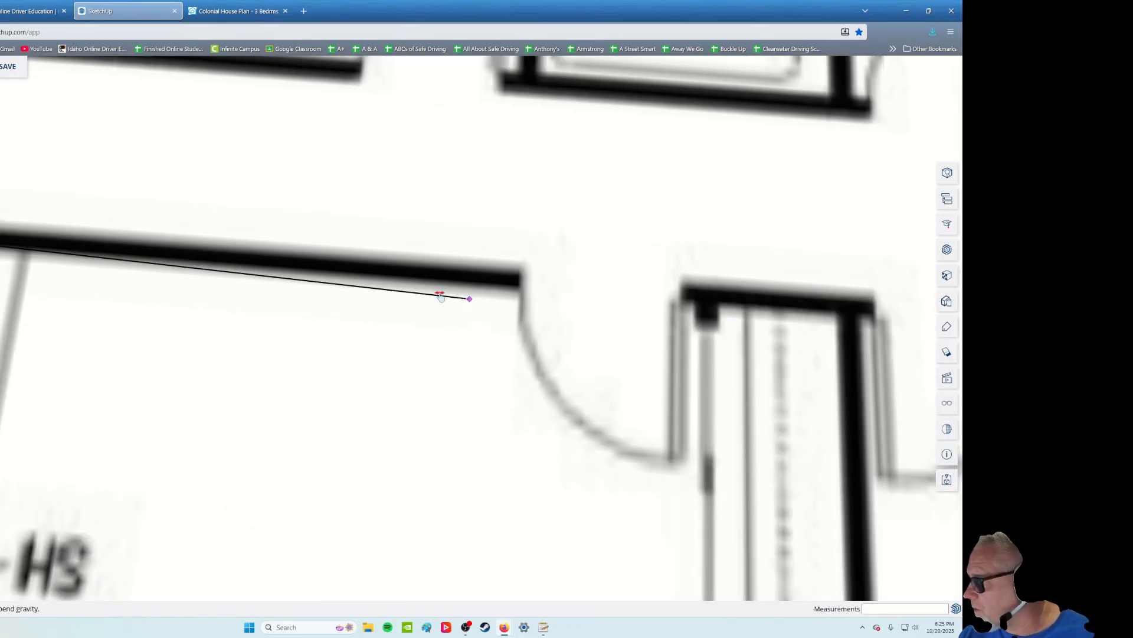
{"action": "scroll", "coordinate": [441, 296], "scroll_direction": "down", "scroll_amount": 5}
{"action": "scroll", "coordinate": [537, 269], "scroll_direction": "down", "scroll_amount": 3}
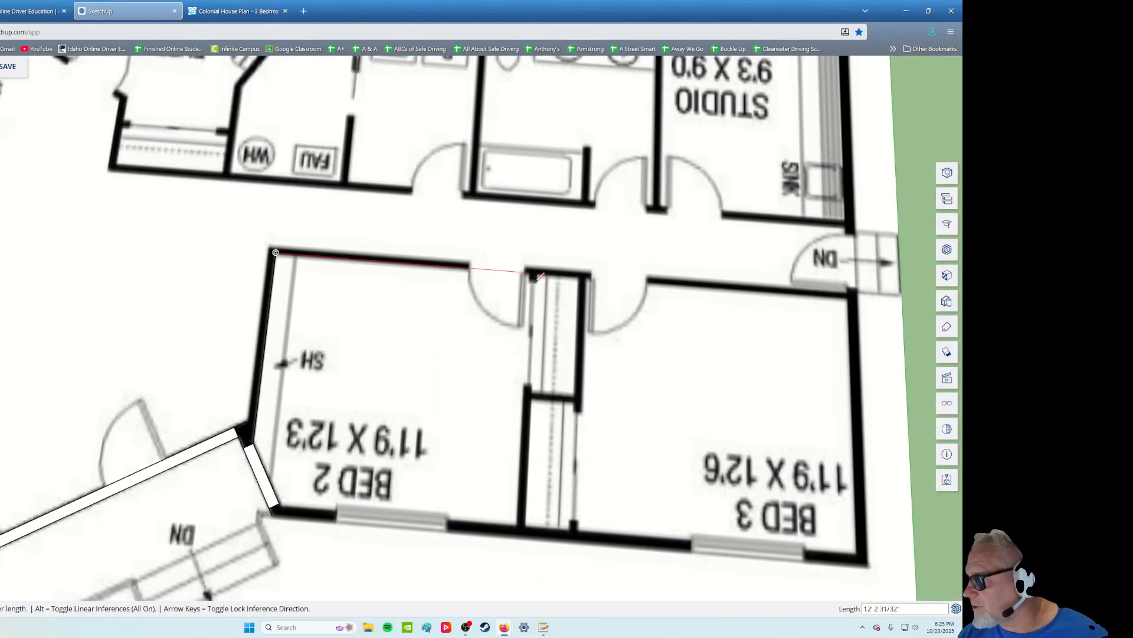
{"action": "scroll", "coordinate": [535, 277], "scroll_direction": "up", "scroll_amount": 5}
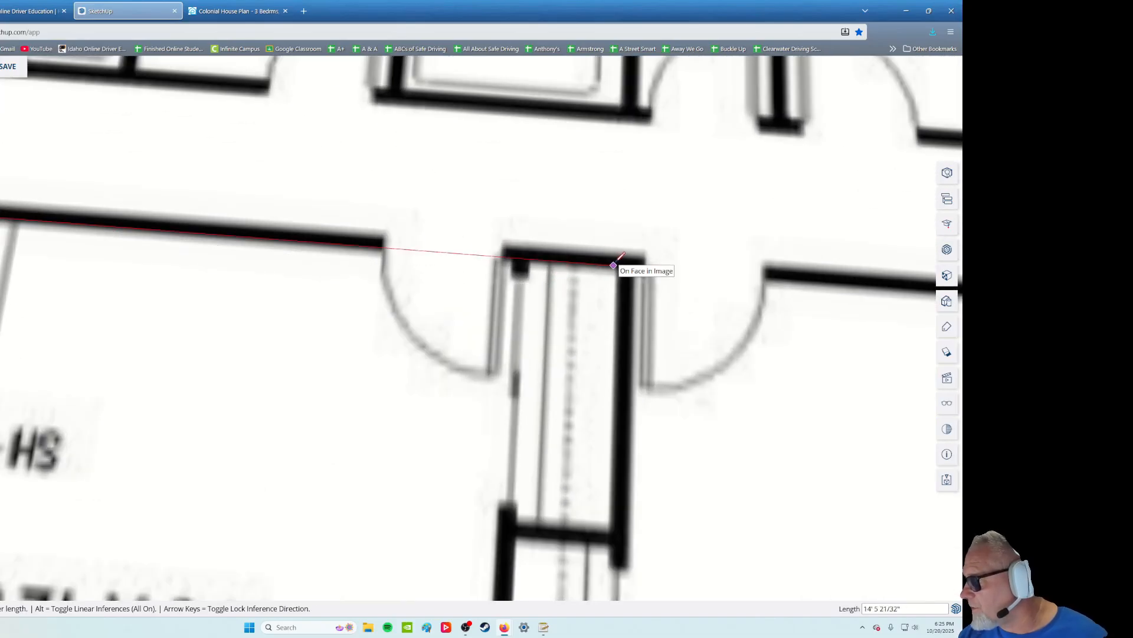
{"action": "left_click", "coordinate": [512, 257]}
{"action": "key", "text": "Escape"}
{"action": "middle_click_drag", "start_coordinate": [236, 472], "coordinate": [399, 358], "text": "shift"}
{"action": "scroll", "coordinate": [400, 357], "scroll_direction": "down", "scroll_amount": 2}
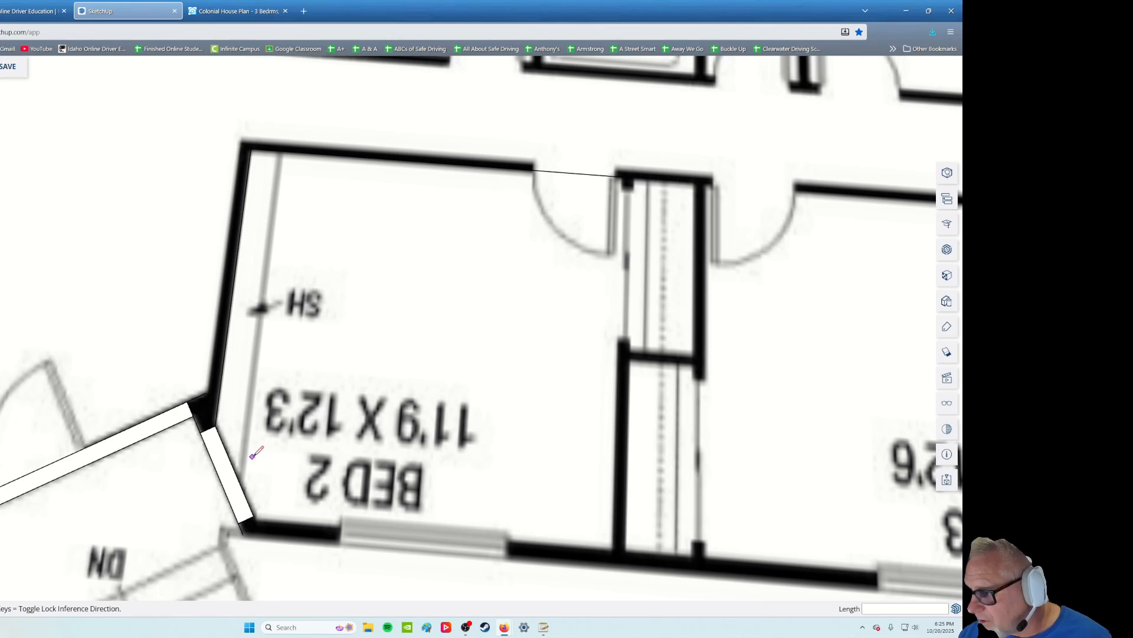
{"action": "scroll", "coordinate": [255, 452], "scroll_direction": "down", "scroll_amount": 5}
{"action": "scroll", "coordinate": [347, 302], "scroll_direction": "up", "scroll_amount": 1}
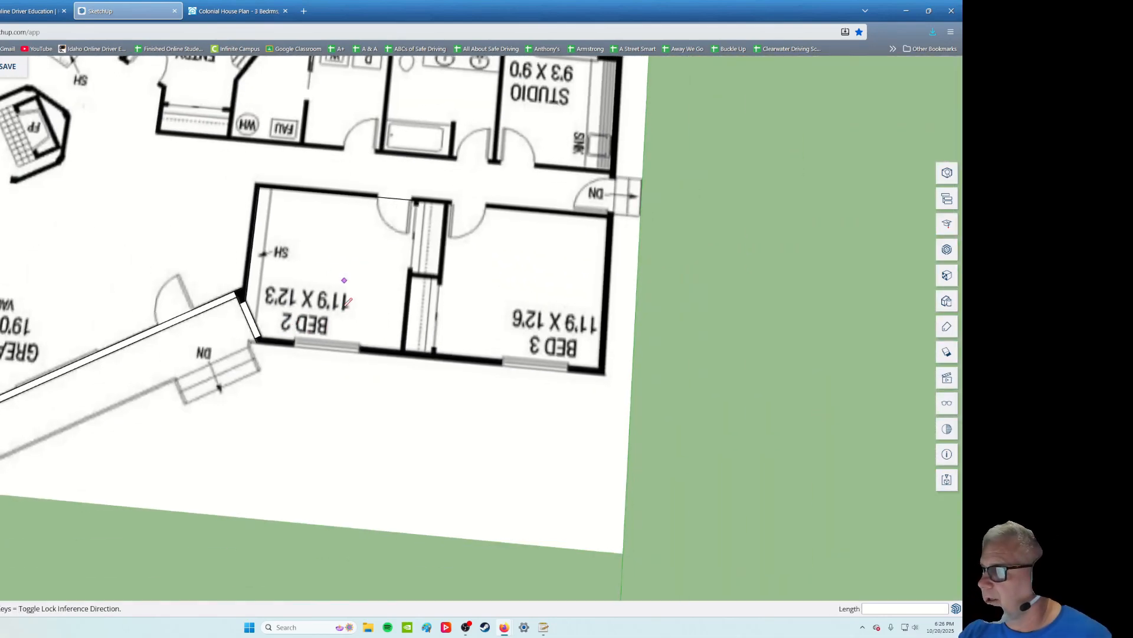
{"action": "scroll", "coordinate": [347, 303], "scroll_direction": "down", "scroll_amount": 2}
{"action": "scroll", "coordinate": [322, 384], "scroll_direction": "up", "scroll_amount": 6}
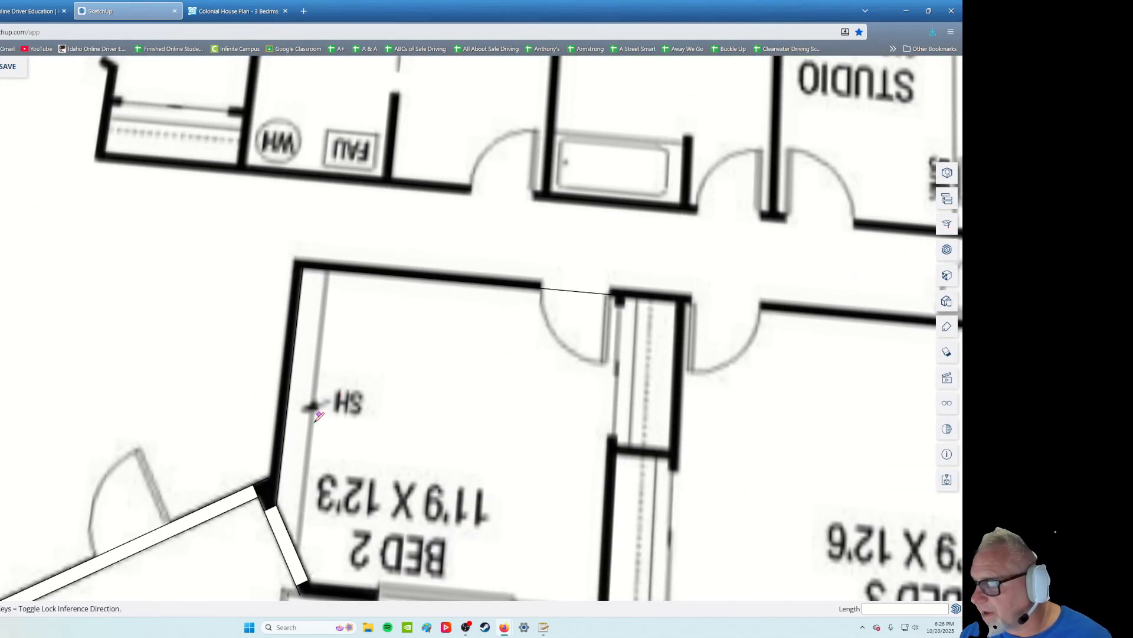
{"action": "scroll", "coordinate": [319, 416], "scroll_direction": "up", "scroll_amount": 2}
{"action": "scroll", "coordinate": [347, 452], "scroll_direction": "down", "scroll_amount": 3}
{"action": "middle_click_drag", "start_coordinate": [348, 453], "coordinate": [353, 442]}
{"action": "scroll", "coordinate": [279, 487], "scroll_direction": "up", "scroll_amount": 6}
{"action": "scroll", "coordinate": [311, 491], "scroll_direction": "down", "scroll_amount": 3}
{"action": "scroll", "coordinate": [313, 402], "scroll_direction": "down", "scroll_amount": 3}
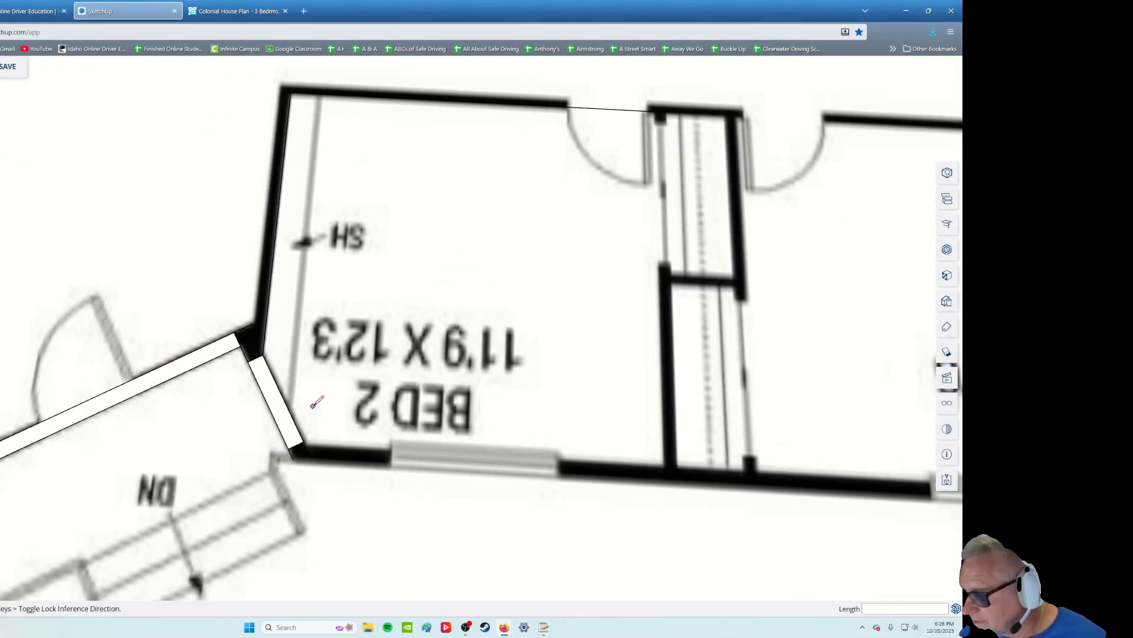
Extend the short BED 2 wall's inner edge about 1' to the GREAT ROOM wall's edge and delete the two cross lines at the joint
{"action": "scroll", "coordinate": [318, 394], "scroll_direction": "up", "scroll_amount": 4}
{"action": "middle_click_drag", "start_coordinate": [269, 300], "coordinate": [239, 312]}
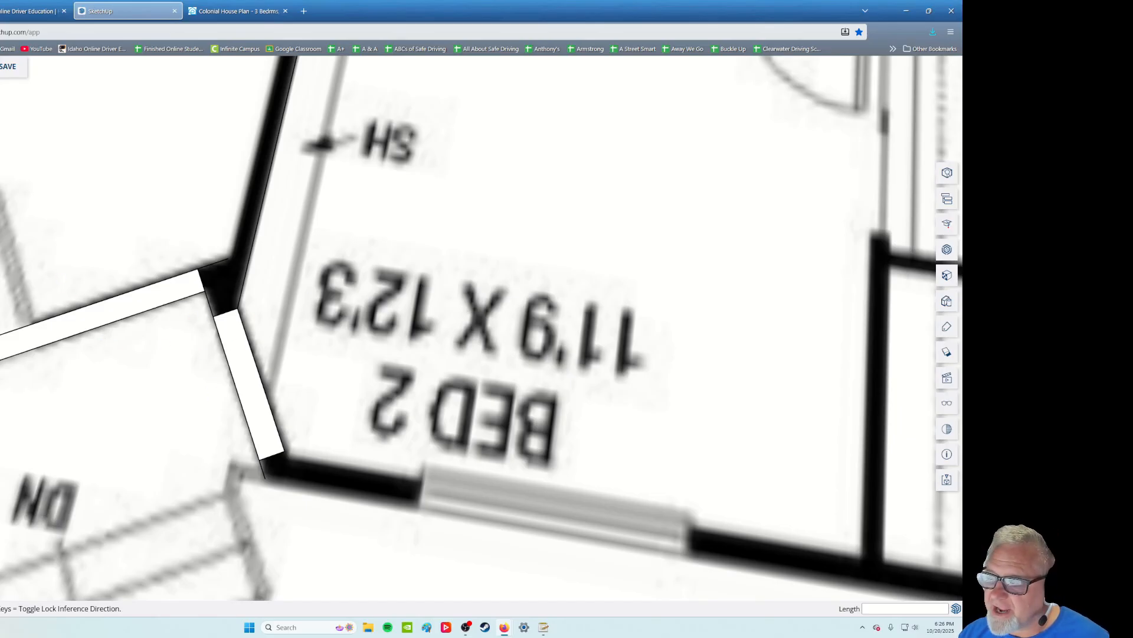
{"action": "scroll", "coordinate": [259, 329], "scroll_direction": "up", "scroll_amount": 3}
{"action": "left_click", "coordinate": [224, 290]}
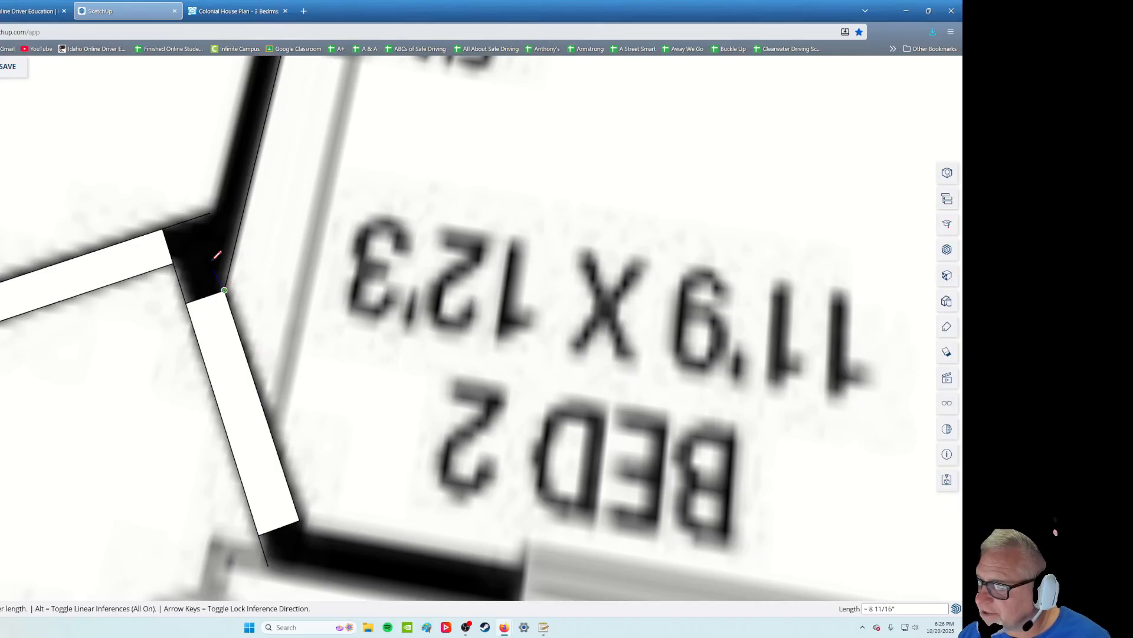
{"action": "left_click", "coordinate": [201, 216]}
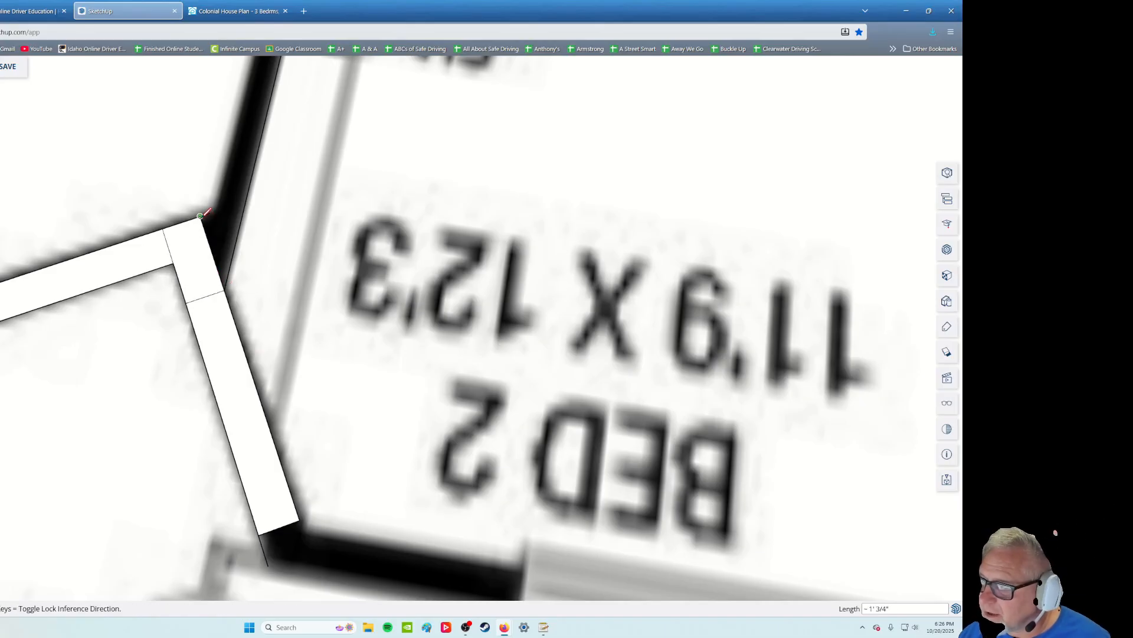
{"action": "key", "text": "space"}
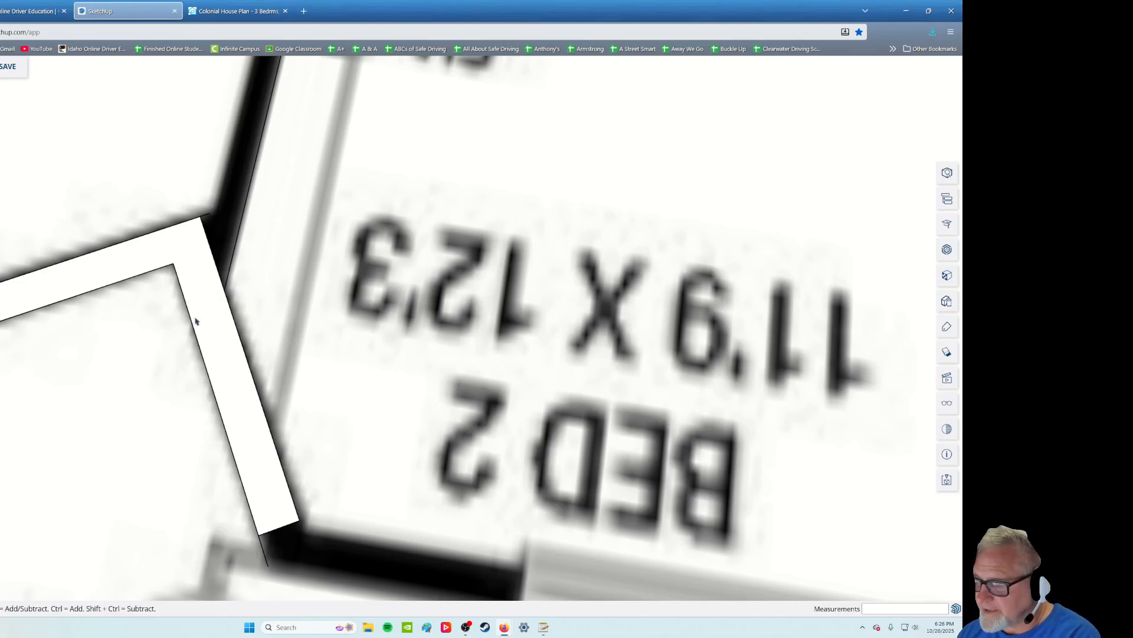
Trace the bedrooms' outer wall edge about 26' 6" from the BED 2 corner near the stairs to the far BED 3 corner
{"action": "middle_click_drag", "start_coordinate": [198, 443], "coordinate": [206, 415]}
{"action": "middle_click_drag", "start_coordinate": [283, 475], "coordinate": [227, 207], "text": "shift"}
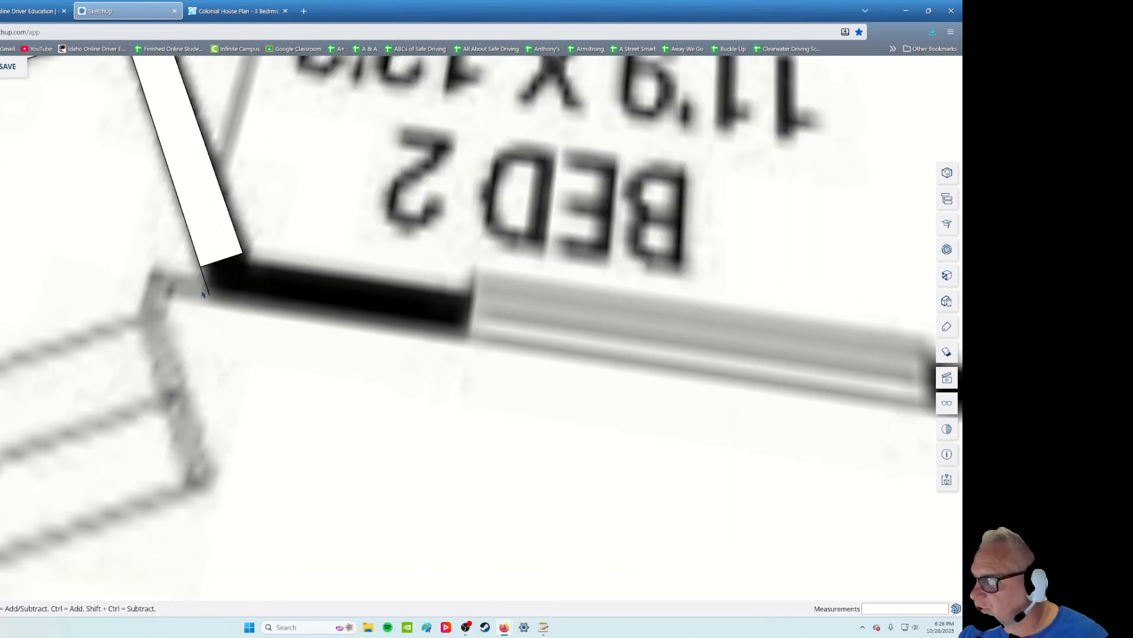
{"action": "mouse_move", "coordinate": [242, 337]}
{"action": "middle_mouse_down"}
{"action": "mouse_move", "coordinate": [287, 324]}
{"action": "mouse_move", "coordinate": [257, 332]}
{"action": "middle_mouse_up"}
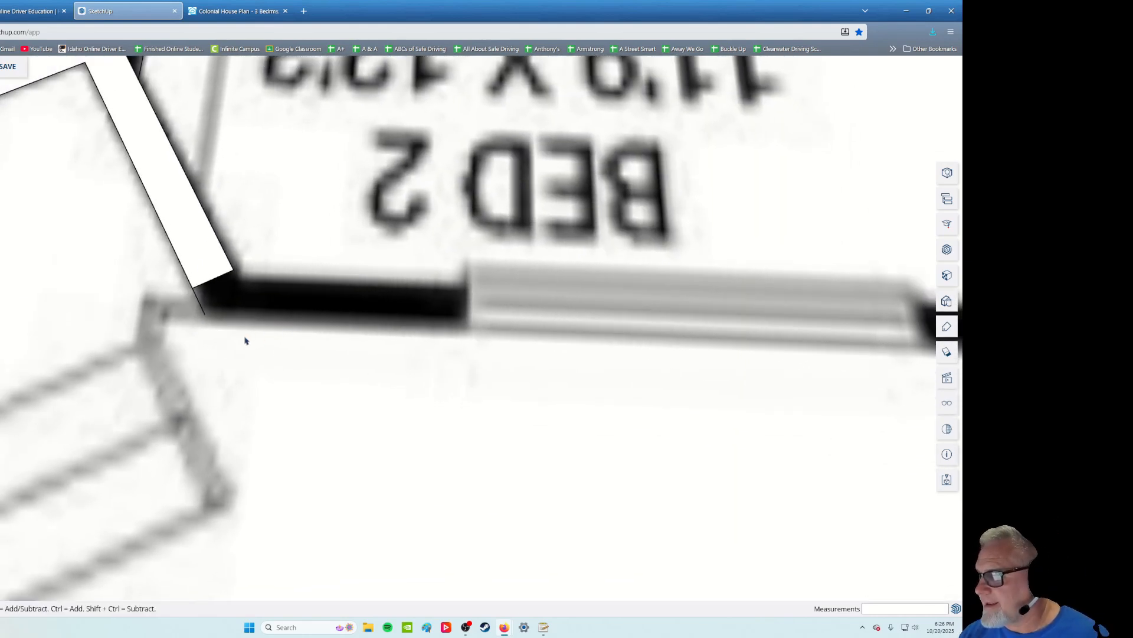
{"action": "key", "text": "l"}
{"action": "left_click", "coordinate": [205, 314]}
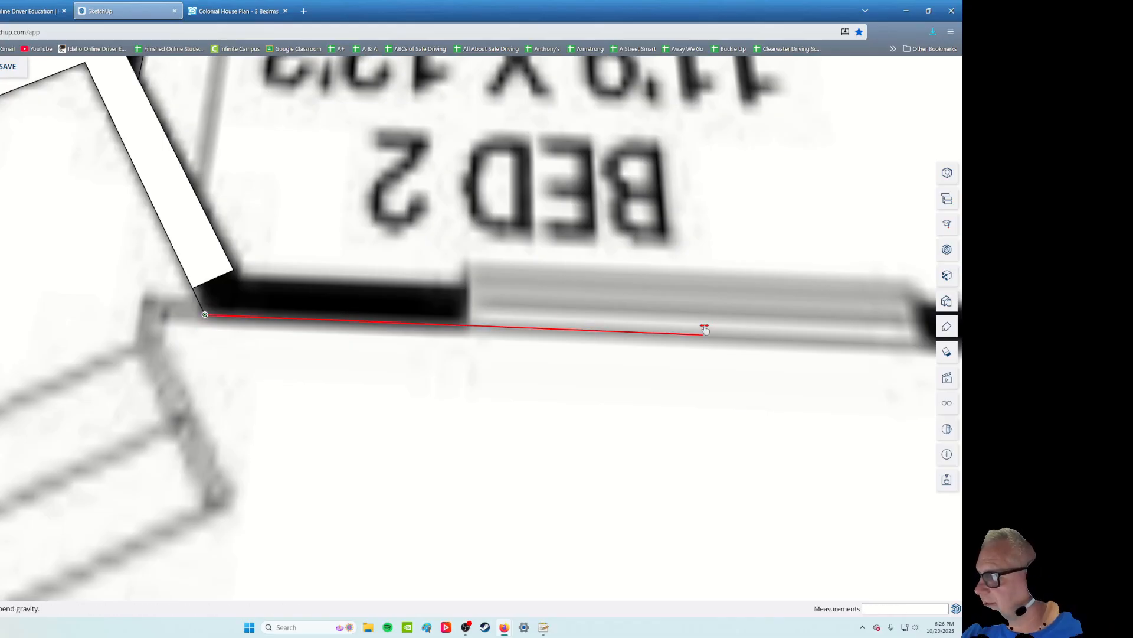
{"action": "scroll", "coordinate": [319, 328], "scroll_direction": "down", "scroll_amount": 5}
{"action": "scroll", "coordinate": [315, 330], "scroll_direction": "down", "scroll_amount": 2}
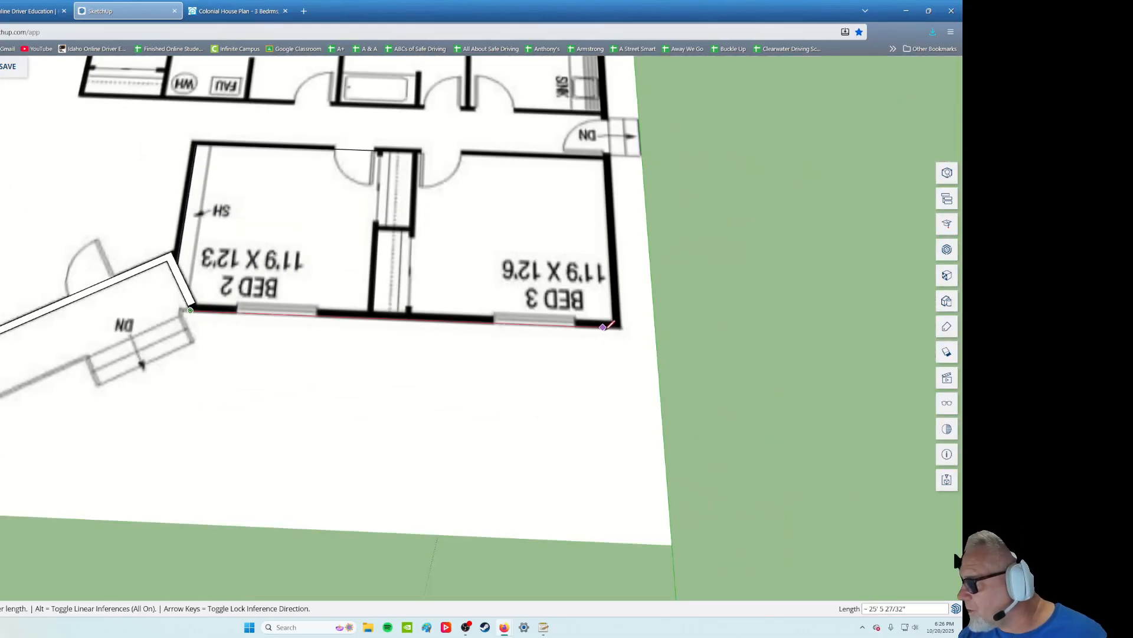
{"action": "scroll", "coordinate": [620, 328], "scroll_direction": "up", "scroll_amount": 8}
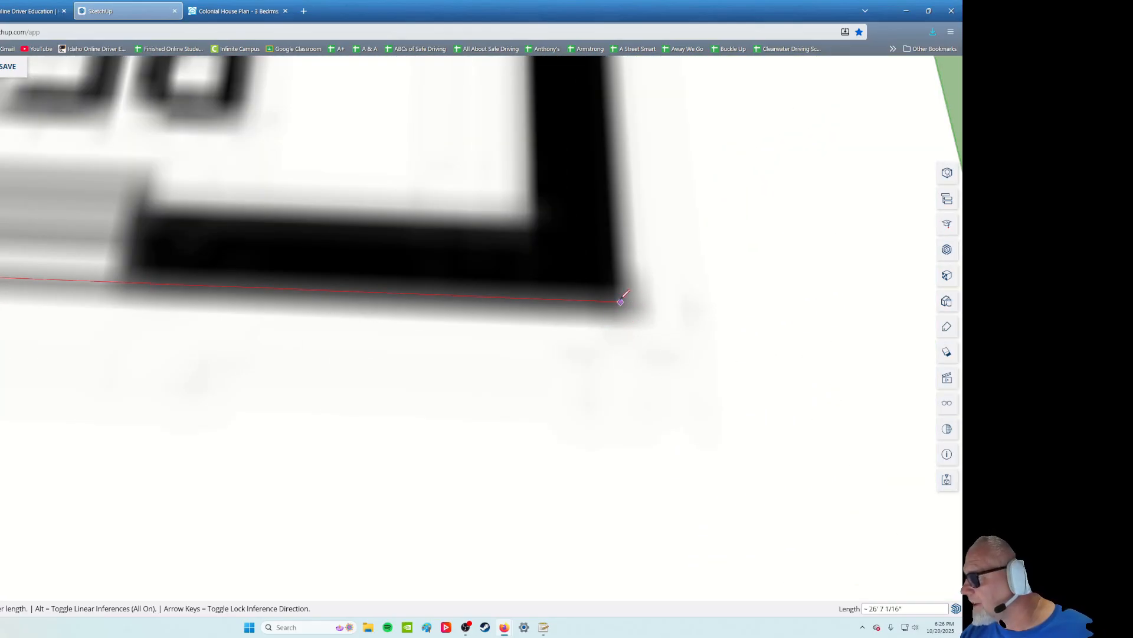
{"action": "scroll", "coordinate": [620, 302], "scroll_direction": "down", "scroll_amount": 3}
{"action": "scroll", "coordinate": [621, 304], "scroll_direction": "up", "scroll_amount": 4}
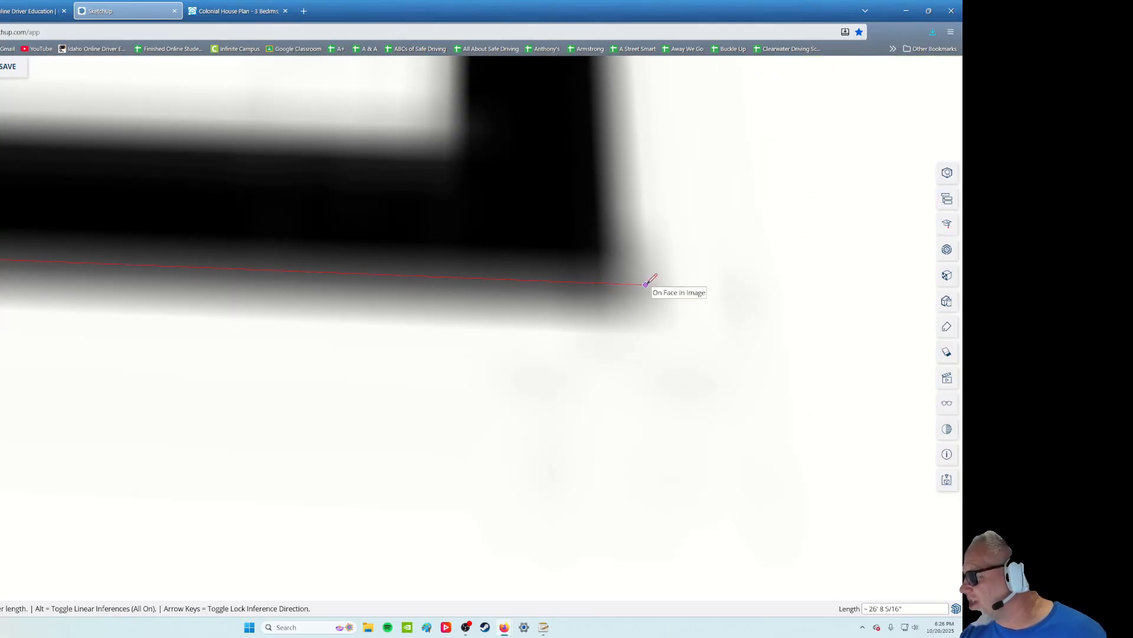
{"action": "scroll", "coordinate": [607, 283], "scroll_direction": "down", "scroll_amount": 4}
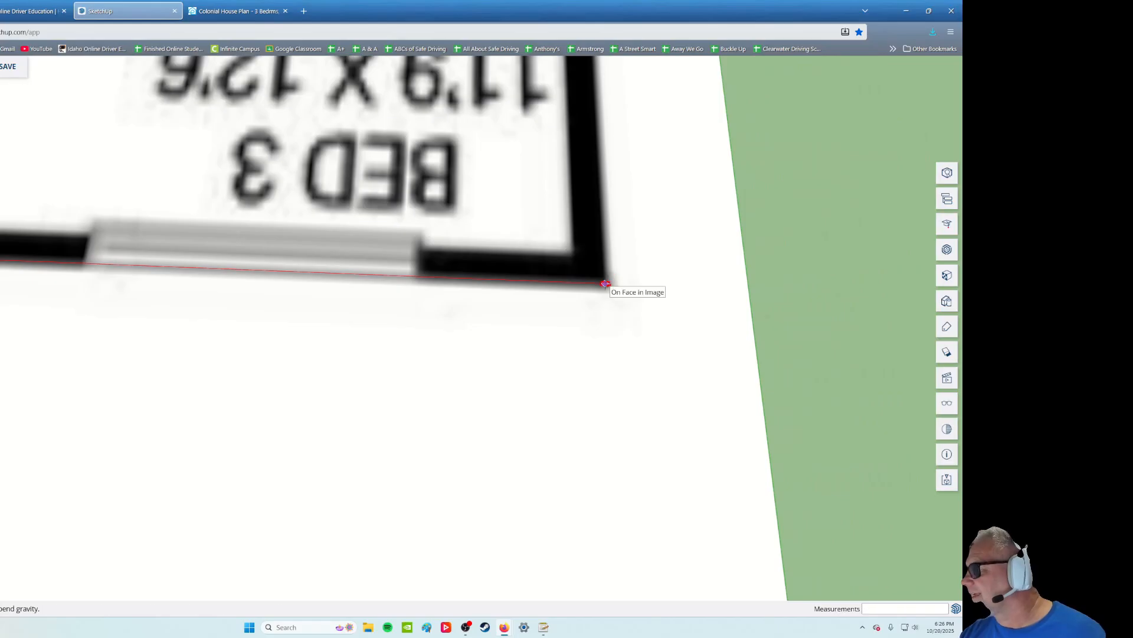
{"action": "scroll", "coordinate": [606, 283], "scroll_direction": "down", "scroll_amount": 2}
{"action": "scroll", "coordinate": [606, 282], "scroll_direction": "up", "scroll_amount": 4}
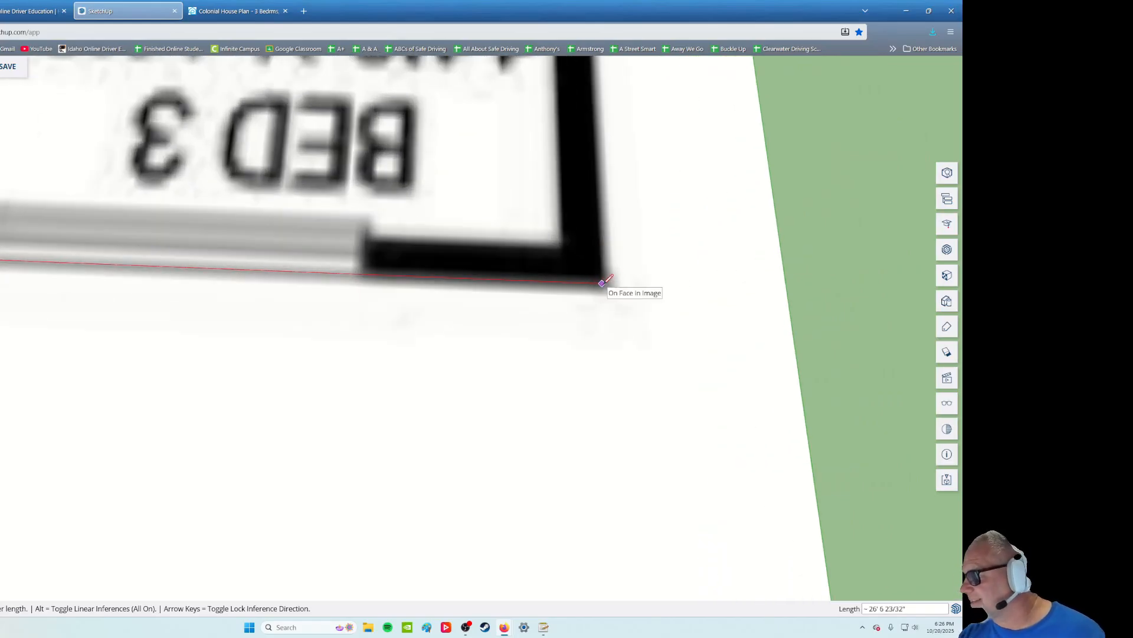
{"action": "scroll", "coordinate": [616, 283], "scroll_direction": "up", "scroll_amount": 4}
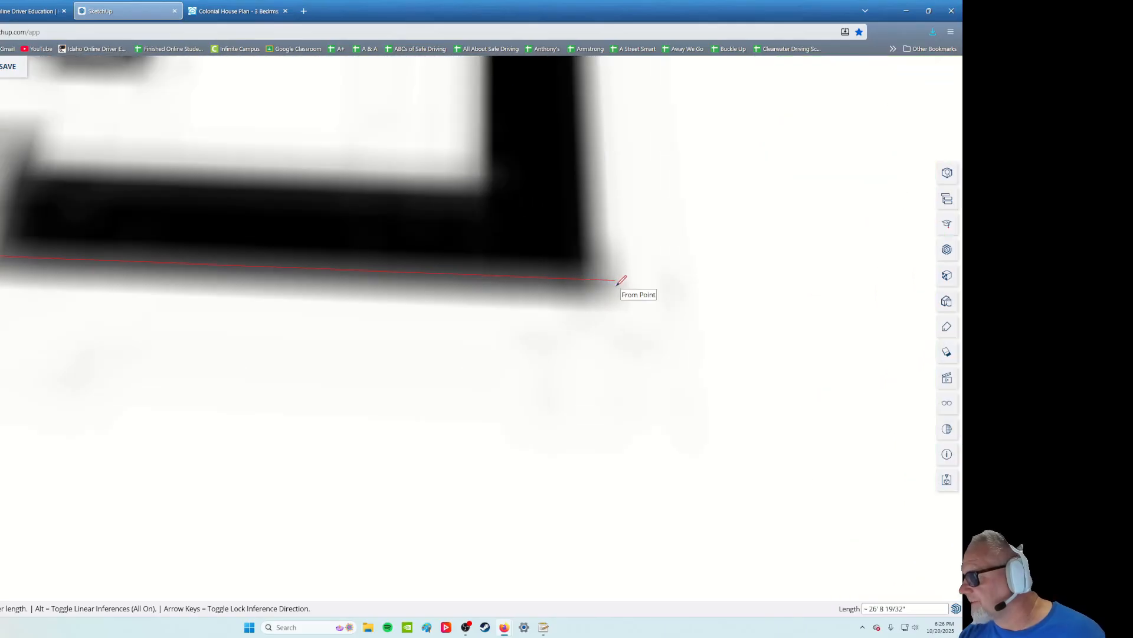
{"action": "left_click", "coordinate": [584, 278]}
{"action": "scroll", "coordinate": [583, 279], "scroll_direction": "down", "scroll_amount": 3}
{"action": "key", "text": "Escape"}
{"action": "scroll", "coordinate": [466, 356], "scroll_direction": "down", "scroll_amount": 1}
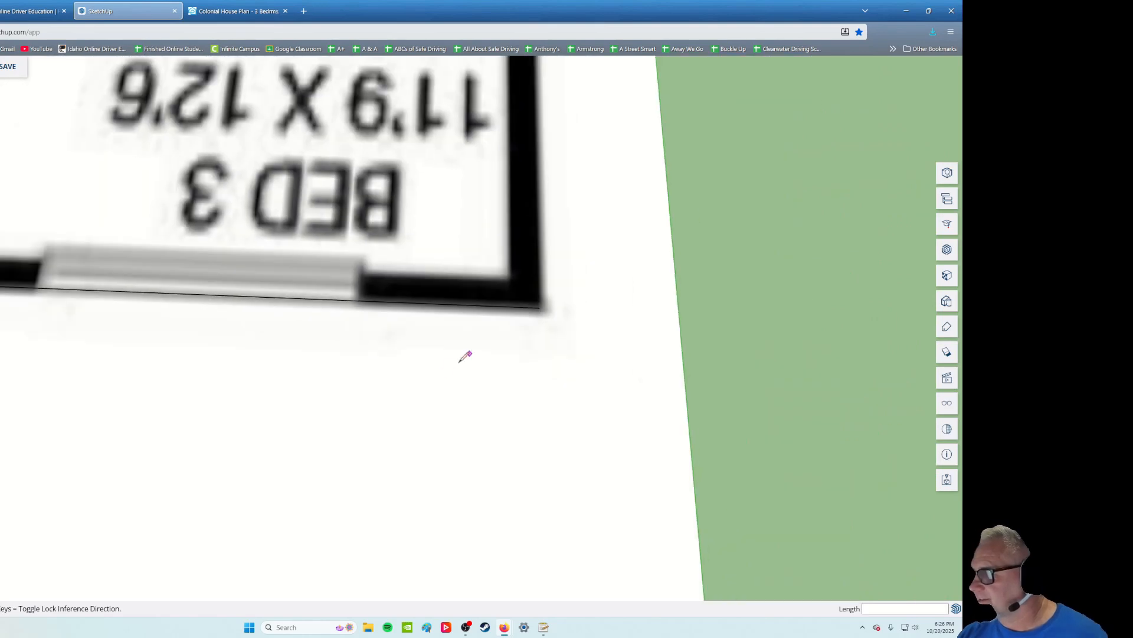
Draw a 6" line perpendicular to the bedrooms' outer wall edge, just beside the BED 2 corner near the stairs
{"action": "scroll", "coordinate": [434, 390], "scroll_direction": "down", "scroll_amount": 2}
{"action": "scroll", "coordinate": [195, 452], "scroll_direction": "down", "scroll_amount": 1}
{"action": "middle_click_drag", "start_coordinate": [139, 415], "coordinate": [508, 482], "text": "shift"}
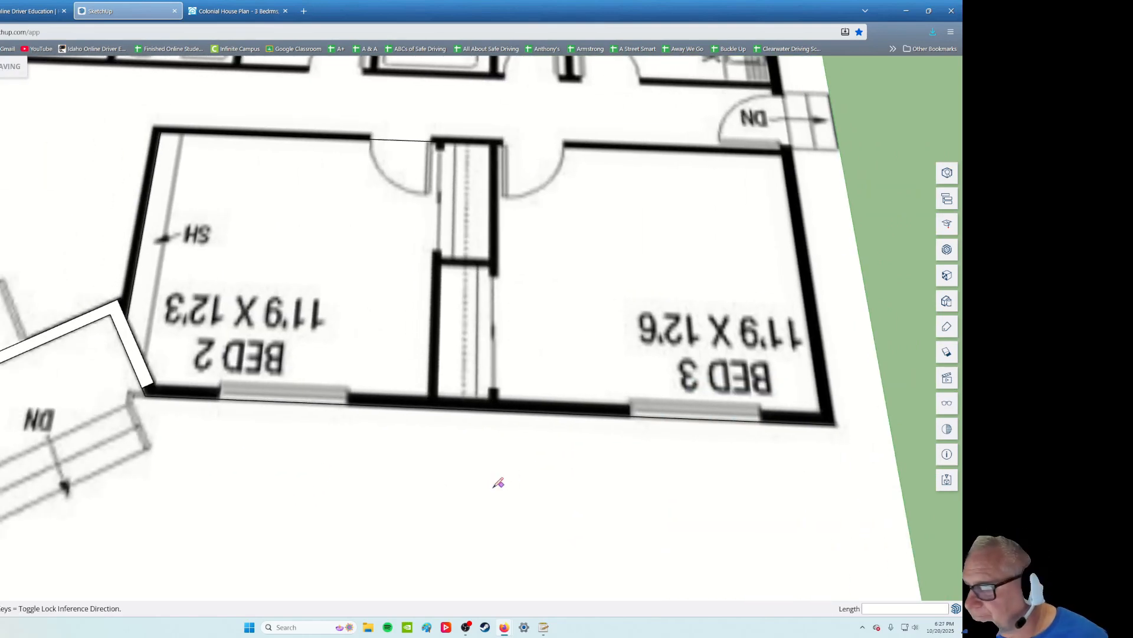
{"action": "scroll", "coordinate": [172, 436], "scroll_direction": "up", "scroll_amount": 3}
{"action": "scroll", "coordinate": [176, 433], "scroll_direction": "up", "scroll_amount": 3}
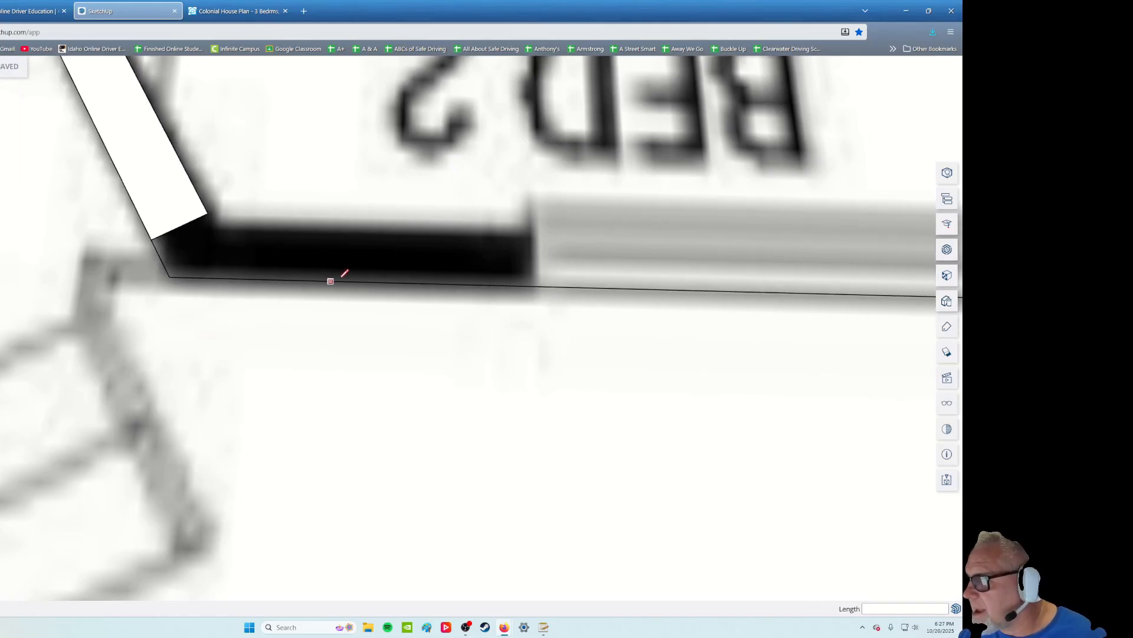
{"action": "middle_click_drag", "start_coordinate": [546, 372], "coordinate": [335, 407], "text": "shift"}
{"action": "key", "text": "l"}
{"action": "mouse_move", "coordinate": [96, 293]}
{"action": "middle_mouse_down", "text": "shift"}
{"action": "mouse_move", "coordinate": [119, 324]}
{"action": "mouse_move", "coordinate": [183, 345]}
{"action": "middle_mouse_up", "text": "shift"}
{"action": "left_click", "coordinate": [172, 343]}
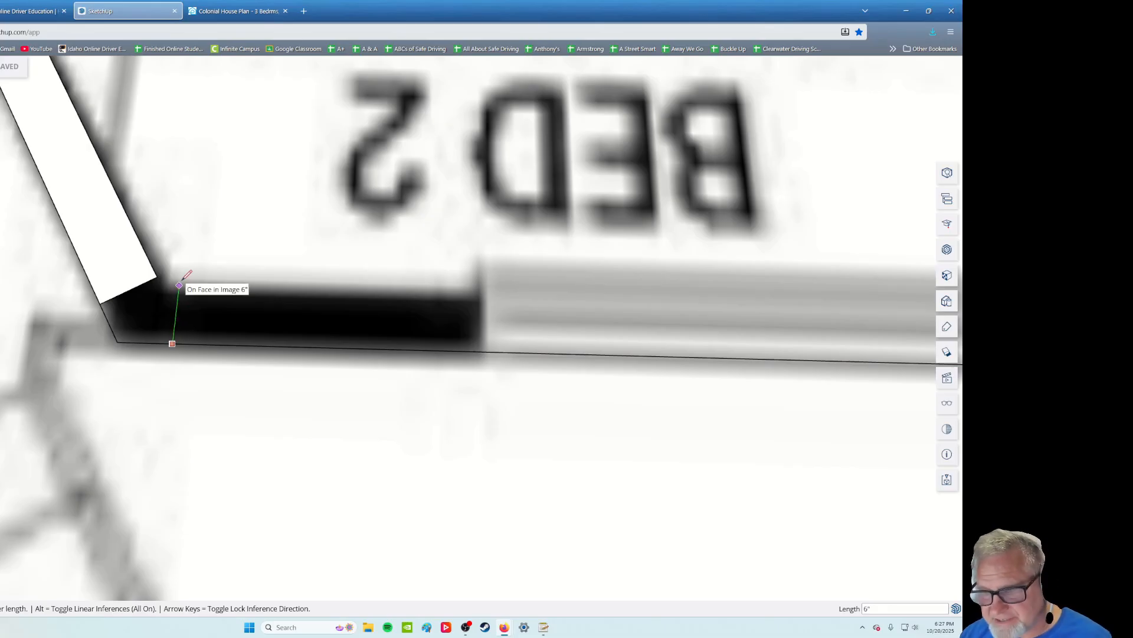
{"action": "type", "text": "6"}
{"action": "key", "text": "Return"}
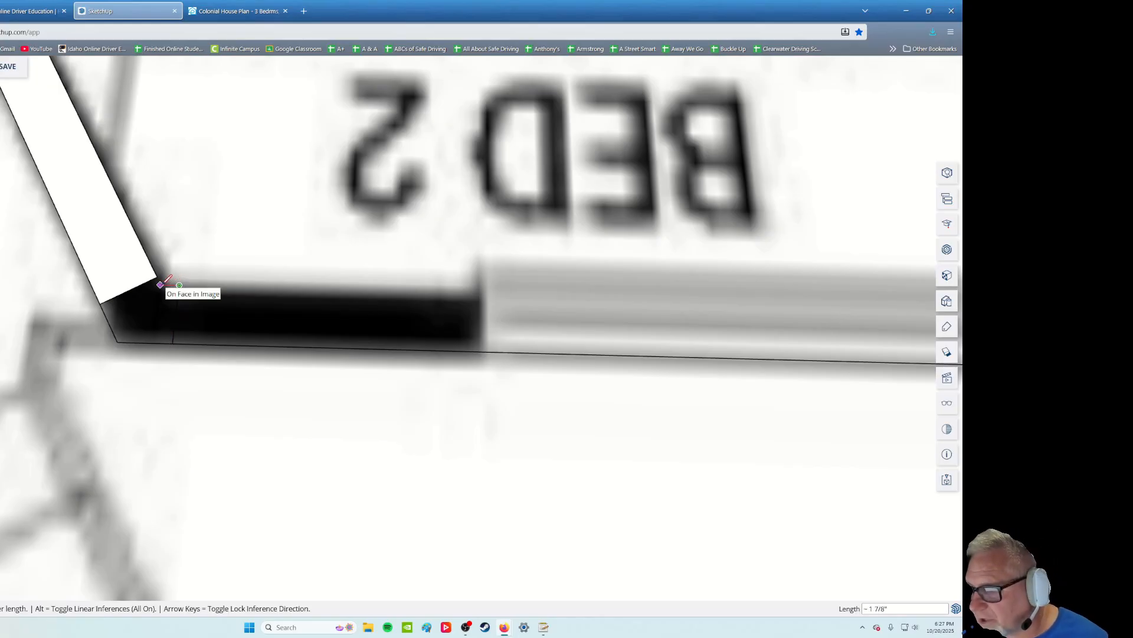
Trace the bedrooms' inner wall edge parallel to the outer edge, from the BED 2 corner near the stairs to the far BED 3 corner
{"action": "scroll", "coordinate": [455, 349], "scroll_direction": "down", "scroll_amount": 3}
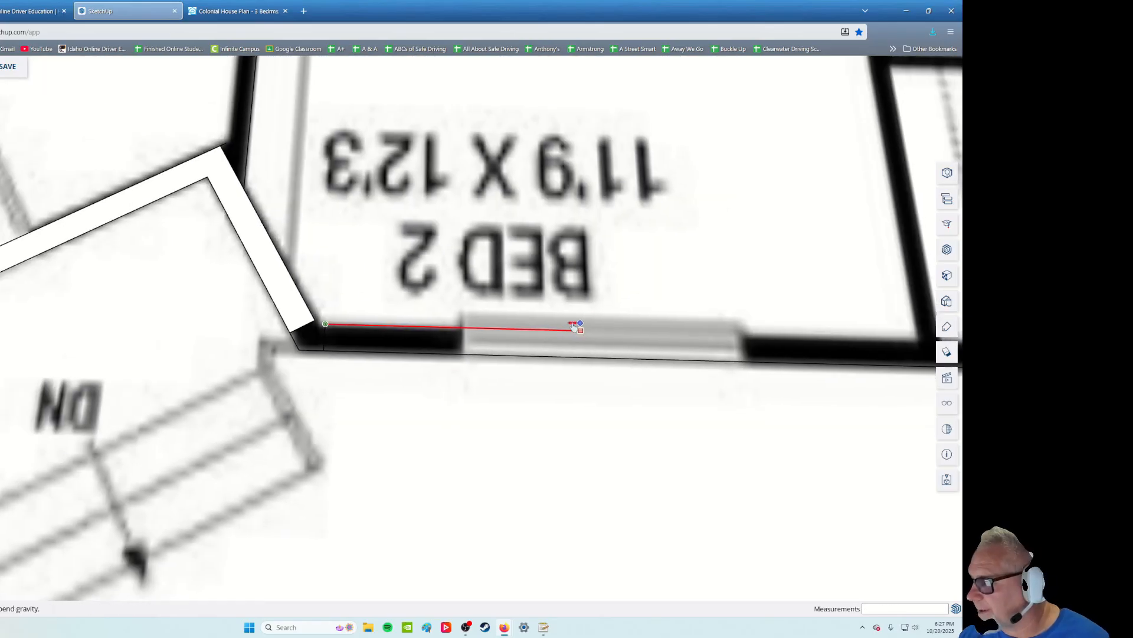
{"action": "middle_click_drag", "start_coordinate": [574, 326], "coordinate": [360, 325], "text": "shift"}
{"action": "middle_click_drag", "start_coordinate": [603, 334], "coordinate": [228, 322], "text": "shift"}
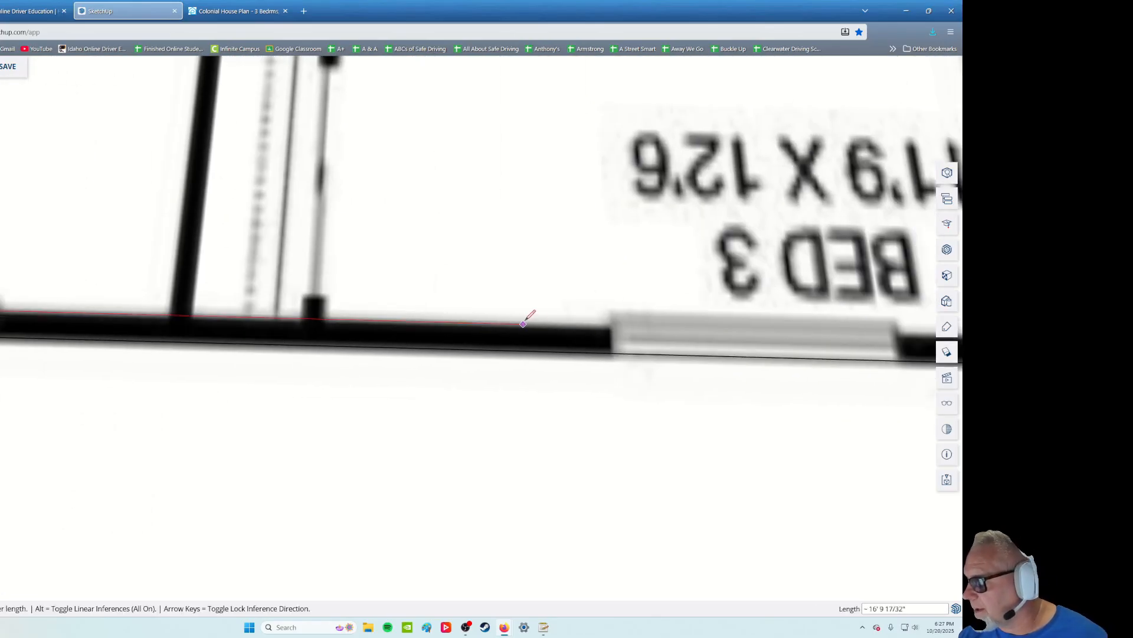
{"action": "middle_click_drag", "start_coordinate": [544, 321], "coordinate": [177, 304], "text": "shift"}
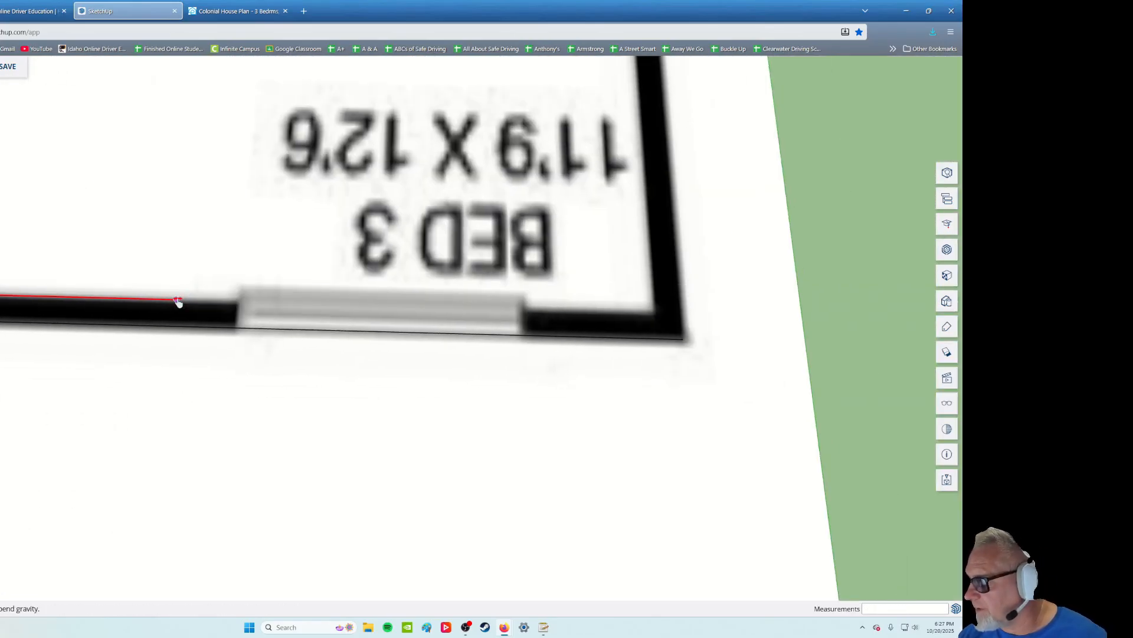
{"action": "left_click", "coordinate": [636, 309]}
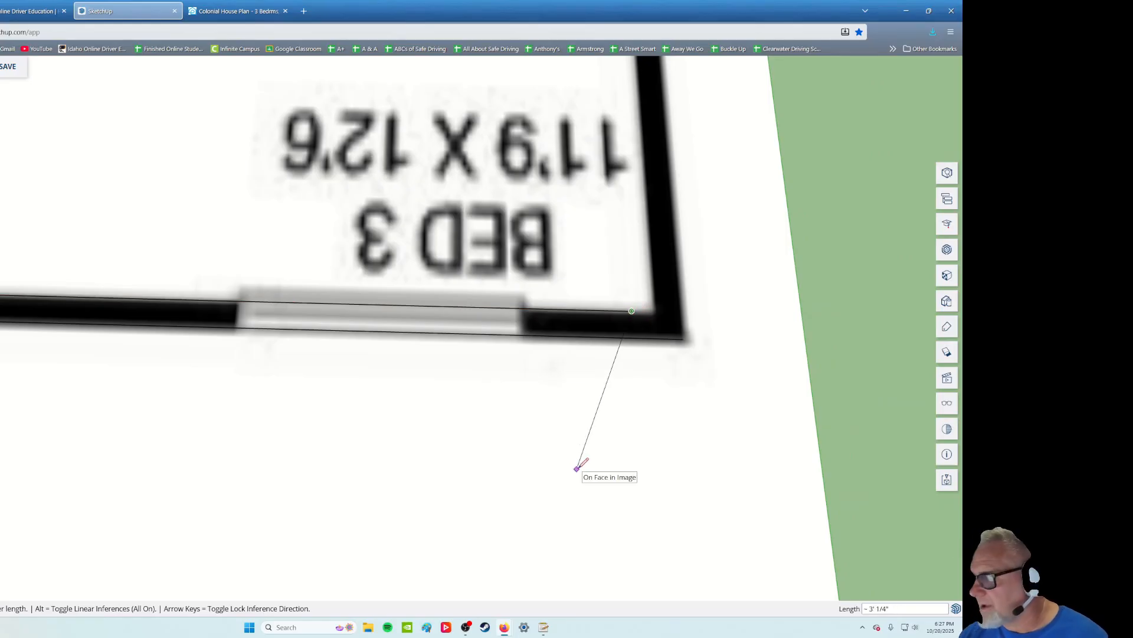
{"action": "key", "text": "Escape"}
Look over the whole floor plan to compare the traced exterior walls with the ones still untraced
{"action": "scroll", "coordinate": [495, 465], "scroll_direction": "down", "scroll_amount": 10}
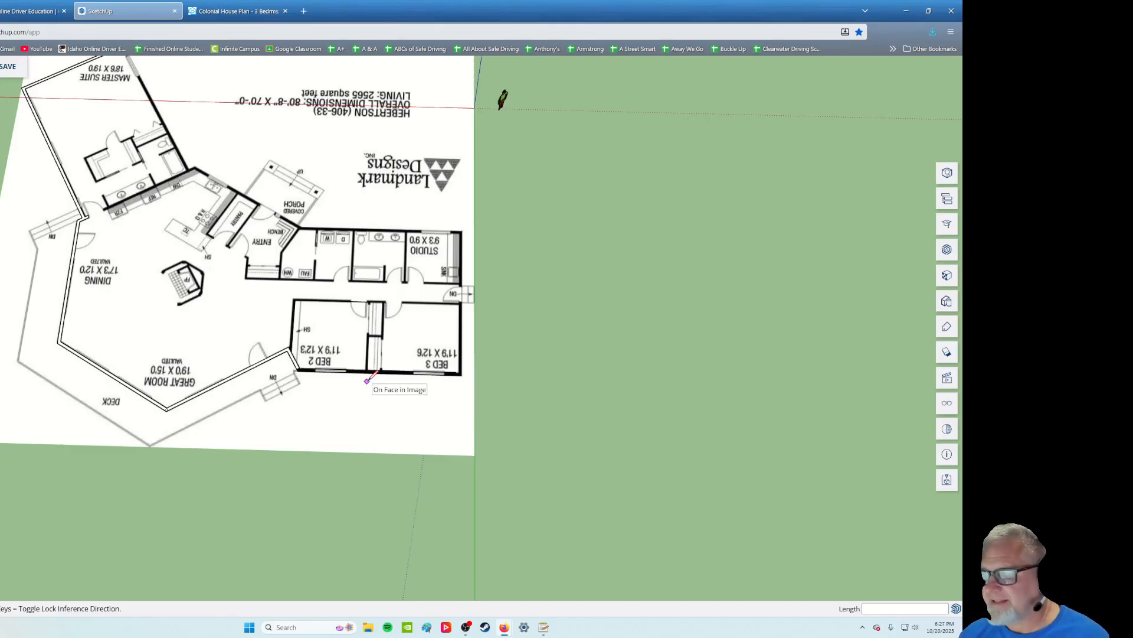
{"action": "mouse_move", "coordinate": [105, 400]}
{"action": "middle_mouse_down"}
{"action": "mouse_move", "coordinate": [43, 345]}
{"action": "mouse_move", "coordinate": [200, 270]}
{"action": "mouse_move", "coordinate": [224, 317]}
{"action": "middle_mouse_up"}
{"action": "scroll", "coordinate": [416, 429], "scroll_direction": "up", "scroll_amount": 3}
{"action": "mouse_move", "coordinate": [367, 229]}
{"action": "middle_mouse_down"}
{"action": "mouse_move", "coordinate": [314, 301]}
{"action": "mouse_move", "coordinate": [381, 239]}
{"action": "mouse_move", "coordinate": [357, 280]}
{"action": "middle_mouse_up"}
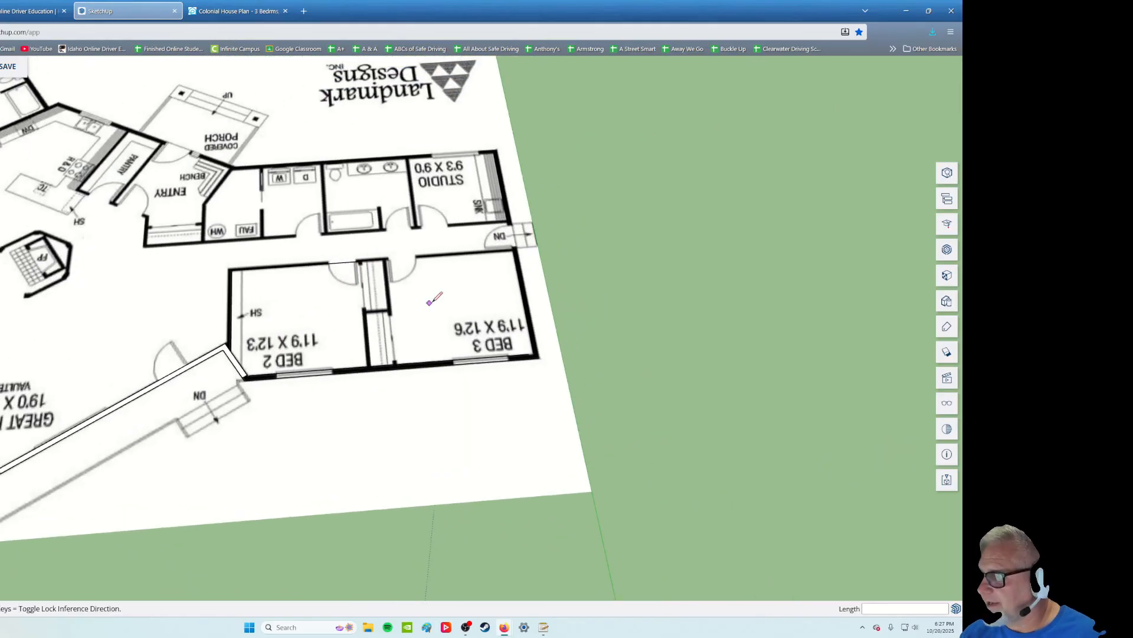
{"action": "middle_click_drag", "start_coordinate": [434, 300], "coordinate": [346, 277]}
{"action": "mouse_move", "coordinate": [334, 179]}
{"action": "middle_mouse_down", "text": "shift"}
{"action": "mouse_move", "coordinate": [460, 363]}
{"action": "mouse_move", "coordinate": [544, 441]}
{"action": "middle_mouse_up", "text": "shift"}
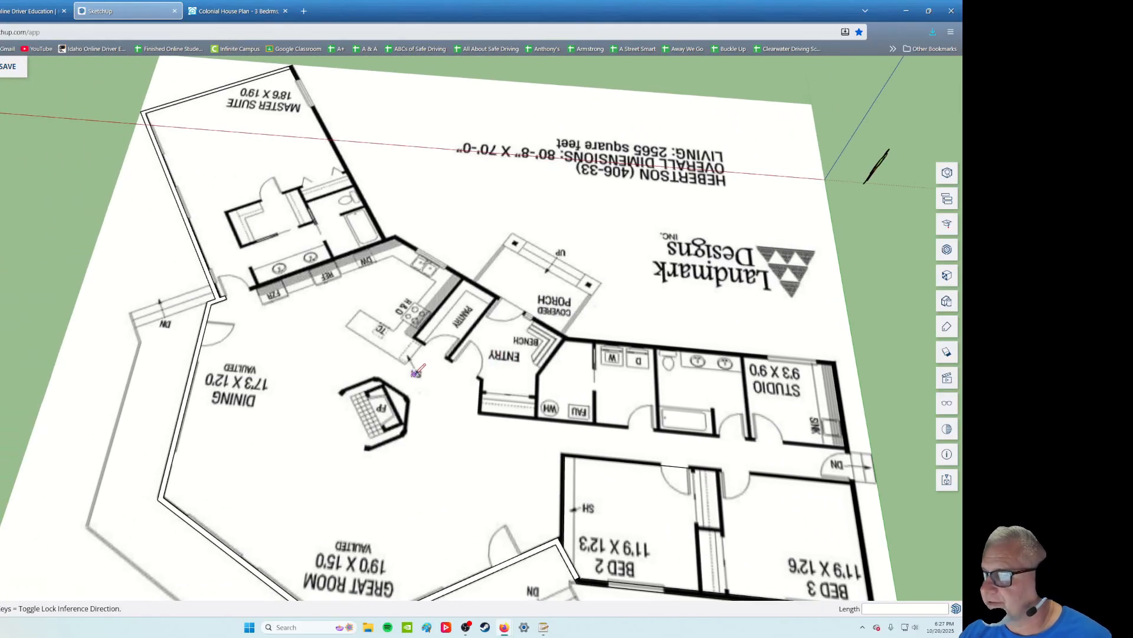
{"action": "mouse_move", "coordinate": [519, 384]}
{"action": "middle_mouse_down"}
{"action": "mouse_move", "coordinate": [508, 437]}
{"action": "mouse_move", "coordinate": [486, 445]}
{"action": "mouse_move", "coordinate": [438, 360]}
{"action": "mouse_move", "coordinate": [406, 255]}
{"action": "middle_mouse_up"}
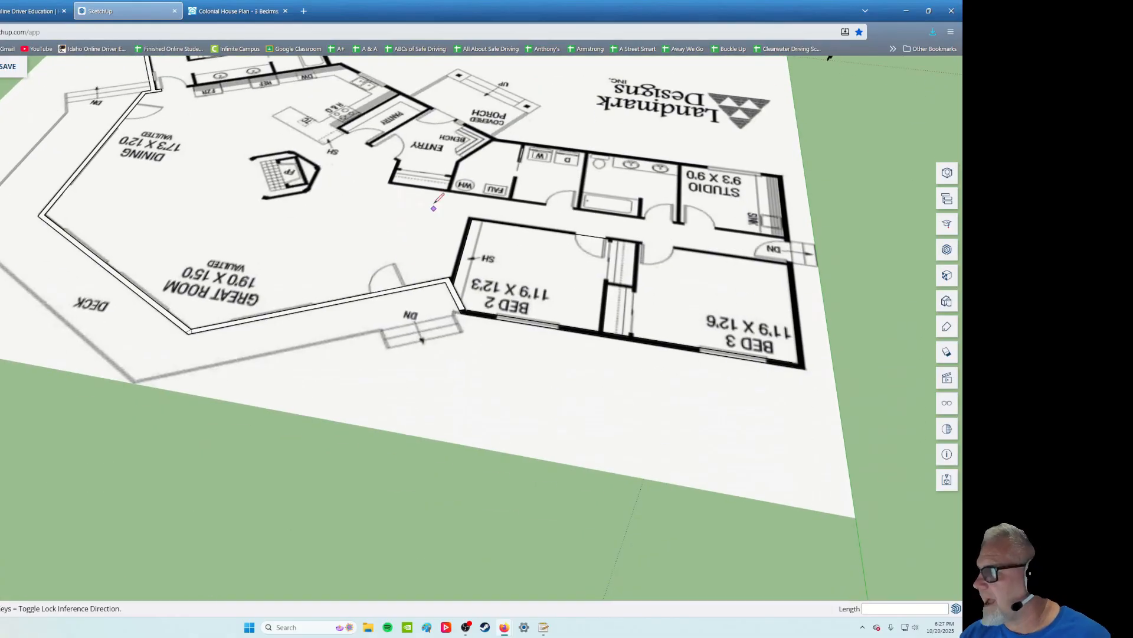
{"action": "middle_click_drag", "start_coordinate": [435, 203], "coordinate": [423, 258]}
{"action": "scroll", "coordinate": [419, 207], "scroll_direction": "down", "scroll_amount": 4}
{"action": "mouse_move", "coordinate": [382, 141]}
{"action": "middle_mouse_down", "text": "shift"}
{"action": "mouse_move", "coordinate": [337, 328]}
{"action": "mouse_move", "coordinate": [357, 267]}
{"action": "middle_mouse_up", "text": "shift"}
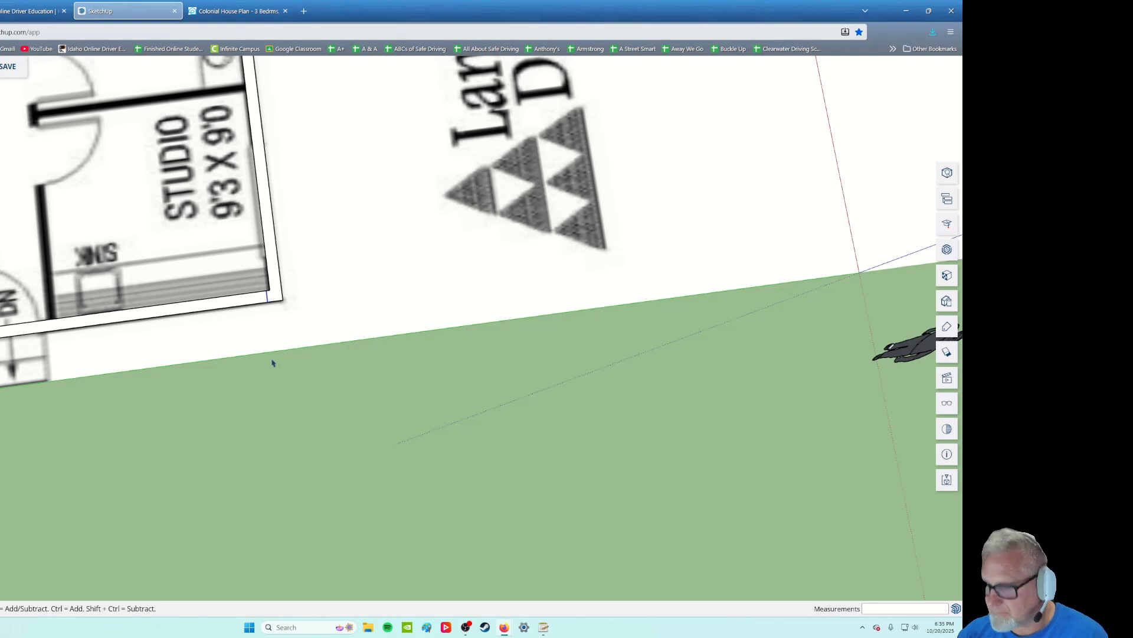
Extend both inner wall edges at the BED 2 corner near the stairs across the gap to close the corner face
{"action": "middle_click_drag", "start_coordinate": [11, 337], "coordinate": [536, 328], "text": "shift"}
{"action": "scroll", "coordinate": [230, 380], "scroll_direction": "up", "scroll_amount": 4}
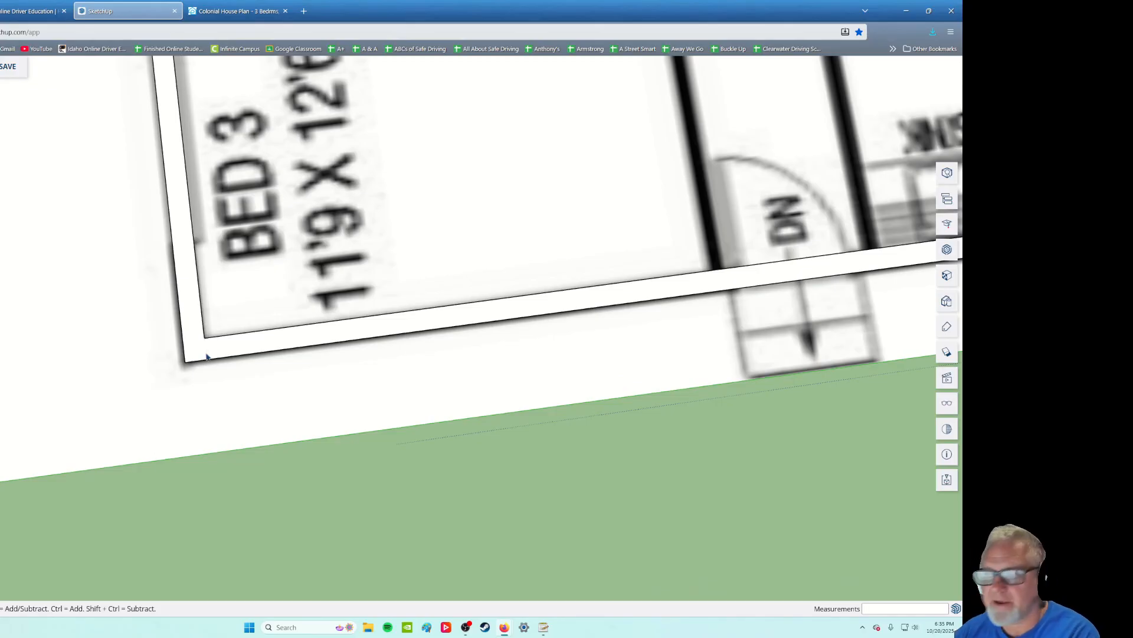
{"action": "scroll", "coordinate": [206, 356], "scroll_direction": "down", "scroll_amount": 6}
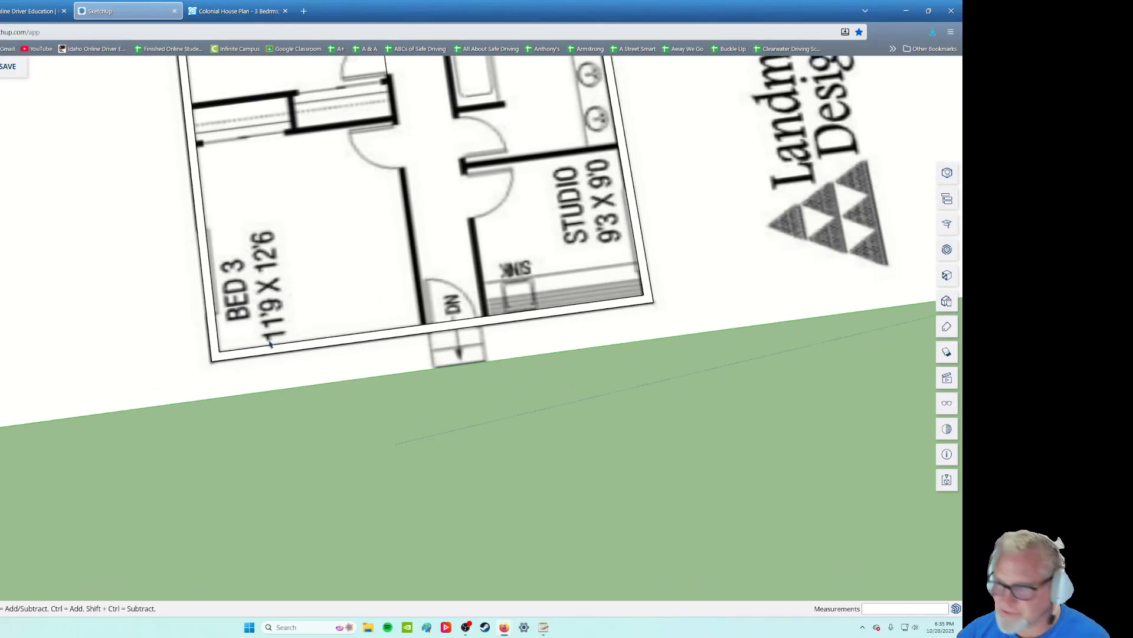
{"action": "middle_click_drag", "start_coordinate": [256, 357], "coordinate": [481, 296]}
{"action": "middle_click_drag", "start_coordinate": [523, 222], "coordinate": [382, 289], "text": "shift"}
{"action": "scroll", "coordinate": [435, 214], "scroll_direction": "up", "scroll_amount": 10}
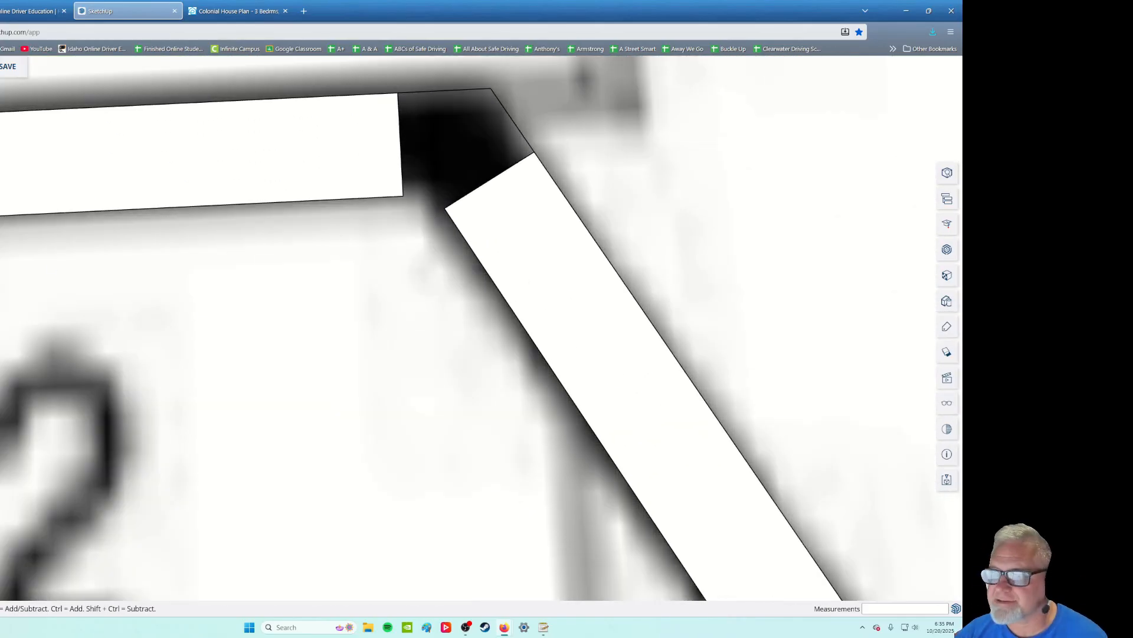
{"action": "key", "text": "l"}
{"action": "left_click", "coordinate": [445, 209]}
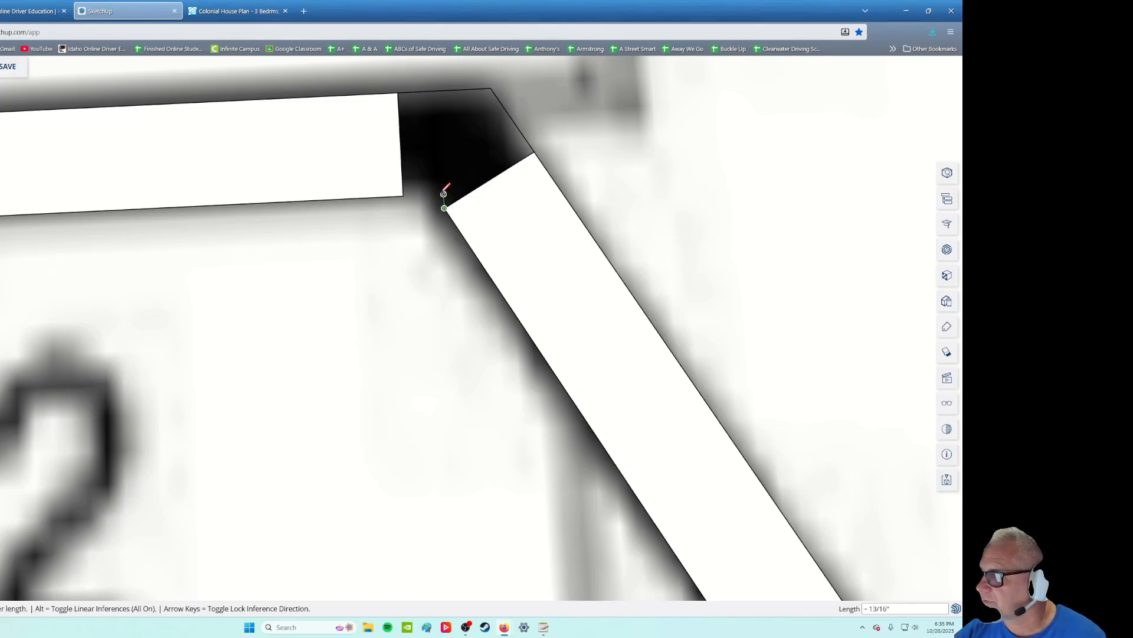
{"action": "left_click", "coordinate": [424, 178]}
{"action": "key", "text": "Escape"}
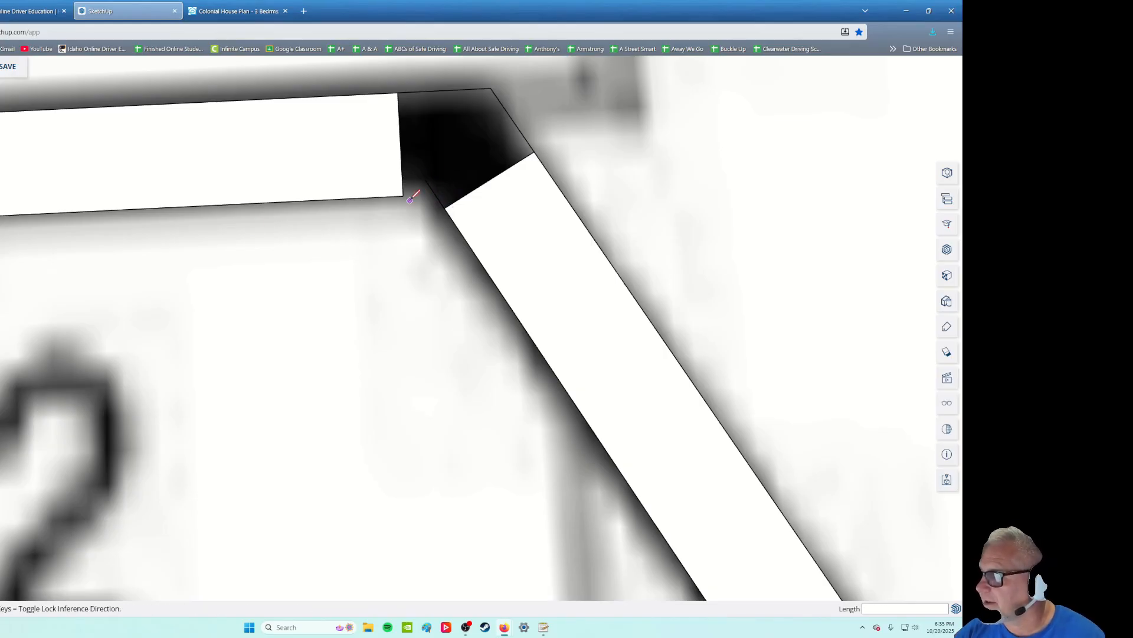
{"action": "left_click", "coordinate": [405, 195]}
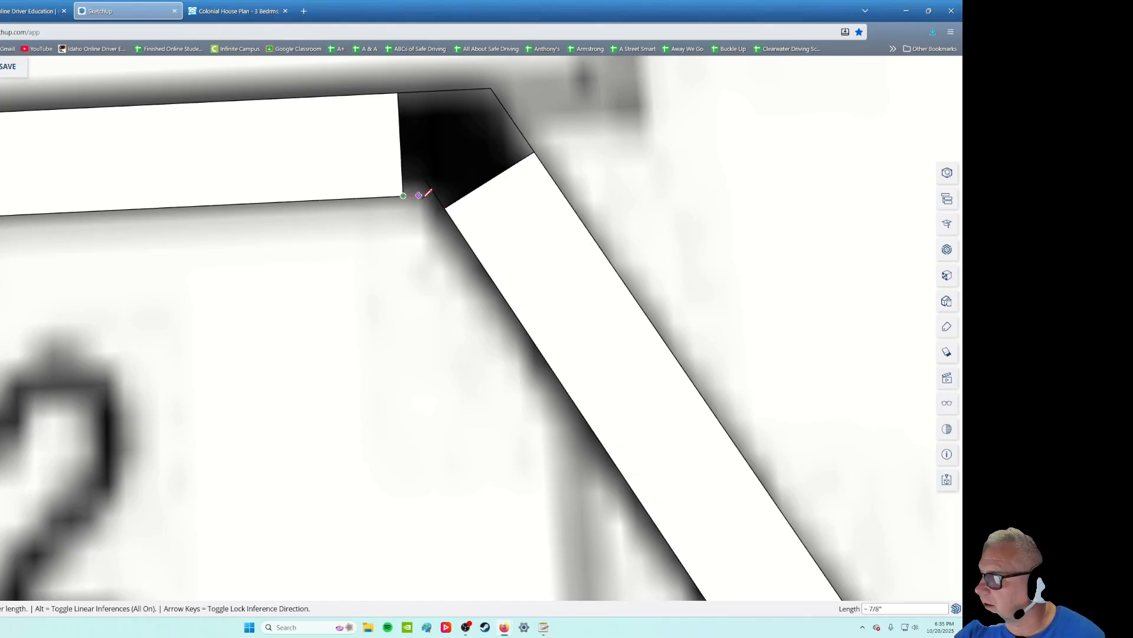
{"action": "scroll", "coordinate": [440, 198], "scroll_direction": "up", "scroll_amount": 1}
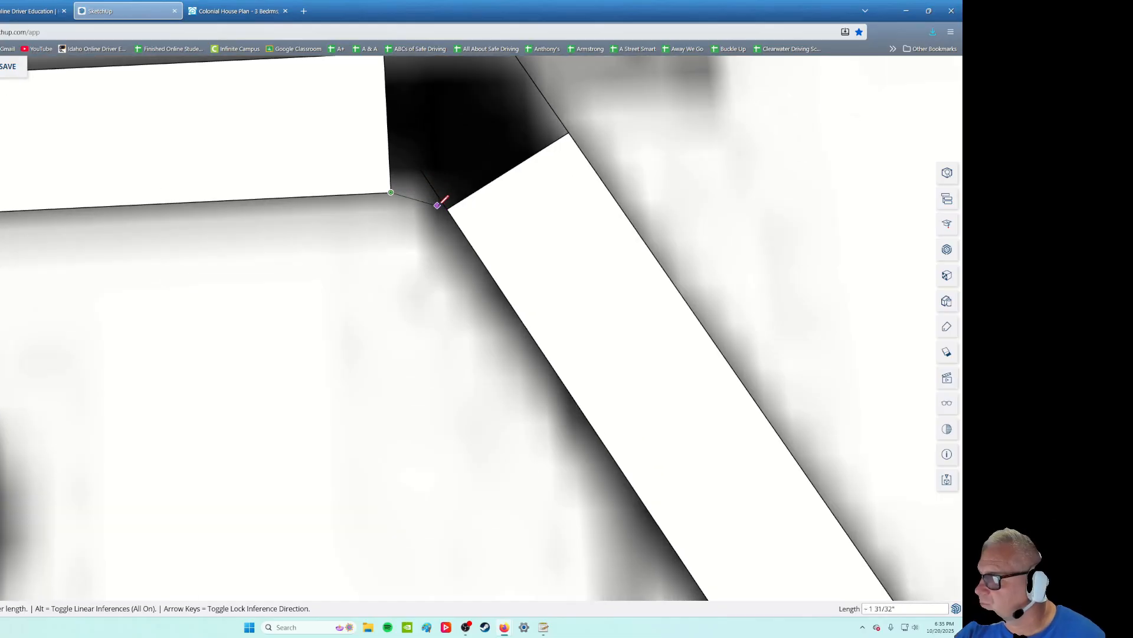
{"action": "left_click", "coordinate": [435, 190]}
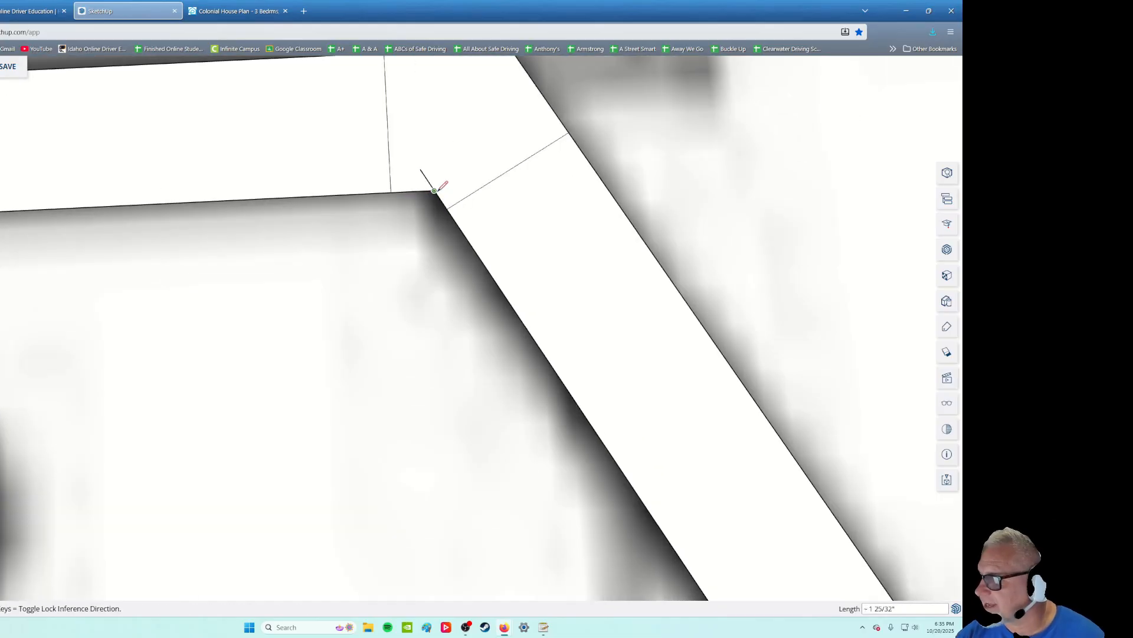
Delete the overshooting stub and the leftover cross lines at the BED 2 corner near the stairs
{"action": "key", "text": "space"}
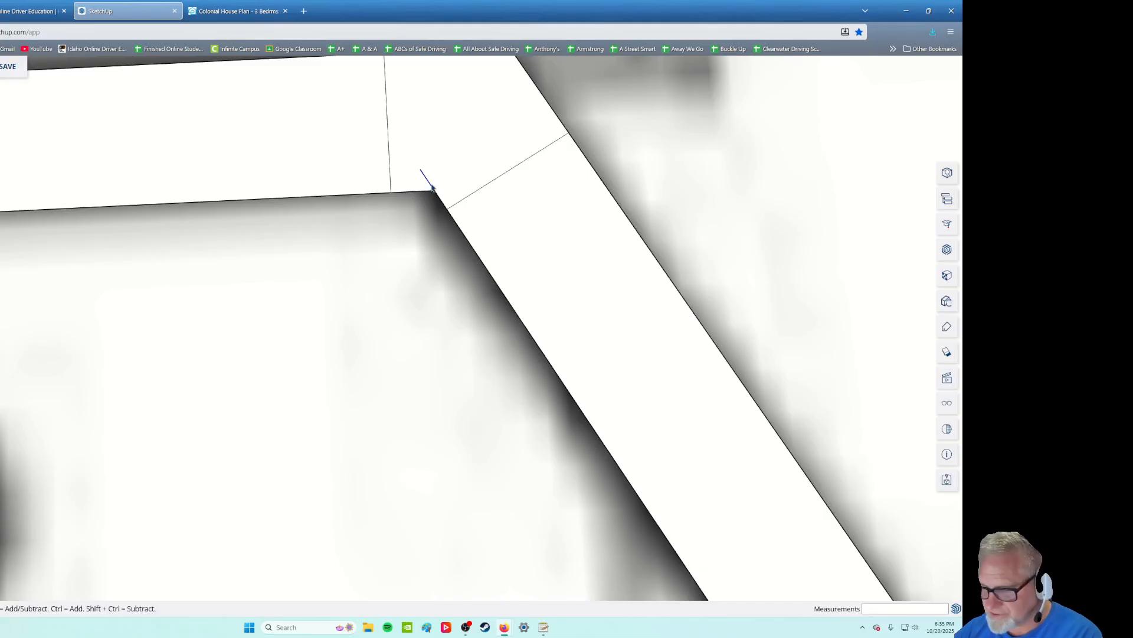
{"action": "left_click", "coordinate": [479, 192]}
{"action": "key", "text": "Delete"}
{"action": "left_click", "coordinate": [388, 163]}
{"action": "key", "text": "Delete"}
Inspect the wall joints from BED 2 to the GREAT ROOM peak for gaps and leftover lines
{"action": "scroll", "coordinate": [415, 218], "scroll_direction": "down", "scroll_amount": 2}
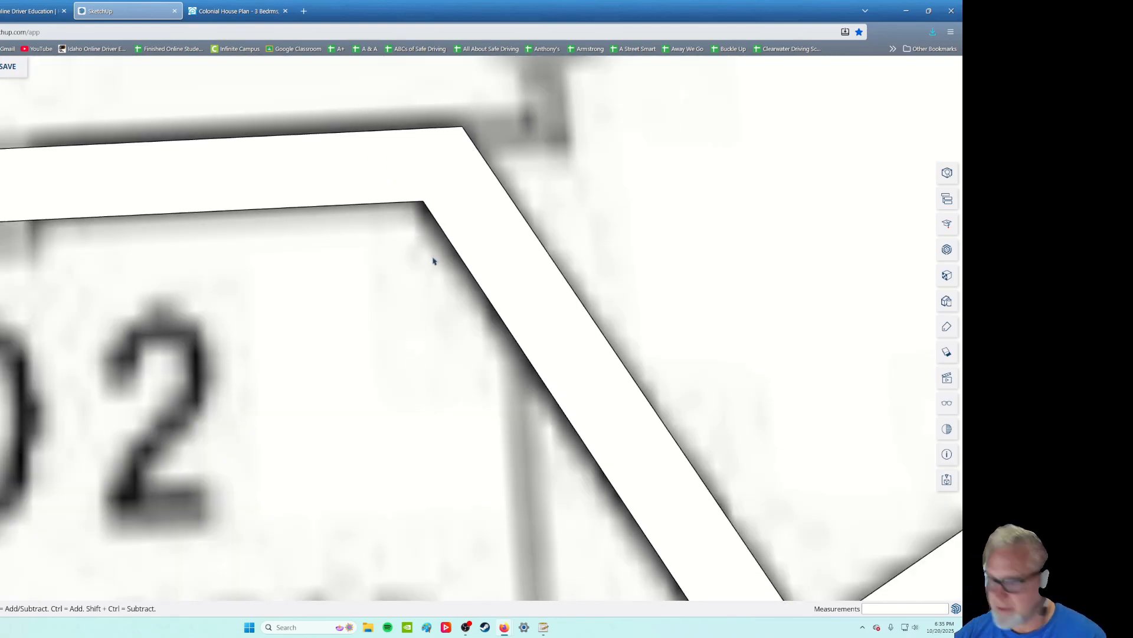
{"action": "scroll", "coordinate": [433, 260], "scroll_direction": "down", "scroll_amount": 2}
{"action": "middle_click_drag", "start_coordinate": [433, 260], "coordinate": [427, 273]}
{"action": "middle_click_drag", "start_coordinate": [547, 450], "coordinate": [334, 228], "text": "shift"}
{"action": "scroll", "coordinate": [652, 264], "scroll_direction": "down", "scroll_amount": 2}
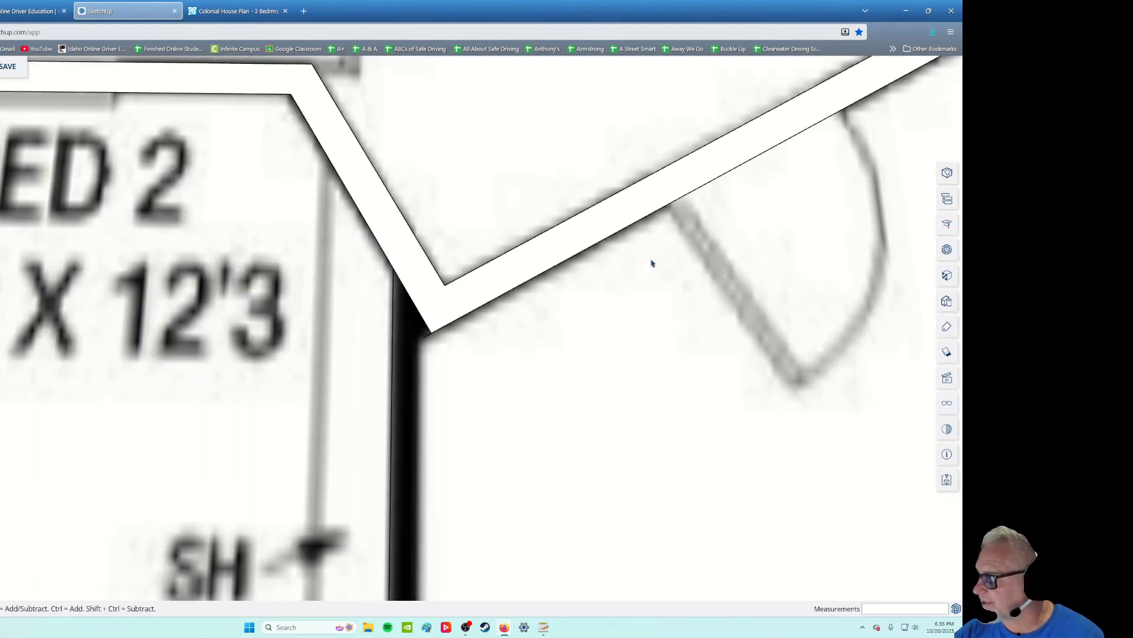
{"action": "scroll", "coordinate": [383, 367], "scroll_direction": "up", "scroll_amount": 3}
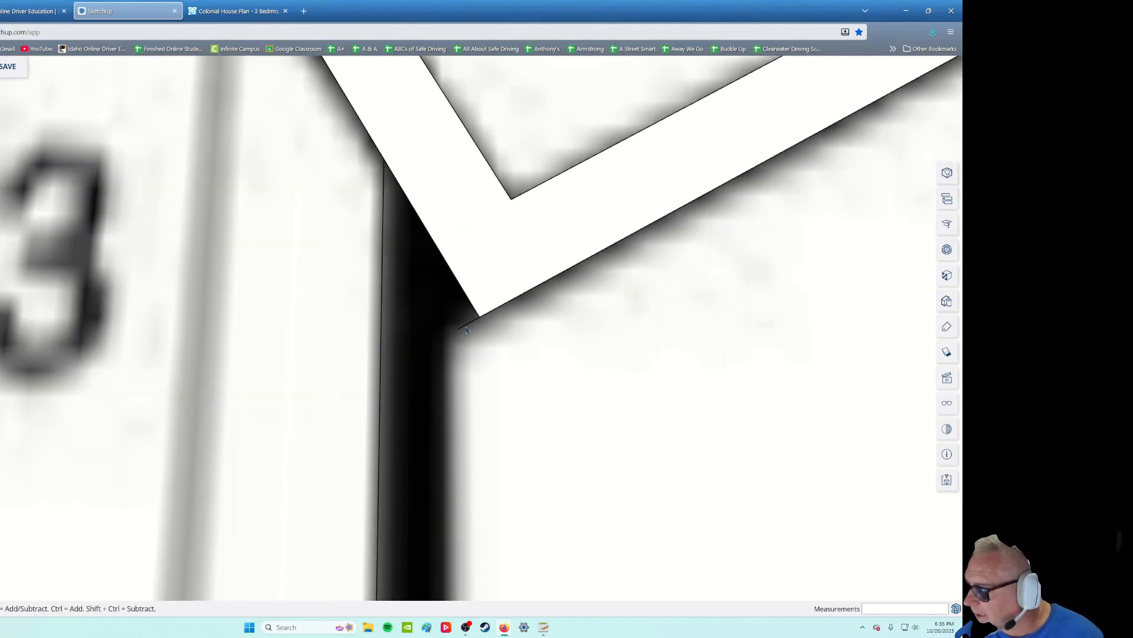
{"action": "scroll", "coordinate": [467, 333], "scroll_direction": "down", "scroll_amount": 5}
{"action": "middle_click_drag", "start_coordinate": [537, 367], "coordinate": [372, 402], "text": "shift"}
{"action": "scroll", "coordinate": [462, 277], "scroll_direction": "up", "scroll_amount": 3}
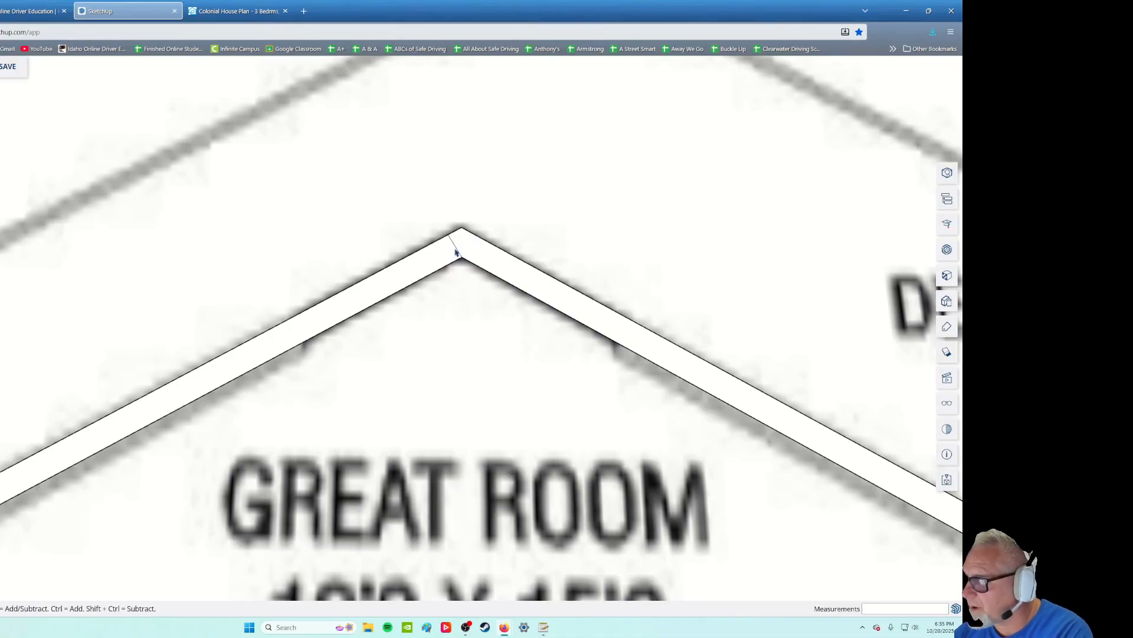
Follow the exterior wall outline around DINING, MASTER SUITE, STUDIO and the covered porch to check that it is continuous
{"action": "scroll", "coordinate": [460, 258], "scroll_direction": "down", "scroll_amount": 3}
{"action": "middle_click_drag", "start_coordinate": [584, 374], "coordinate": [324, 227], "text": "shift"}
{"action": "middle_click_drag", "start_coordinate": [562, 412], "coordinate": [338, 293], "text": "shift"}
{"action": "middle_click_drag", "start_coordinate": [347, 409], "coordinate": [377, 126], "text": "shift"}
{"action": "middle_click_drag", "start_coordinate": [380, 472], "coordinate": [407, 198], "text": "shift"}
{"action": "scroll", "coordinate": [399, 389], "scroll_direction": "down", "scroll_amount": 3}
{"action": "mouse_move", "coordinate": [404, 439]}
{"action": "middle_mouse_down", "text": "shift"}
{"action": "mouse_move", "coordinate": [384, 220]}
{"action": "mouse_move", "coordinate": [367, 261]}
{"action": "middle_mouse_up", "text": "shift"}
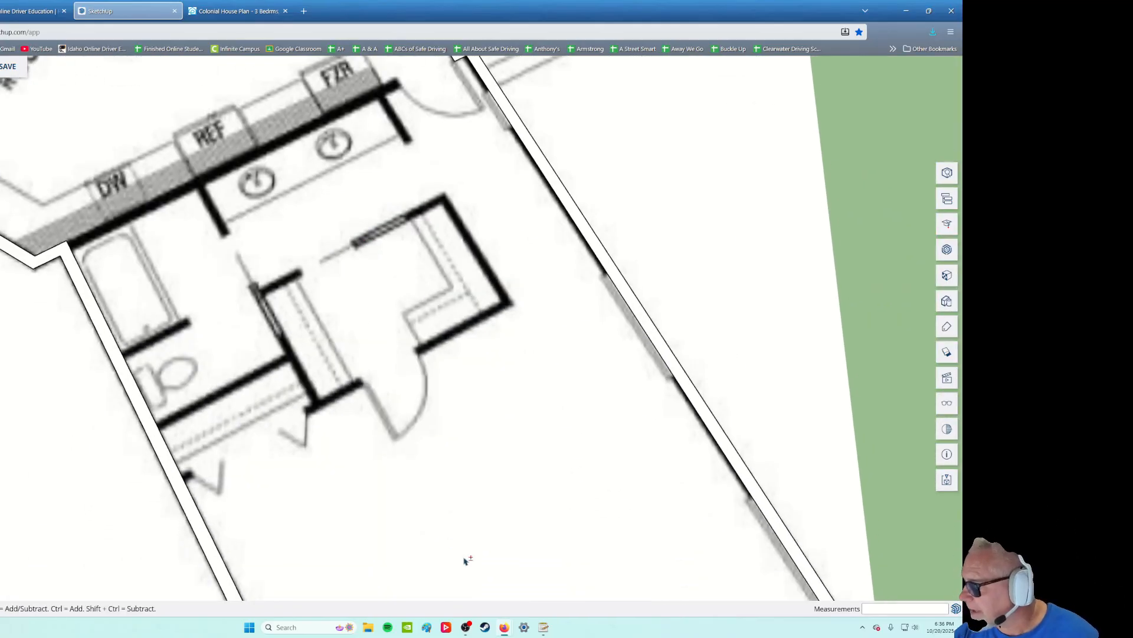
{"action": "middle_click_drag", "start_coordinate": [466, 559], "coordinate": [387, 263], "text": "shift"}
{"action": "scroll", "coordinate": [412, 323], "scroll_direction": "down", "scroll_amount": 3}
{"action": "middle_click_drag", "start_coordinate": [372, 395], "coordinate": [560, 442], "text": "shift"}
{"action": "middle_click_drag", "start_coordinate": [394, 289], "coordinate": [513, 331]}
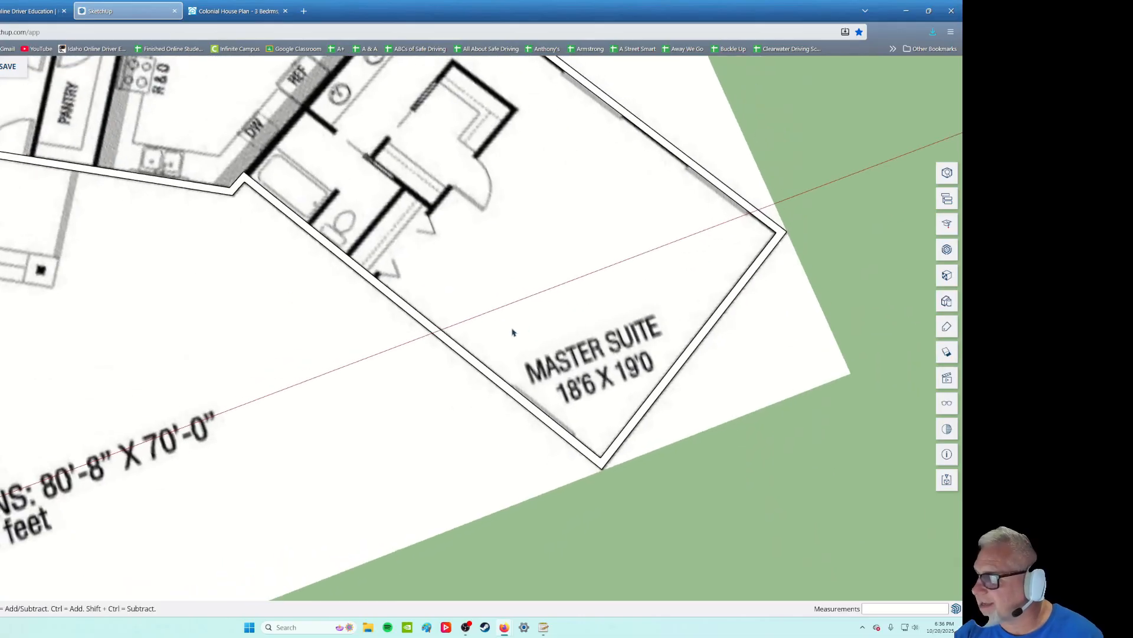
{"action": "middle_click_drag", "start_coordinate": [184, 259], "coordinate": [430, 374], "text": "shift"}
{"action": "middle_click_drag", "start_coordinate": [339, 353], "coordinate": [438, 348]}
{"action": "middle_click_drag", "start_coordinate": [242, 313], "coordinate": [619, 265], "text": "shift"}
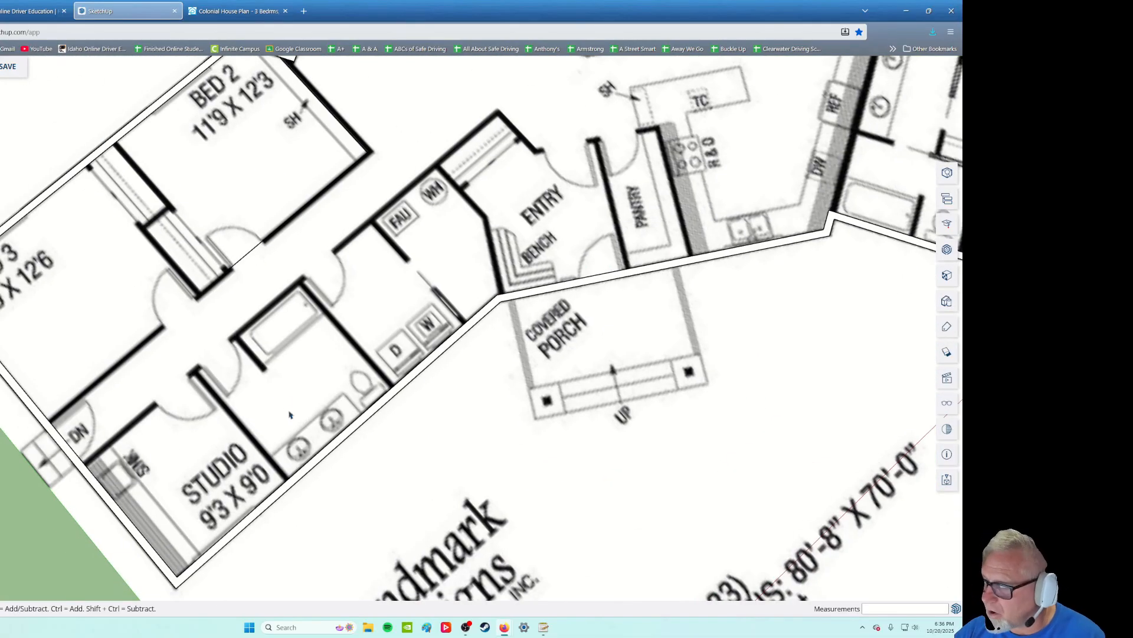
{"action": "middle_click_drag", "start_coordinate": [289, 412], "coordinate": [235, 337]}
{"action": "middle_click_drag", "start_coordinate": [364, 410], "coordinate": [329, 443], "text": "shift"}
{"action": "middle_click_drag", "start_coordinate": [407, 446], "coordinate": [504, 330]}
{"action": "middle_click_drag", "start_coordinate": [627, 441], "coordinate": [481, 494], "text": "shift"}
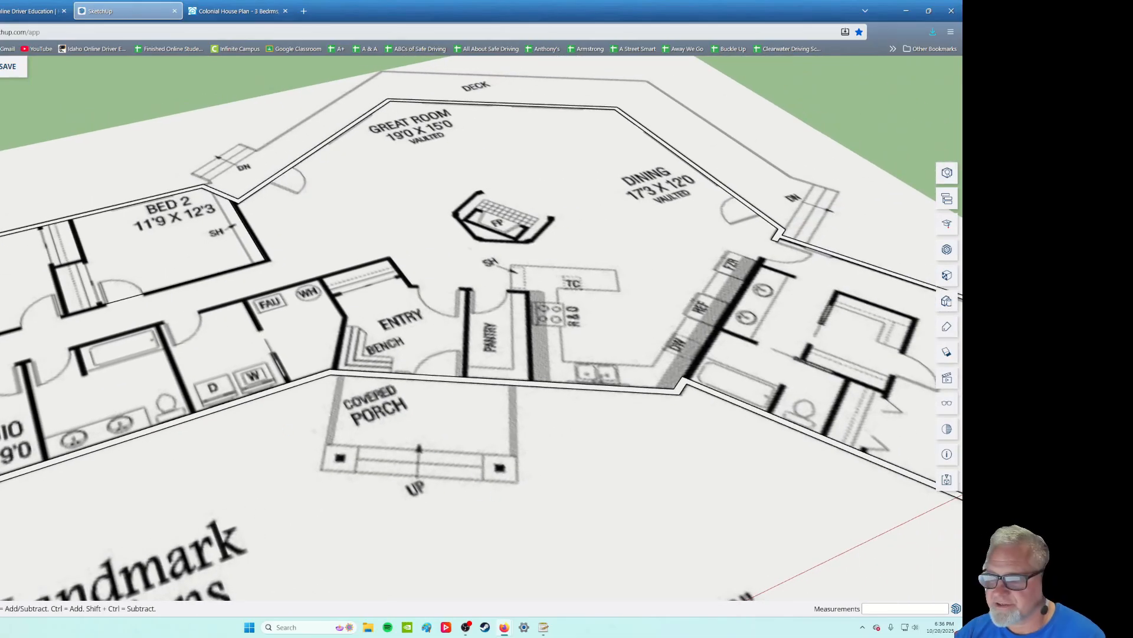
Push/Pull the exterior wall face up to a height of 8'
{"action": "key", "text": "p"}
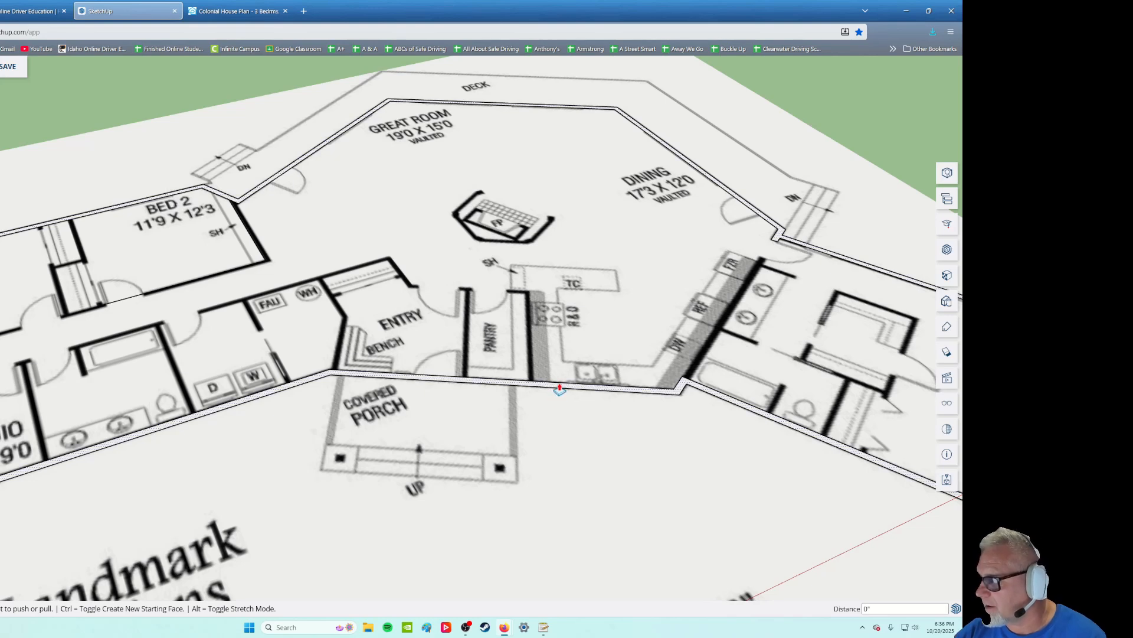
{"action": "left_click", "coordinate": [559, 389]}
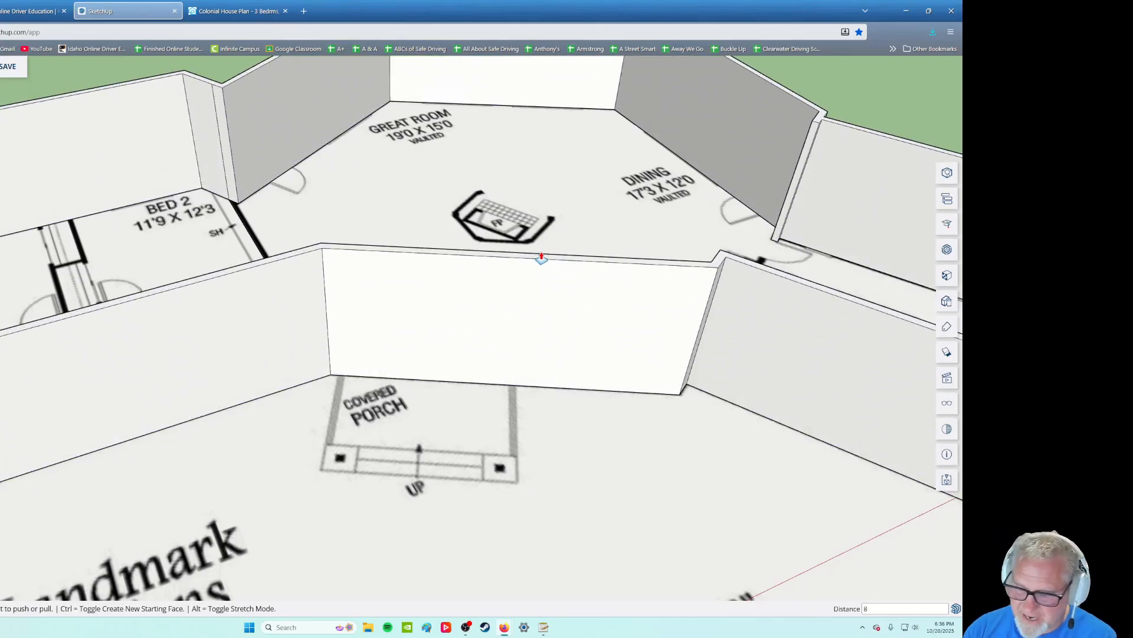
{"action": "key", "text": "Return"}
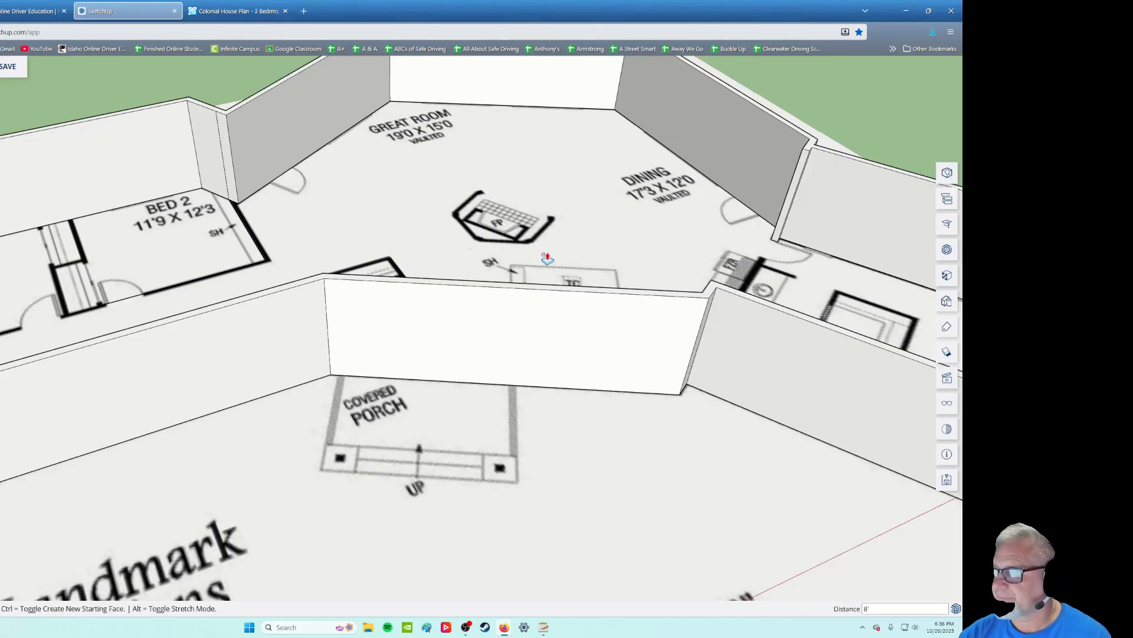
Examine the raised exterior walls all around the house from several angles
{"action": "scroll", "coordinate": [547, 256], "scroll_direction": "down", "scroll_amount": 5}
{"action": "middle_click_drag", "start_coordinate": [688, 325], "coordinate": [369, 316]}
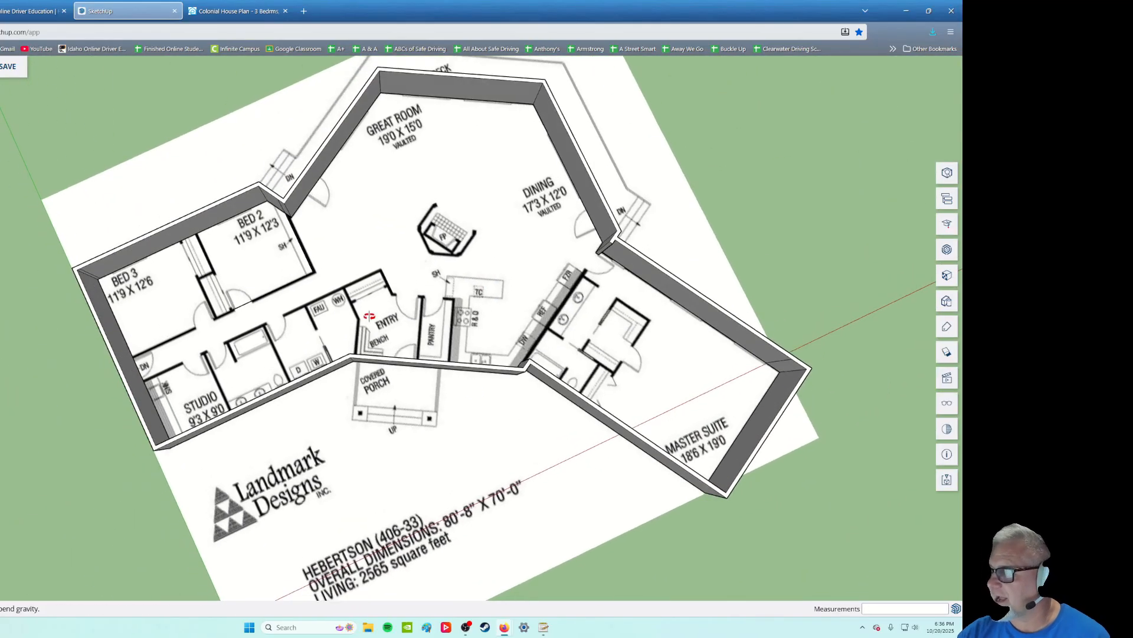
{"action": "scroll", "coordinate": [382, 253], "scroll_direction": "down", "scroll_amount": 4}
{"action": "middle_click_drag", "start_coordinate": [382, 253], "coordinate": [463, 363]}
{"action": "scroll", "coordinate": [455, 319], "scroll_direction": "up", "scroll_amount": 5}
{"action": "scroll", "coordinate": [455, 319], "scroll_direction": "down", "scroll_amount": 6}
{"action": "scroll", "coordinate": [425, 237], "scroll_direction": "down", "scroll_amount": 3}
{"action": "middle_click_drag", "start_coordinate": [425, 236], "coordinate": [588, 352]}
{"action": "middle_click_drag", "start_coordinate": [365, 339], "coordinate": [370, 297]}
{"action": "scroll", "coordinate": [369, 296], "scroll_direction": "up", "scroll_amount": 2}
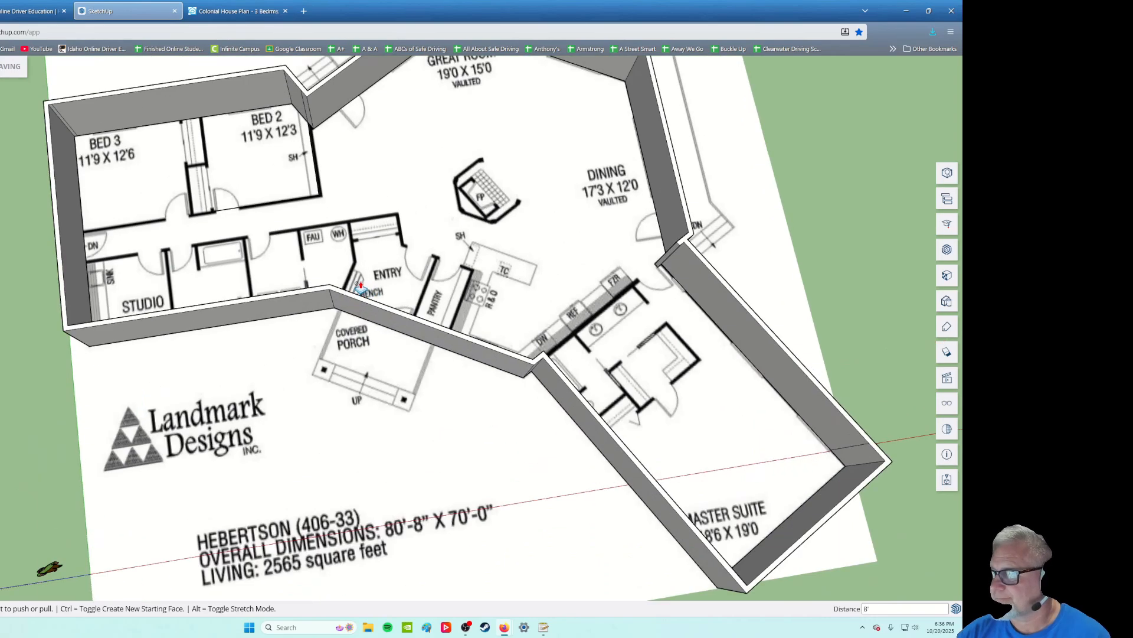
{"action": "scroll", "coordinate": [369, 297], "scroll_direction": "up", "scroll_amount": 2}
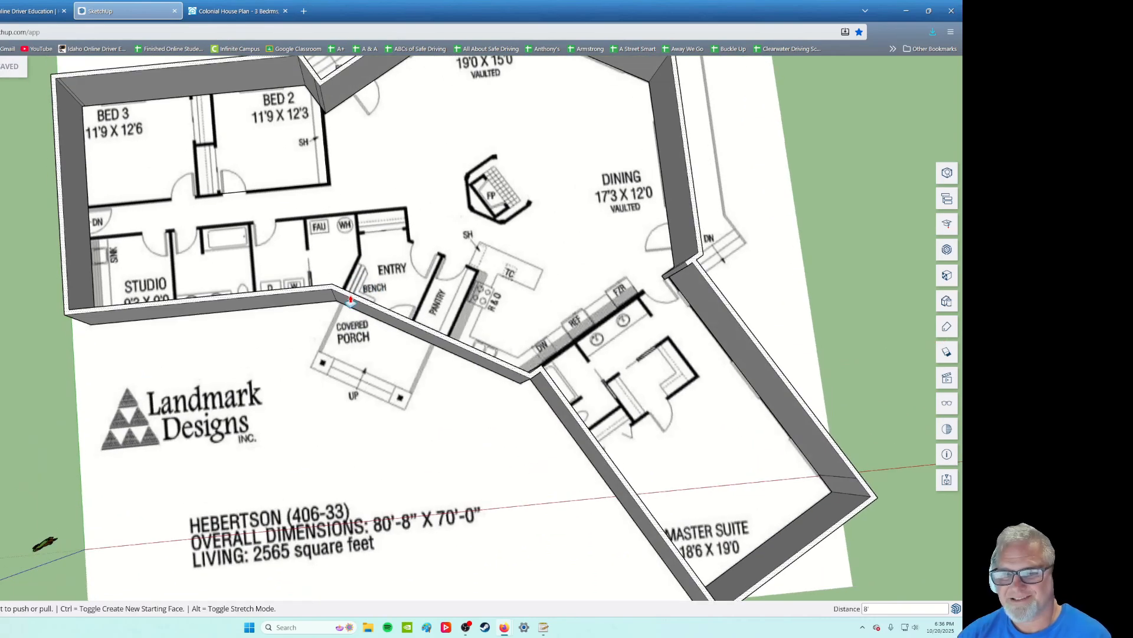
{"action": "scroll", "coordinate": [351, 301], "scroll_direction": "down", "scroll_amount": 3}
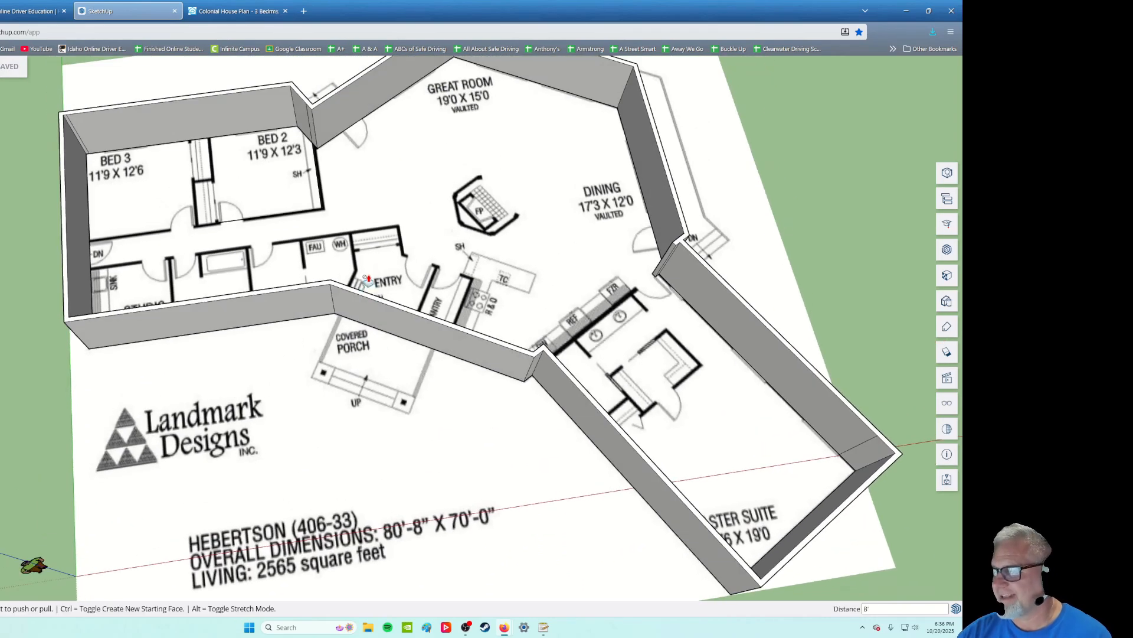
{"action": "middle_click_drag", "start_coordinate": [384, 361], "coordinate": [438, 387]}
{"action": "key", "text": "p"}
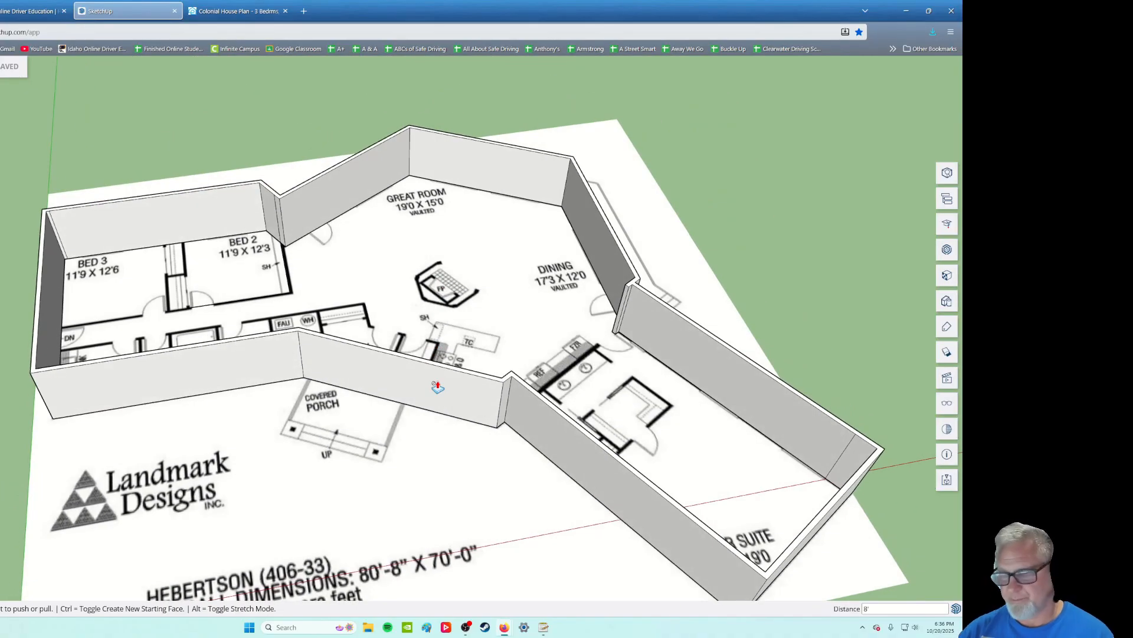
{"action": "middle_click_drag", "start_coordinate": [436, 237], "coordinate": [440, 353]}
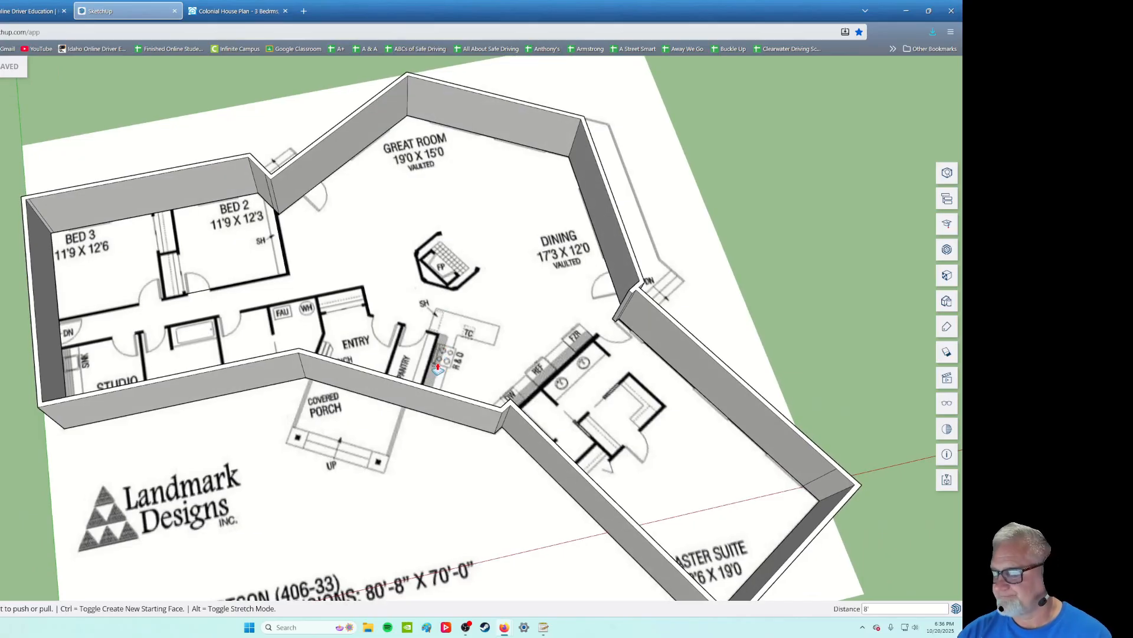
{"action": "middle_click_drag", "start_coordinate": [406, 411], "coordinate": [414, 304]}
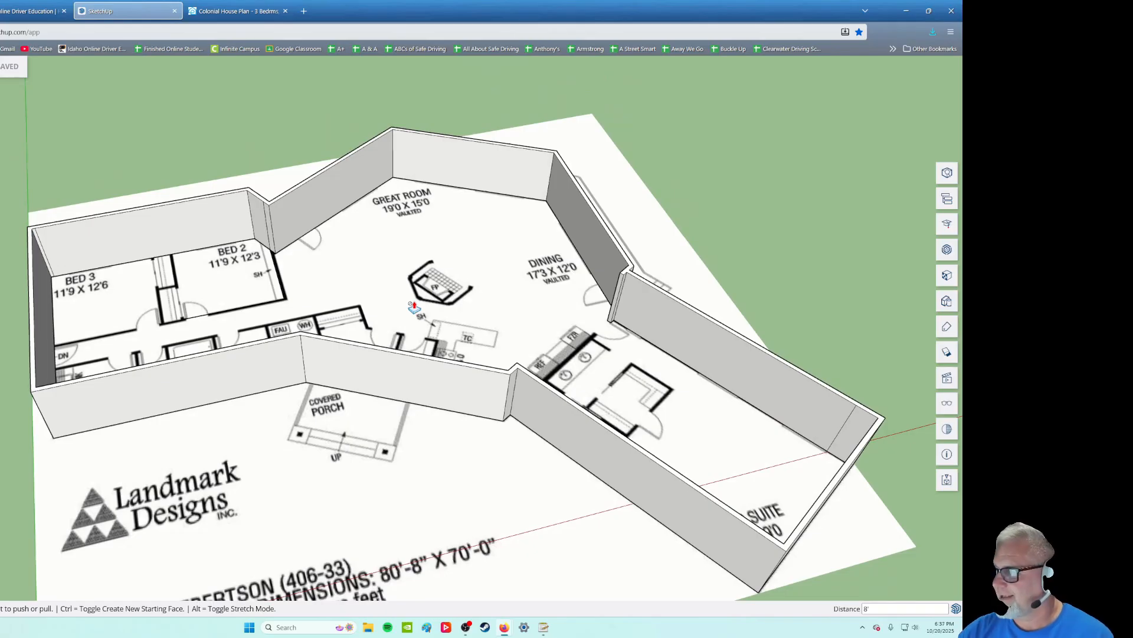
{"action": "middle_click_drag", "start_coordinate": [500, 357], "coordinate": [290, 456]}
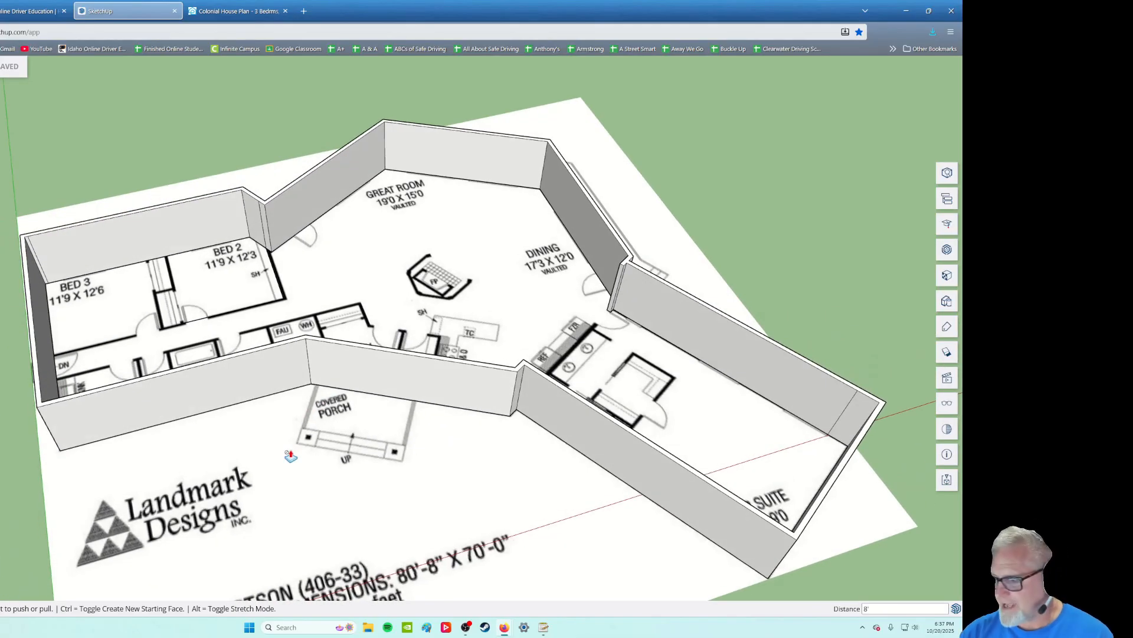